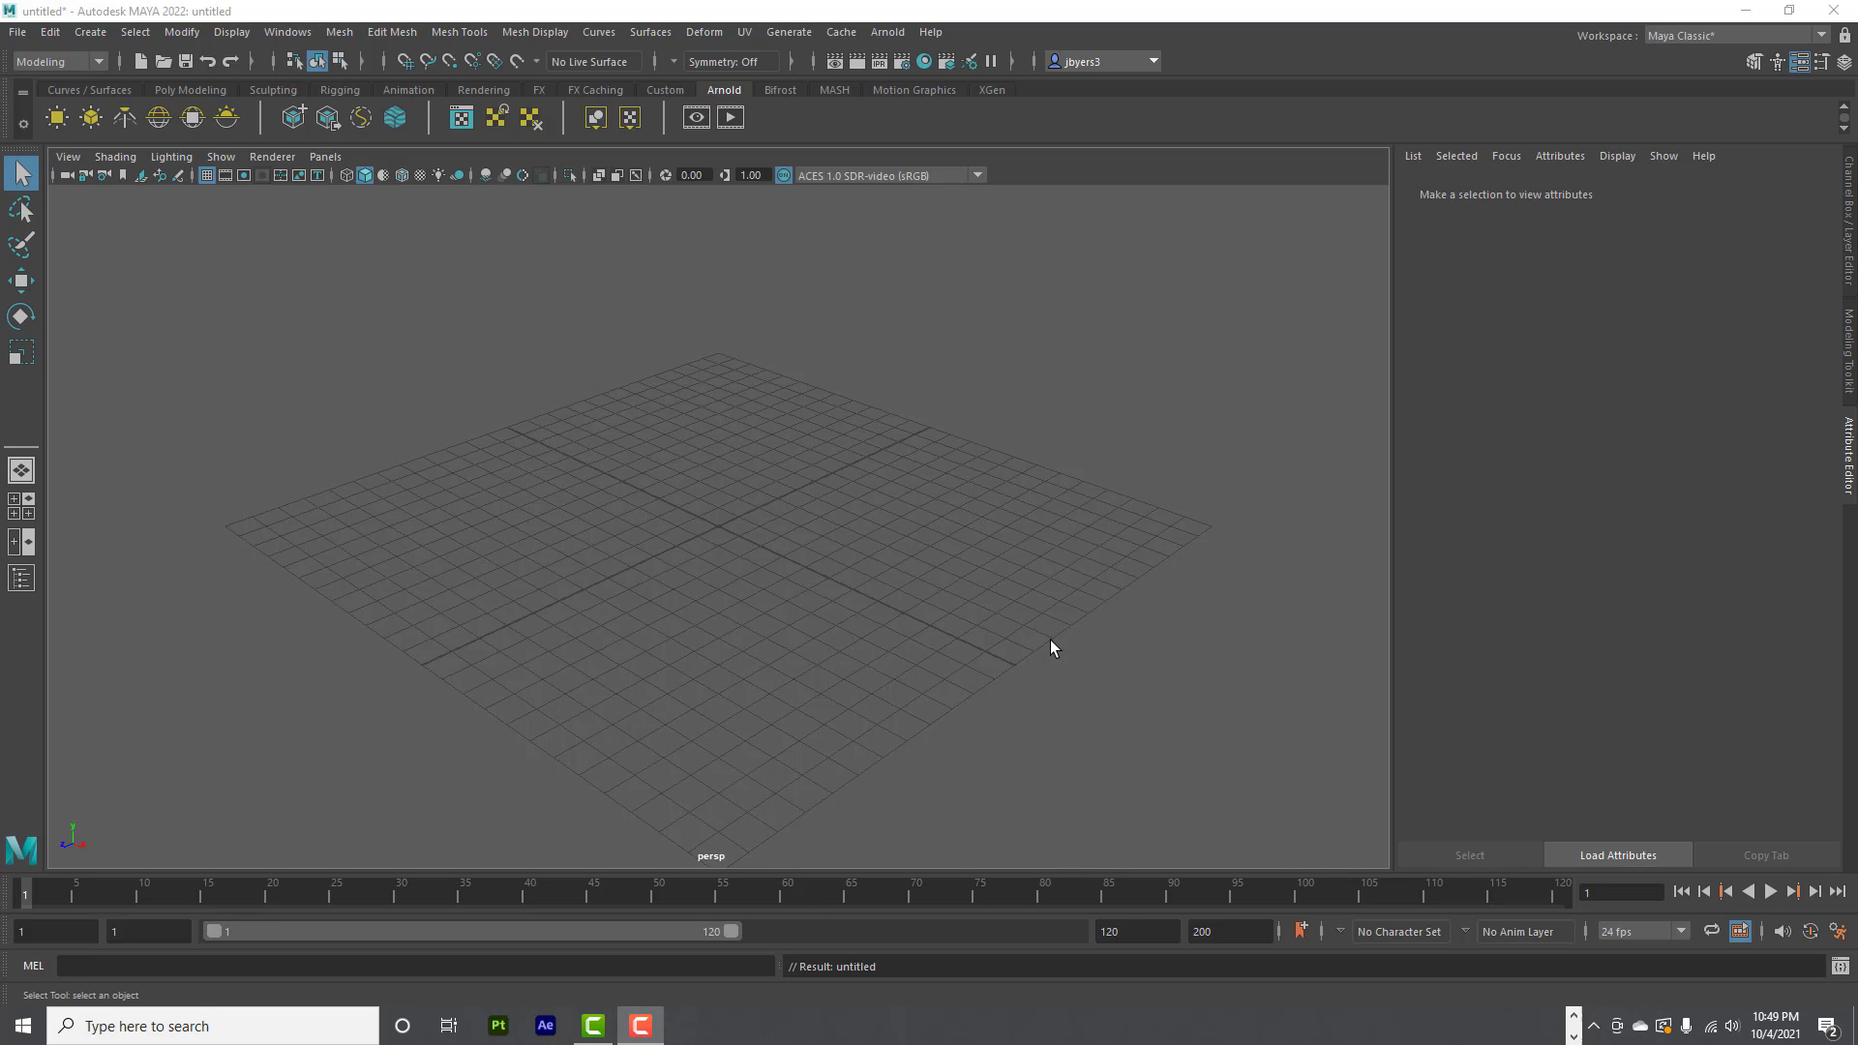
Minimize the open Maya and Substance Painter windows and show the desktop icons.
click(1745, 10)
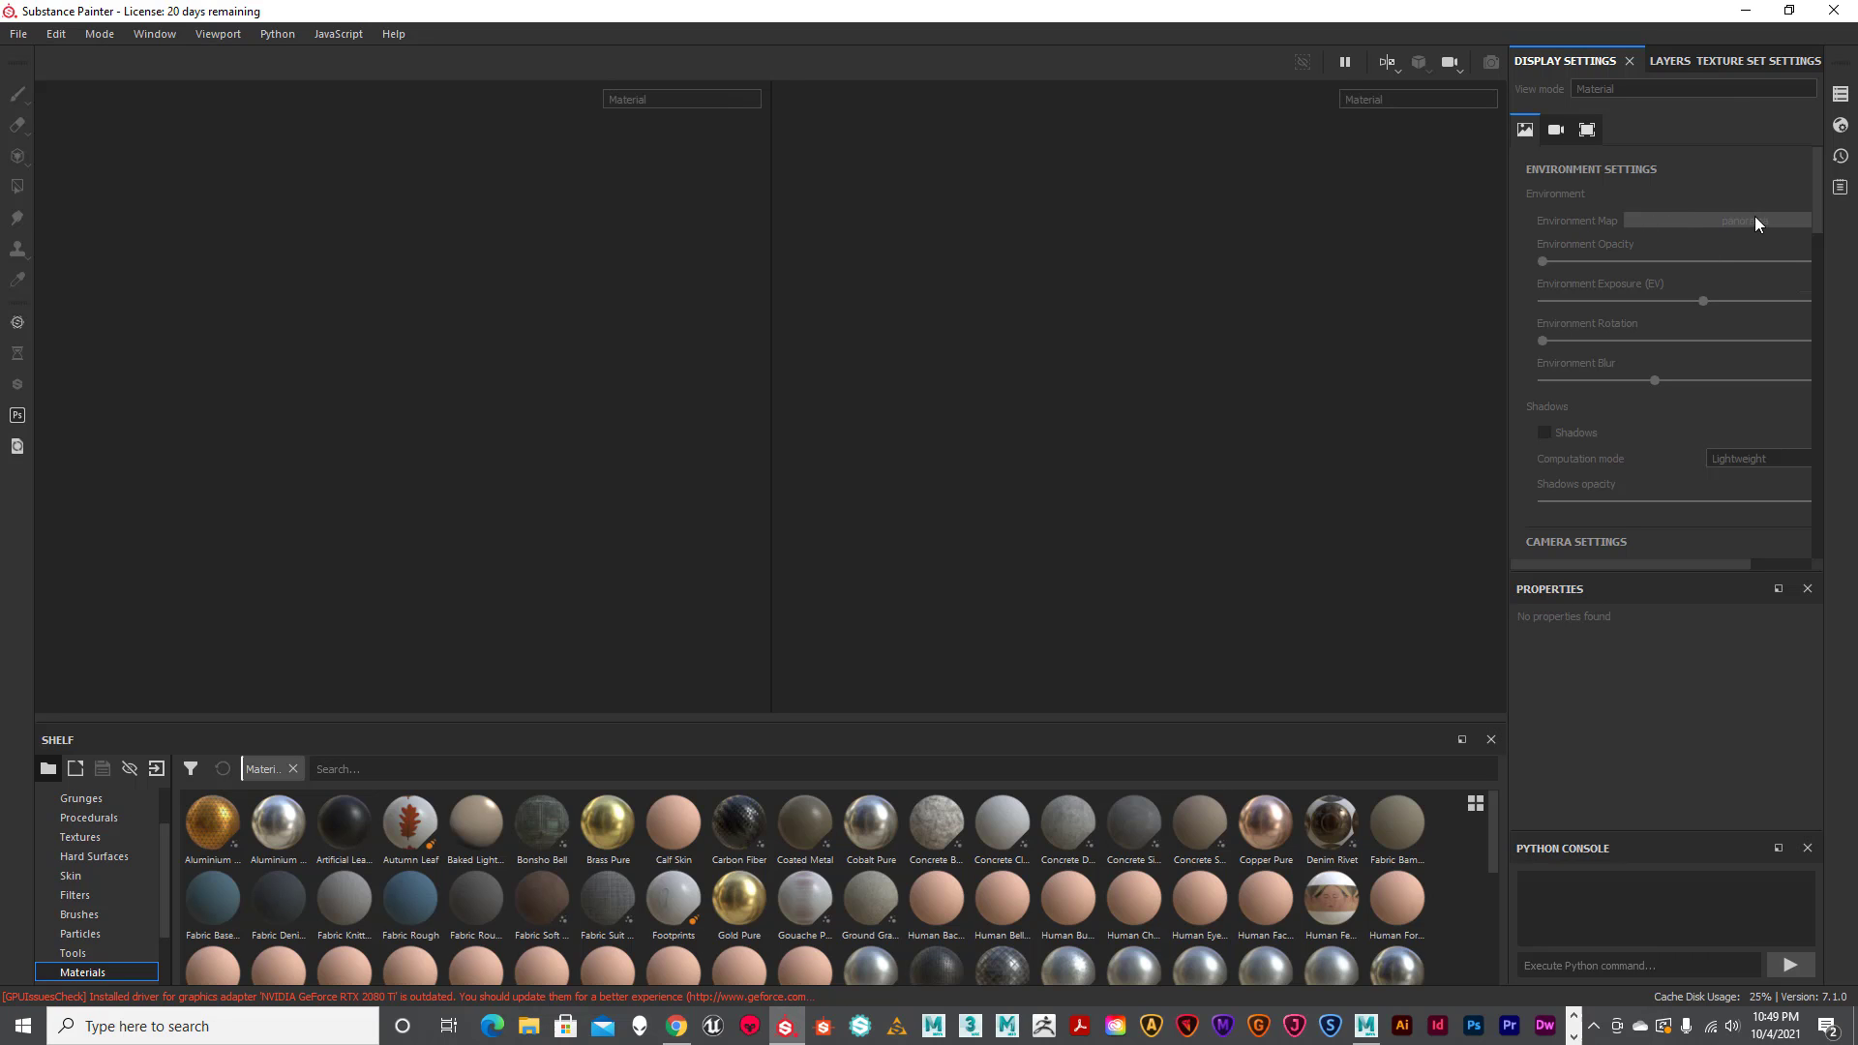
click(1745, 11)
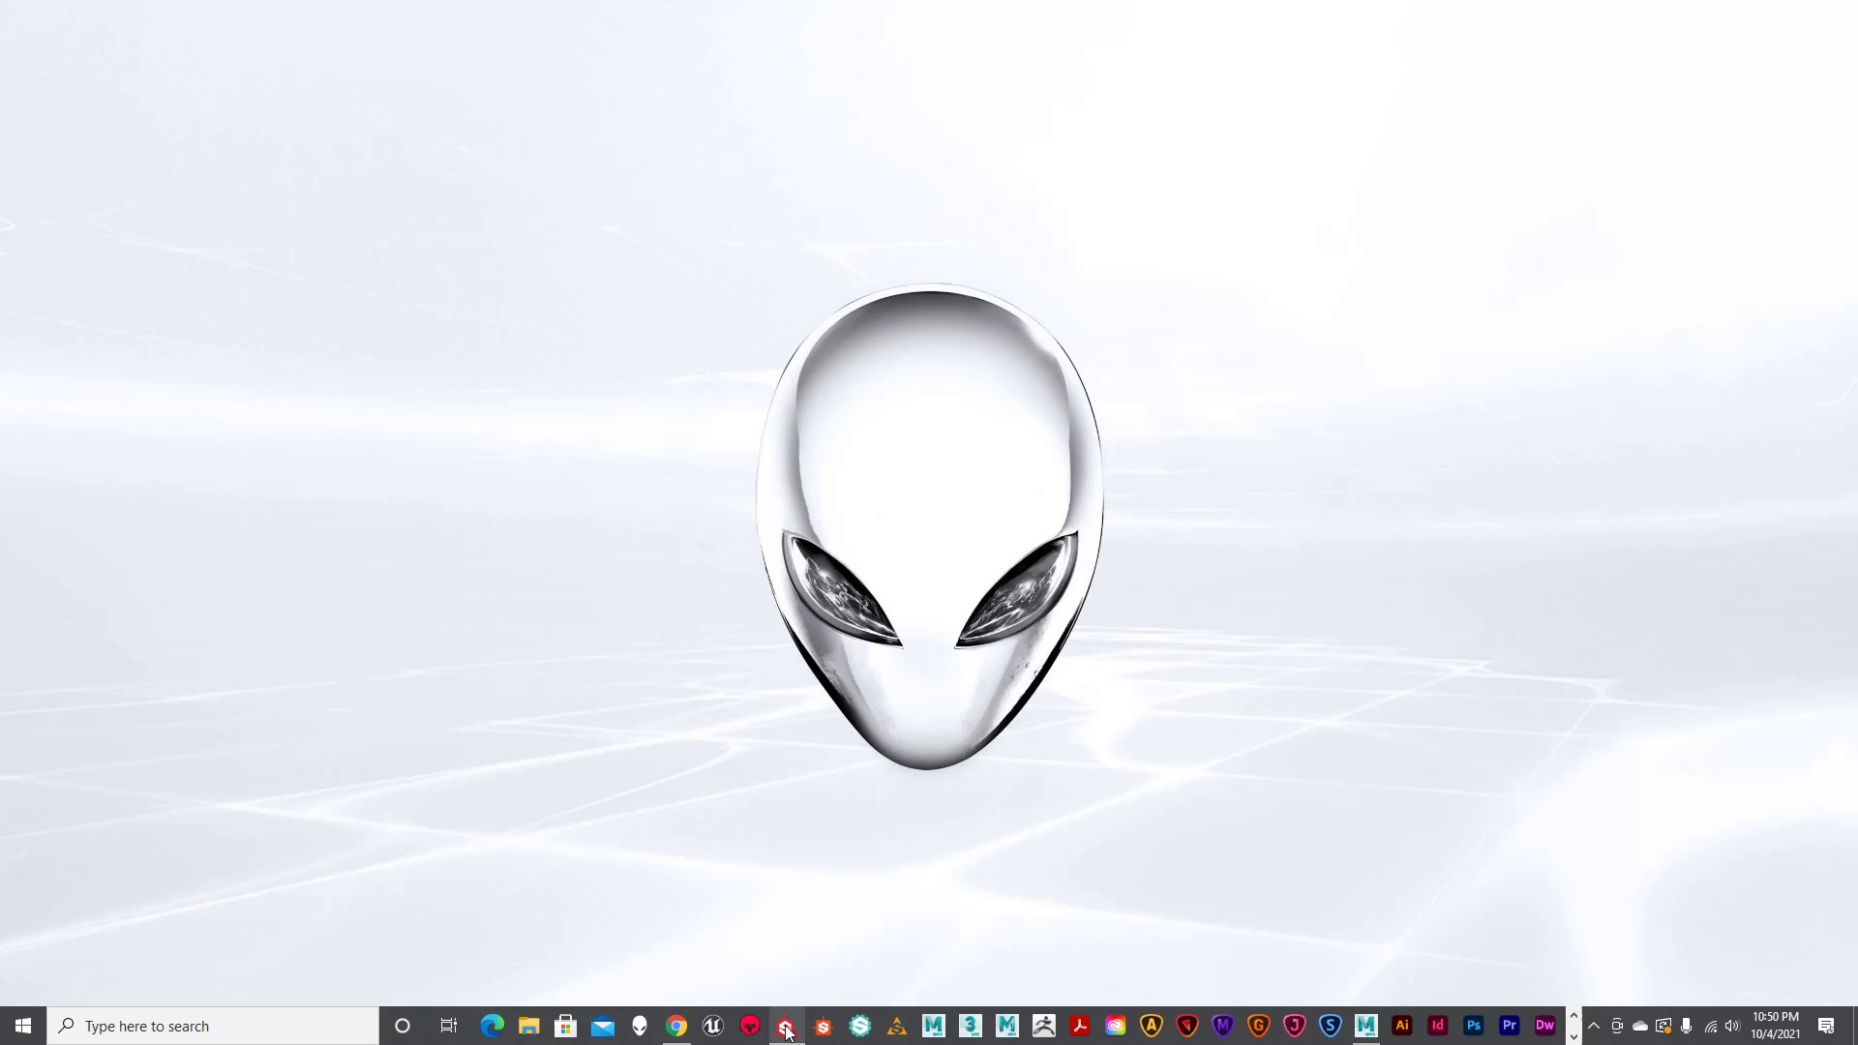
right_click(938, 682)
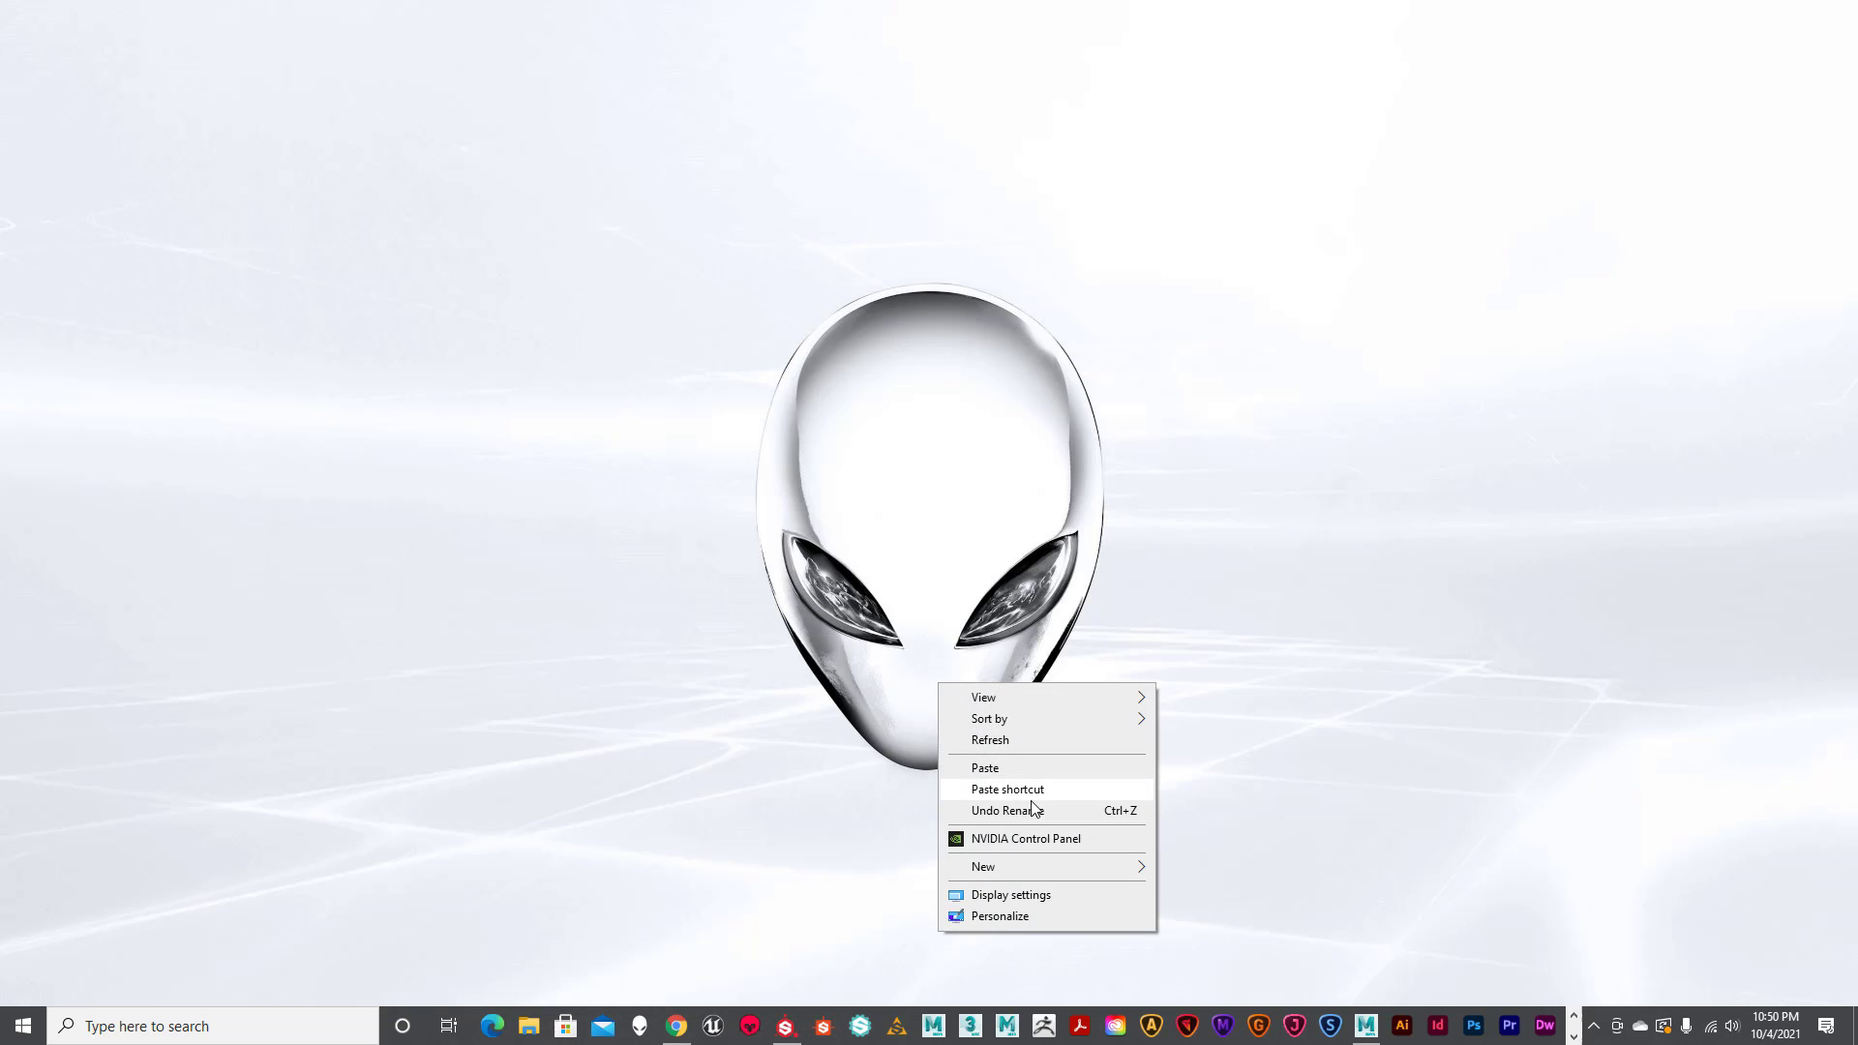
mouse_move(1130, 701)
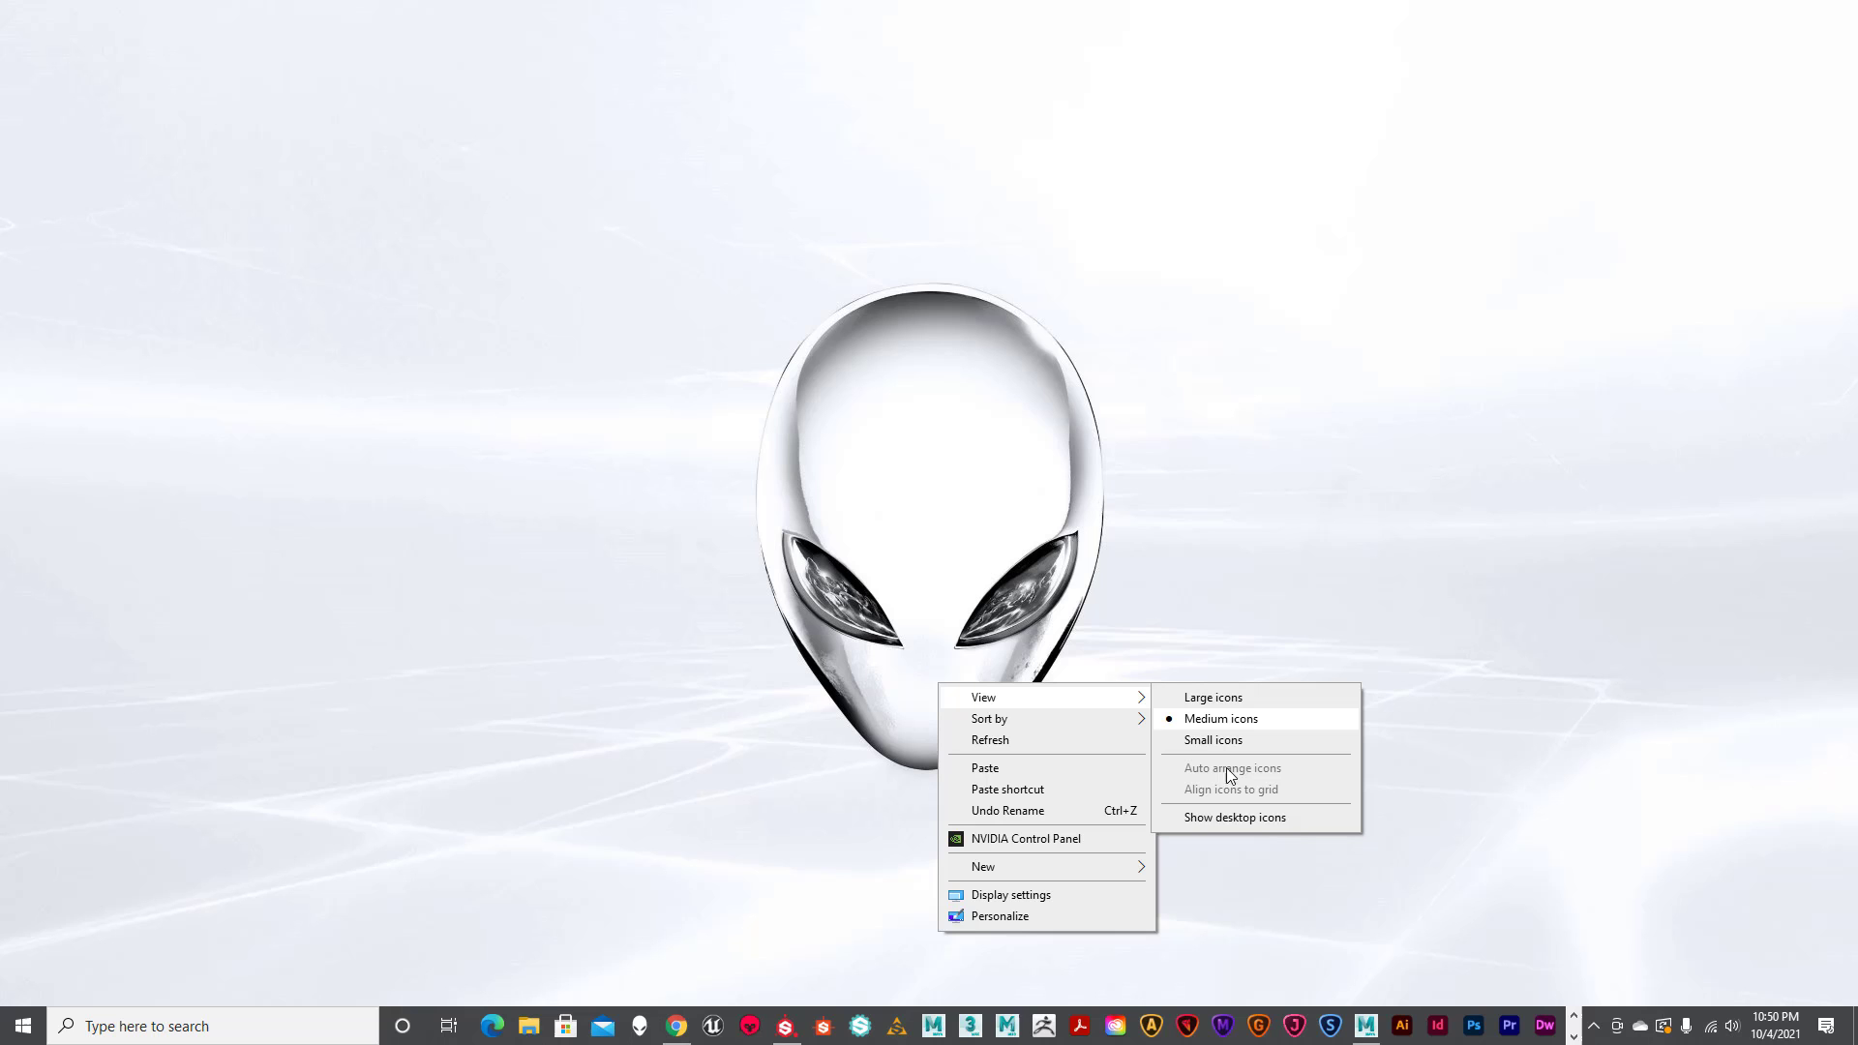
click(1230, 818)
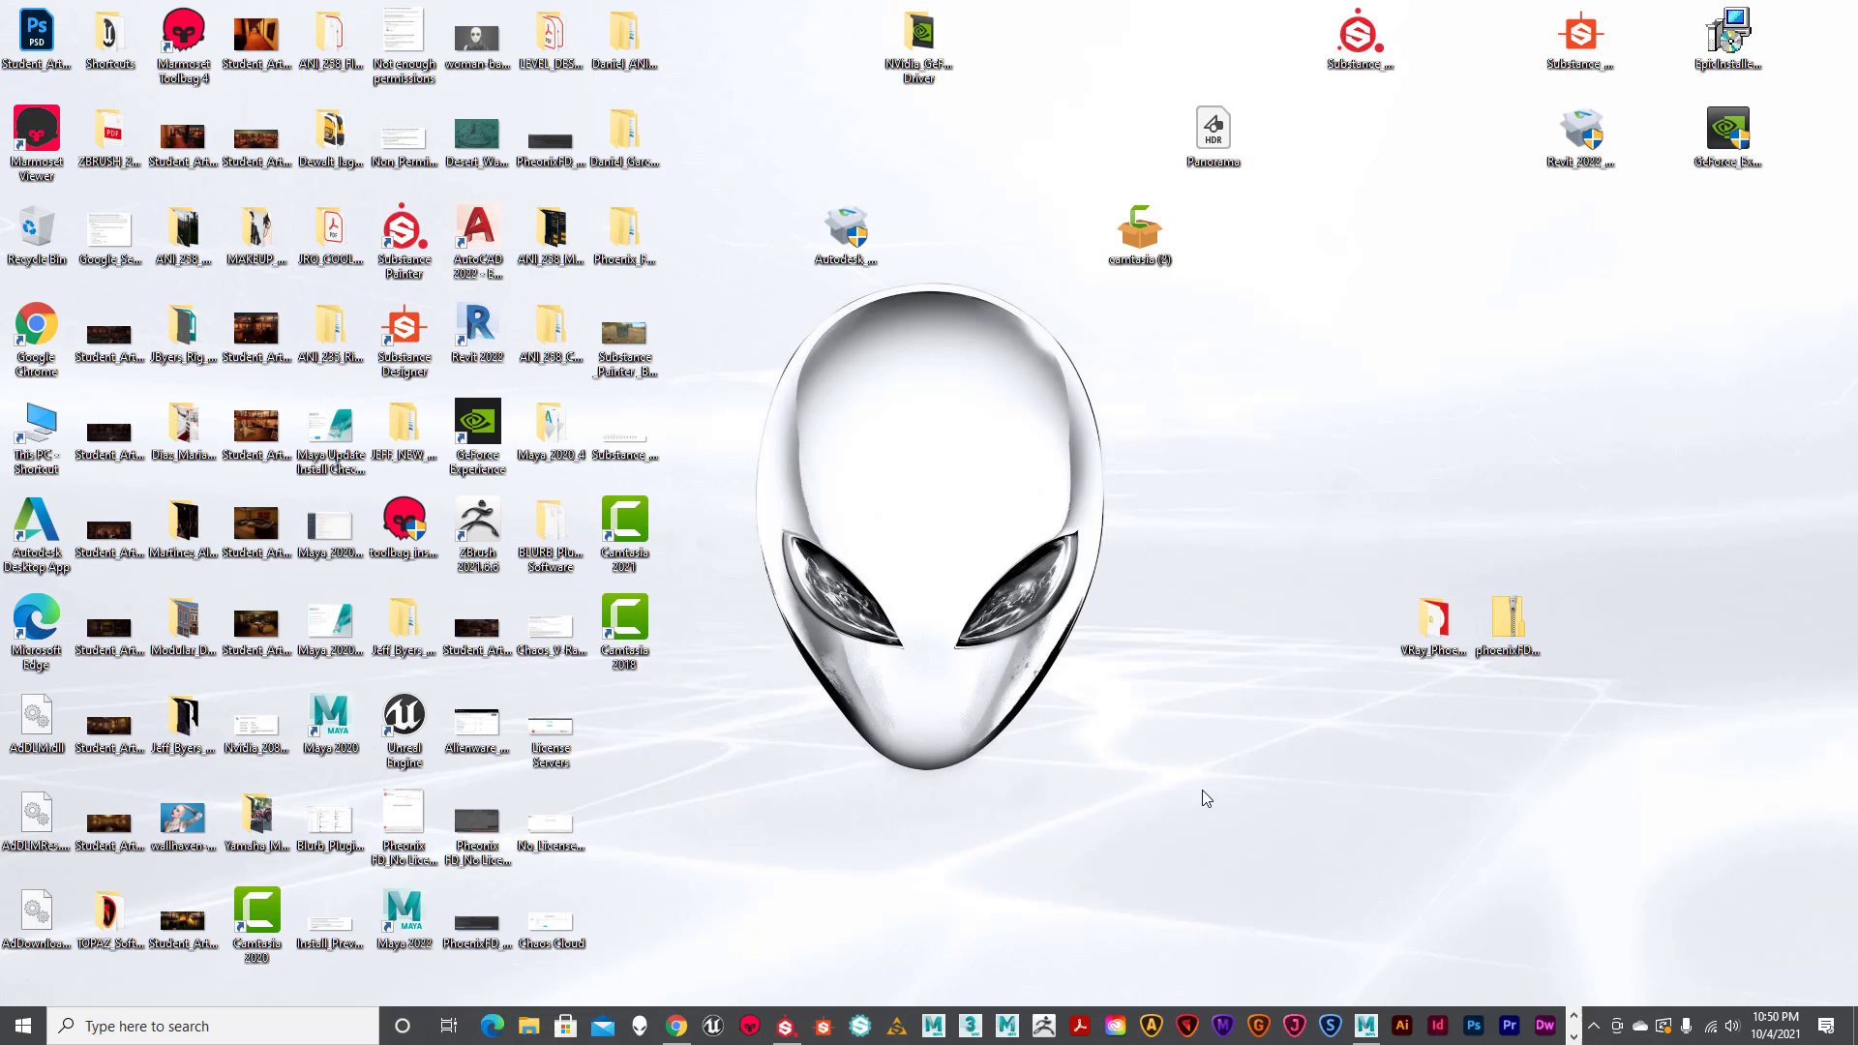
Browse the C: drive to the Substance Painter folder inside Program Files\Allegorithmic.
double_click(29, 438)
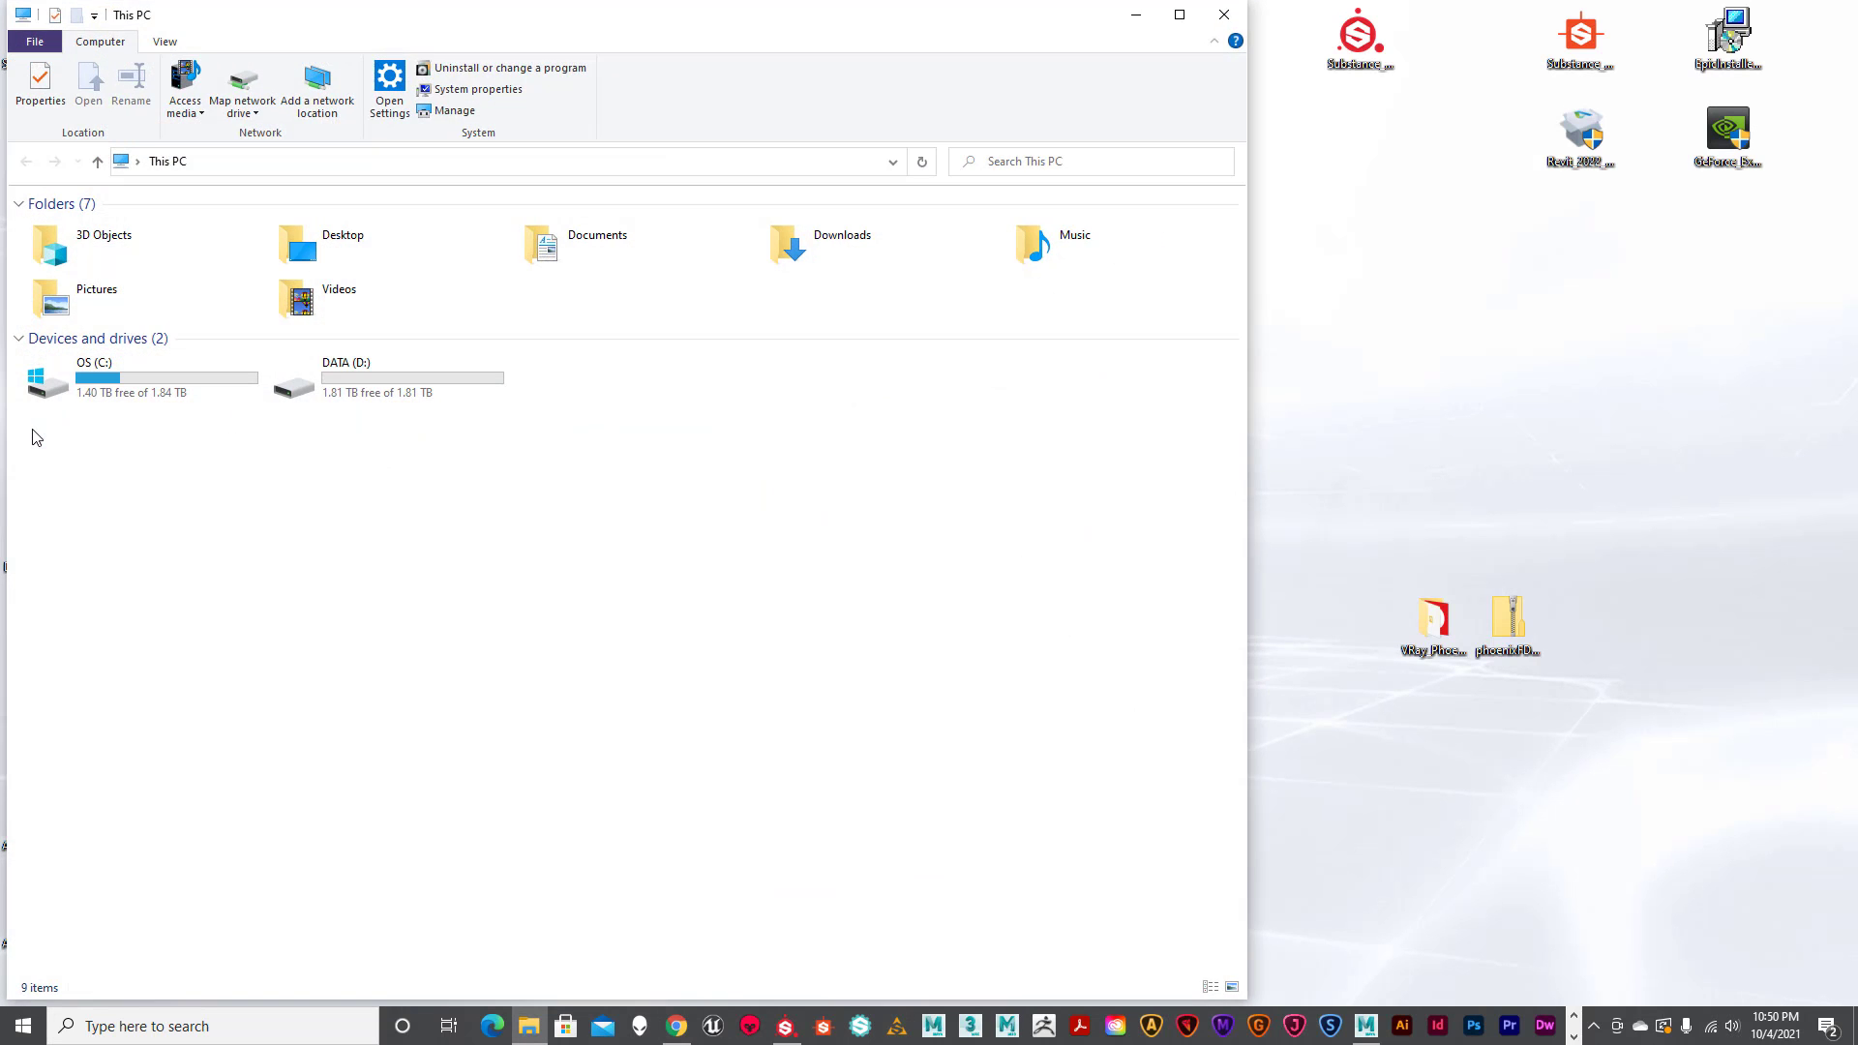
drag(927, 18, 1009, 32)
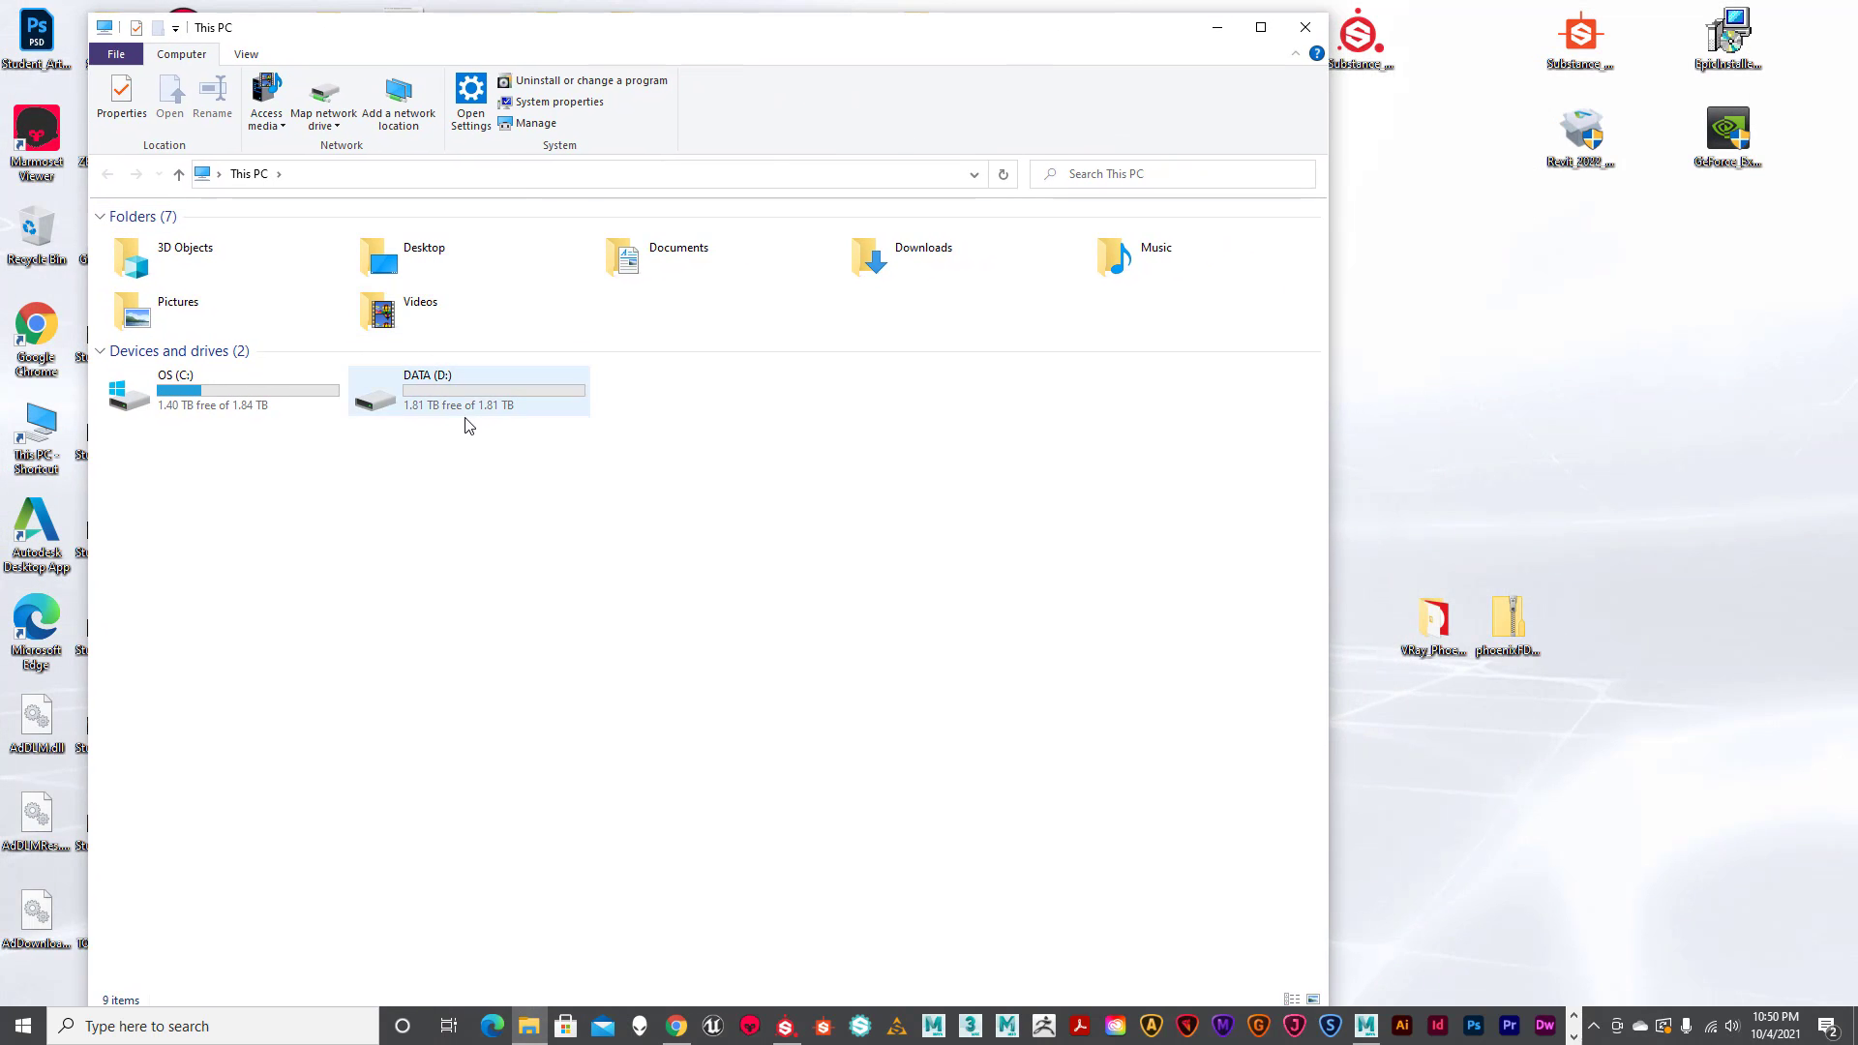
double_click(210, 400)
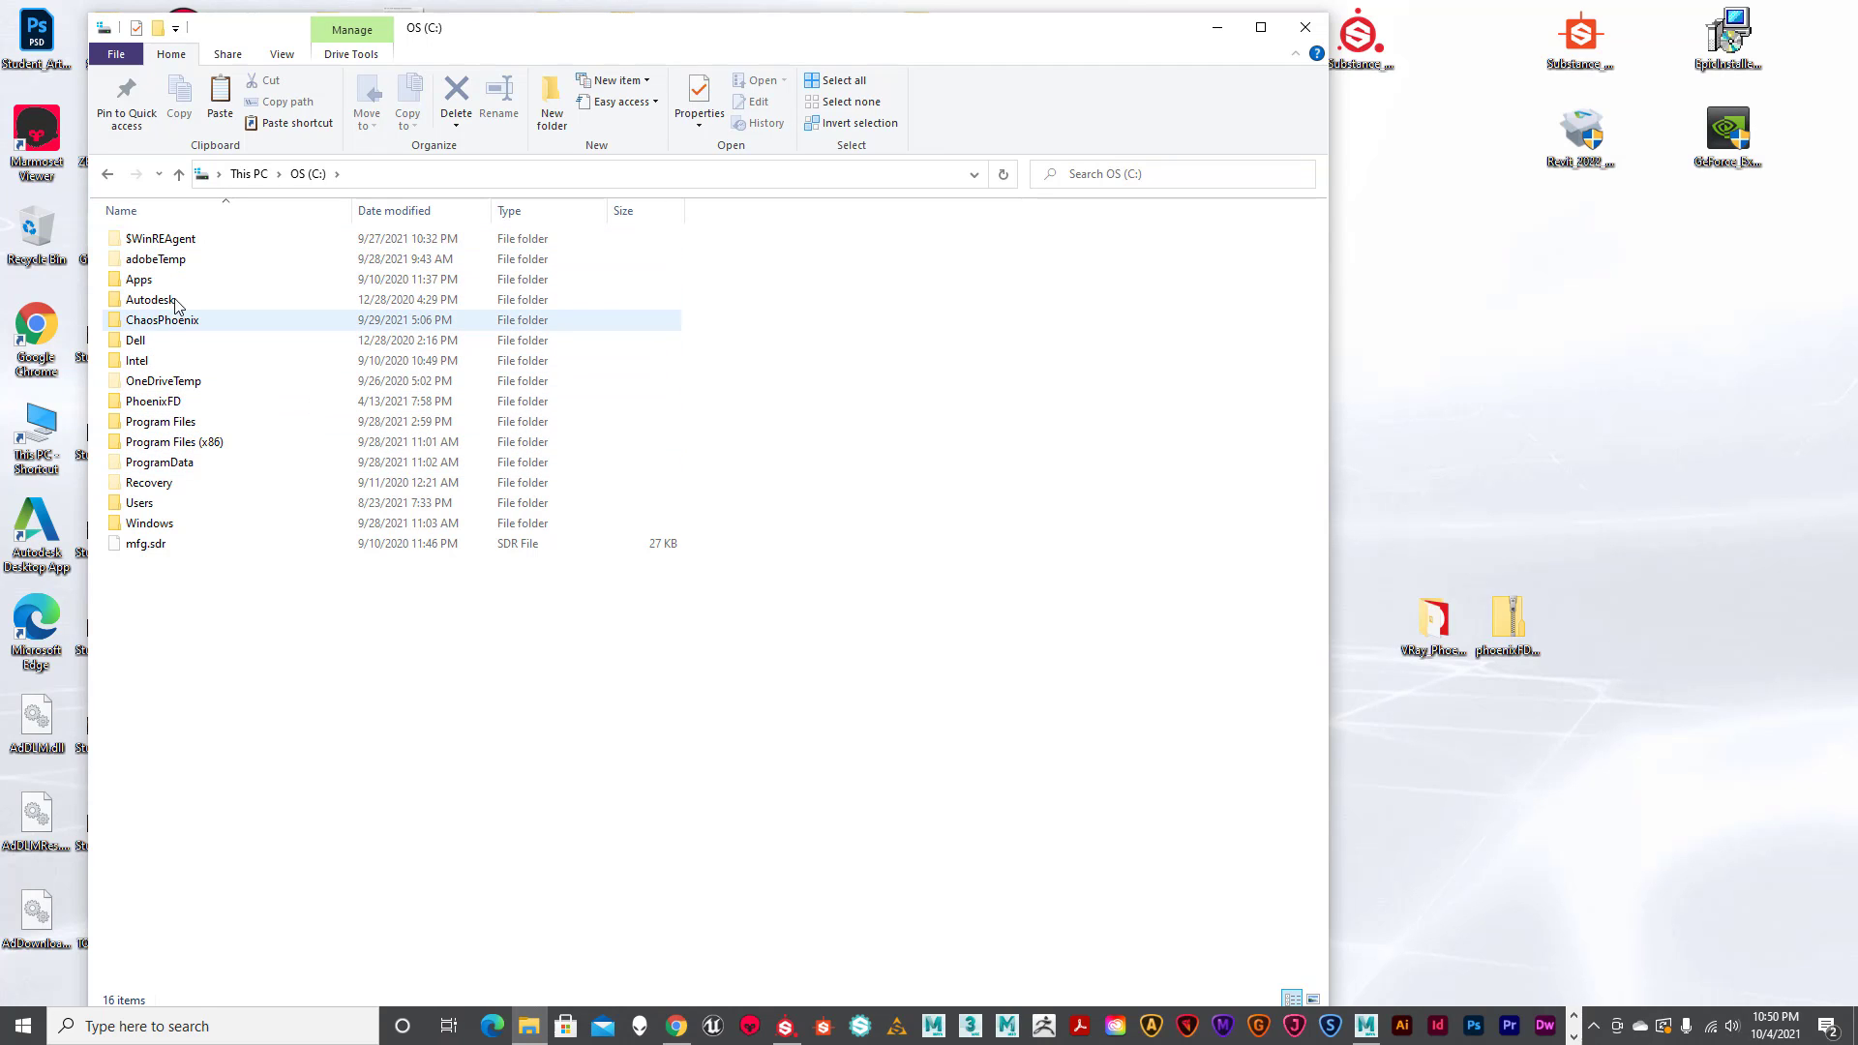
double_click(173, 421)
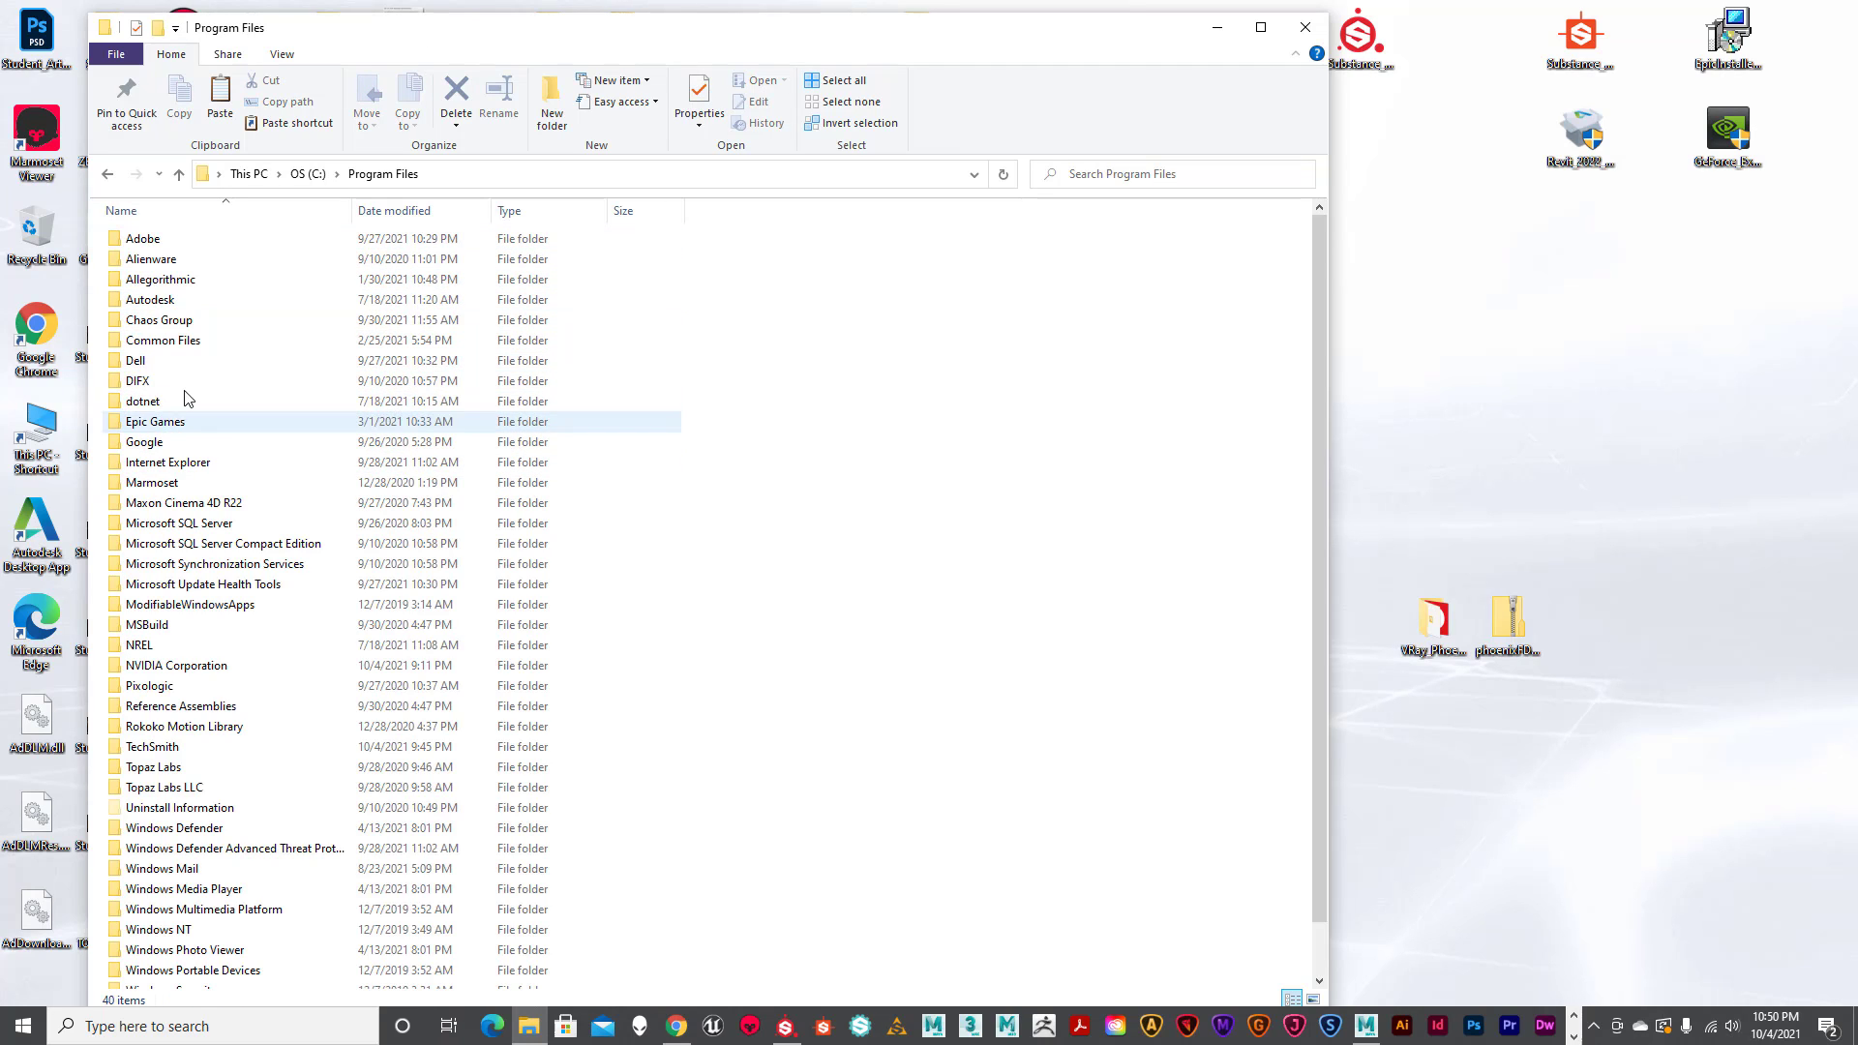
double_click(166, 281)
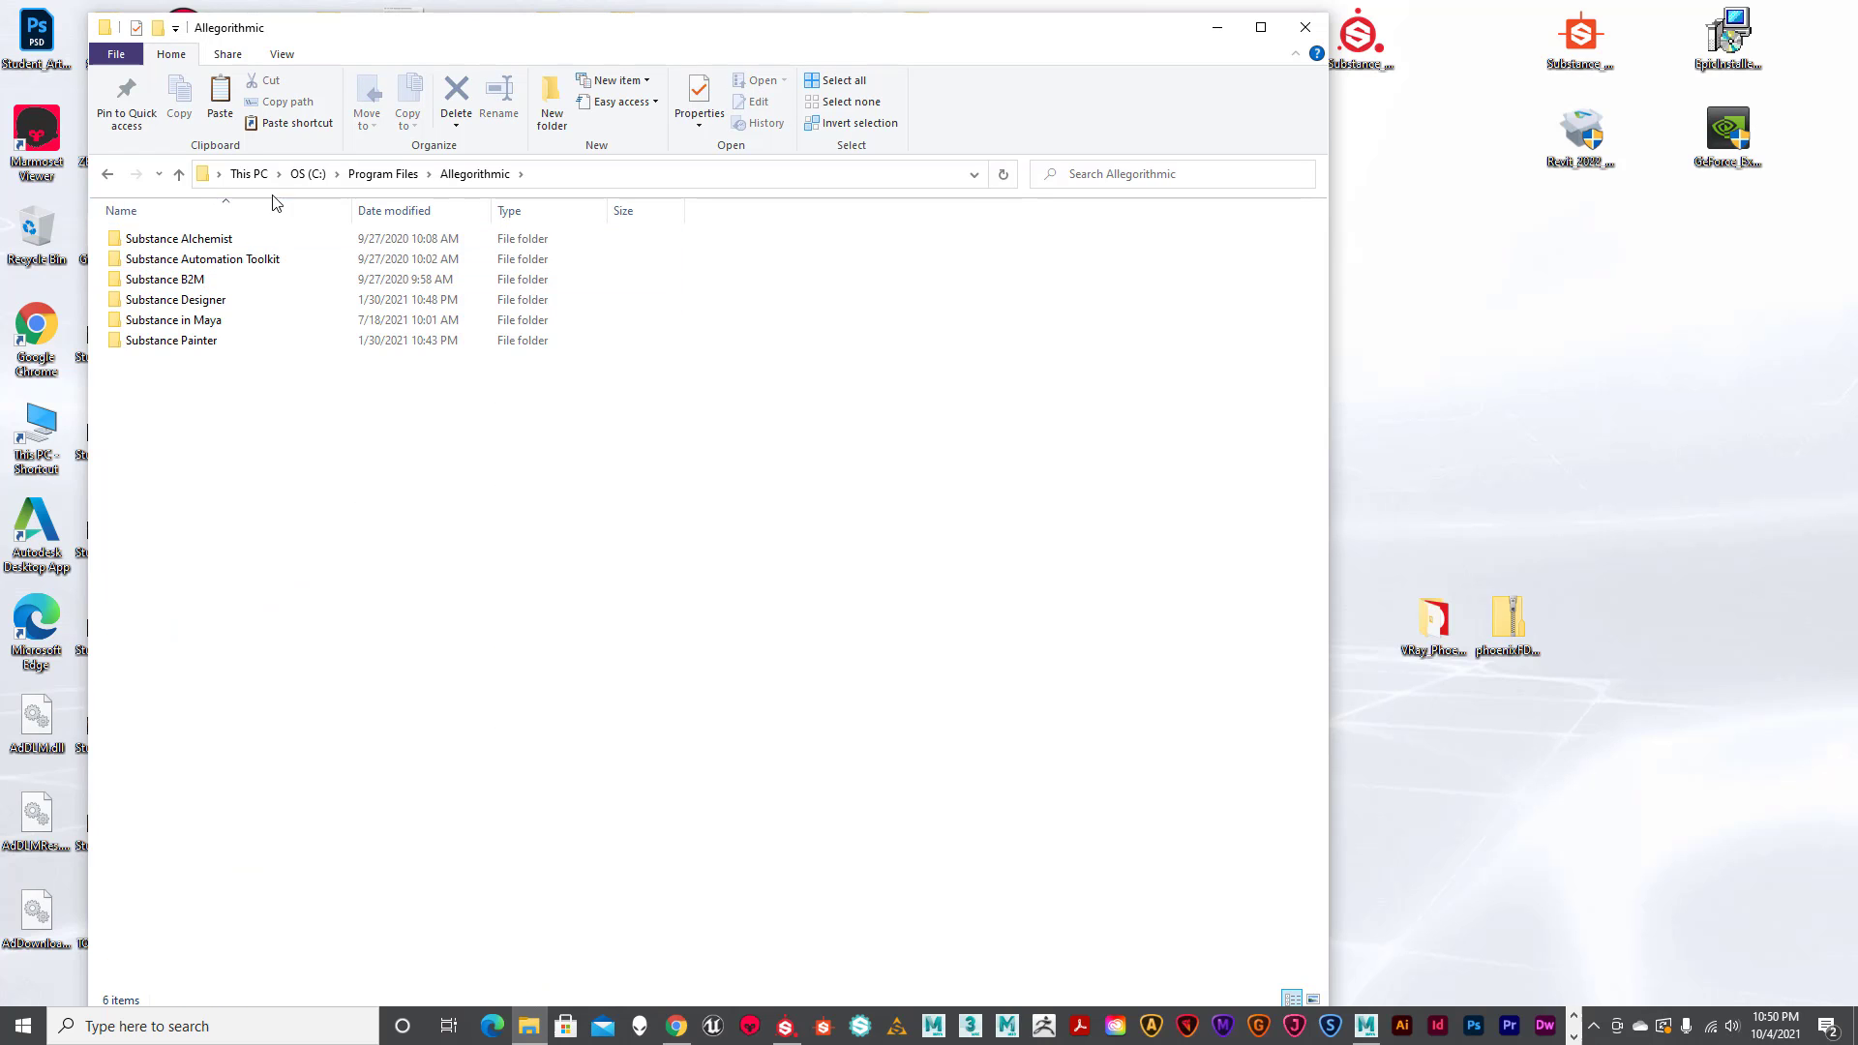
double_click(215, 341)
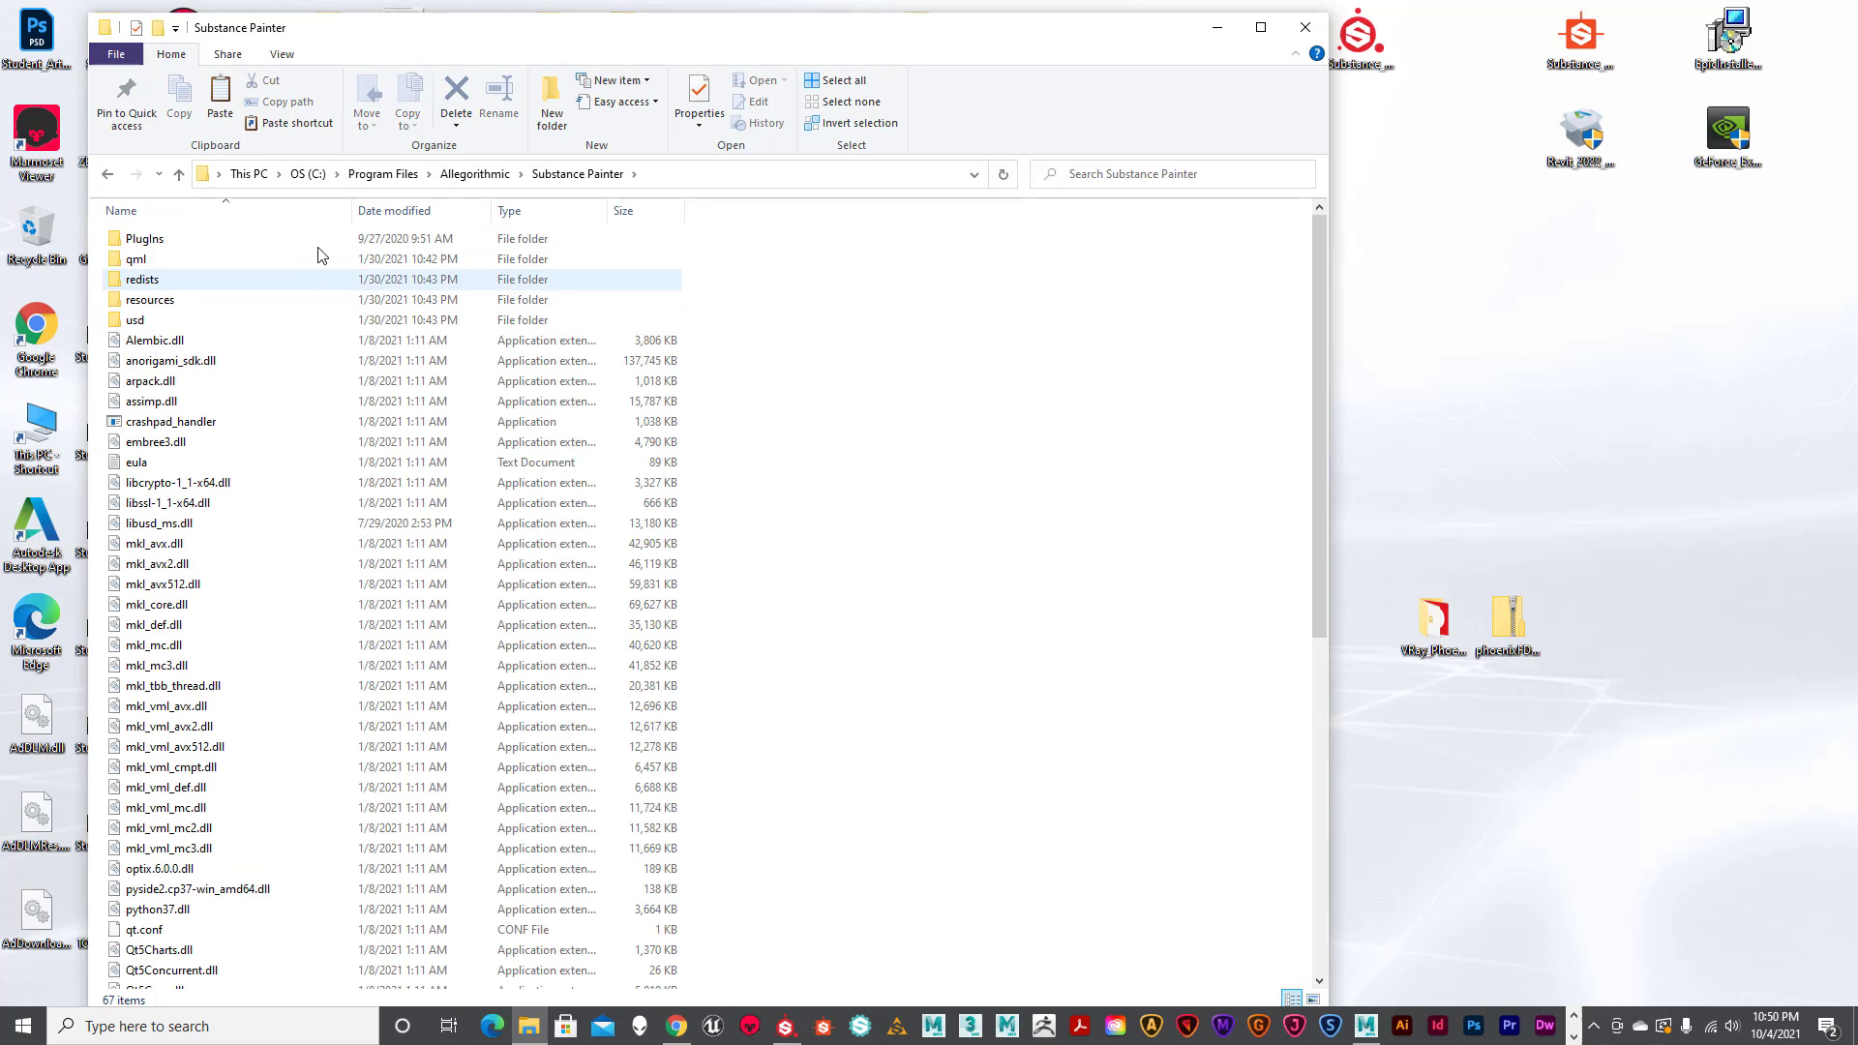
Locate the Panorama HDR file in resources\shelf\allegorithmic\environments\Exterior and close the folder window.
double_click(161, 308)
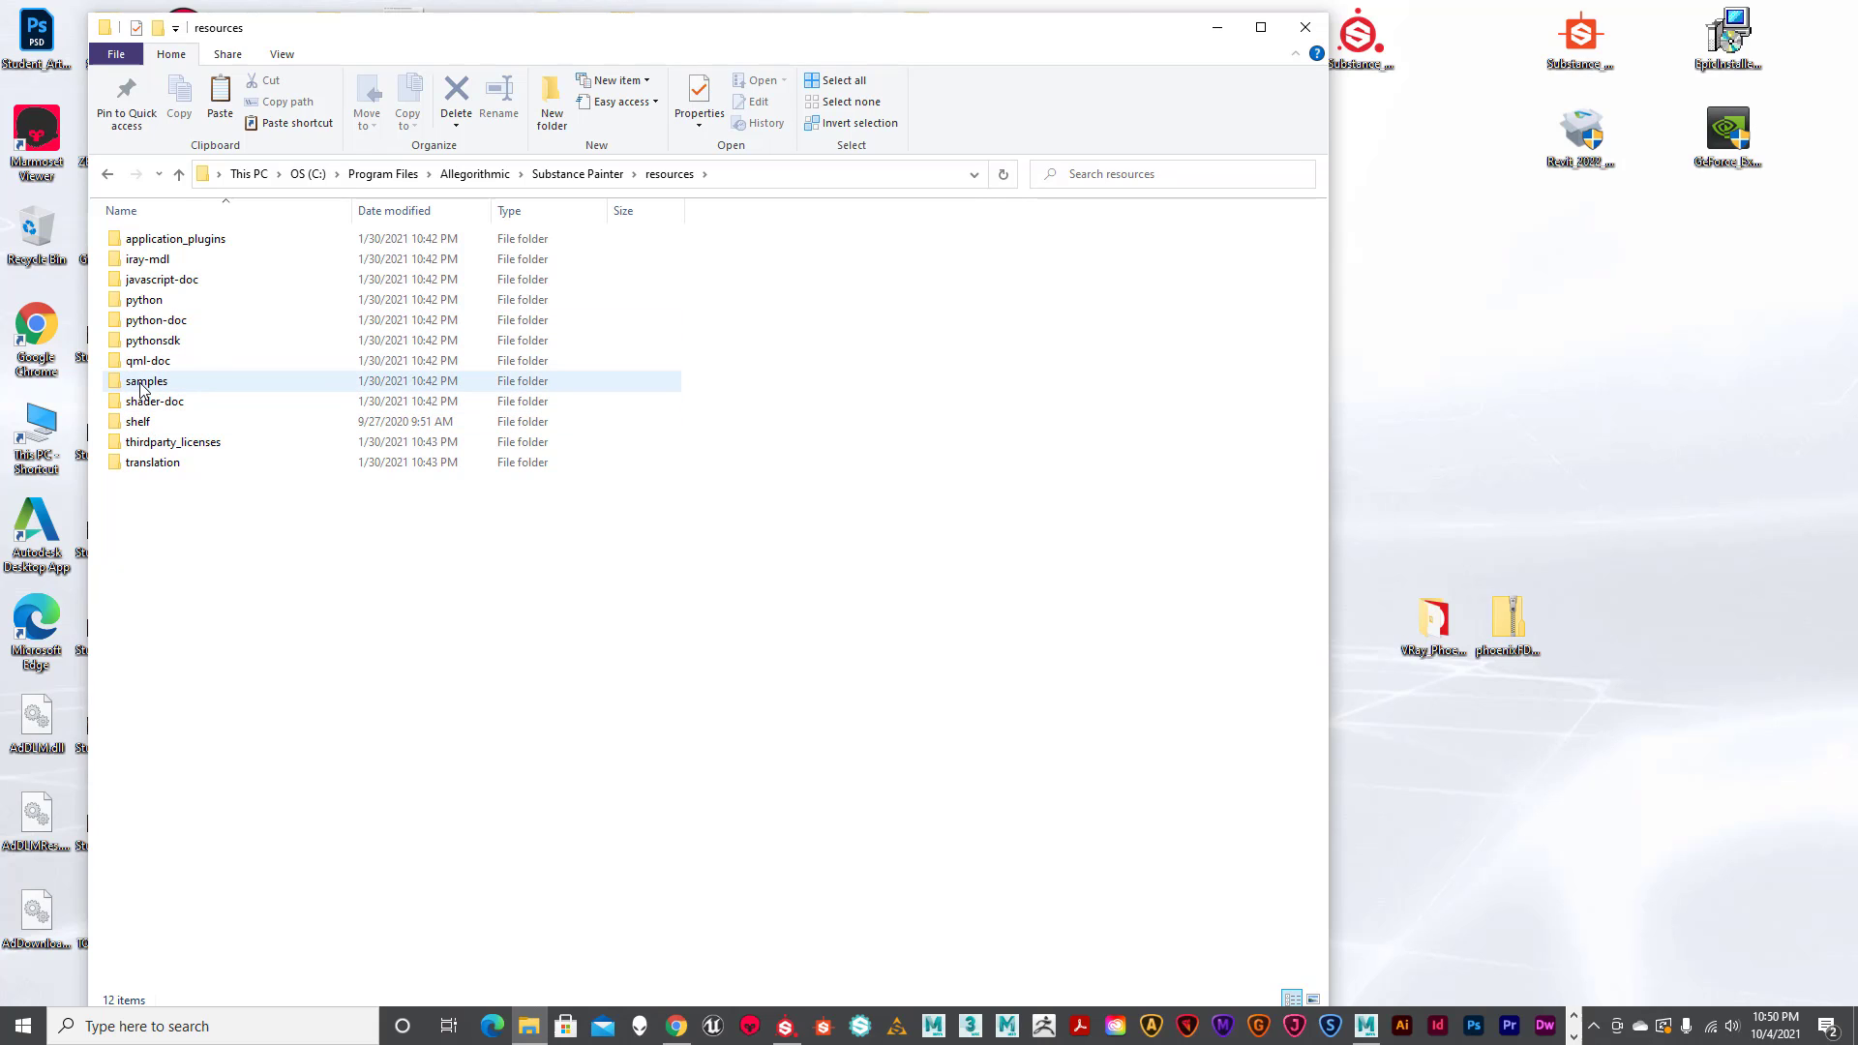
double_click(150, 422)
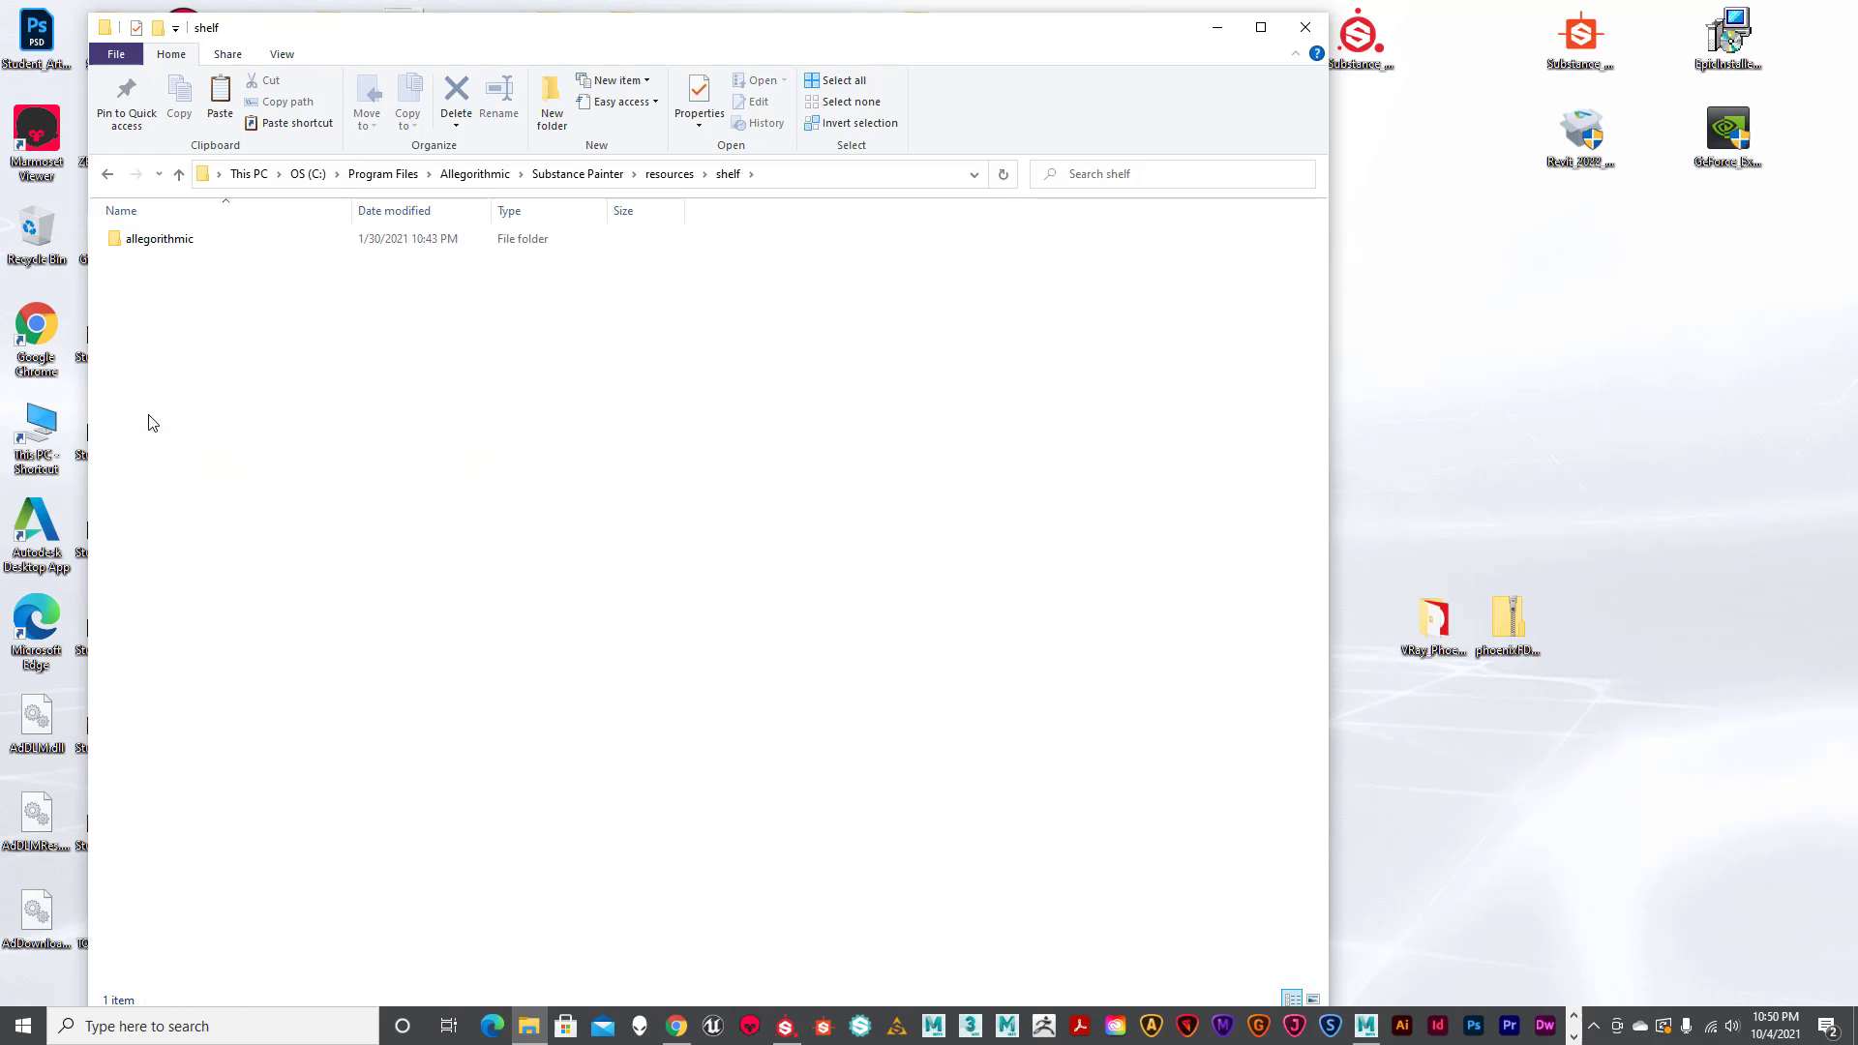
double_click(166, 248)
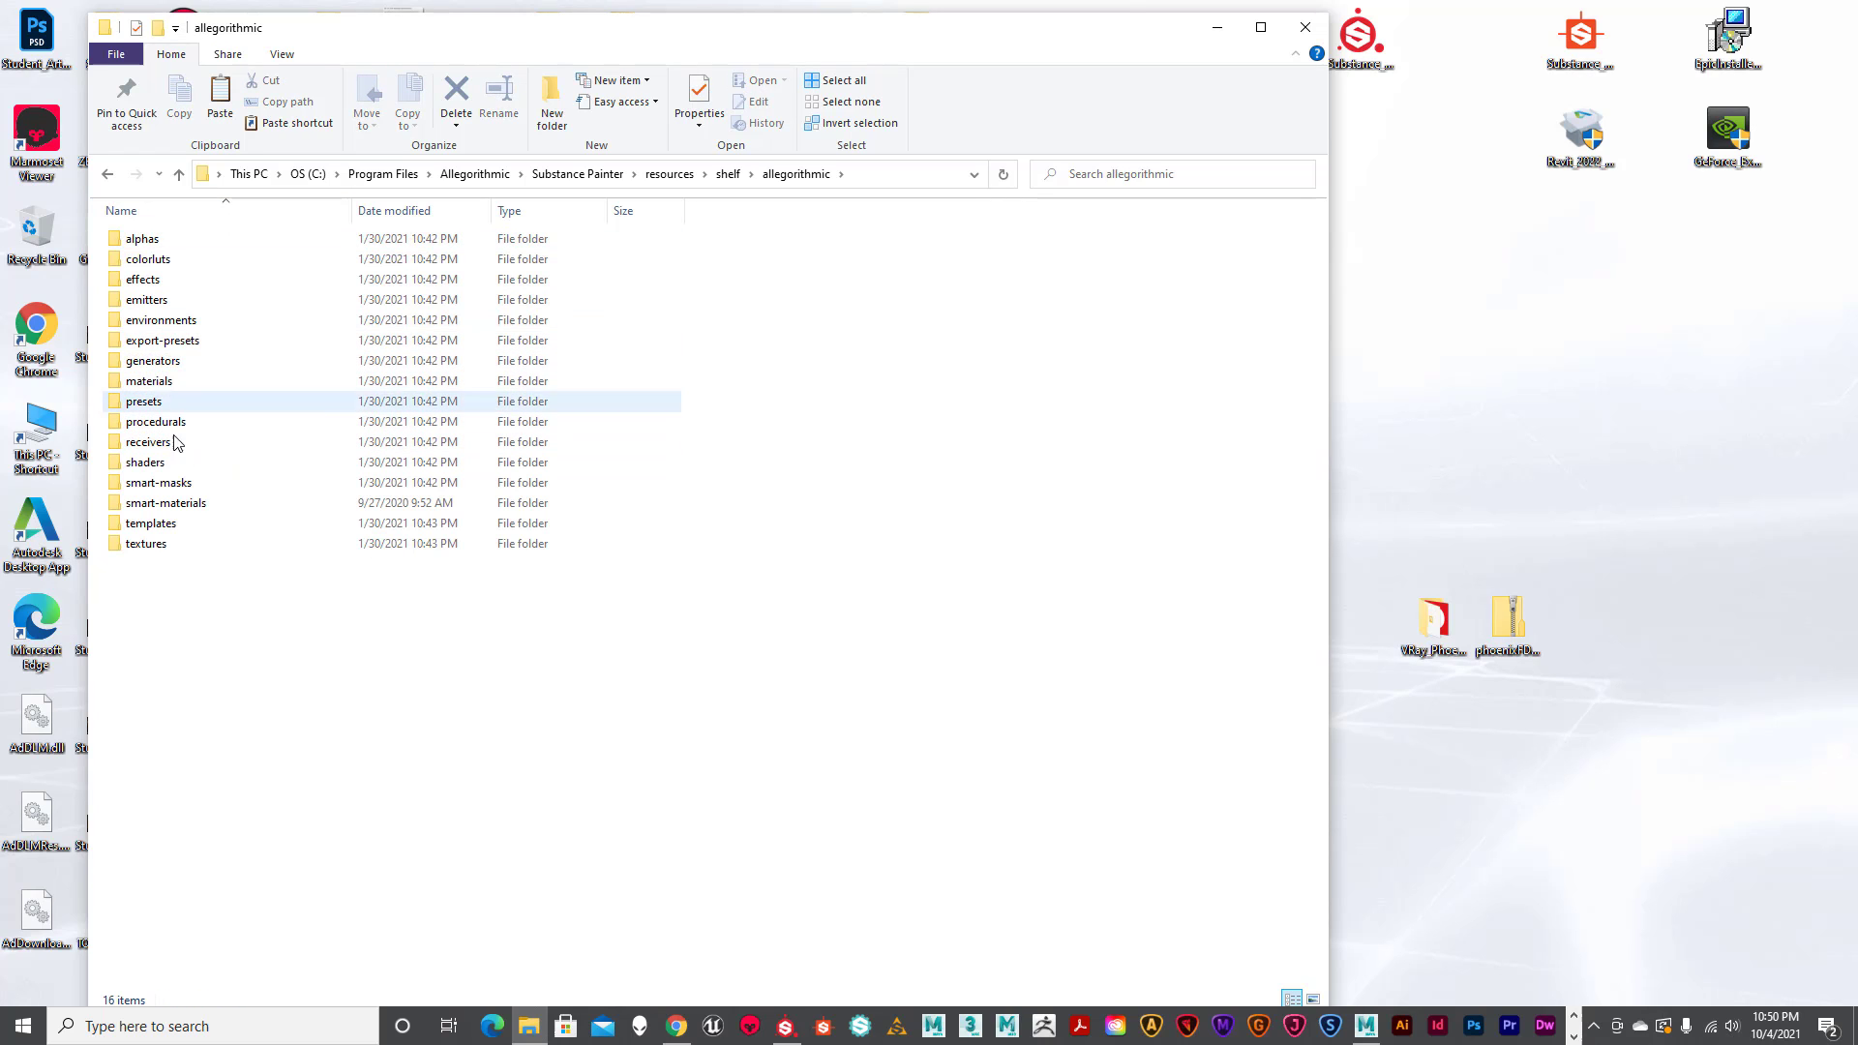
double_click(158, 321)
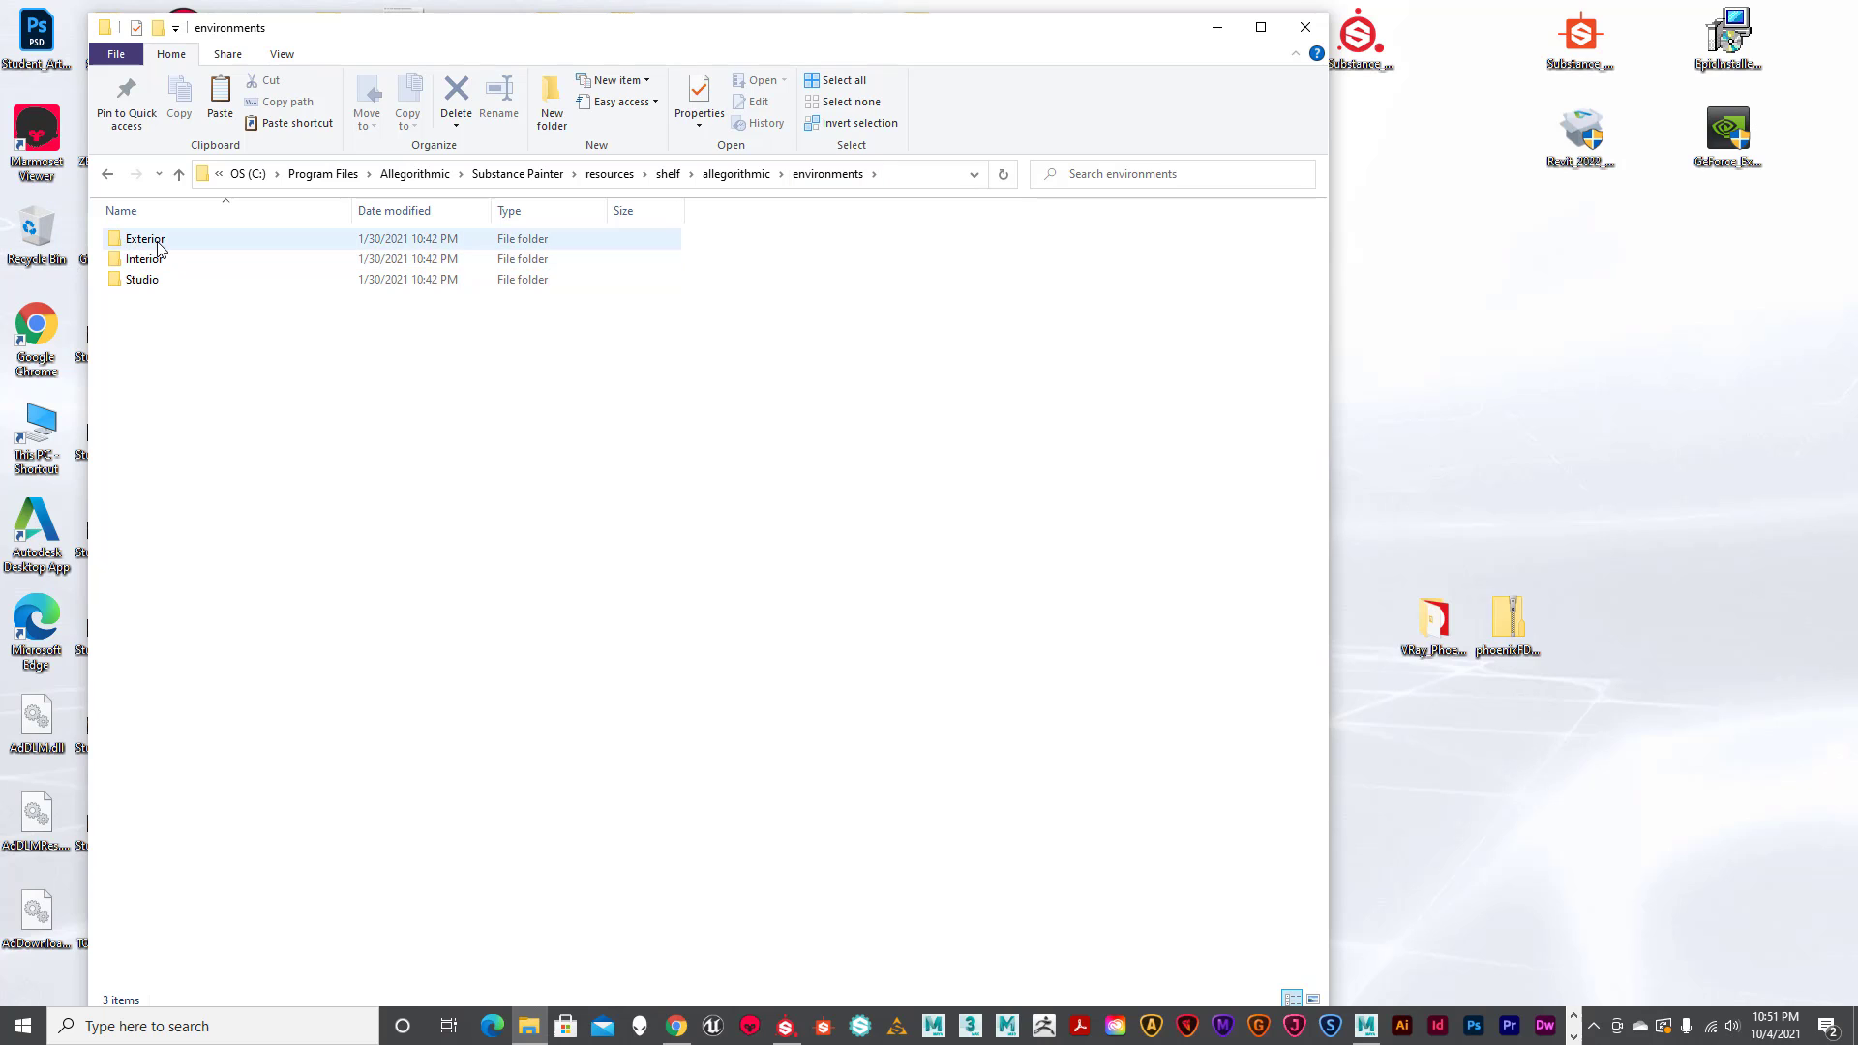
double_click(303, 240)
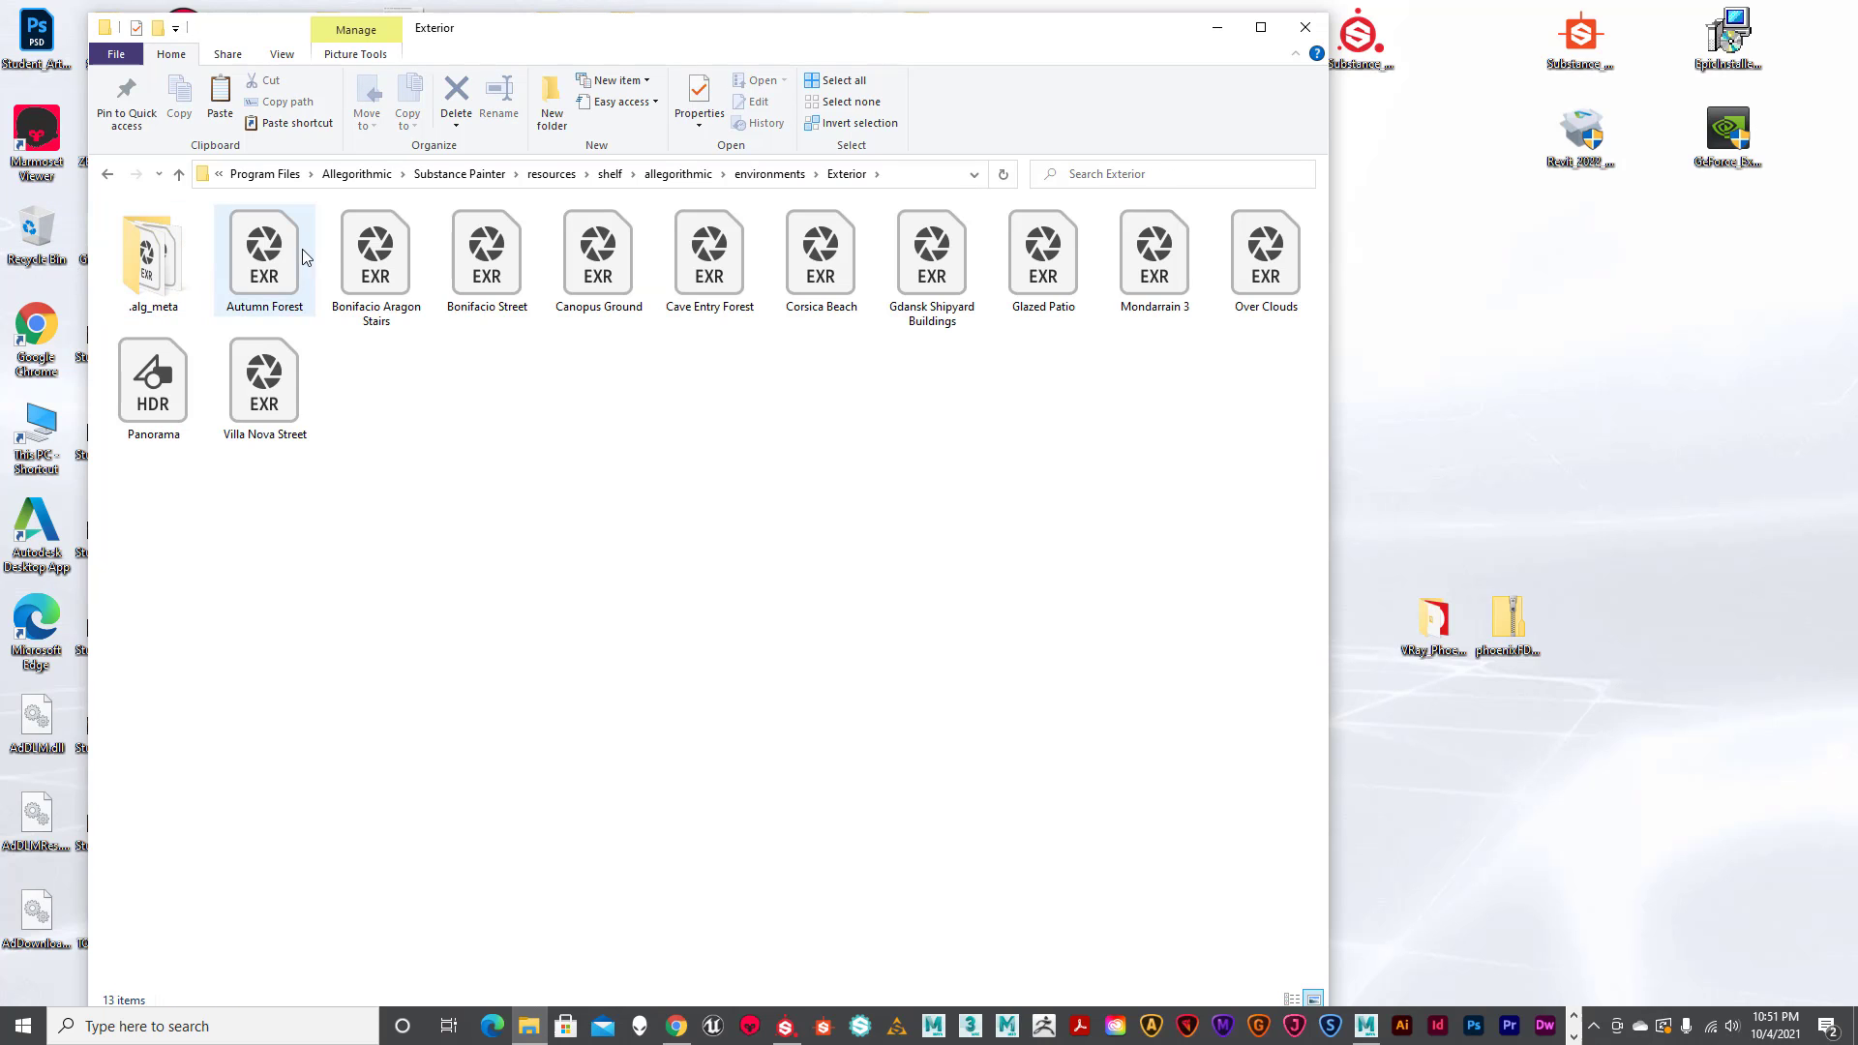
click(157, 389)
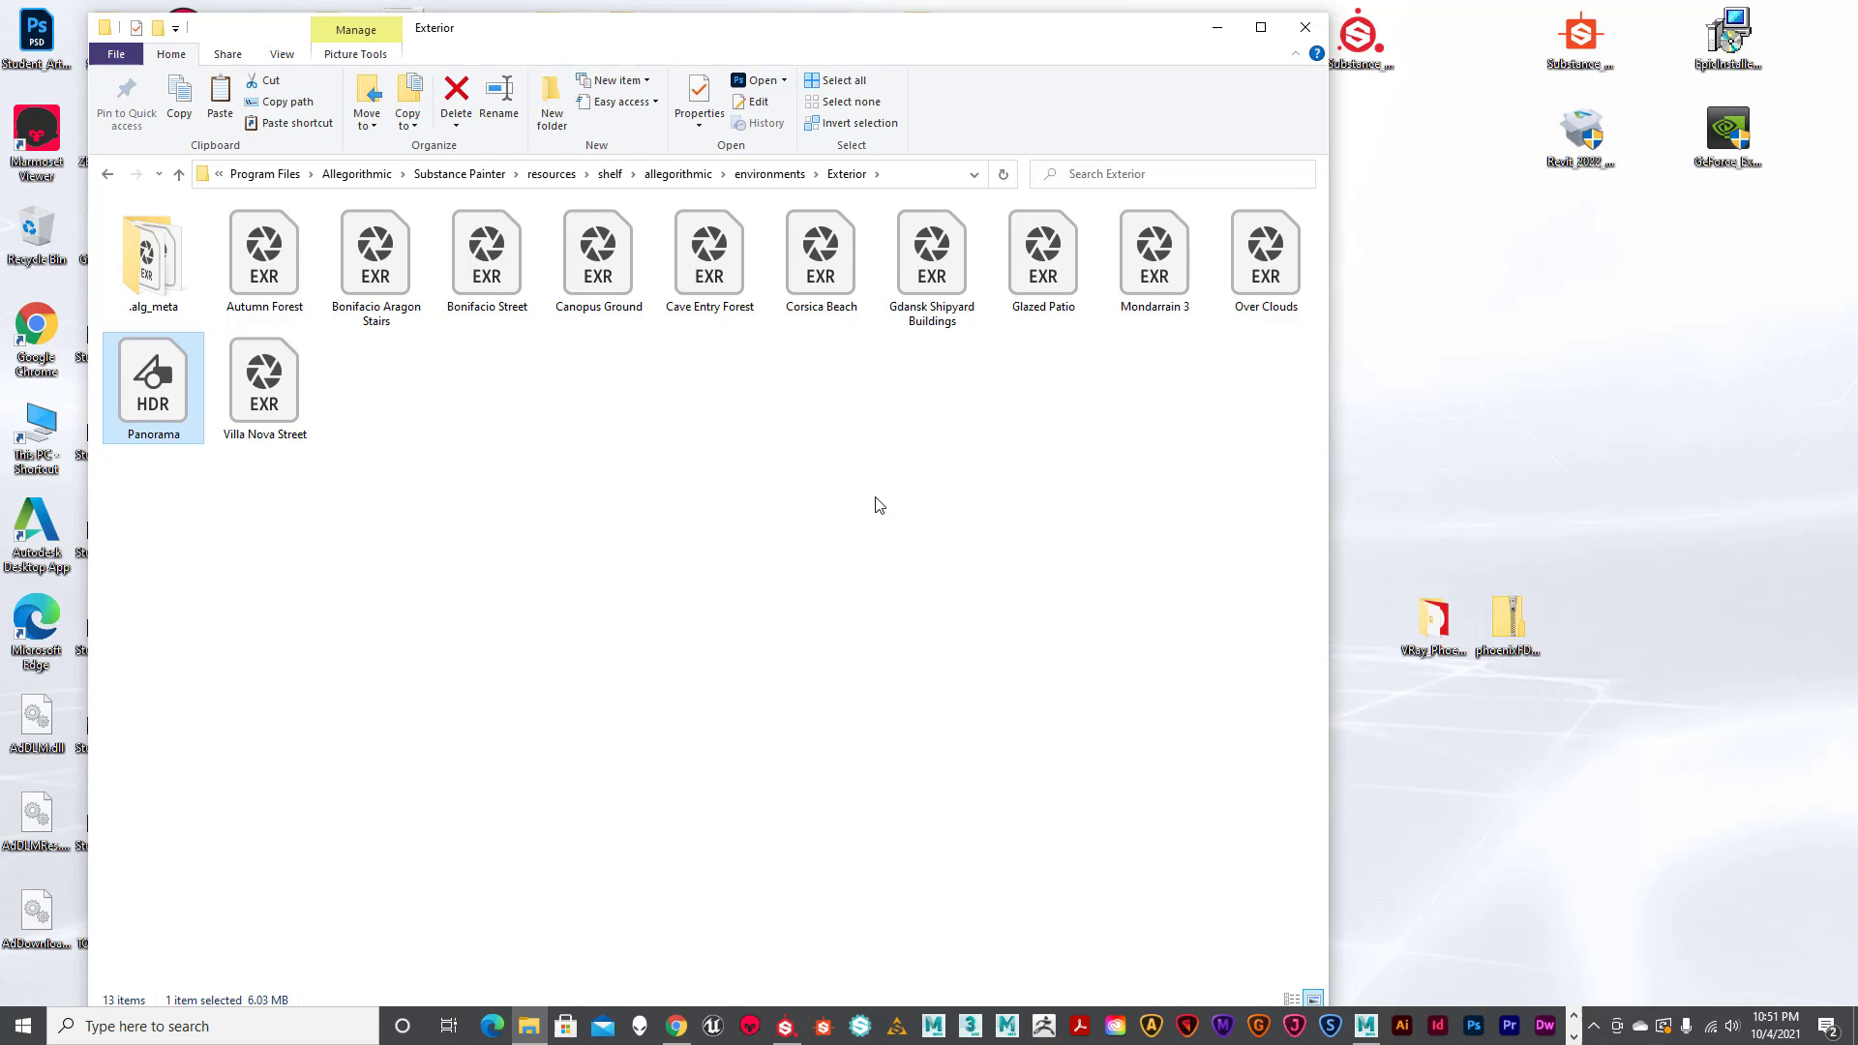
click(1295, 54)
click(1305, 29)
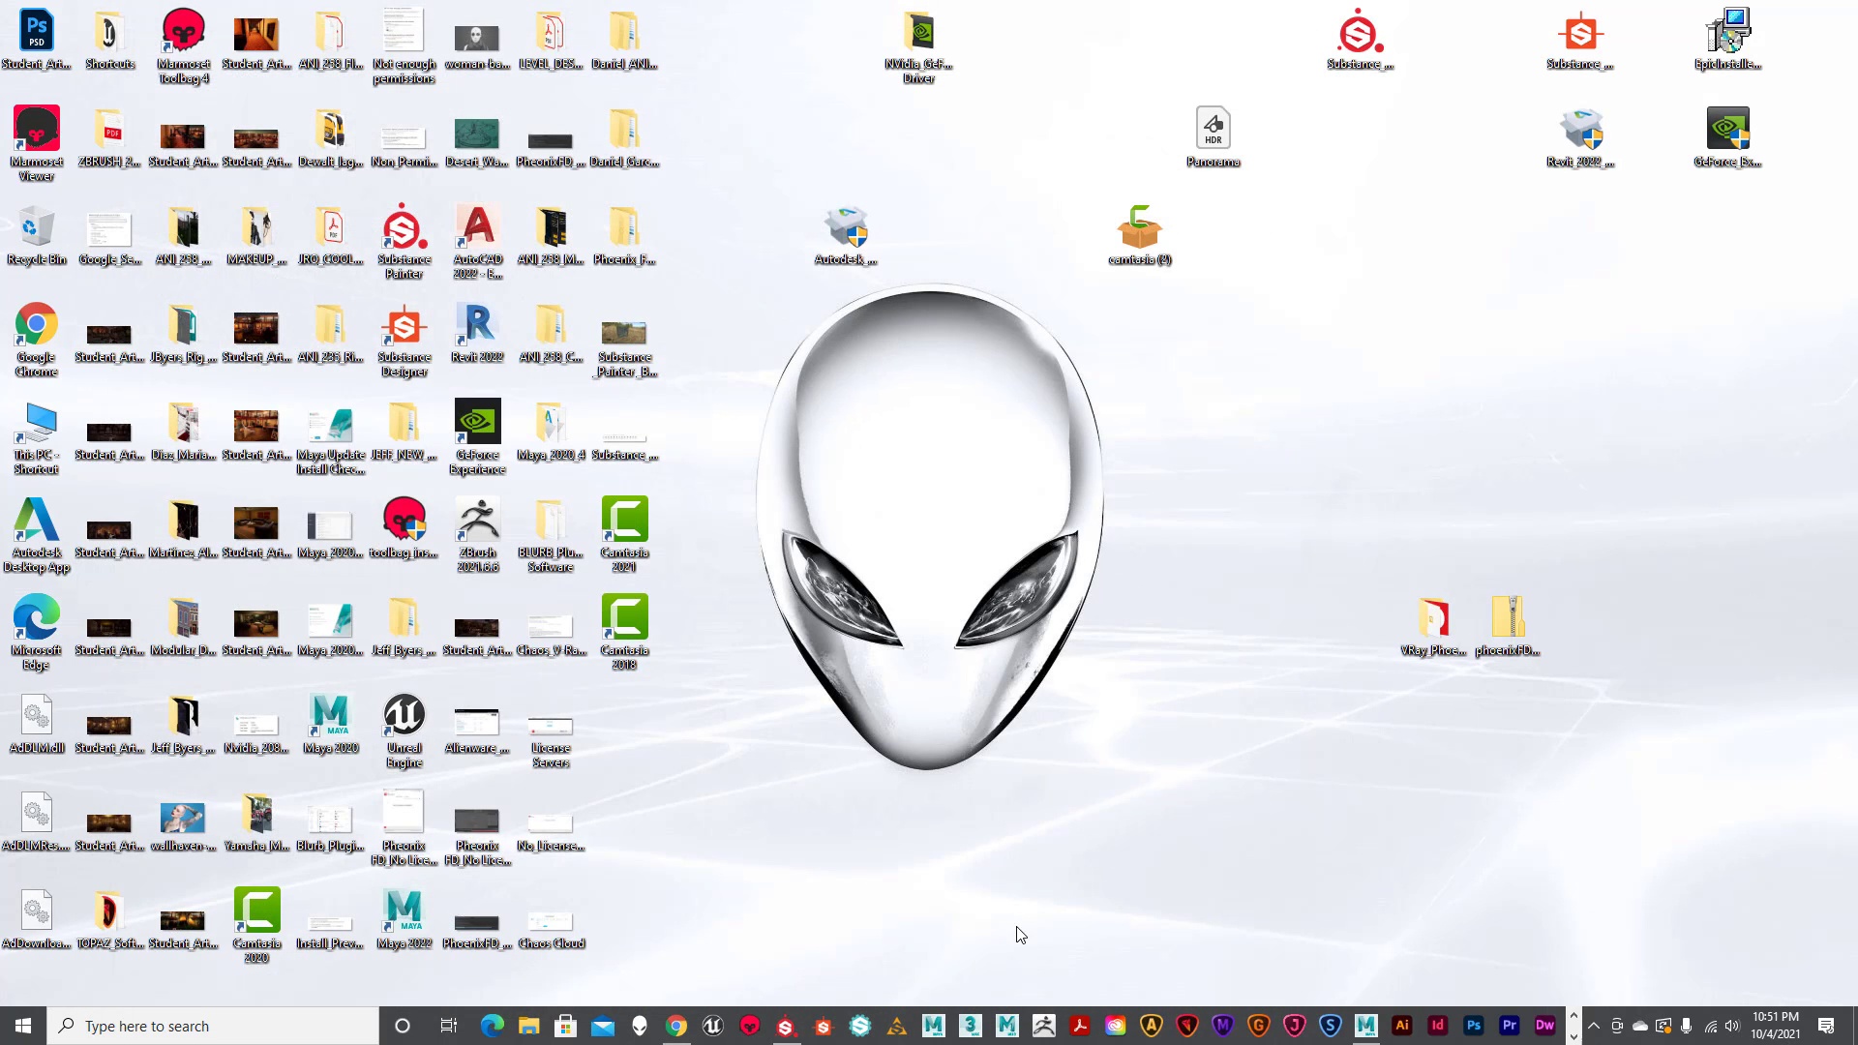
Switch to Maya and create a polygon cube with width, height and depth of 2.
click(1366, 1028)
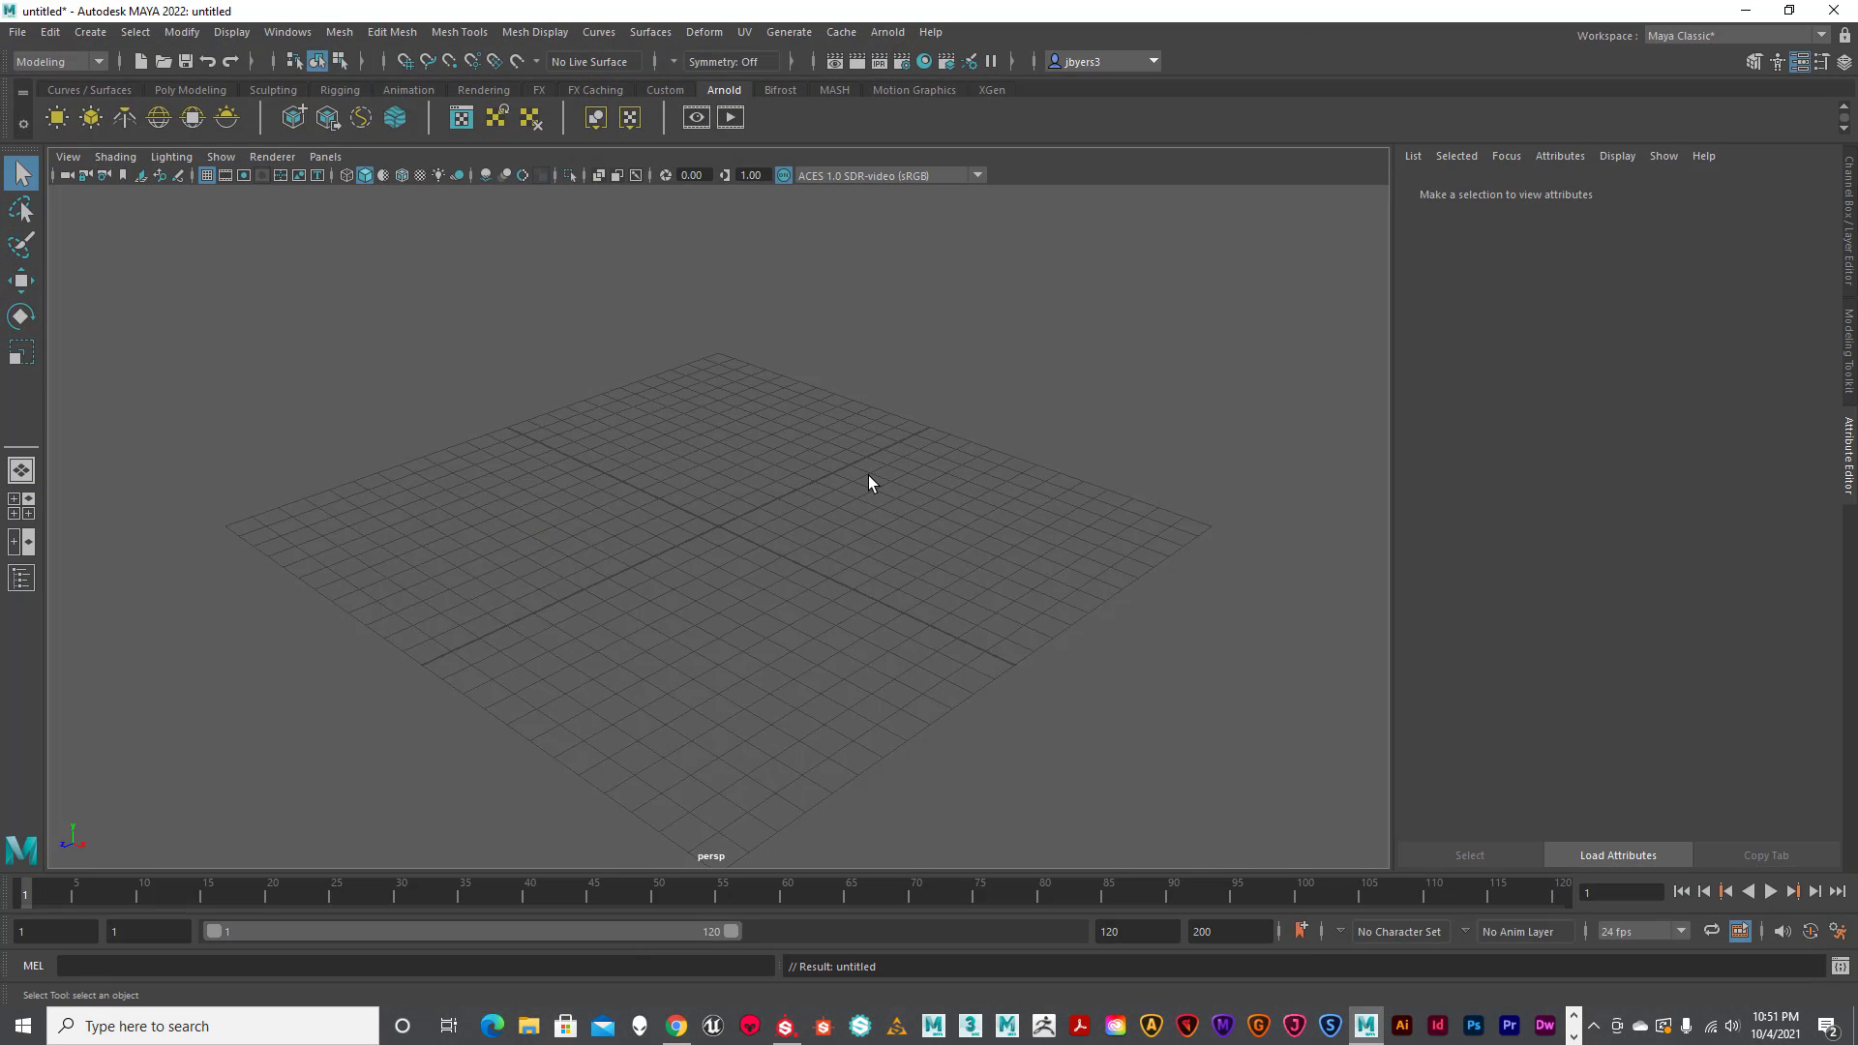
key(super)
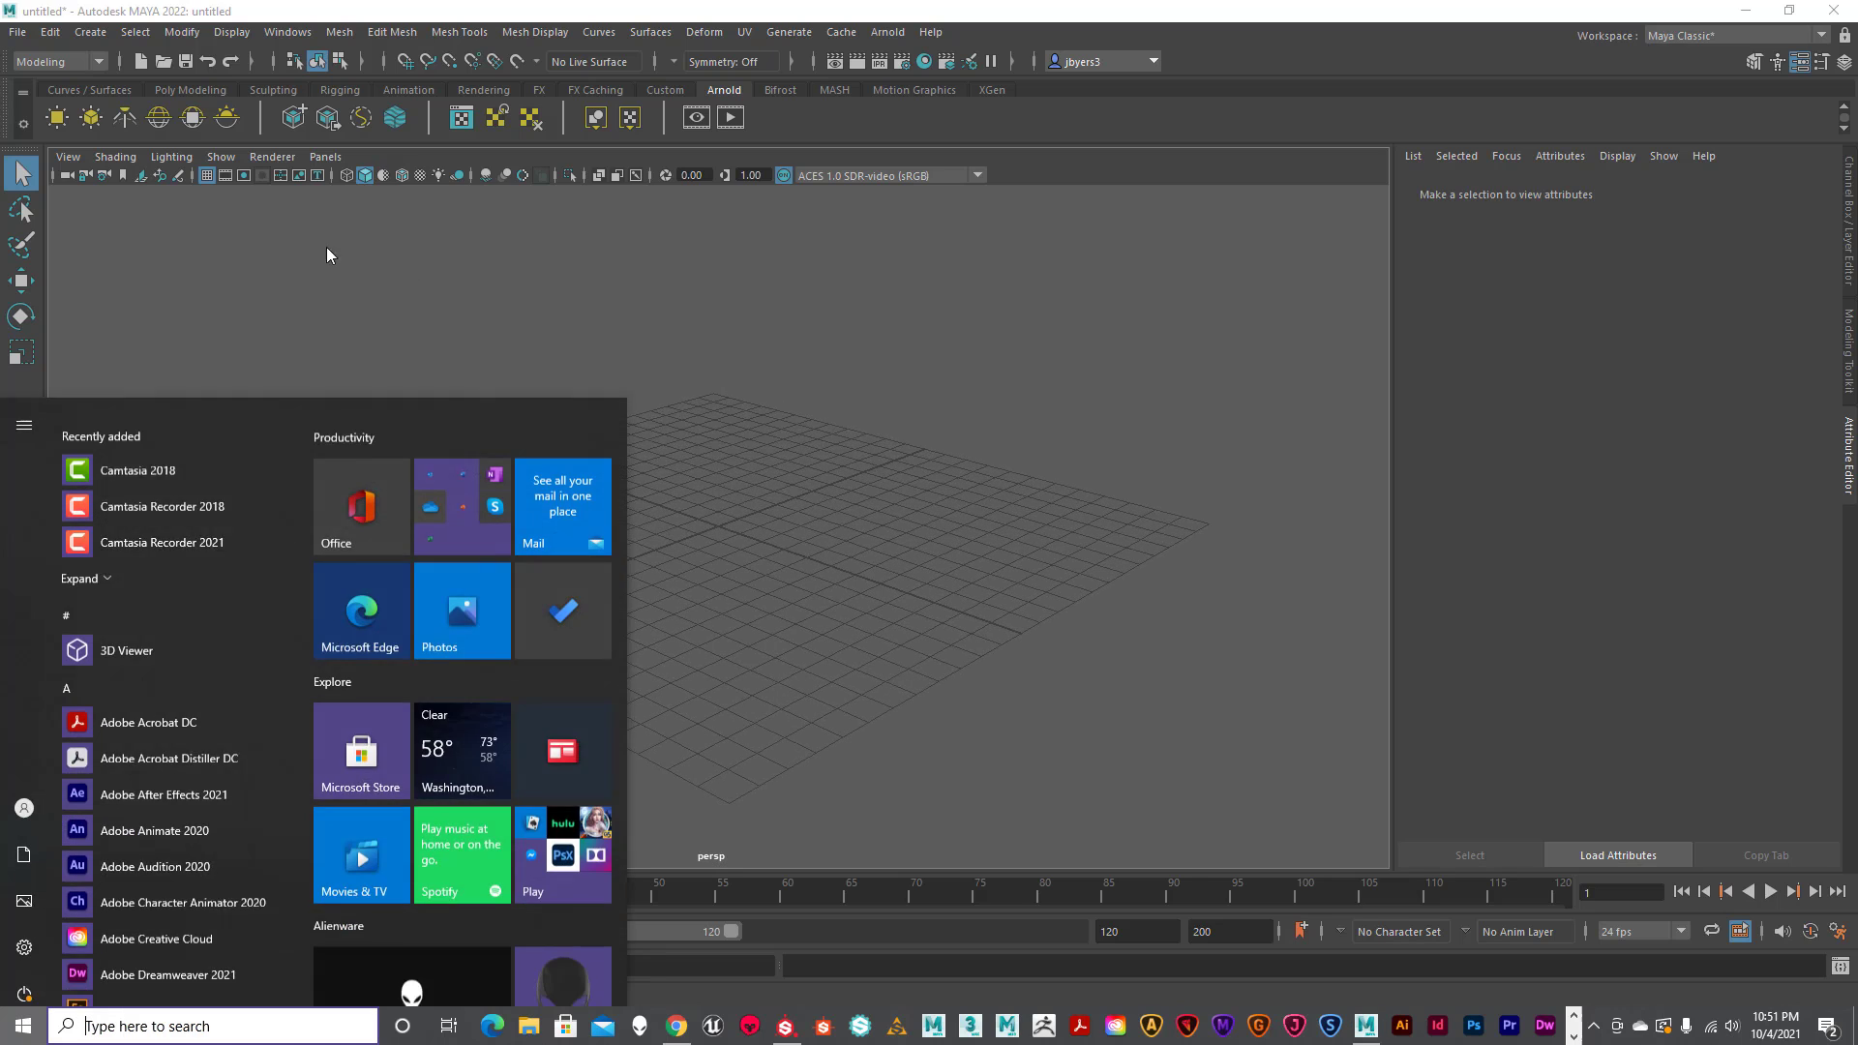
key(super)
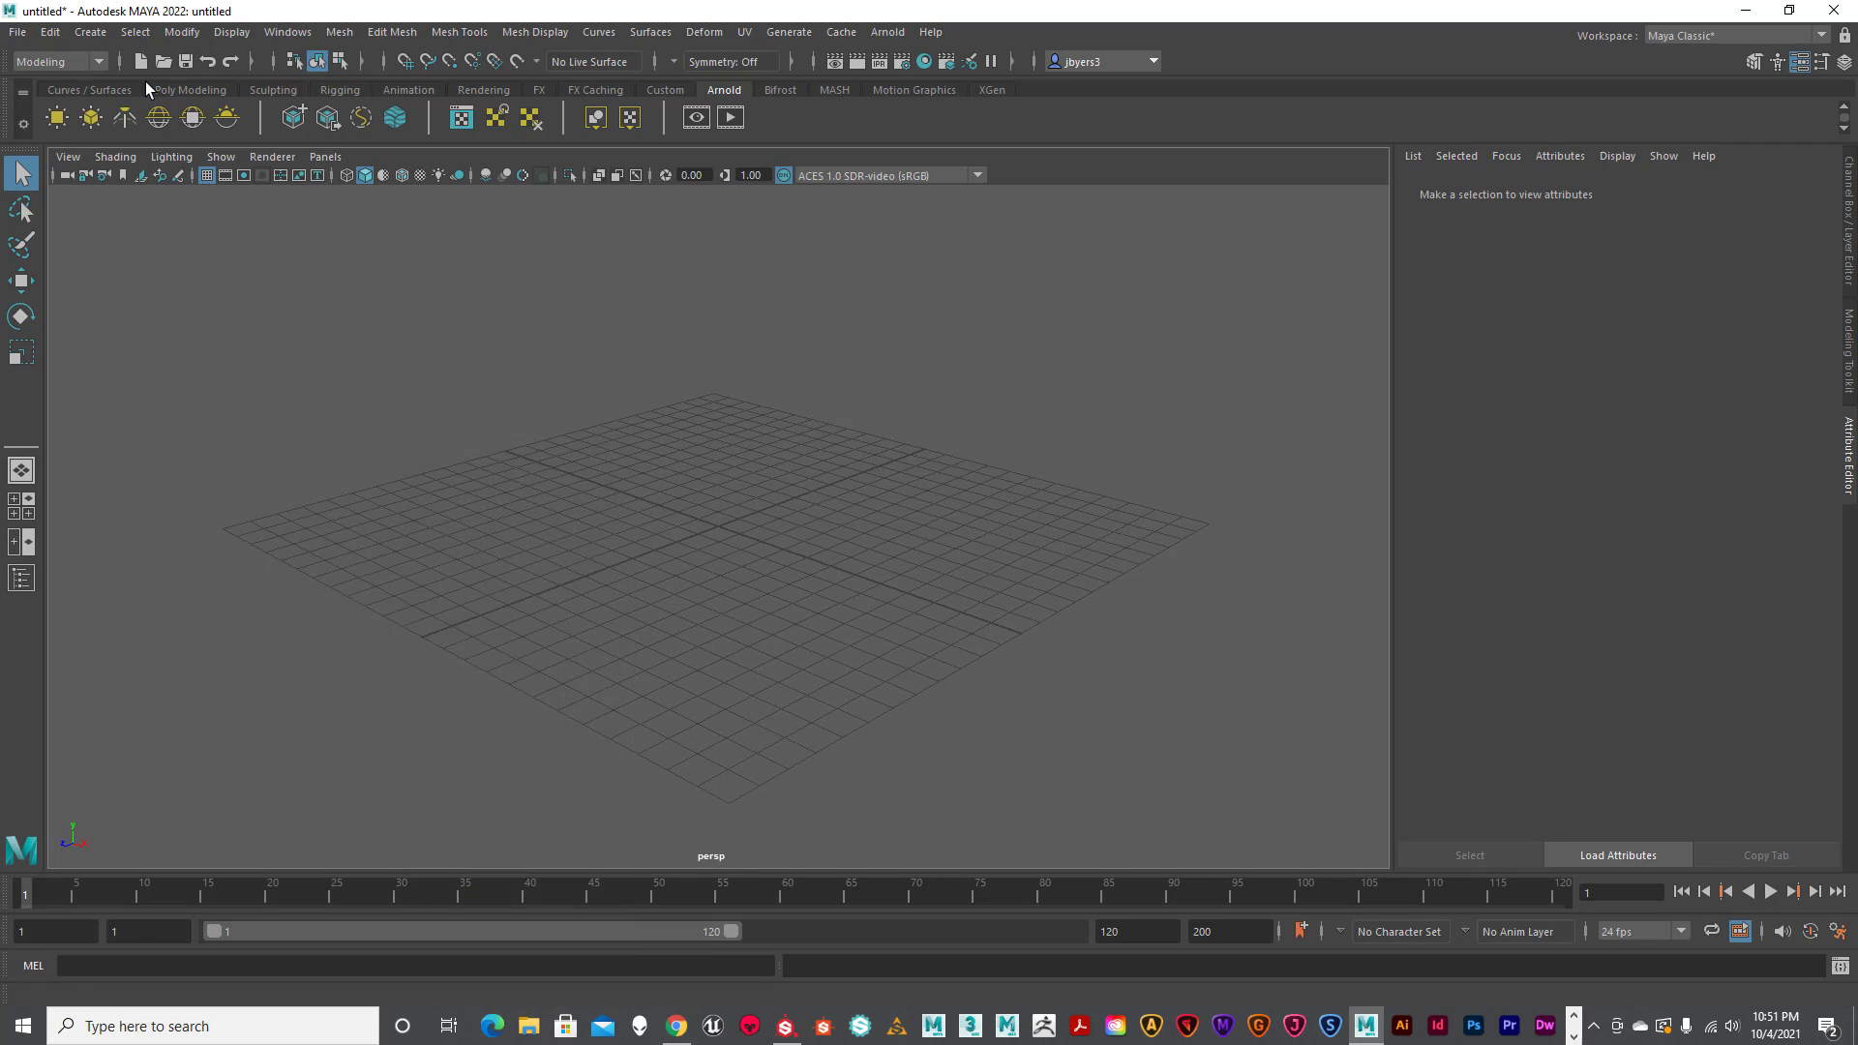
click(83, 33)
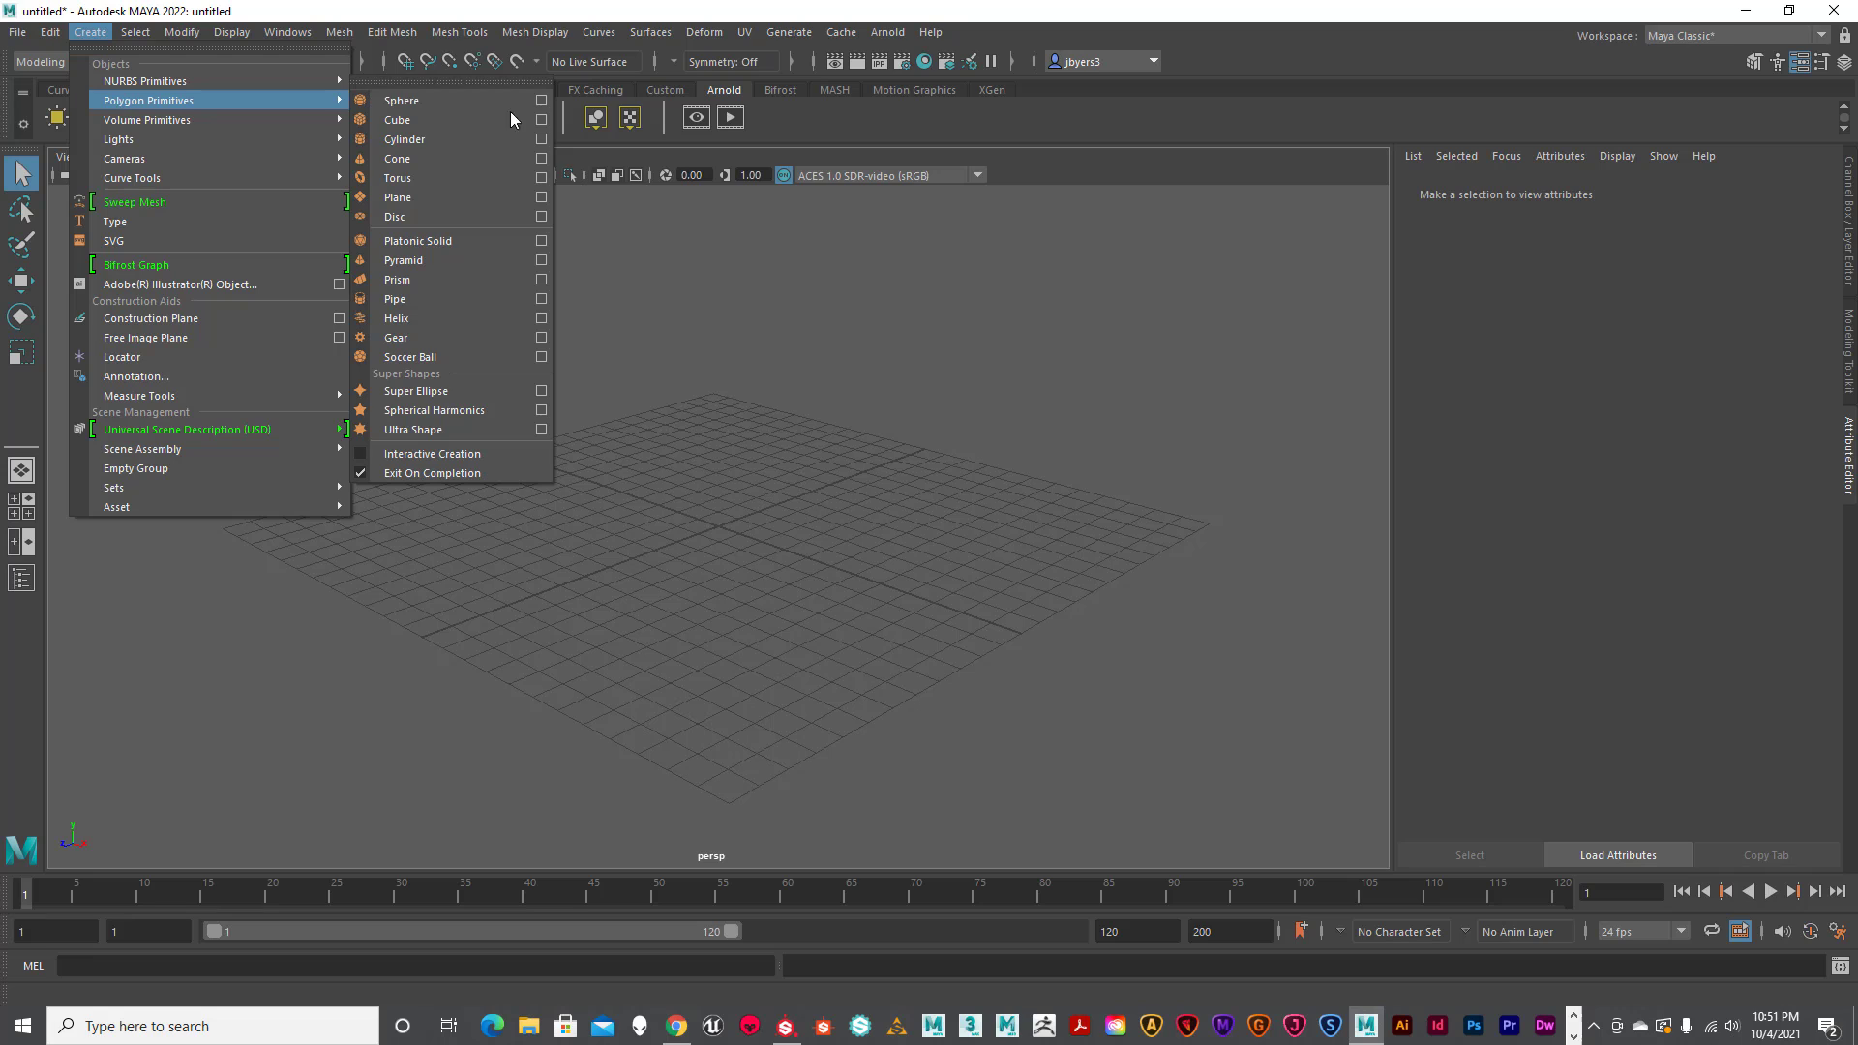
click(535, 121)
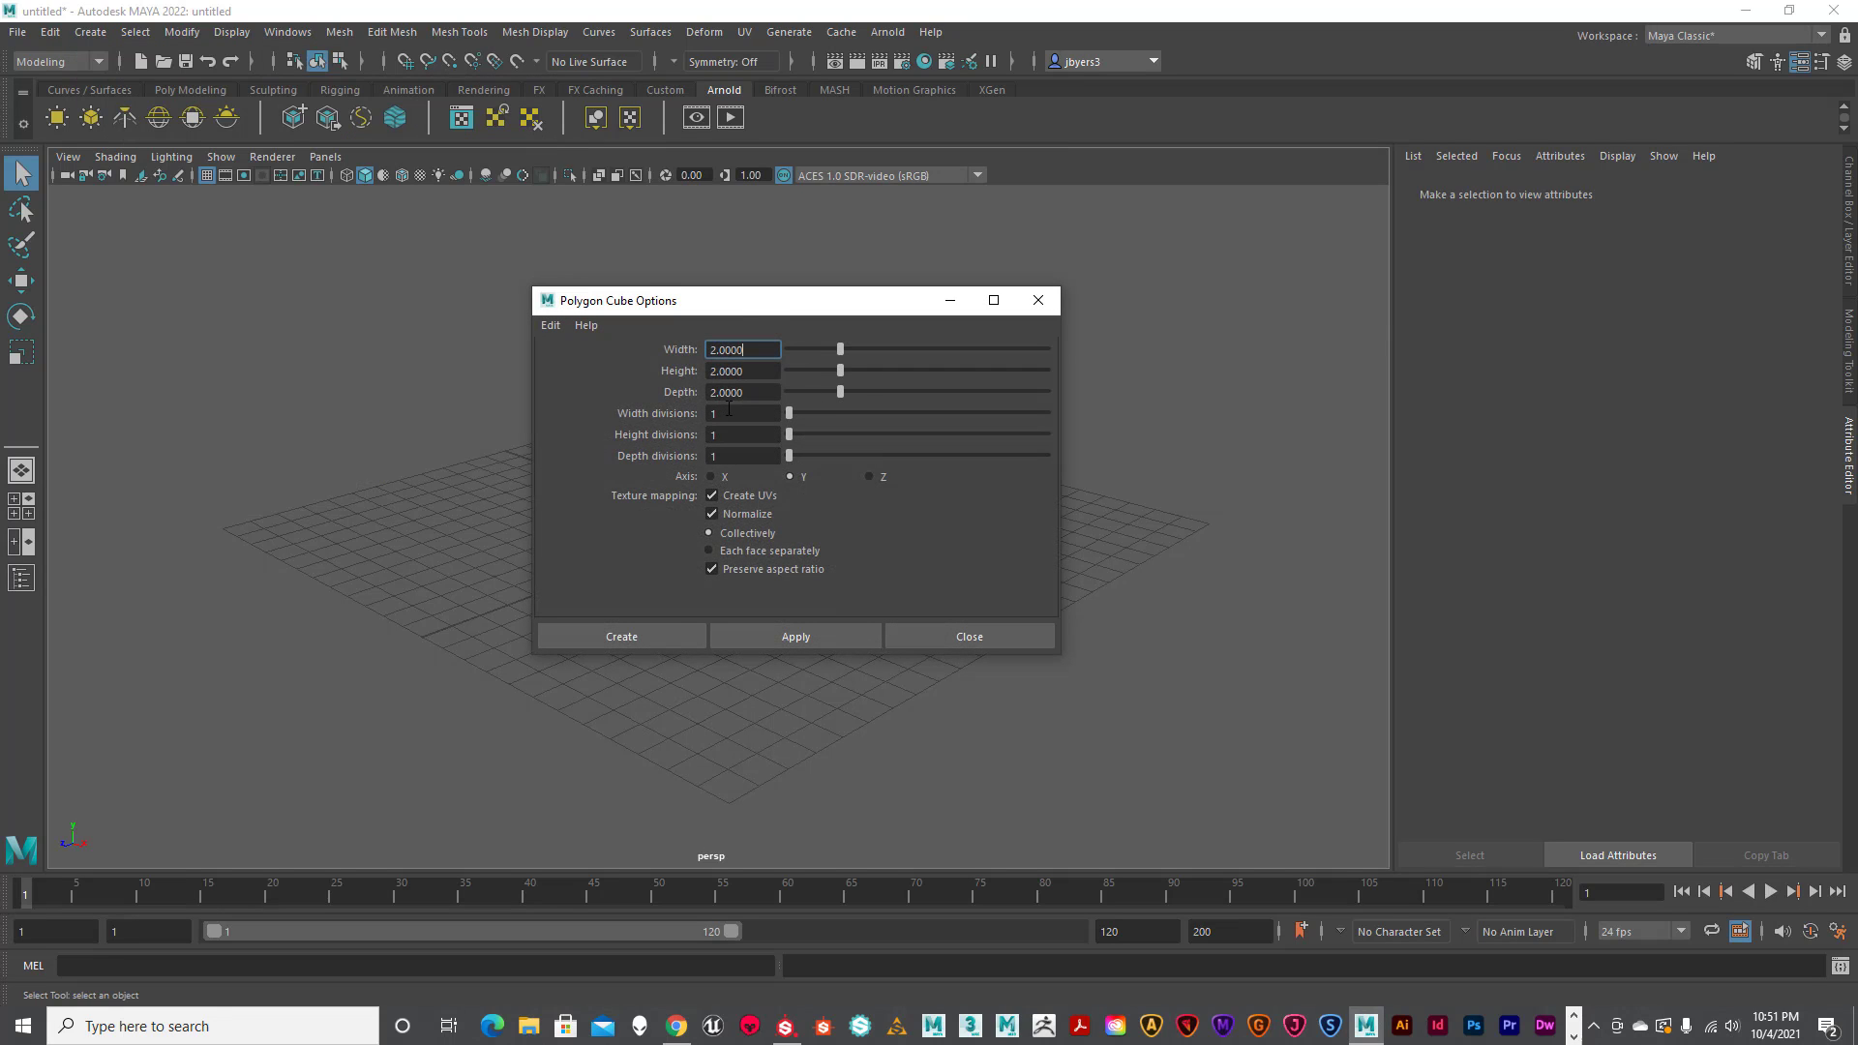
click(666, 626)
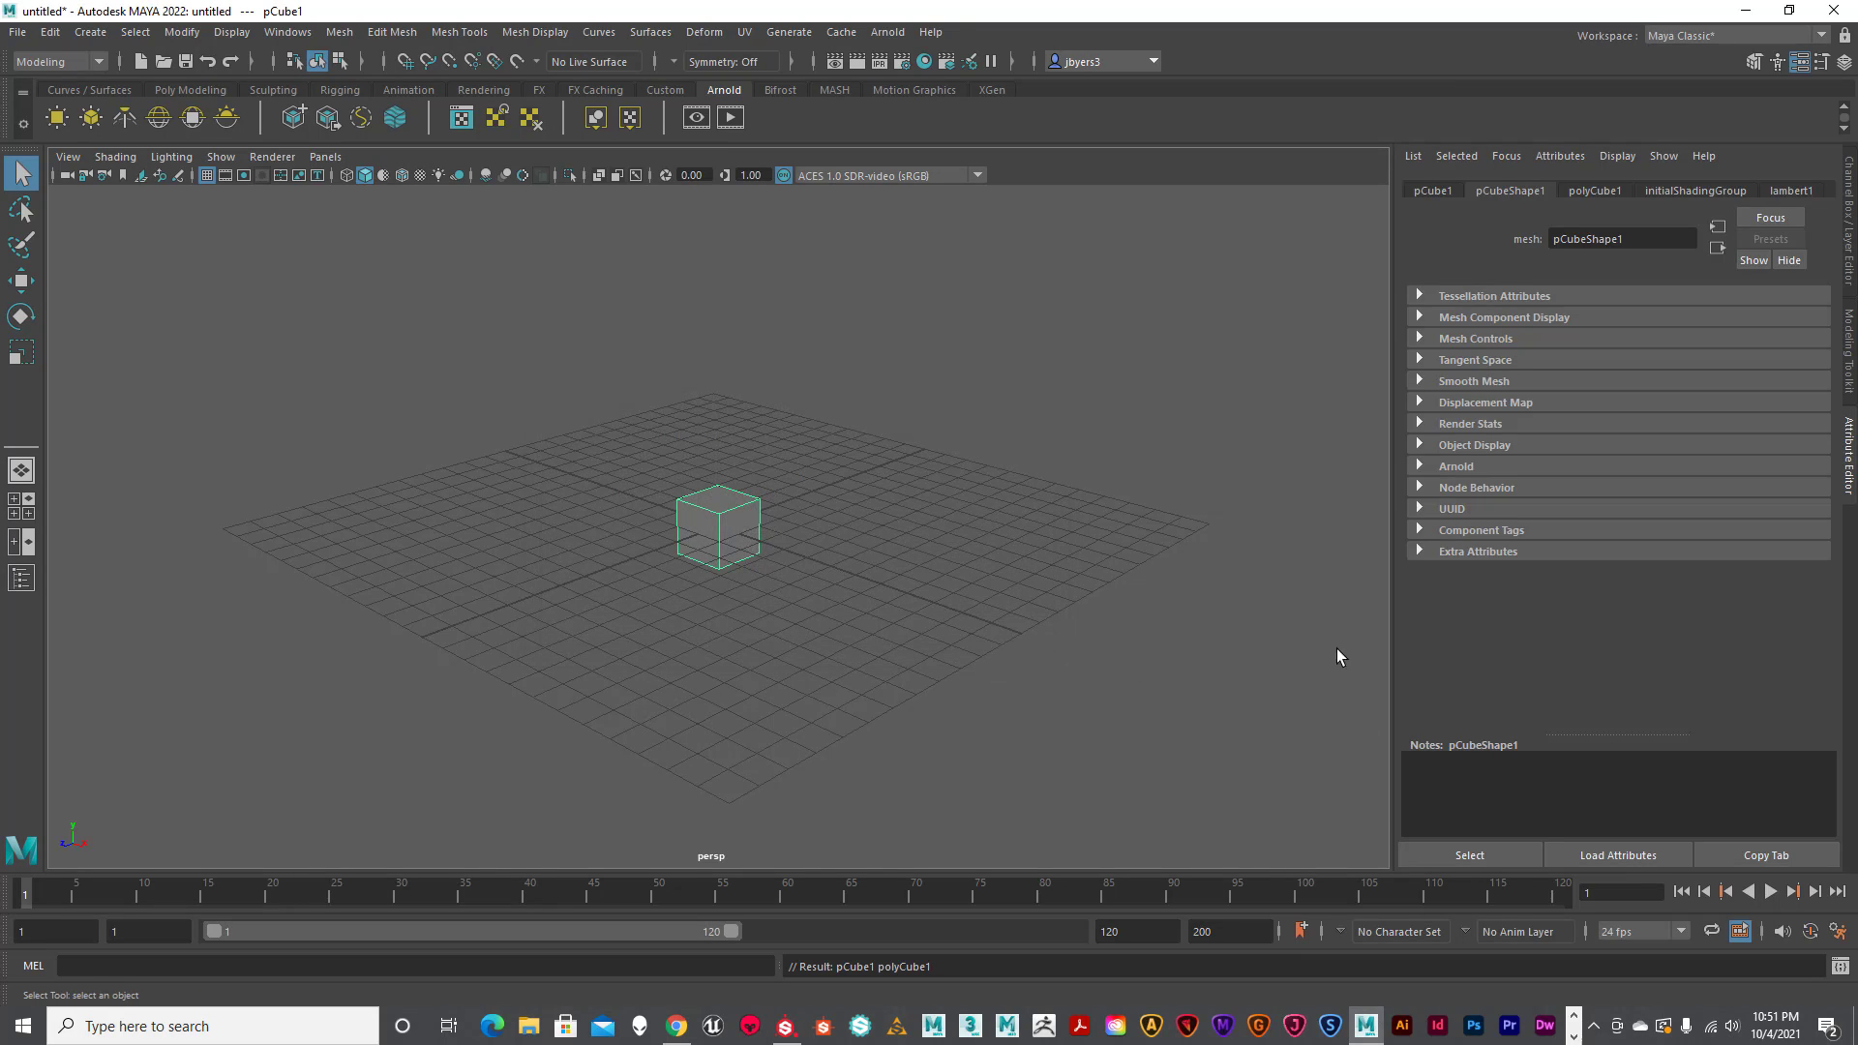
Change the linear working unit to foot in the preferences, keeping angular units in degrees.
click(1840, 934)
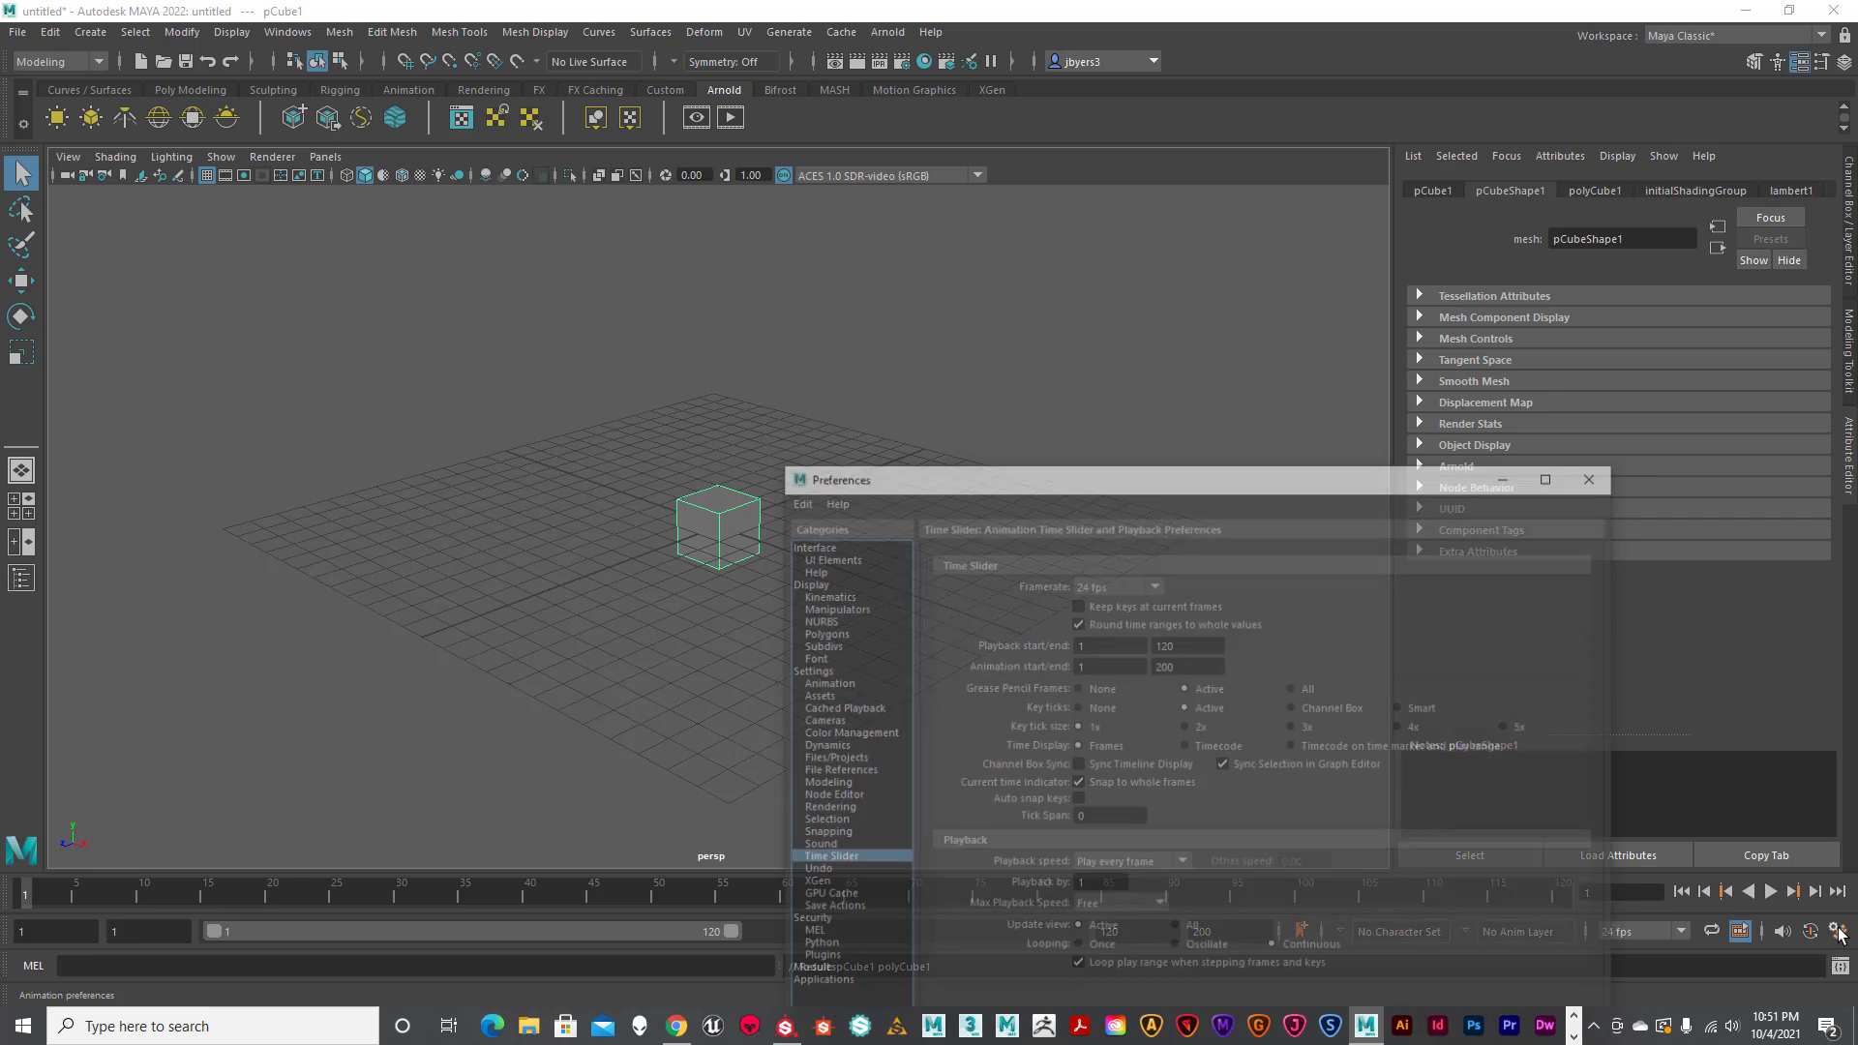
drag(1151, 481, 1249, 218)
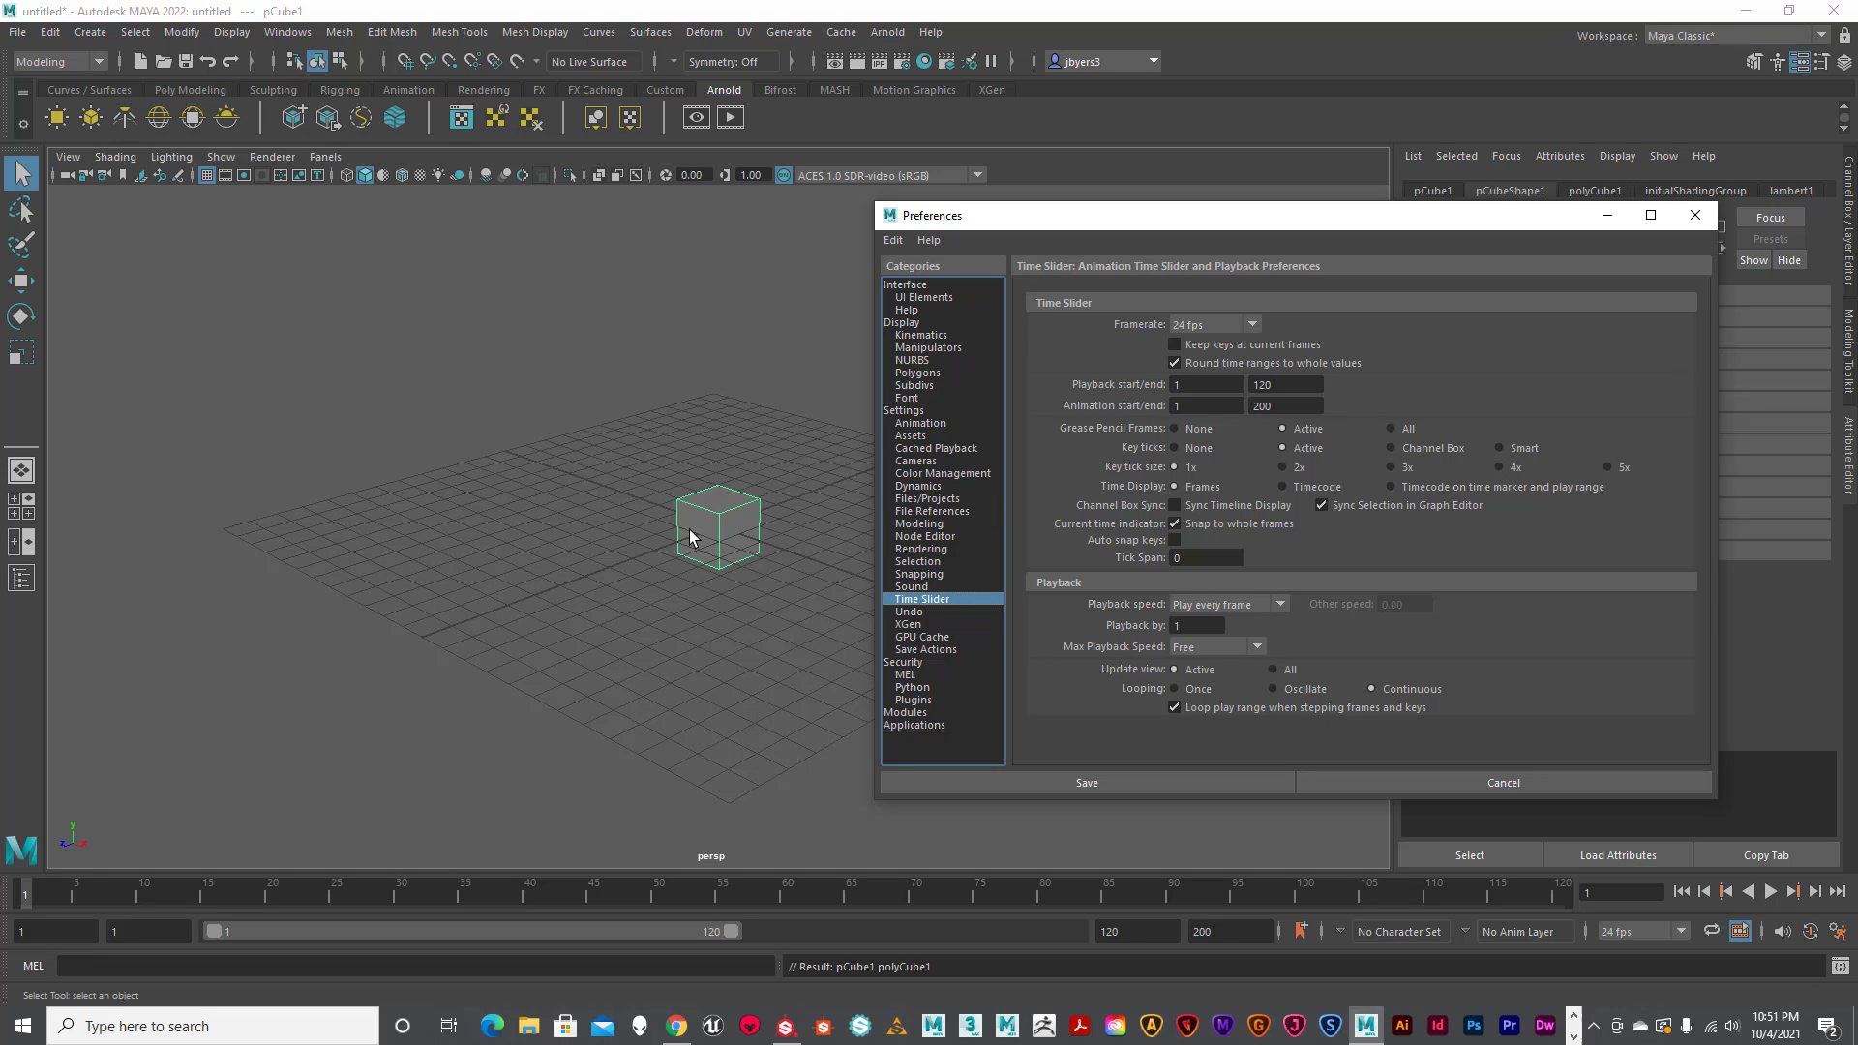
click(906, 411)
click(1240, 393)
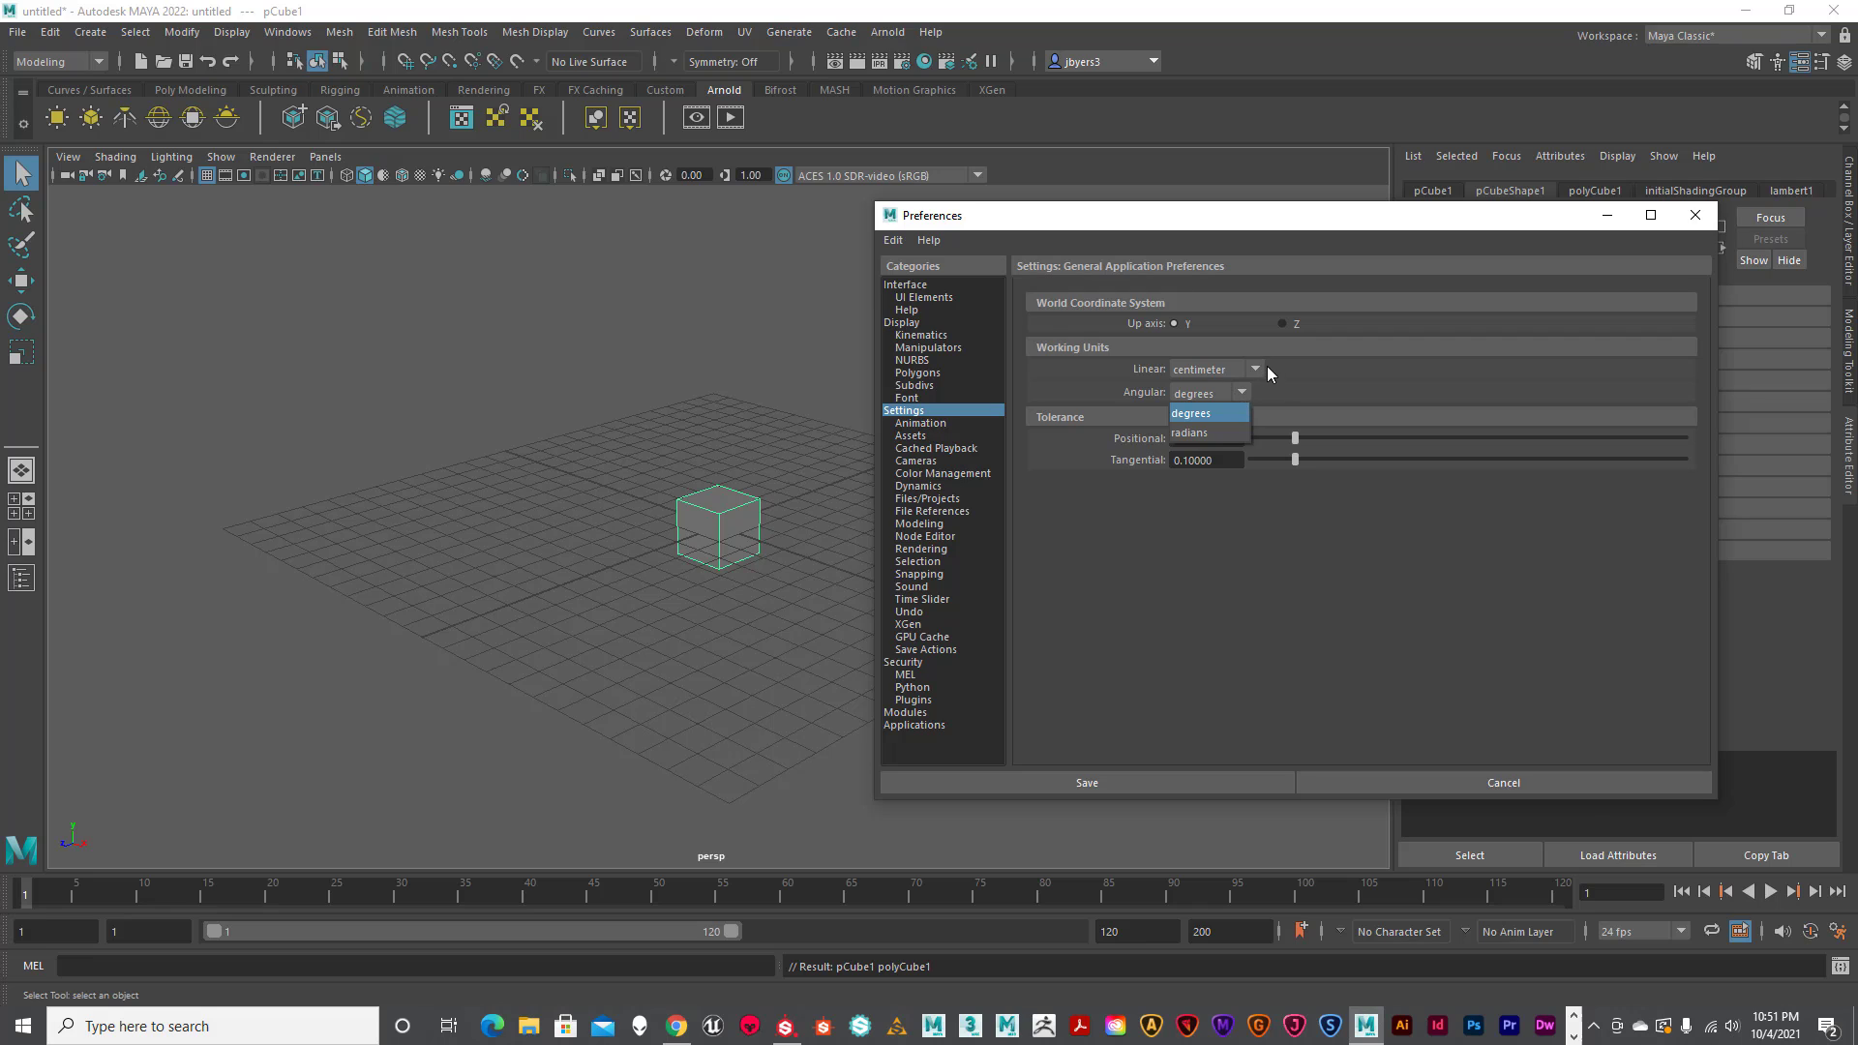
click(1256, 371)
click(1186, 467)
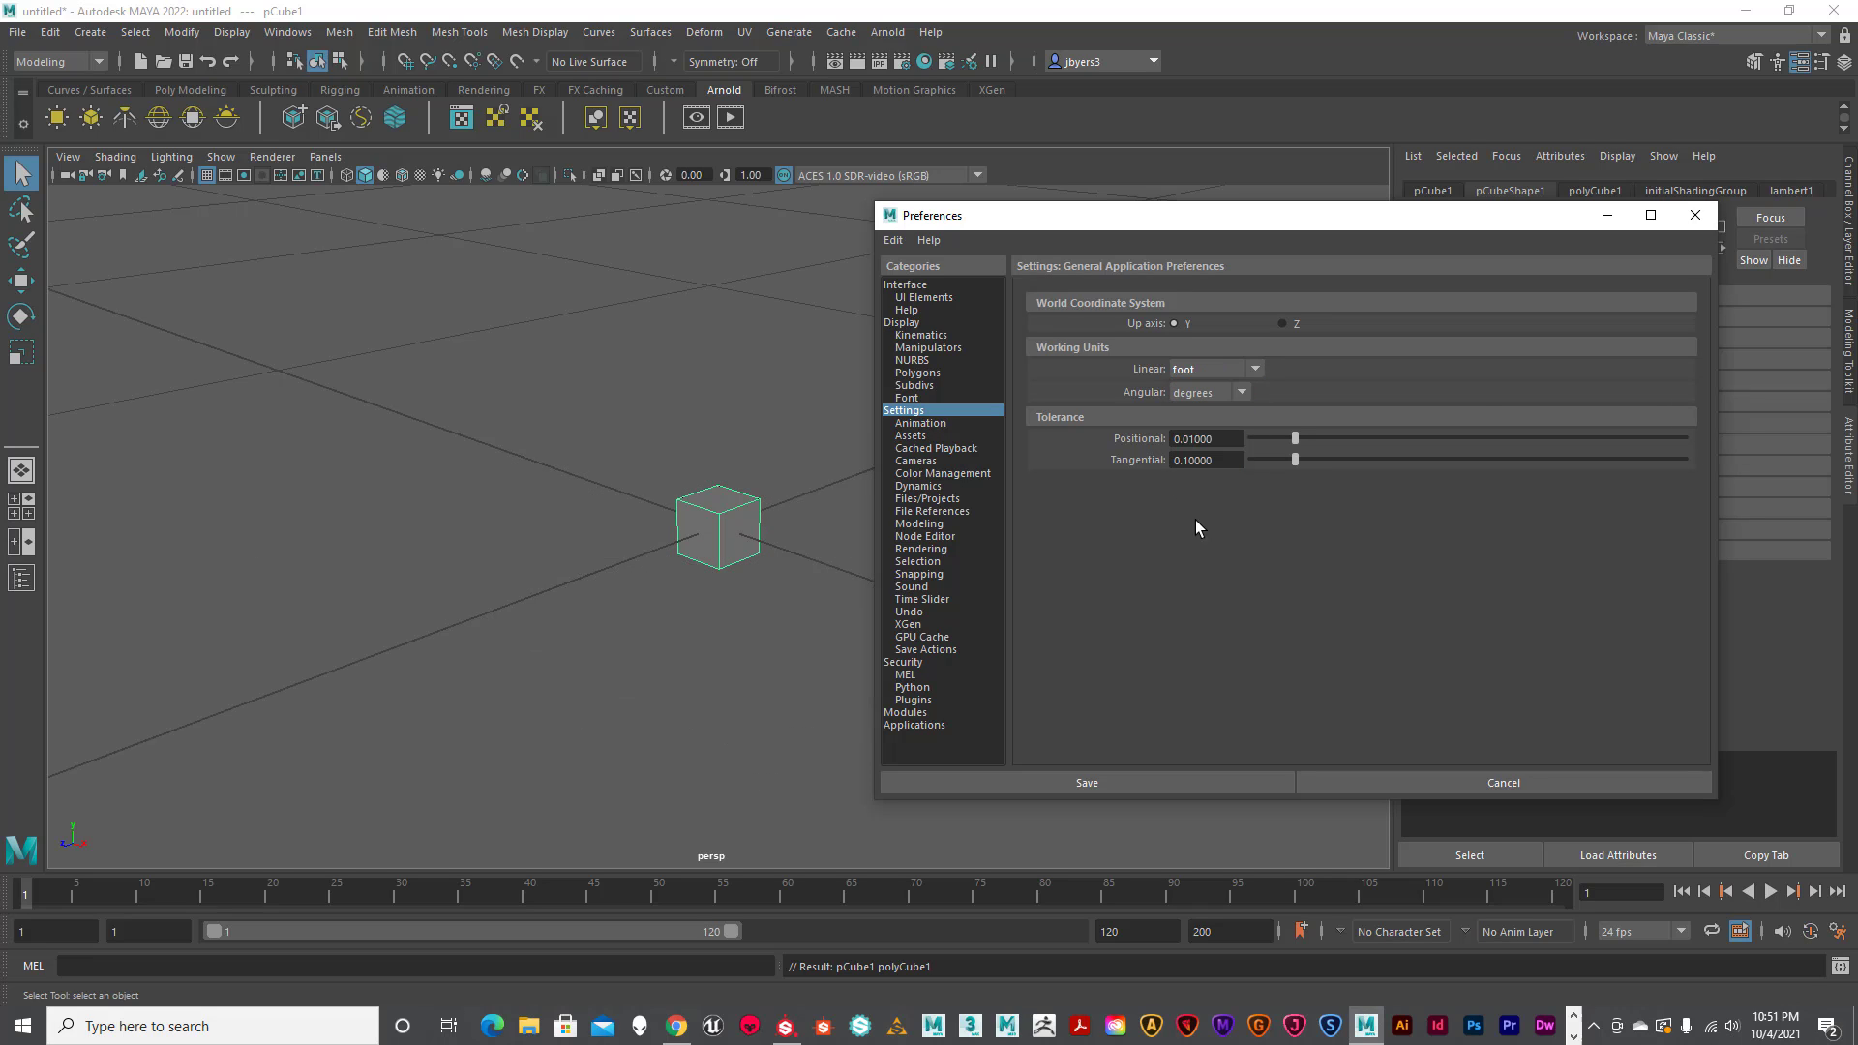
click(1695, 215)
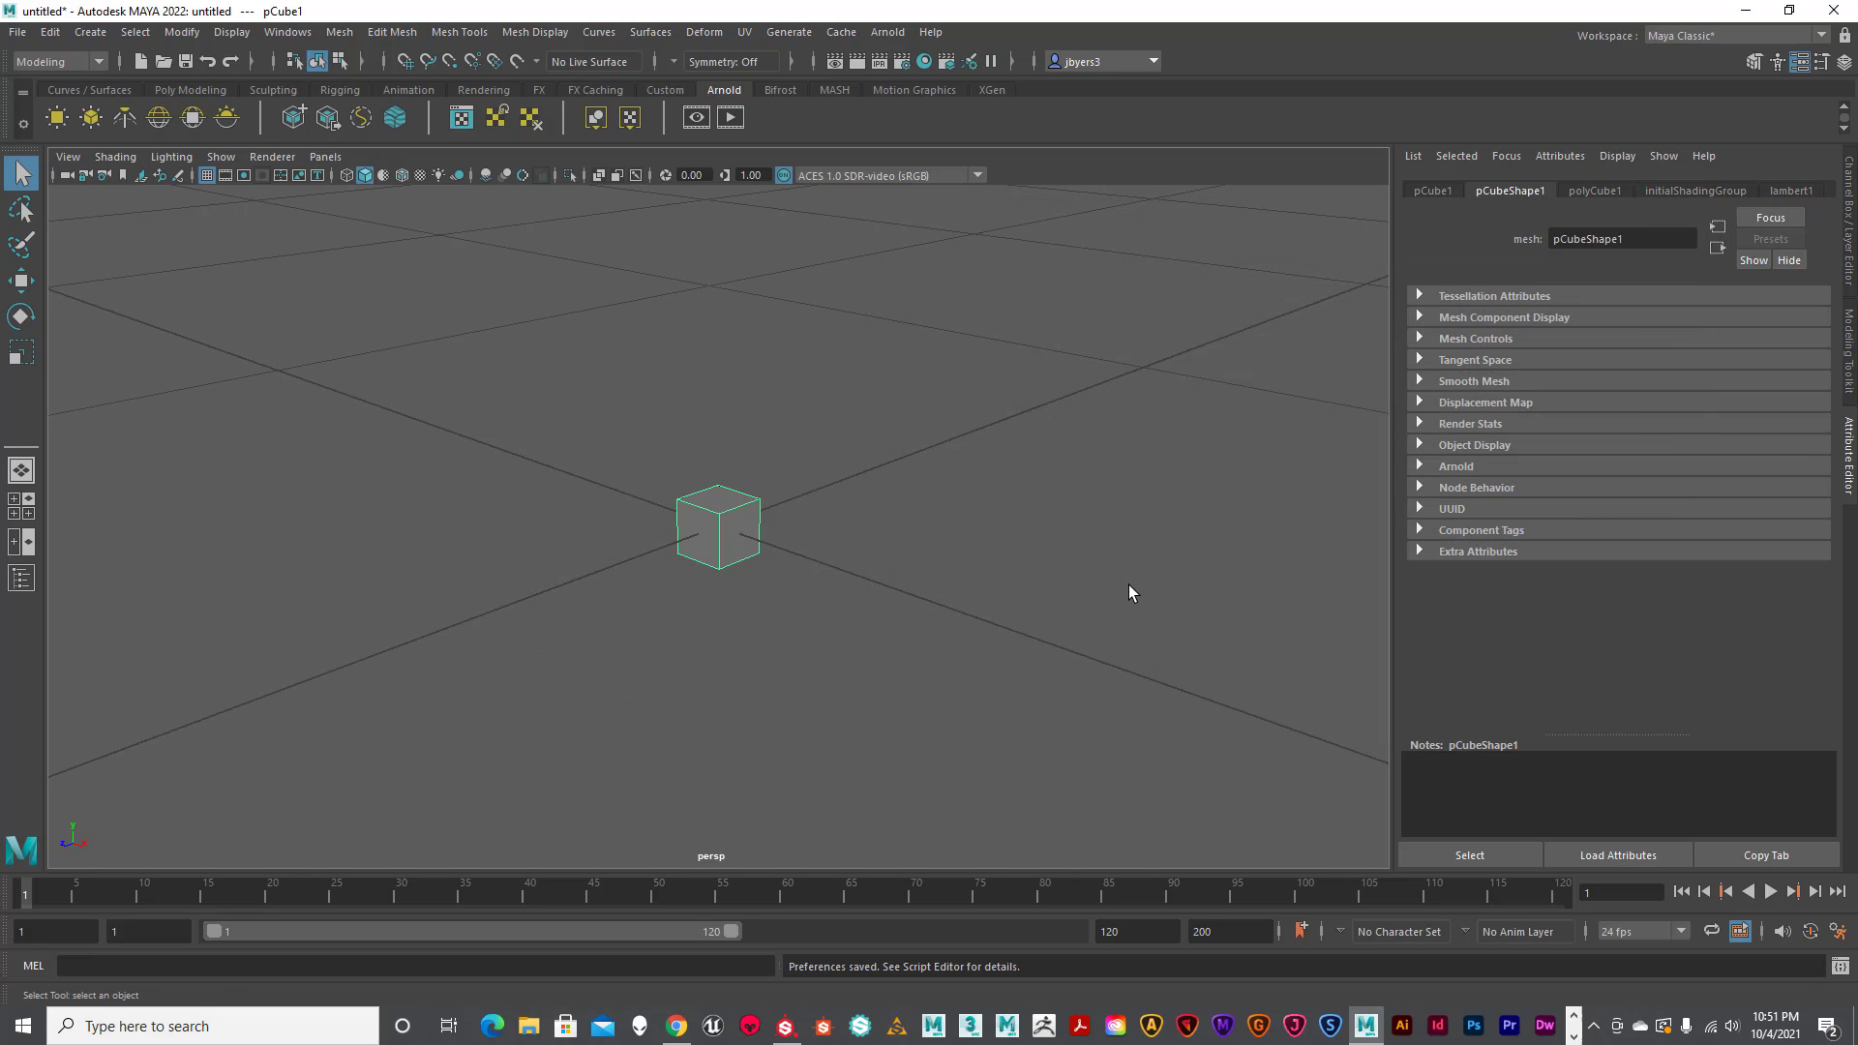
In the side view, scale the cube up uniformly to about 2 feet and raise it about 1 foot onto the grid.
key(space)
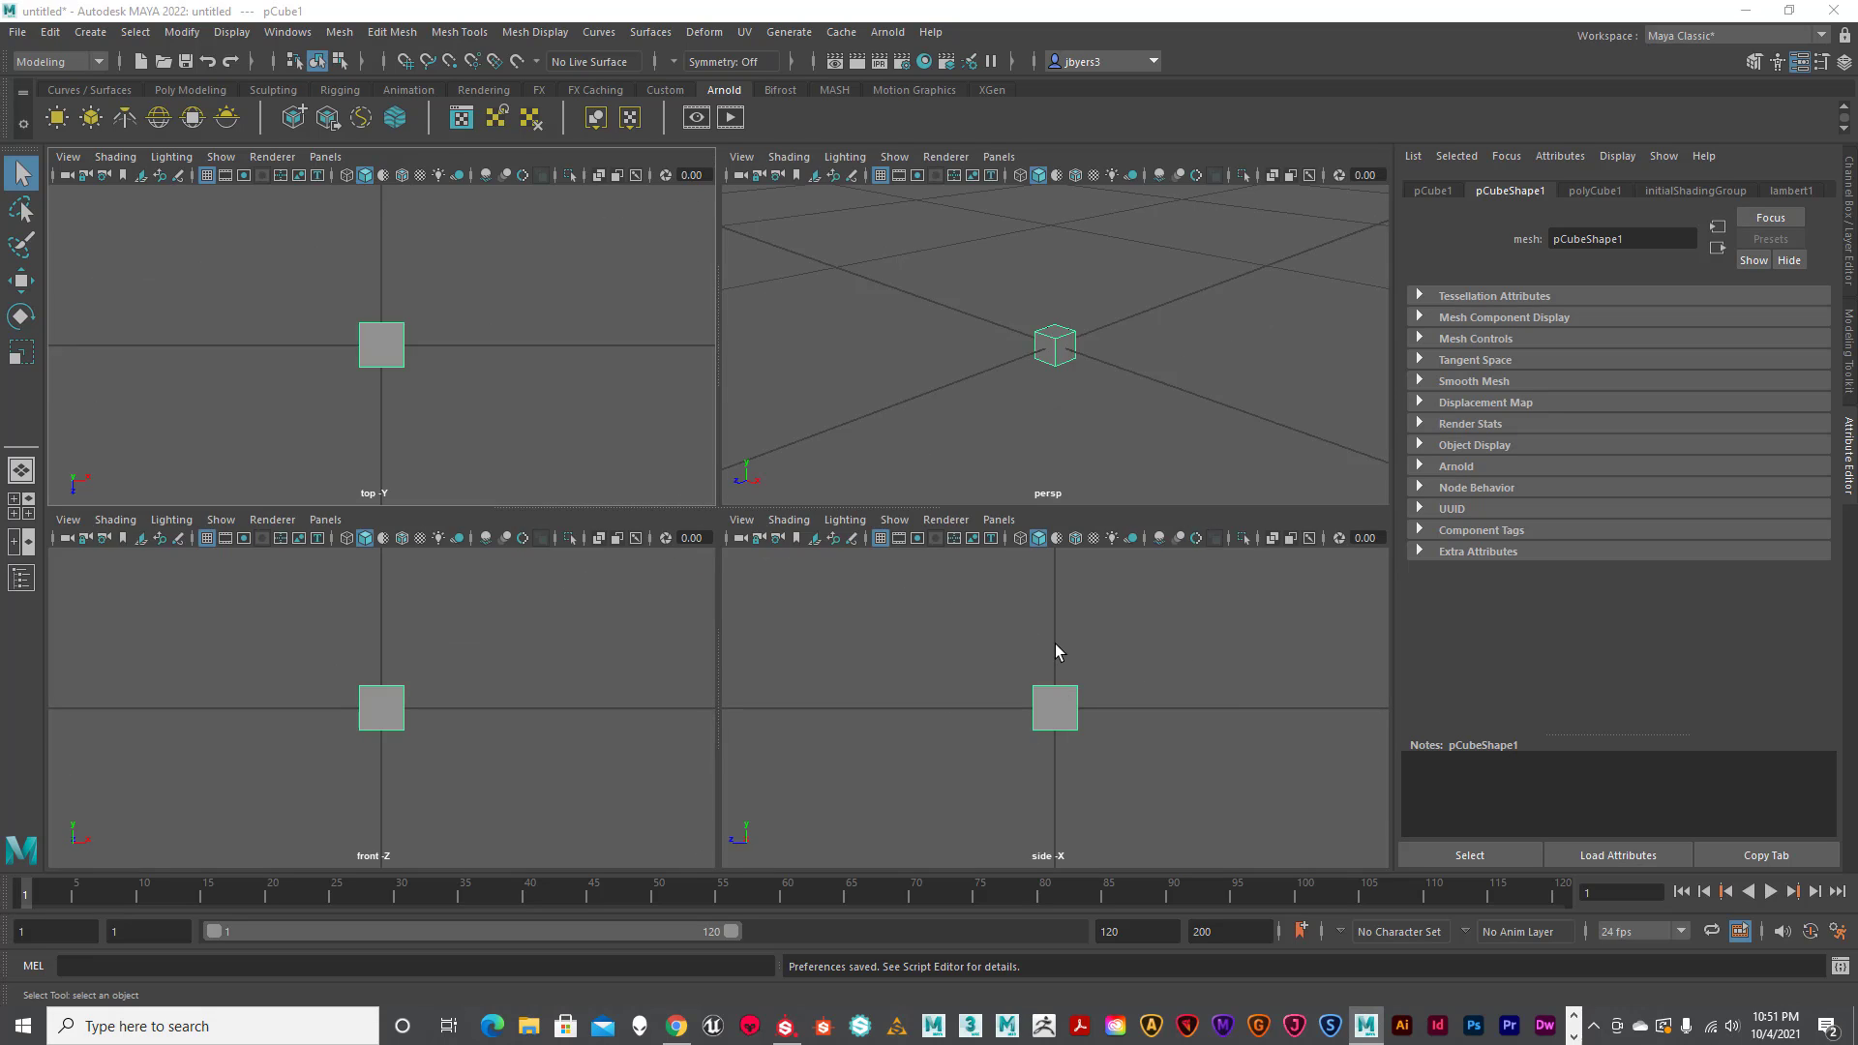
key(space)
scroll(966, 620, down, 15)
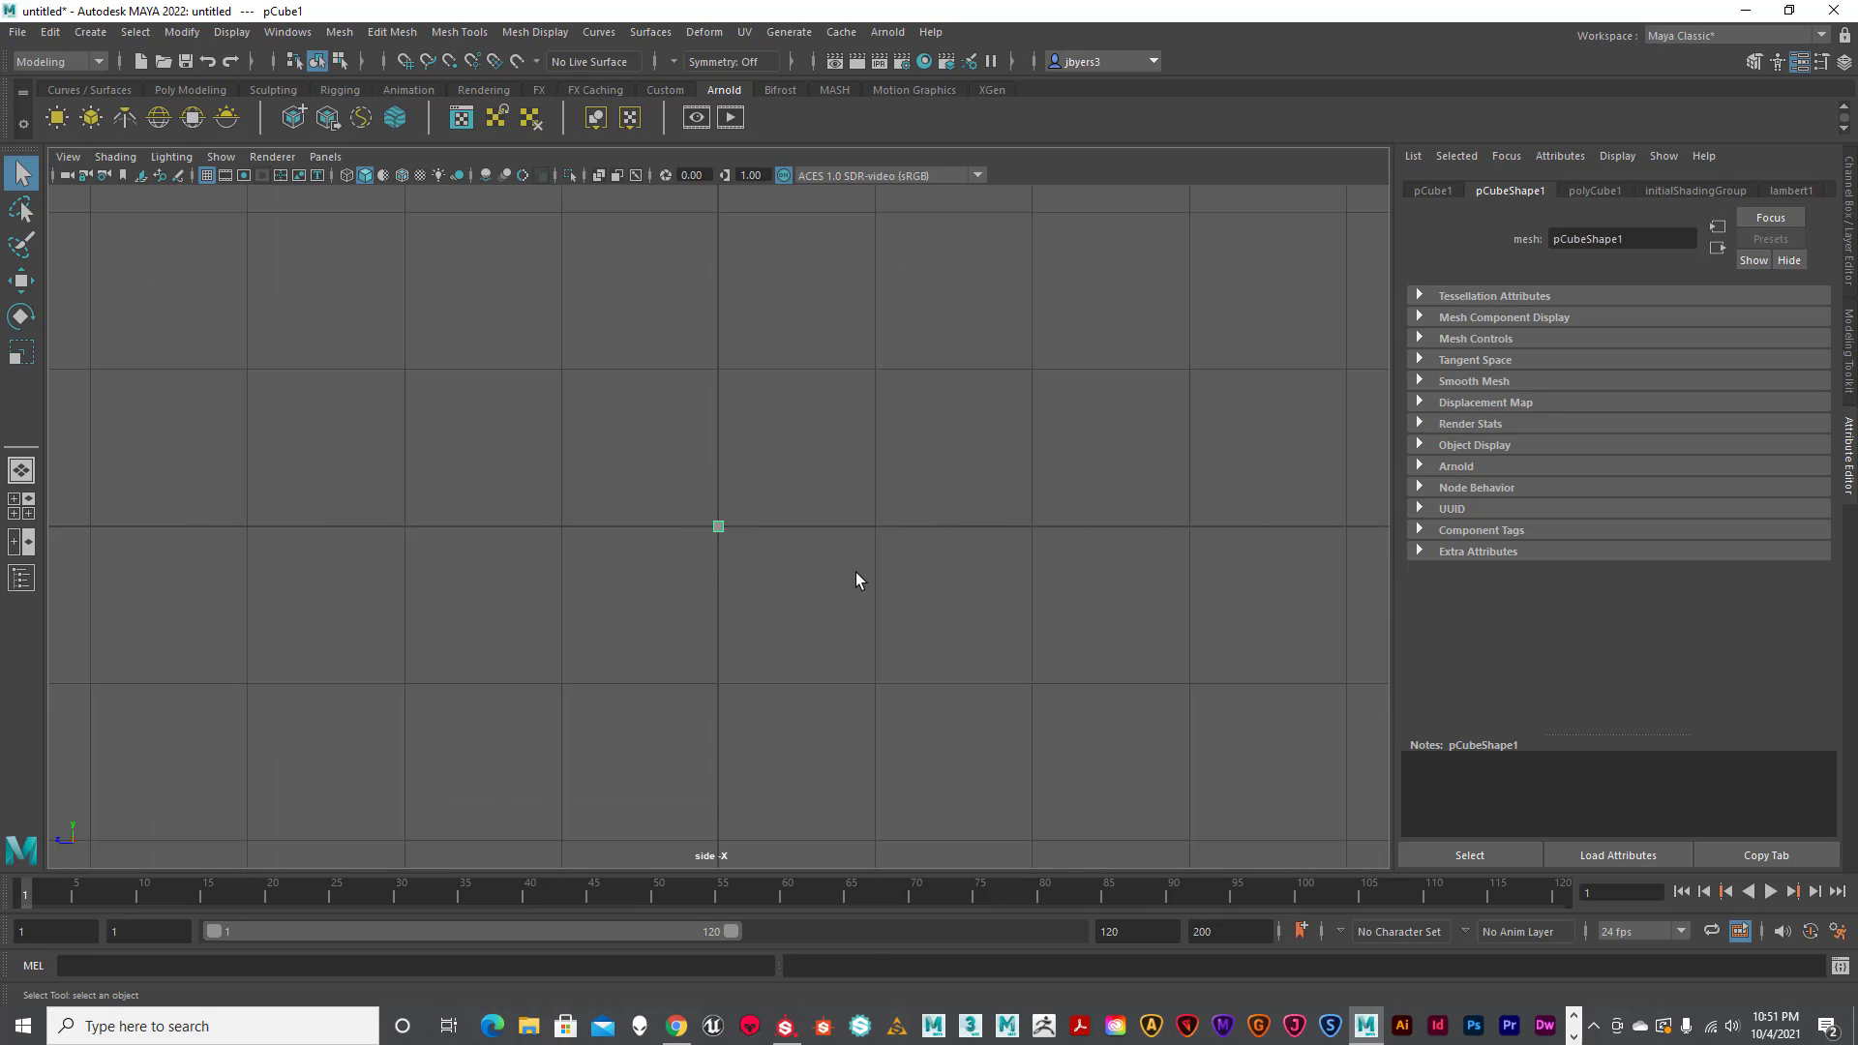
key(r)
drag(719, 527, 986, 559)
key(w)
drag(717, 433, 759, 273)
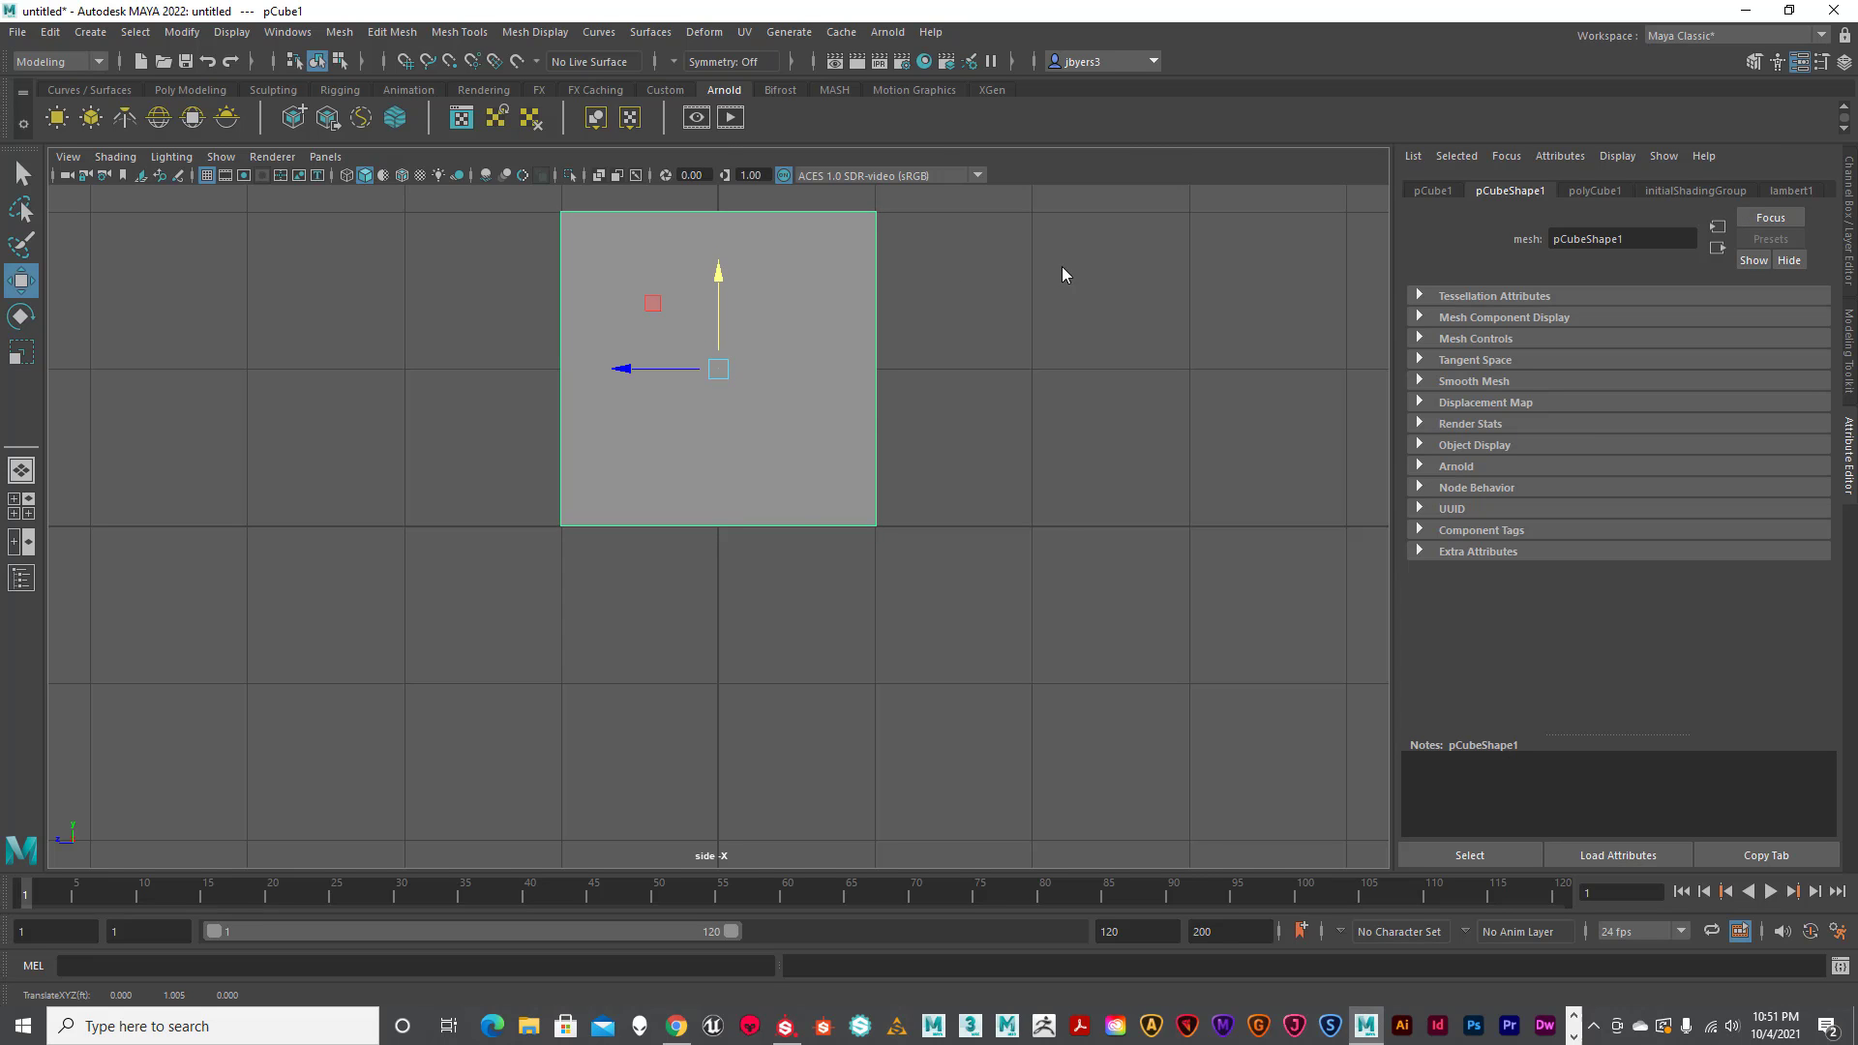
Examine the enlarged cube on the grid in the perspective view.
key(space)
key(space)
scroll(975, 485, down, 10)
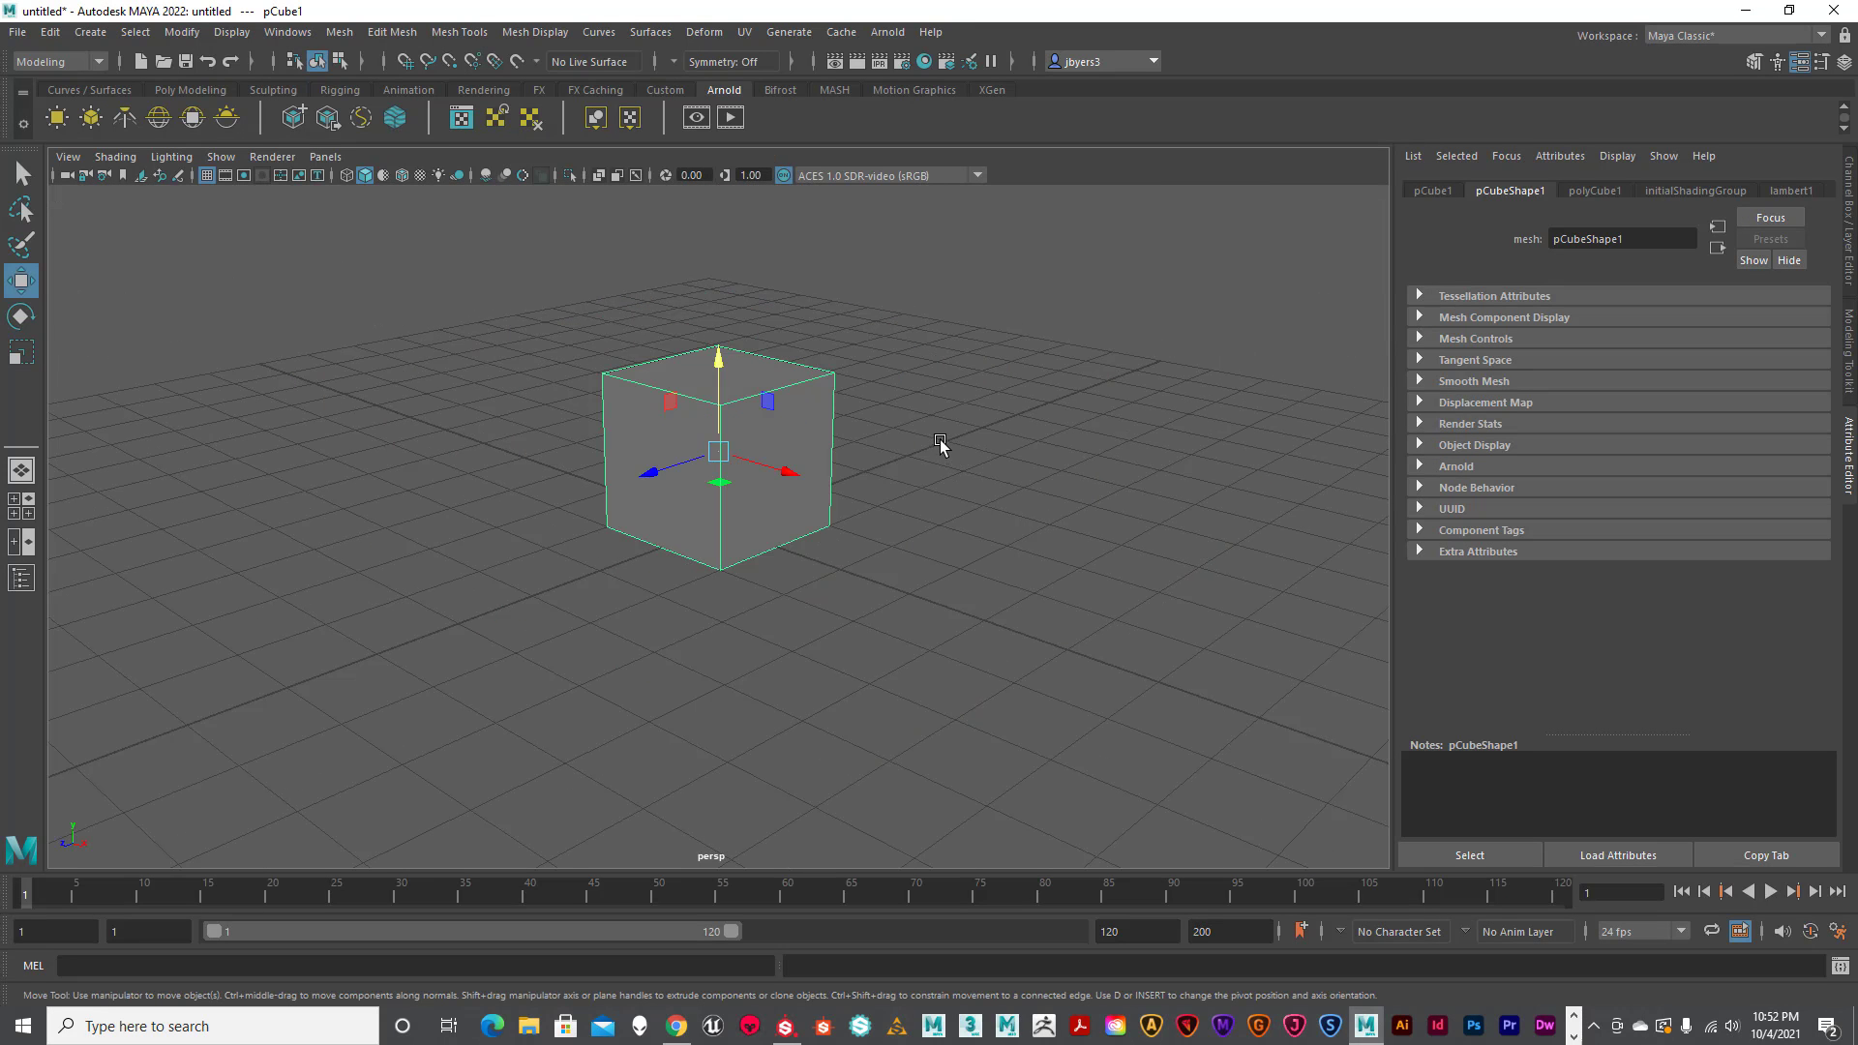
alt+middle_drag(942, 415, 974, 547)
alt+drag(973, 548, 968, 538)
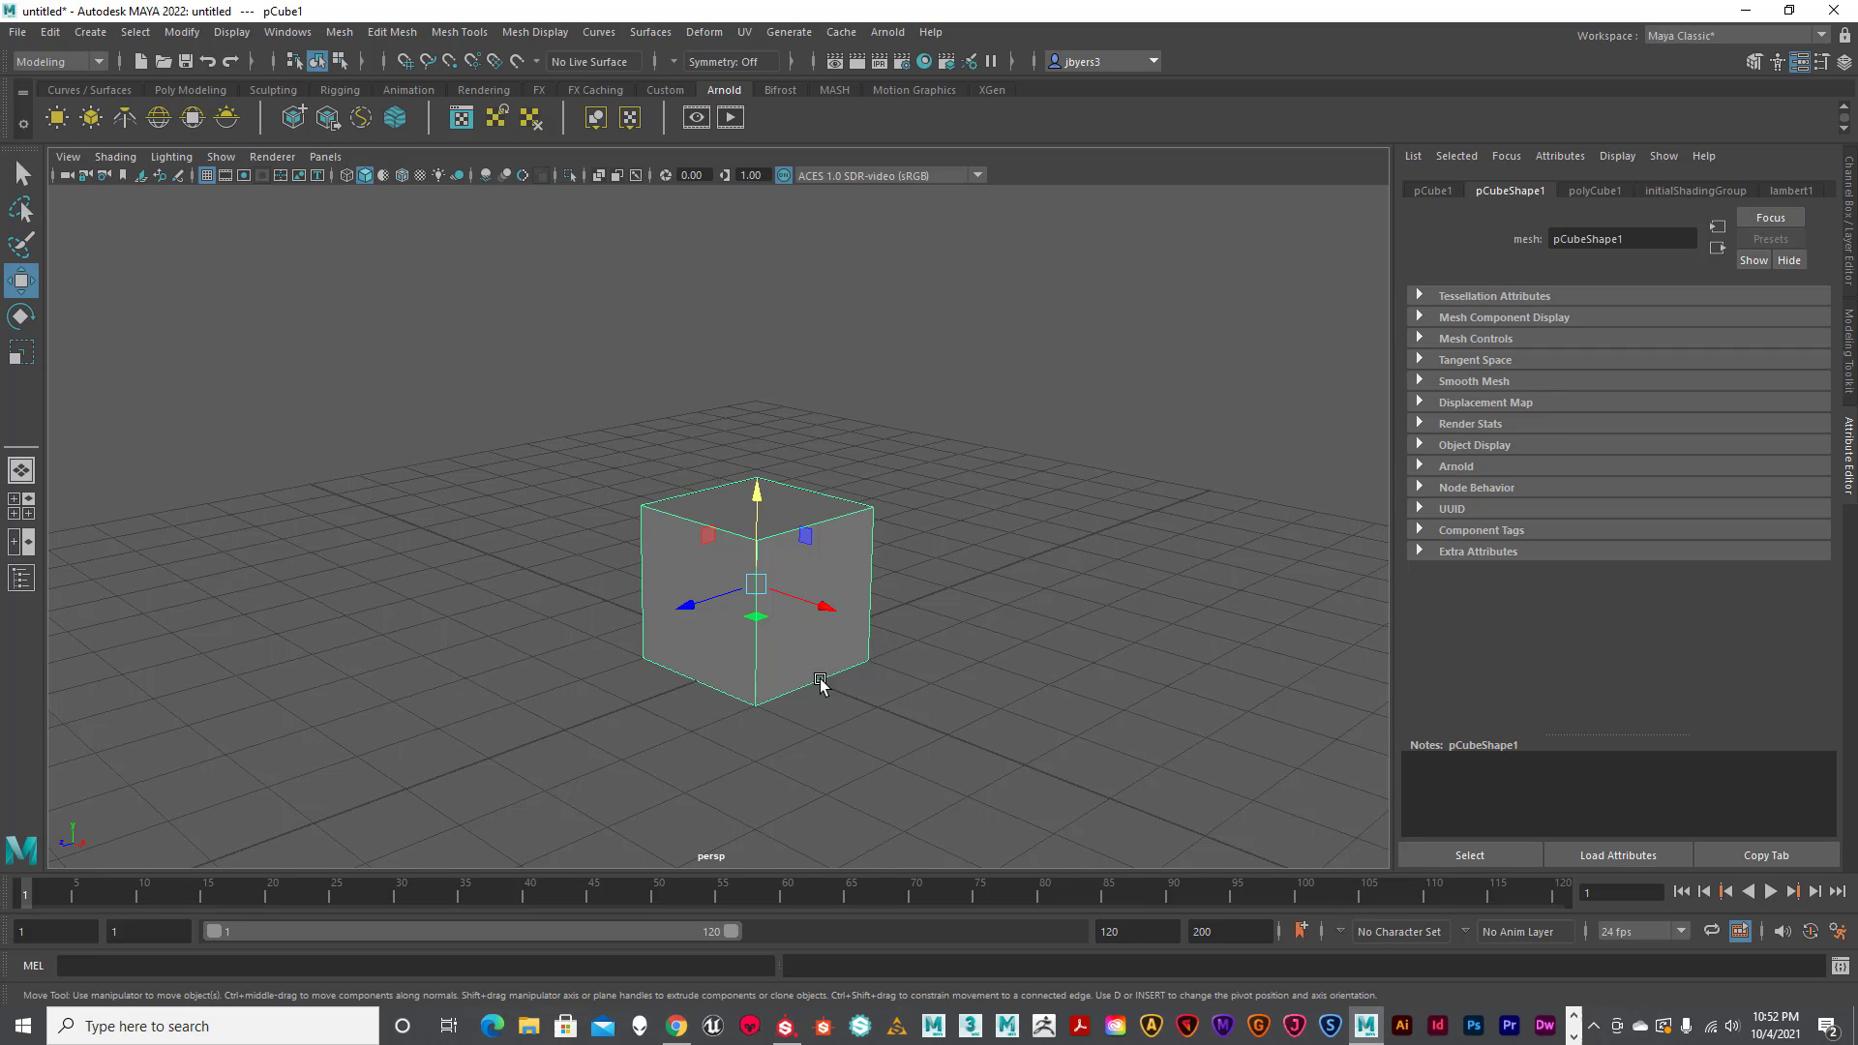
key(space)
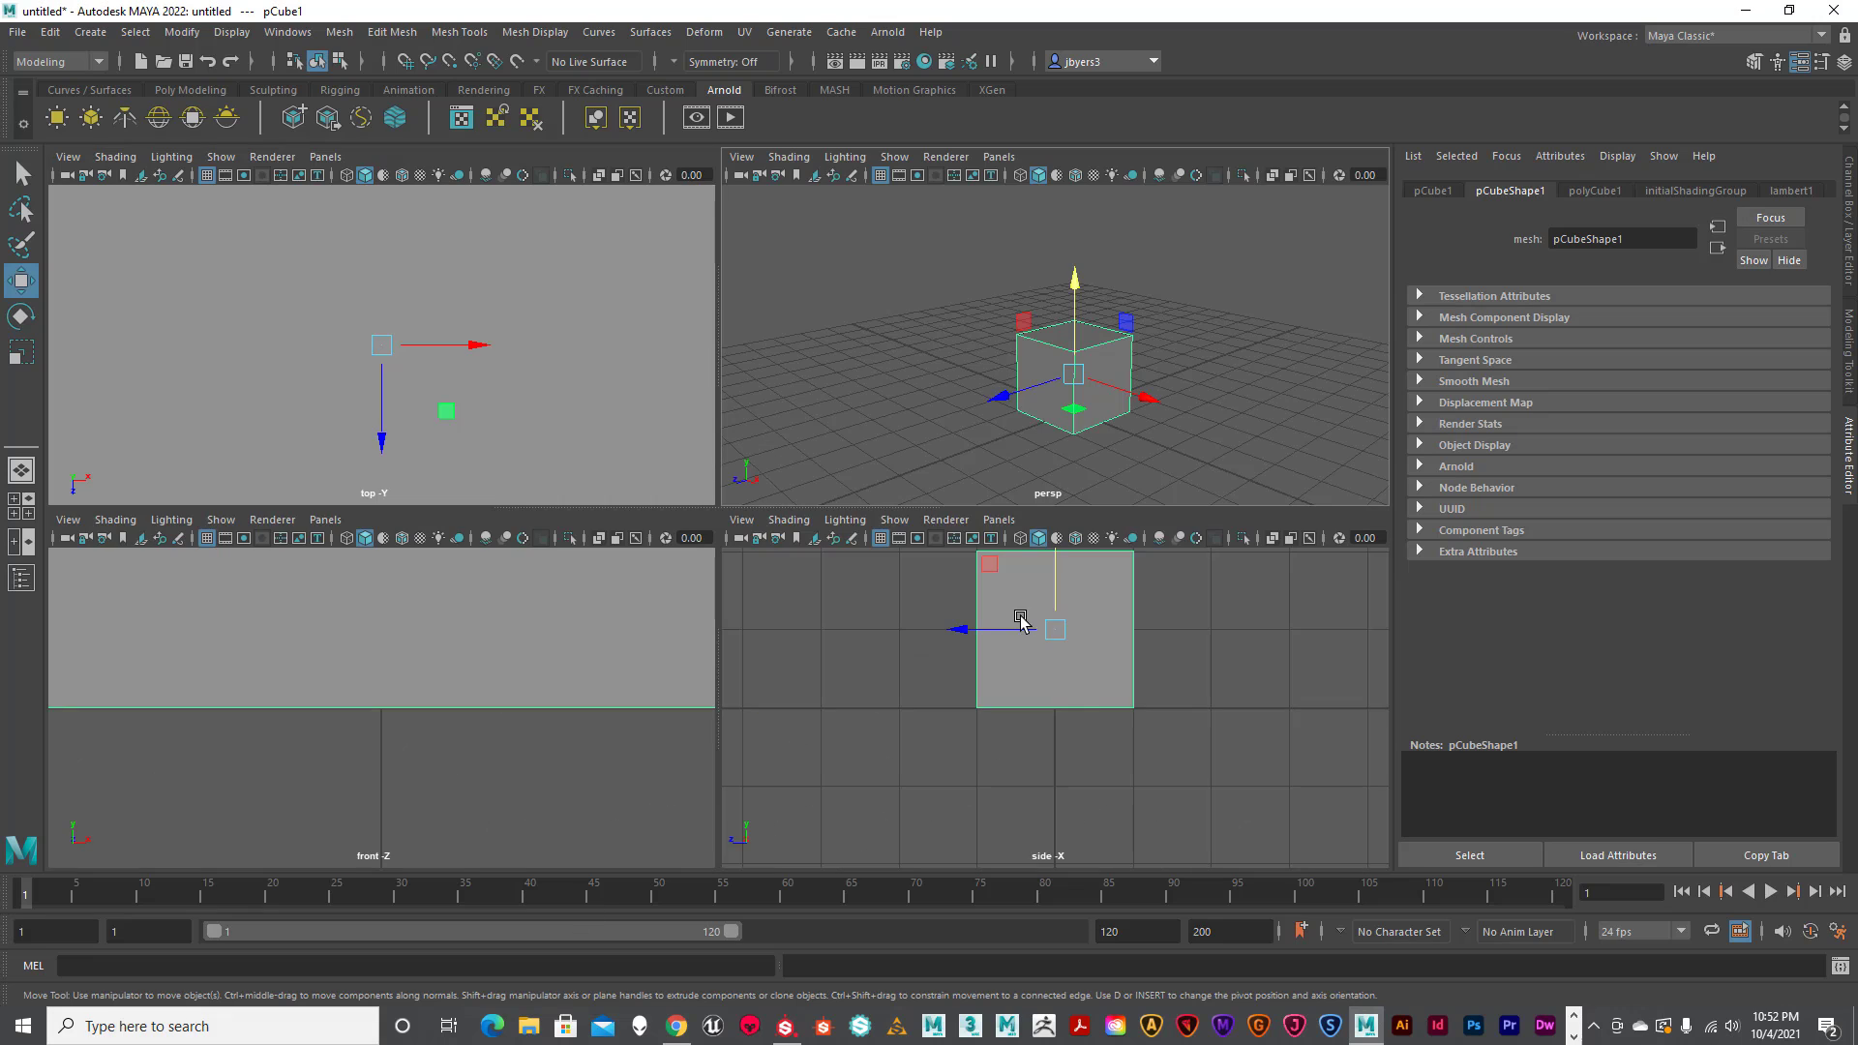
Delete the cube's construction history and freeze its transformations.
key(space)
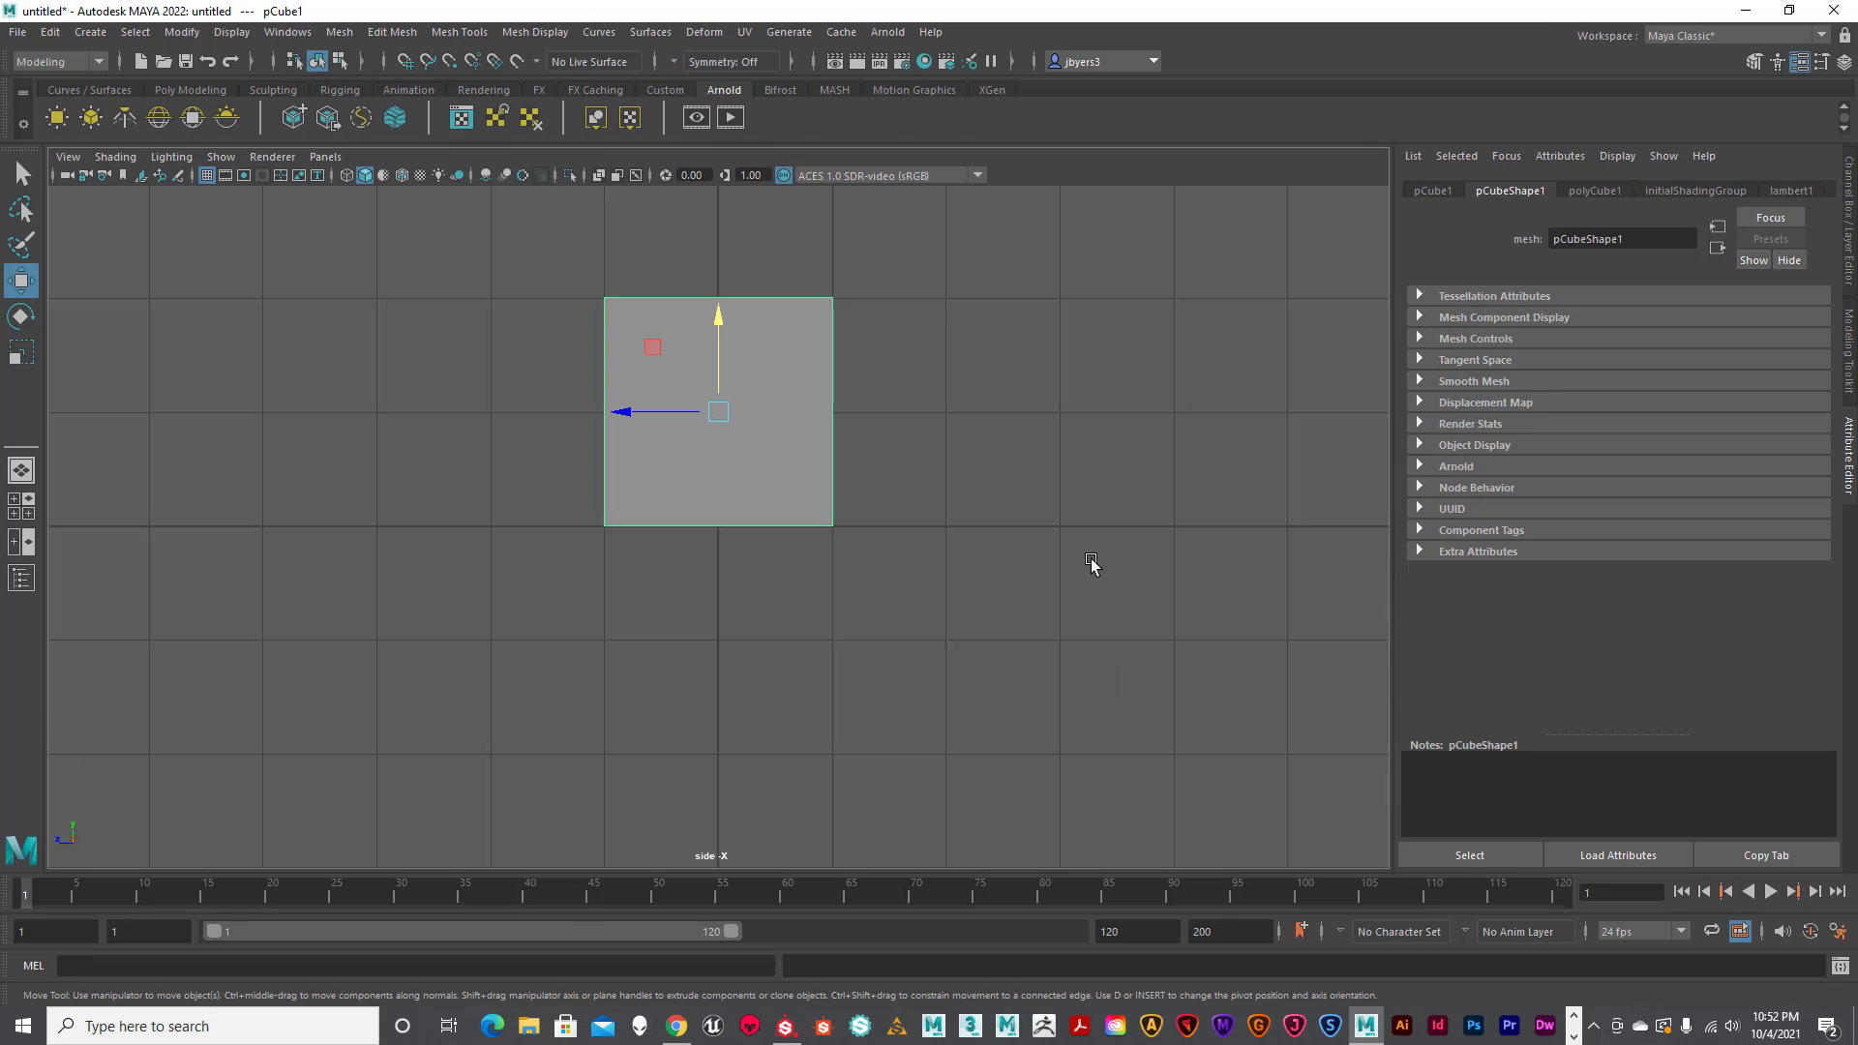
key(space)
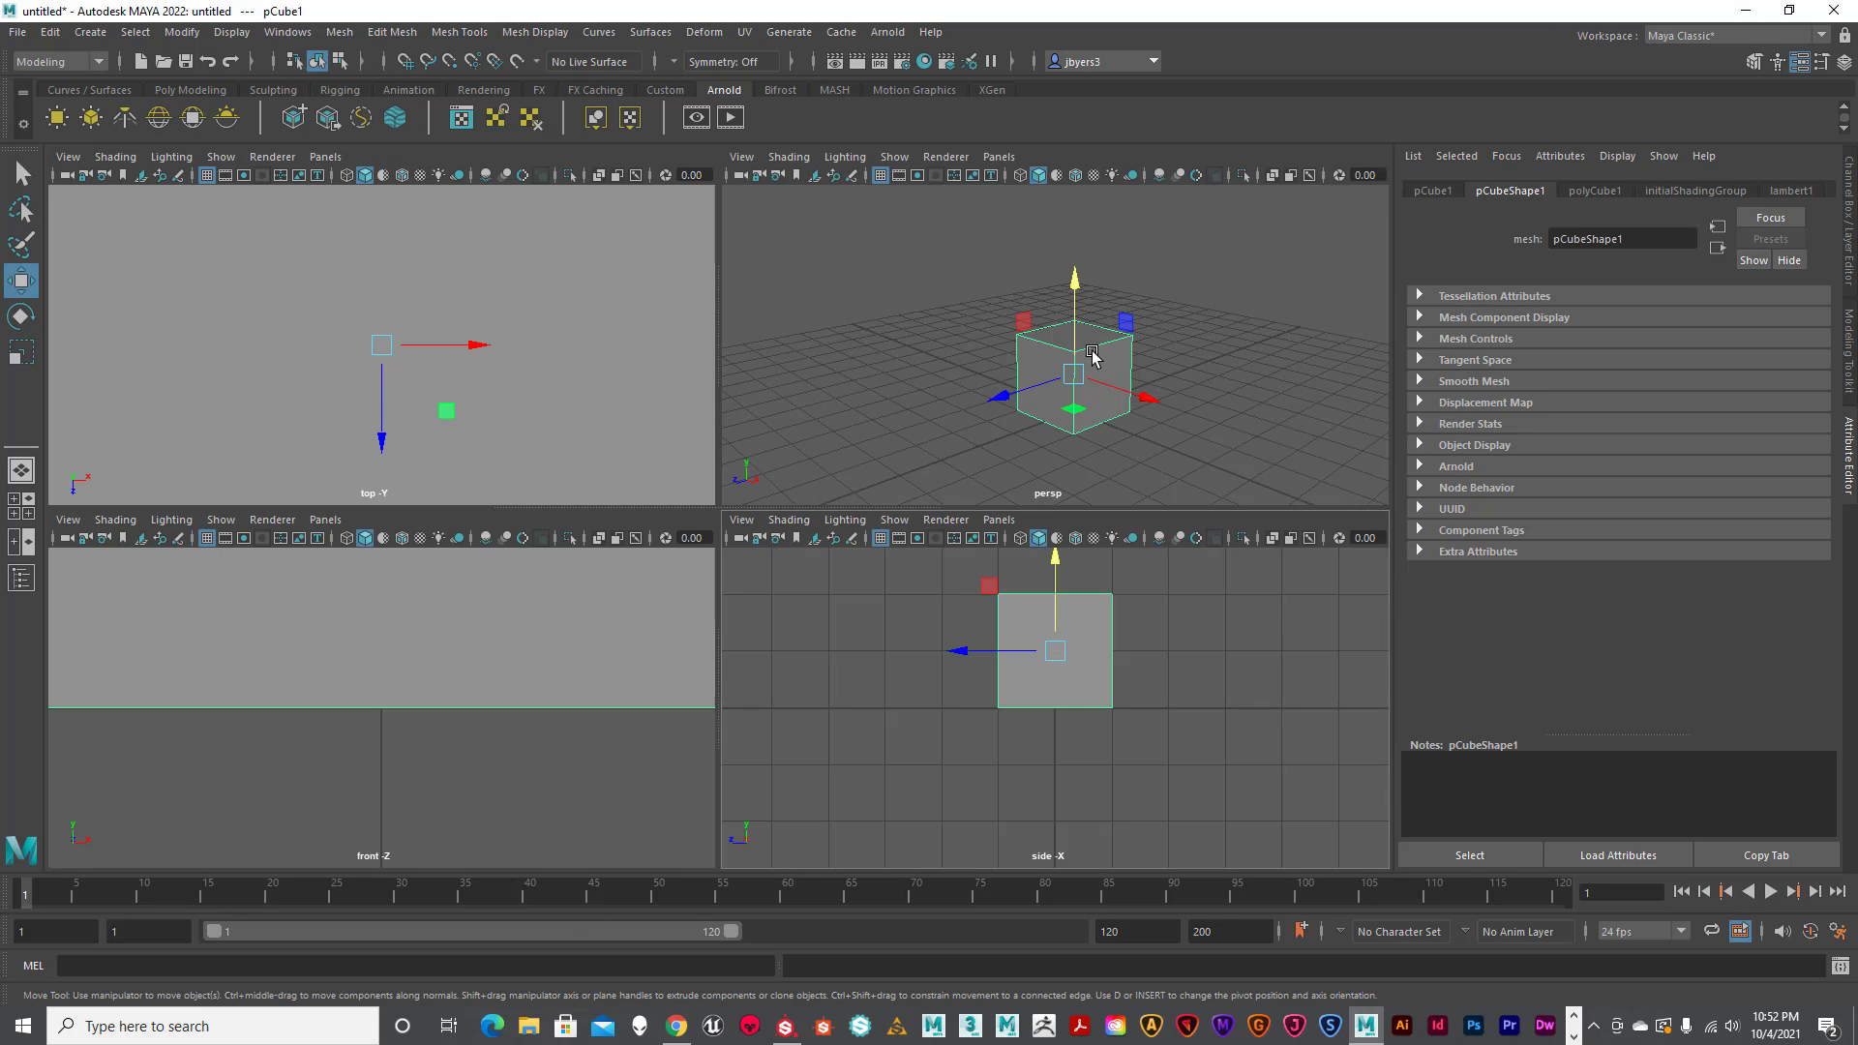
key(space)
scroll(874, 524, down, 1)
alt+middle_drag(875, 522, 848, 446)
scroll(875, 449, up, 1)
scroll(861, 447, up, 1)
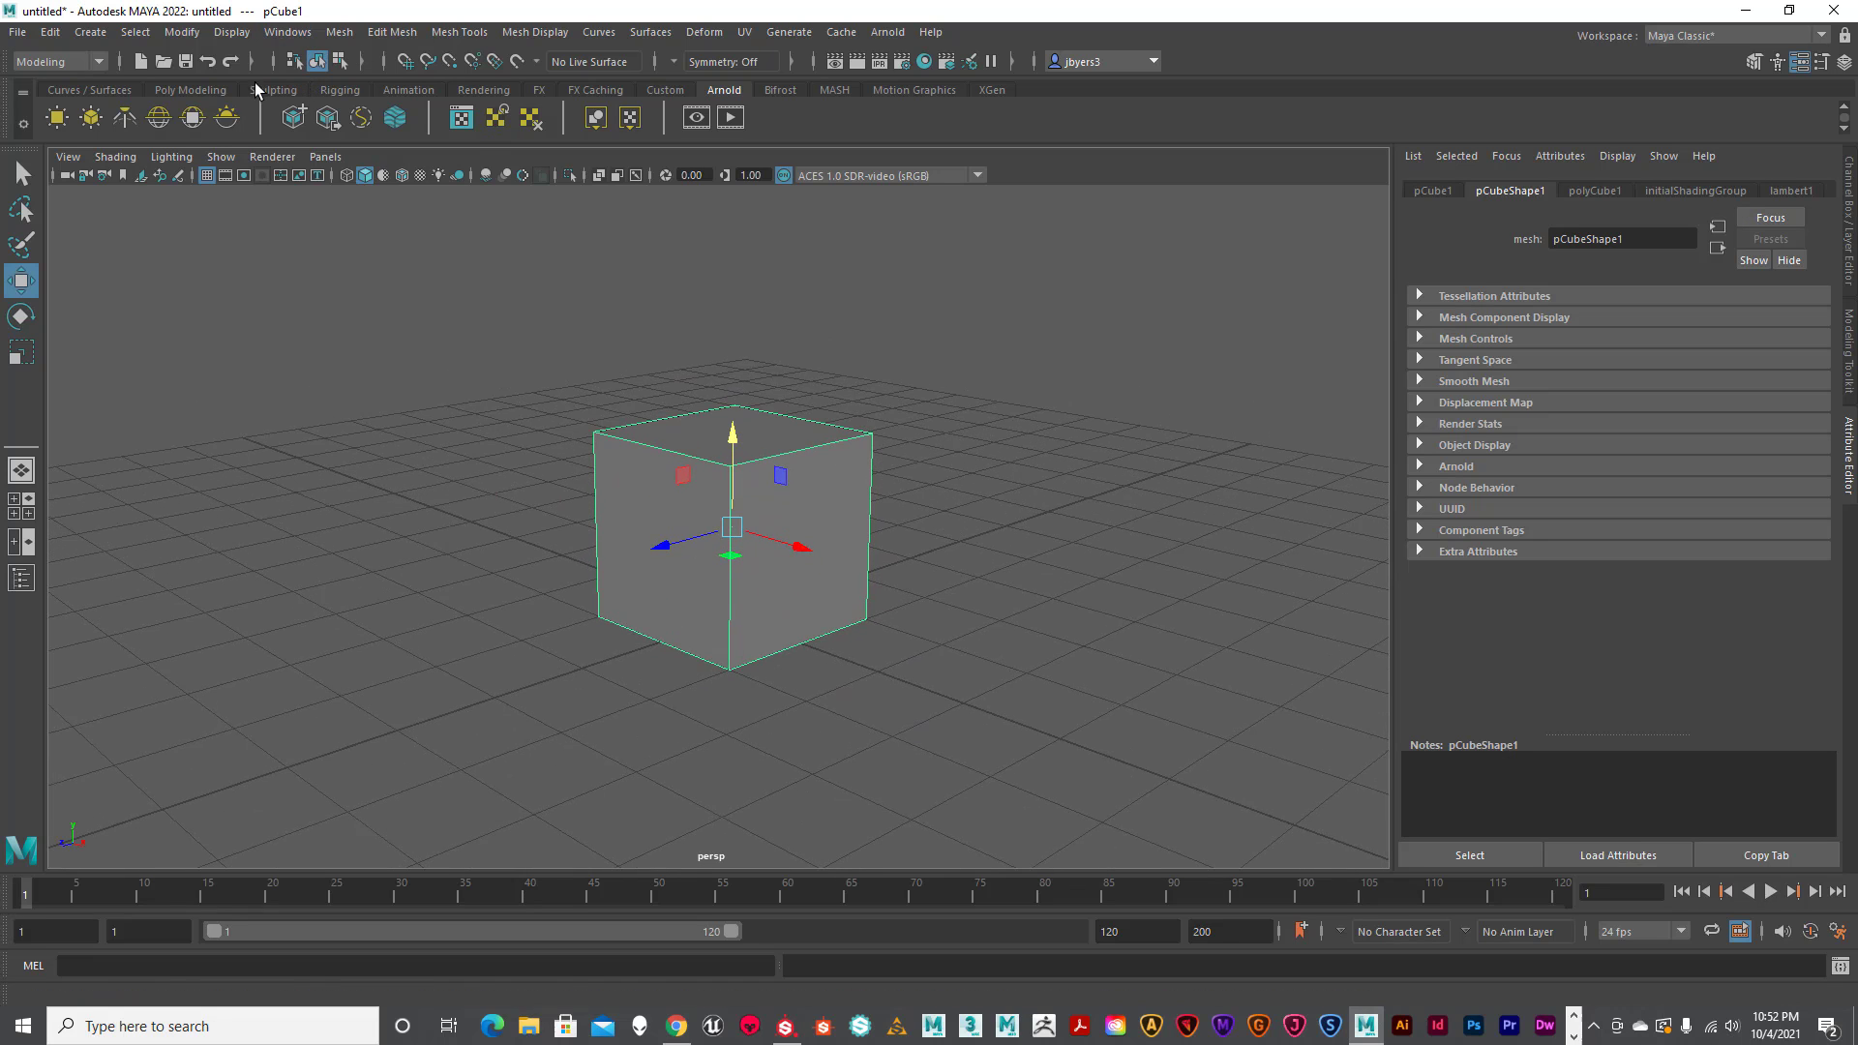
click(189, 89)
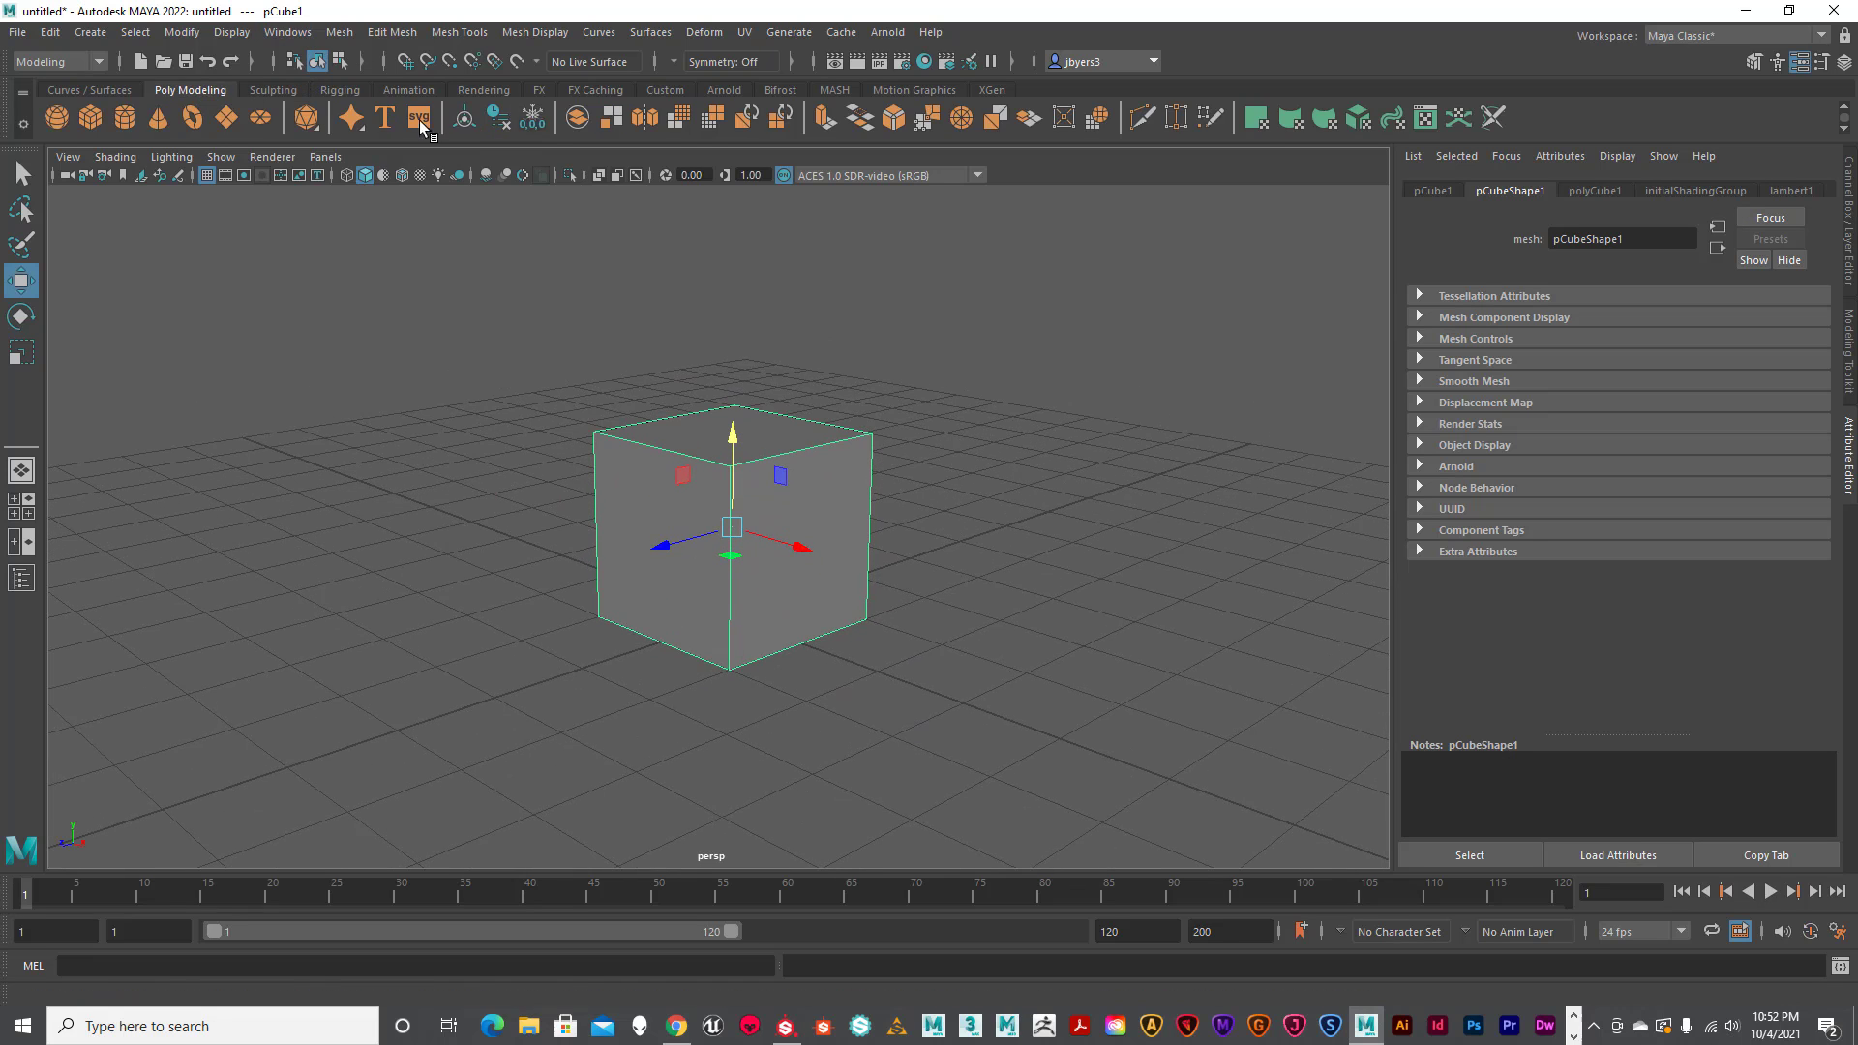
click(496, 115)
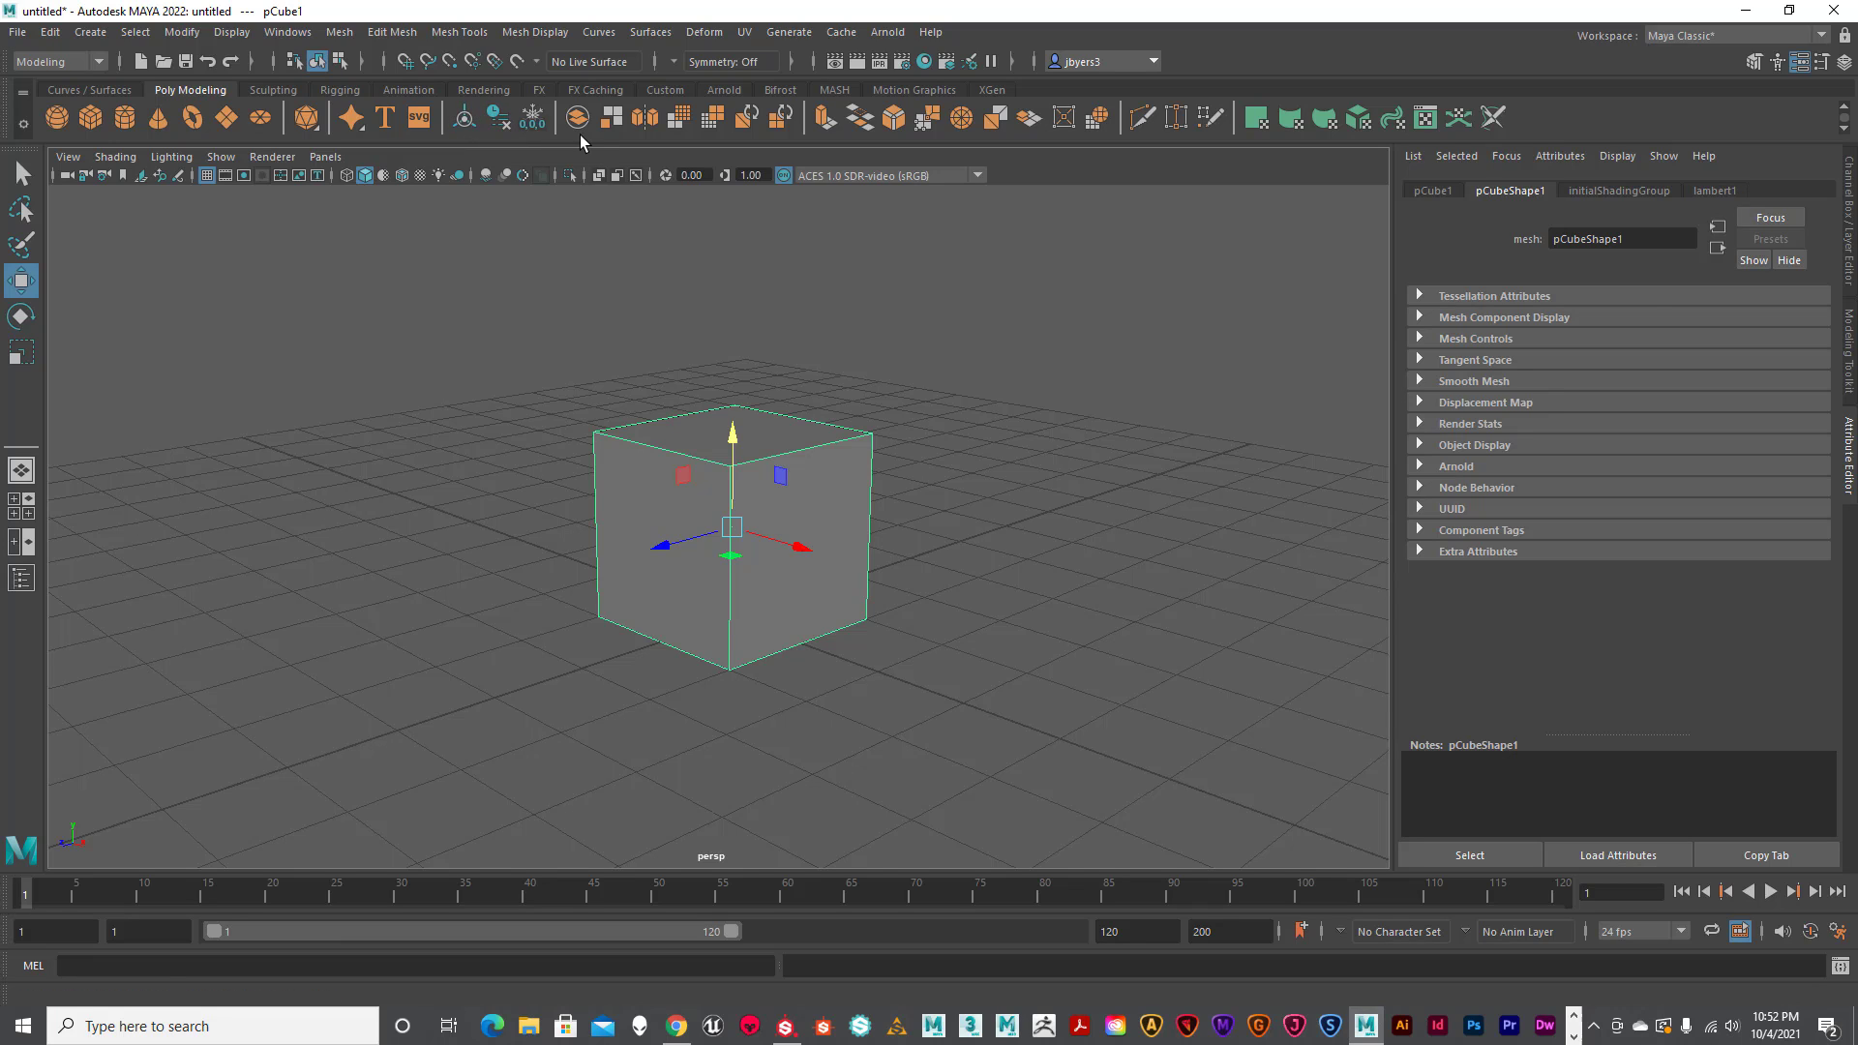
click(533, 118)
click(18, 34)
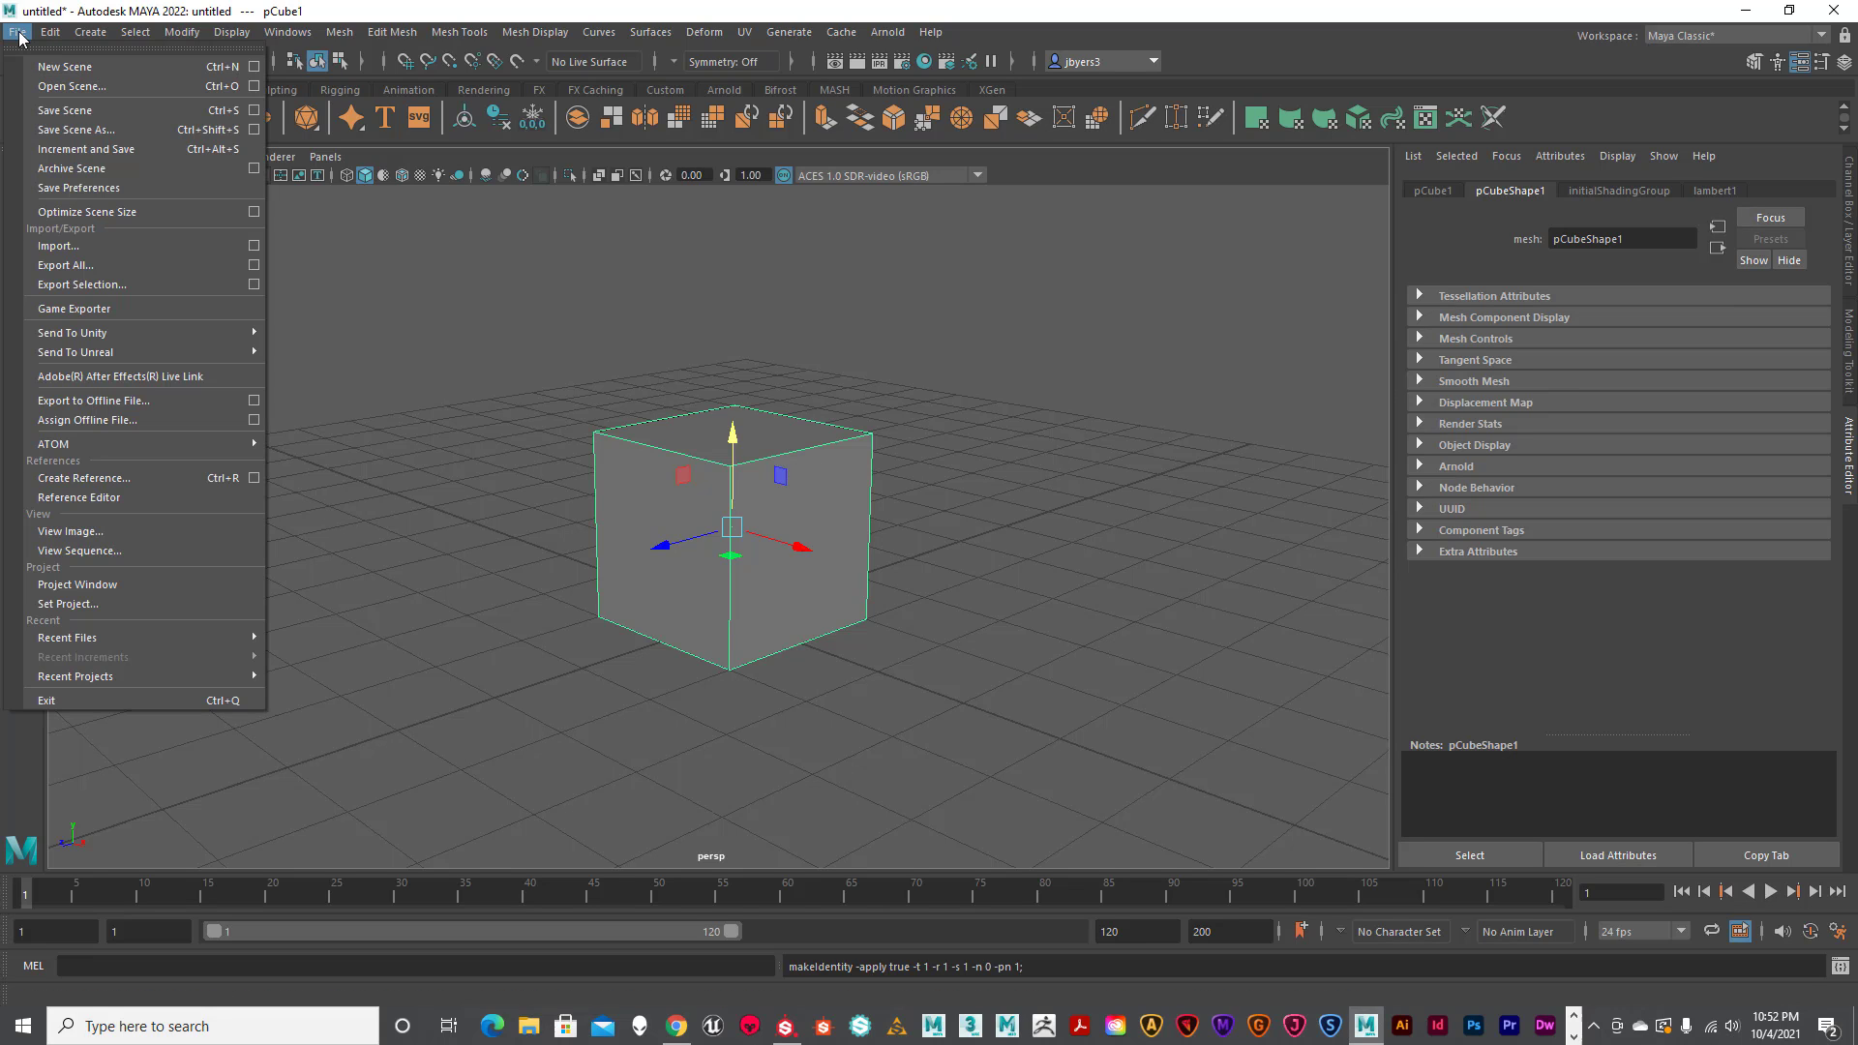
click(700, 322)
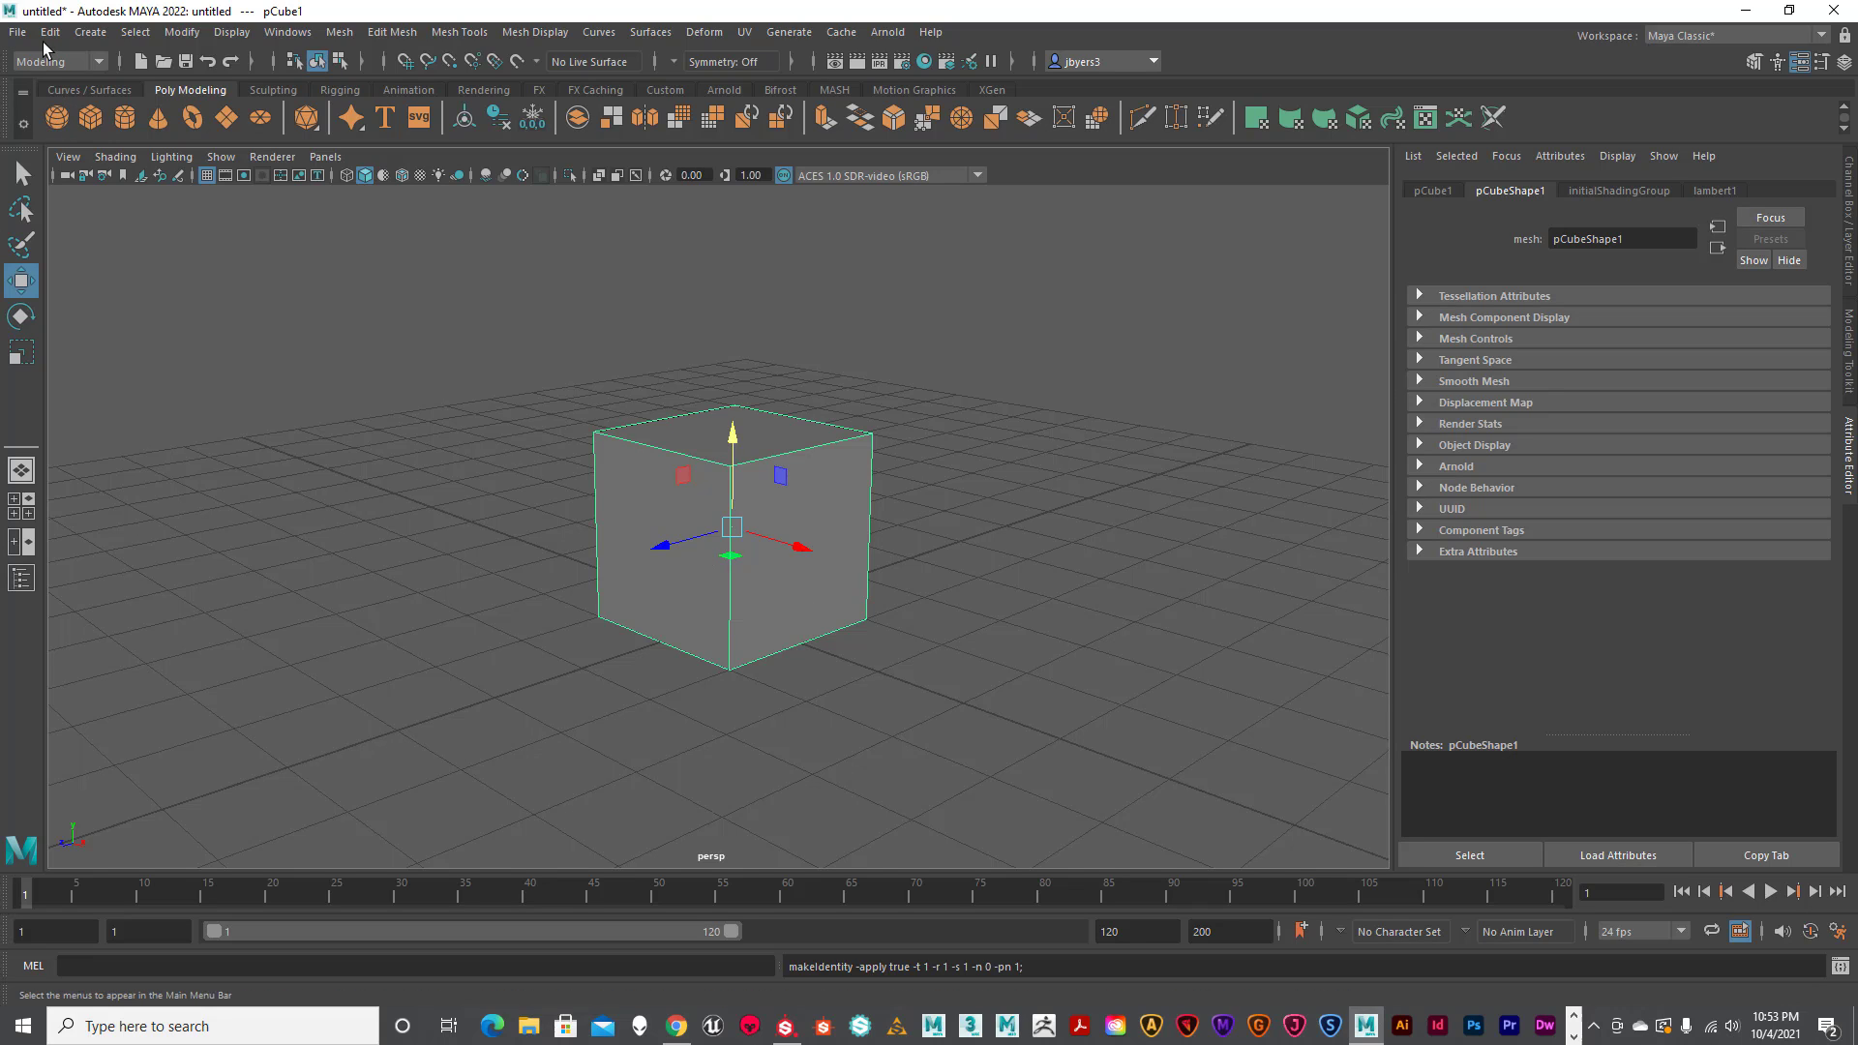
Examine the cube's UV layout in the UV Editor, closing the UV Toolkit and the editor when done.
click(745, 32)
click(786, 65)
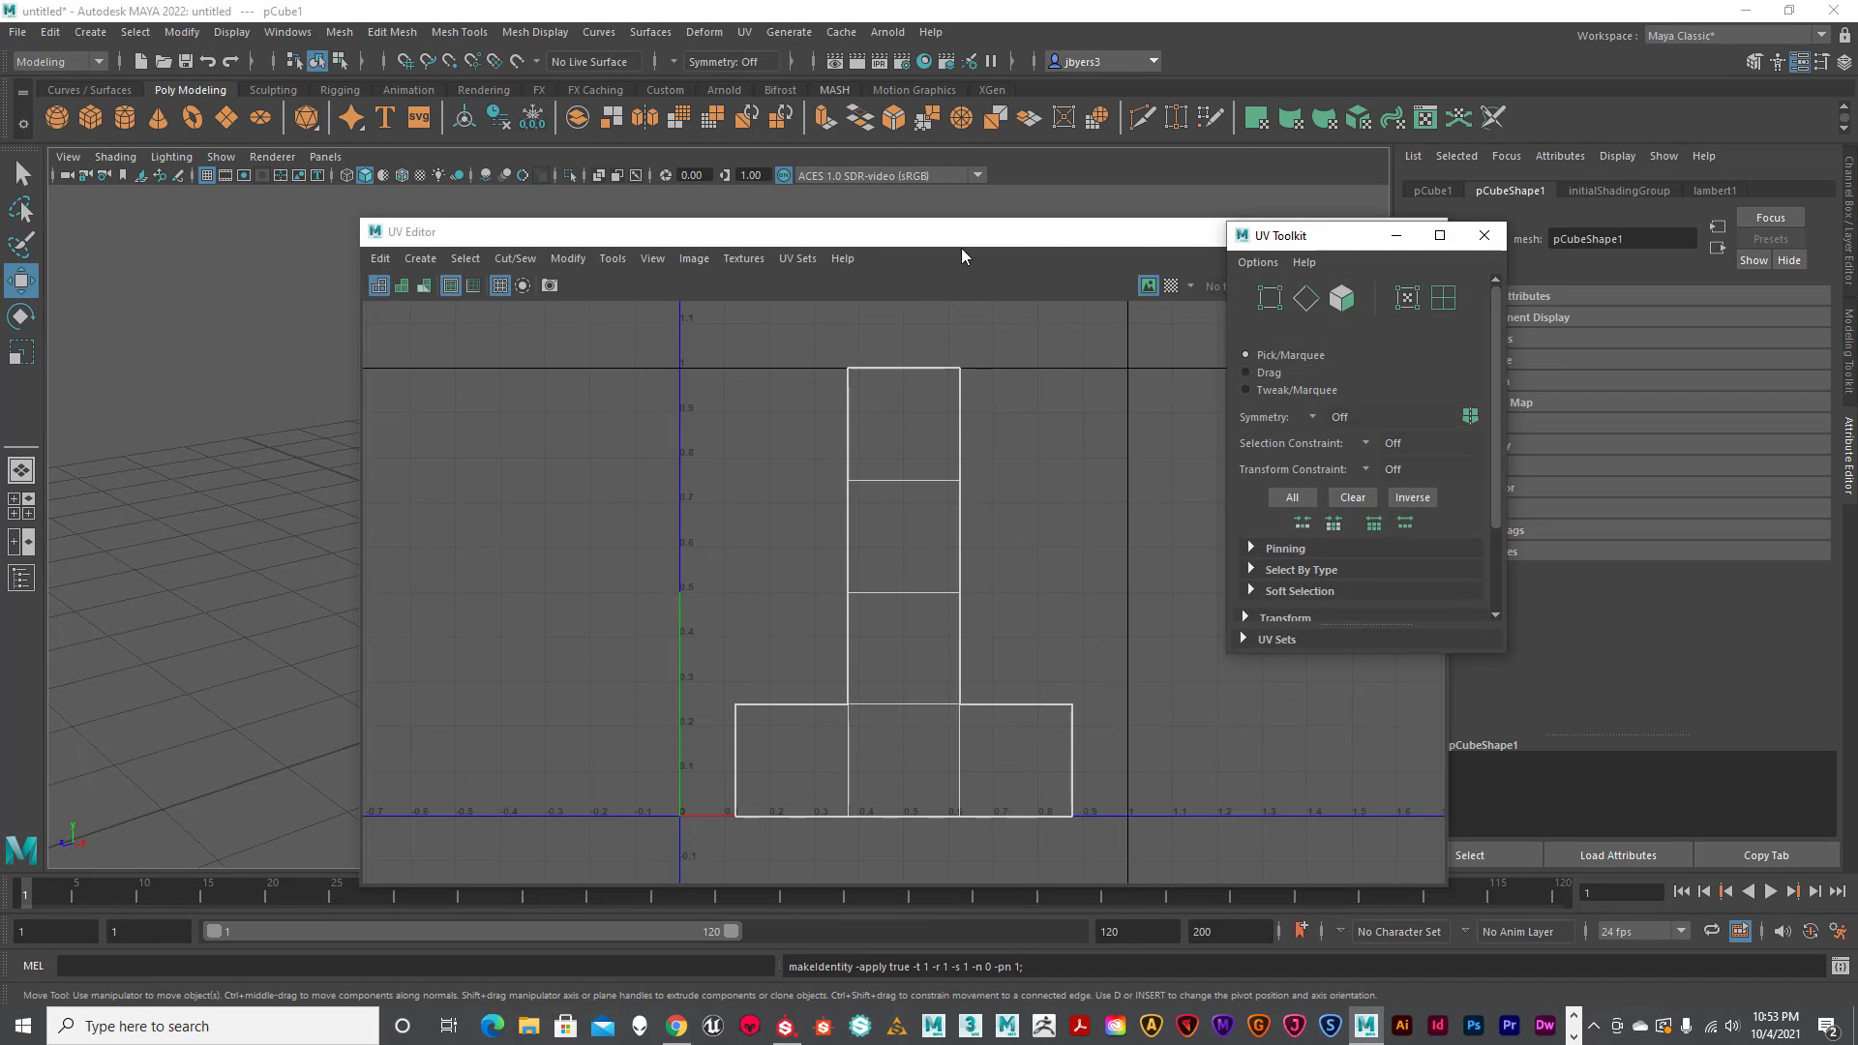
drag(1355, 235, 1575, 157)
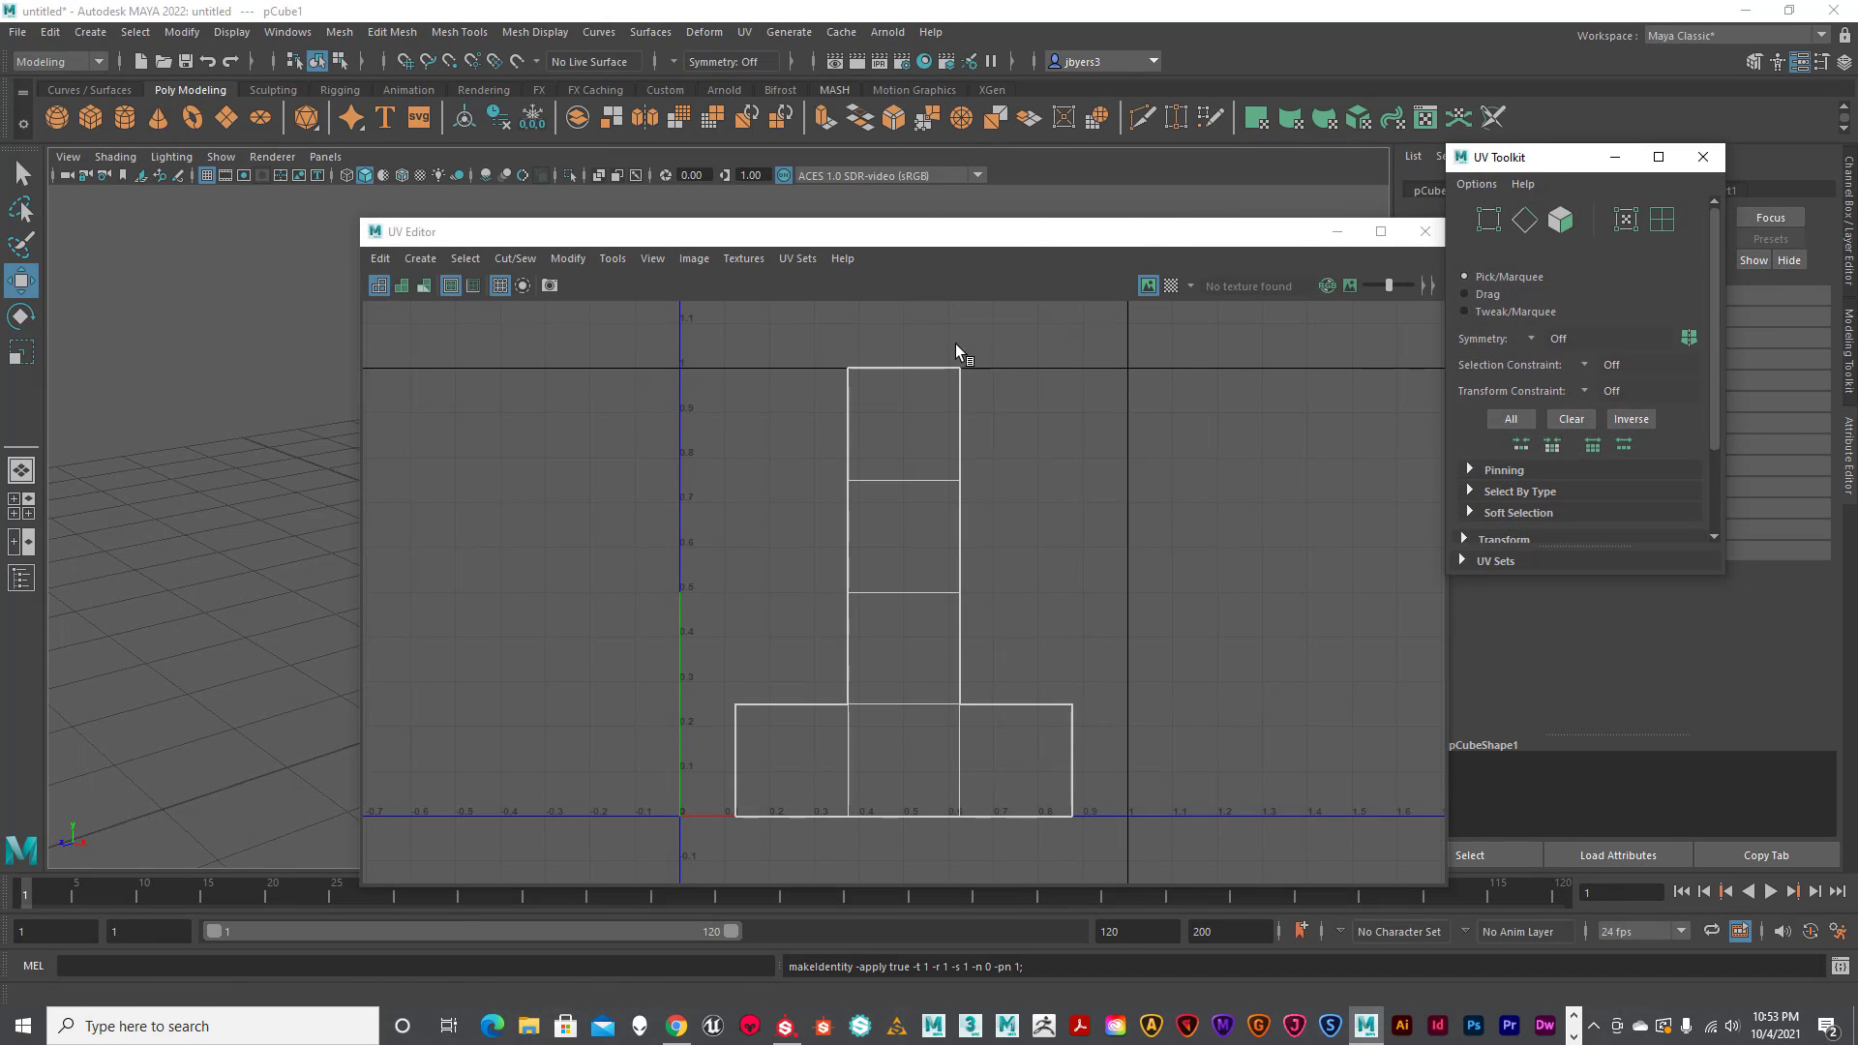
drag(1036, 235, 931, 205)
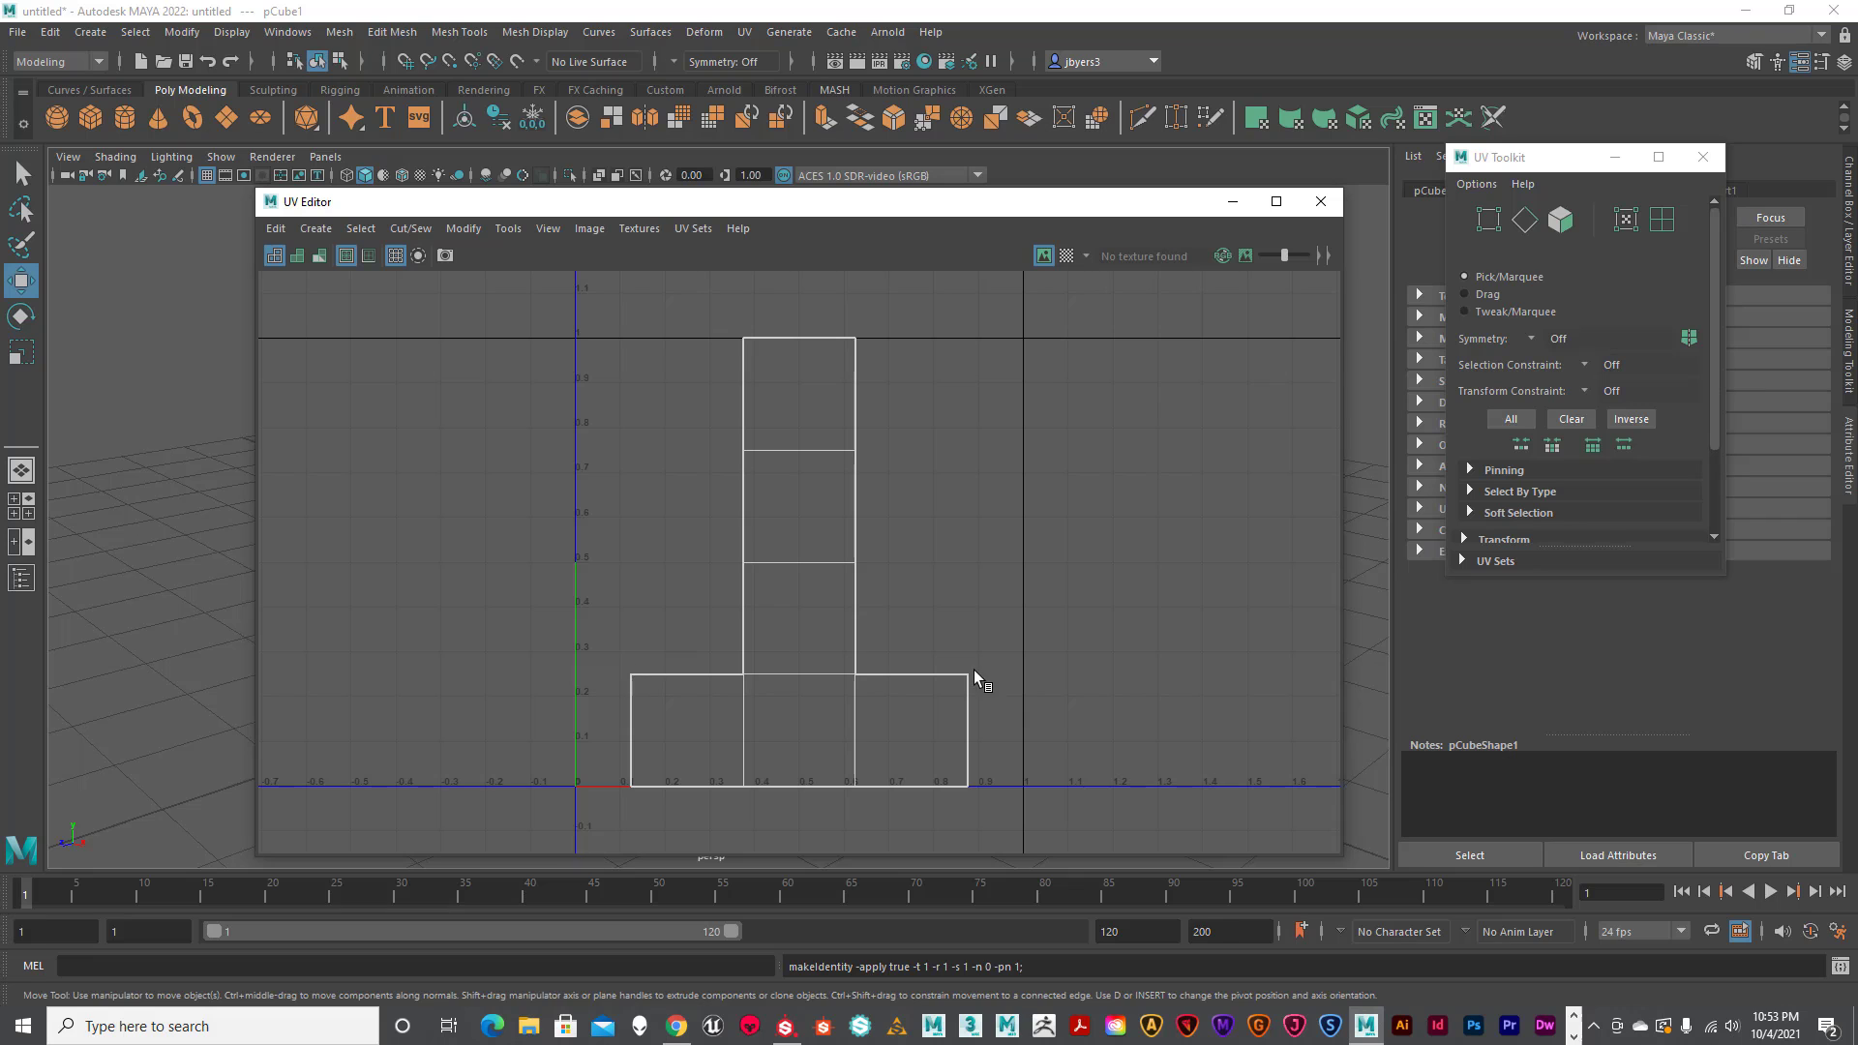
click(1703, 156)
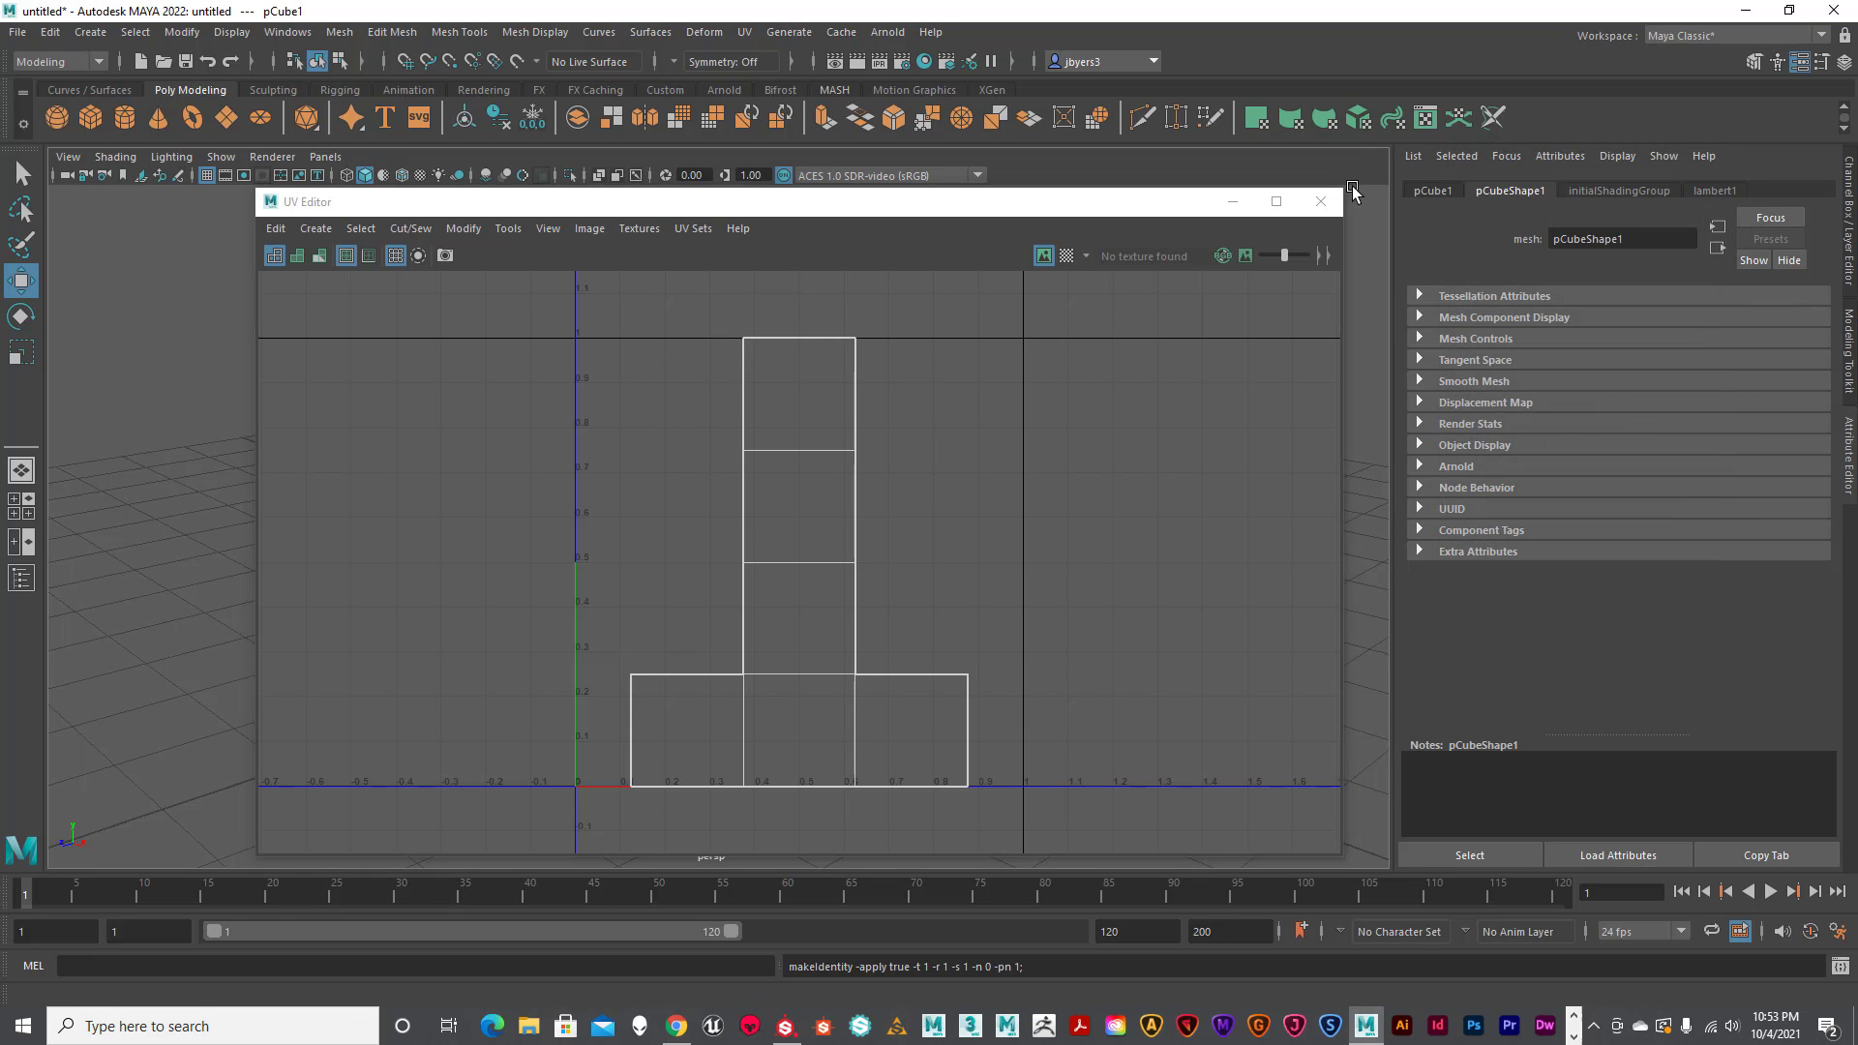
click(1320, 202)
Review the OBJexport options and the destination folder for exporting the selected cube, without exporting it.
click(17, 33)
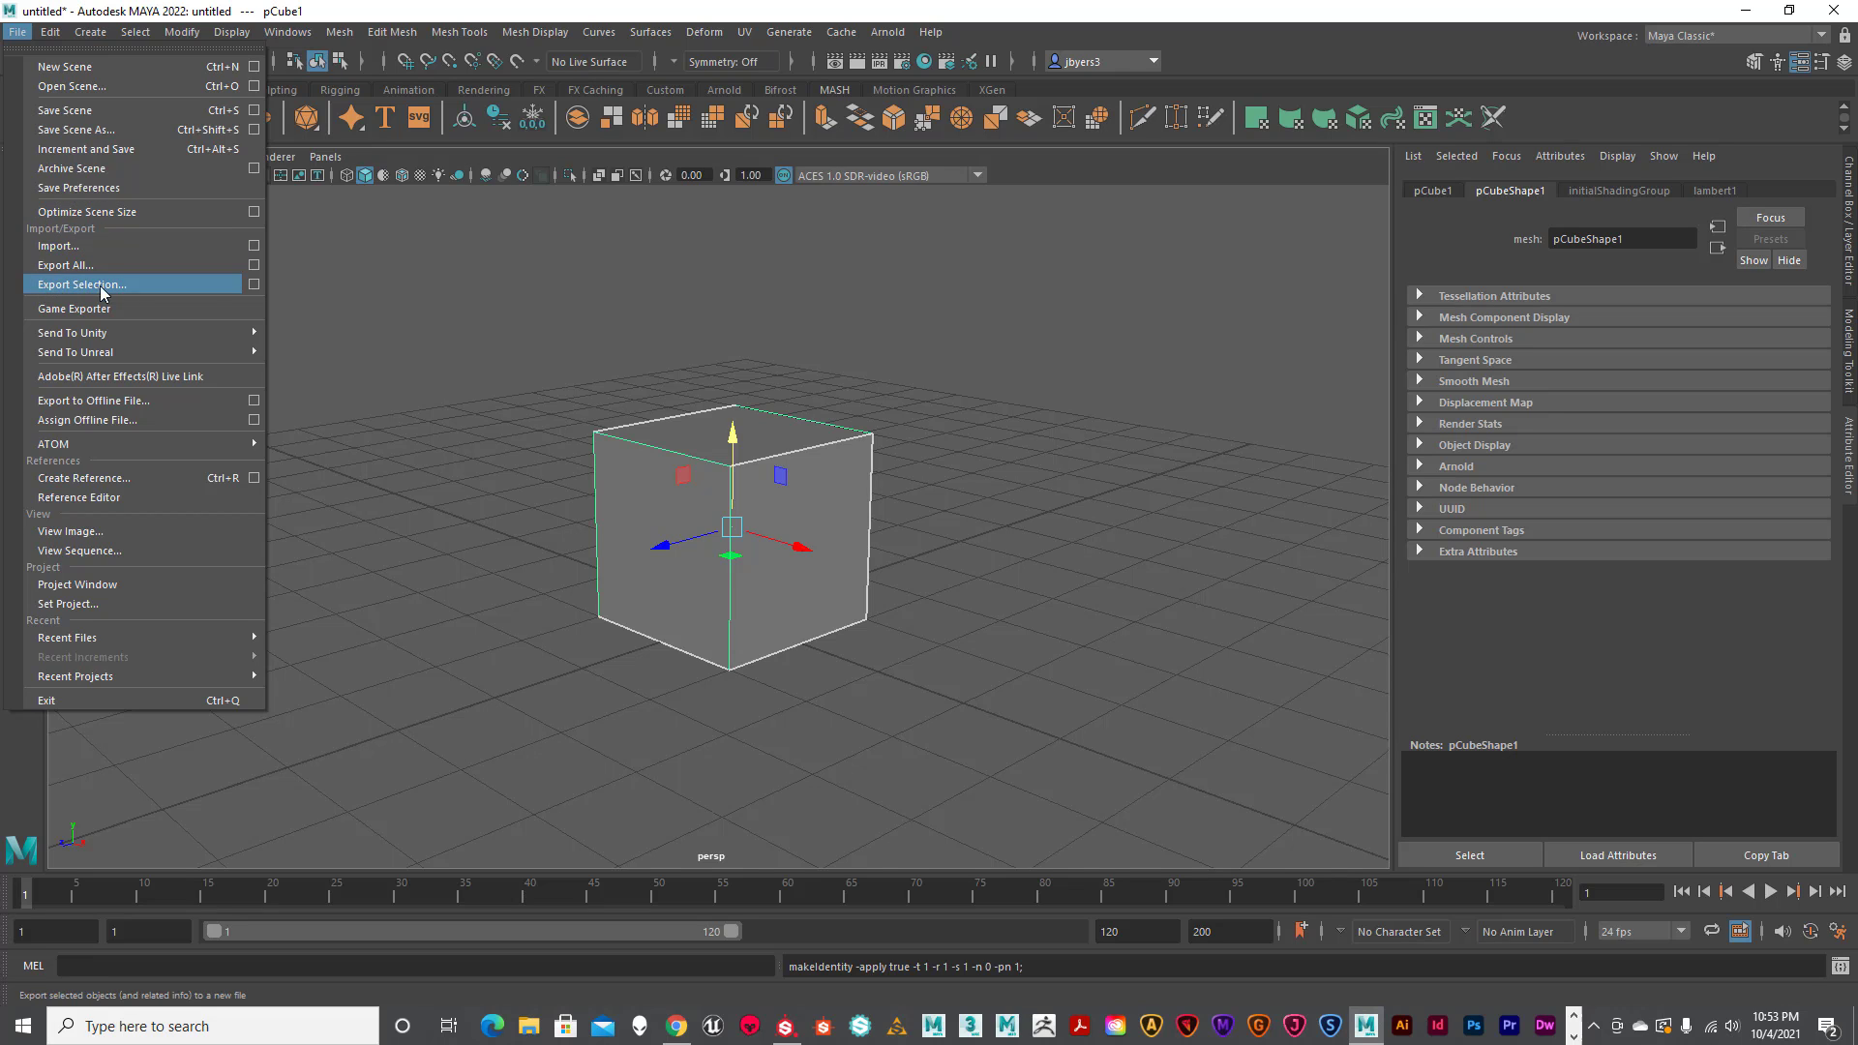
click(253, 284)
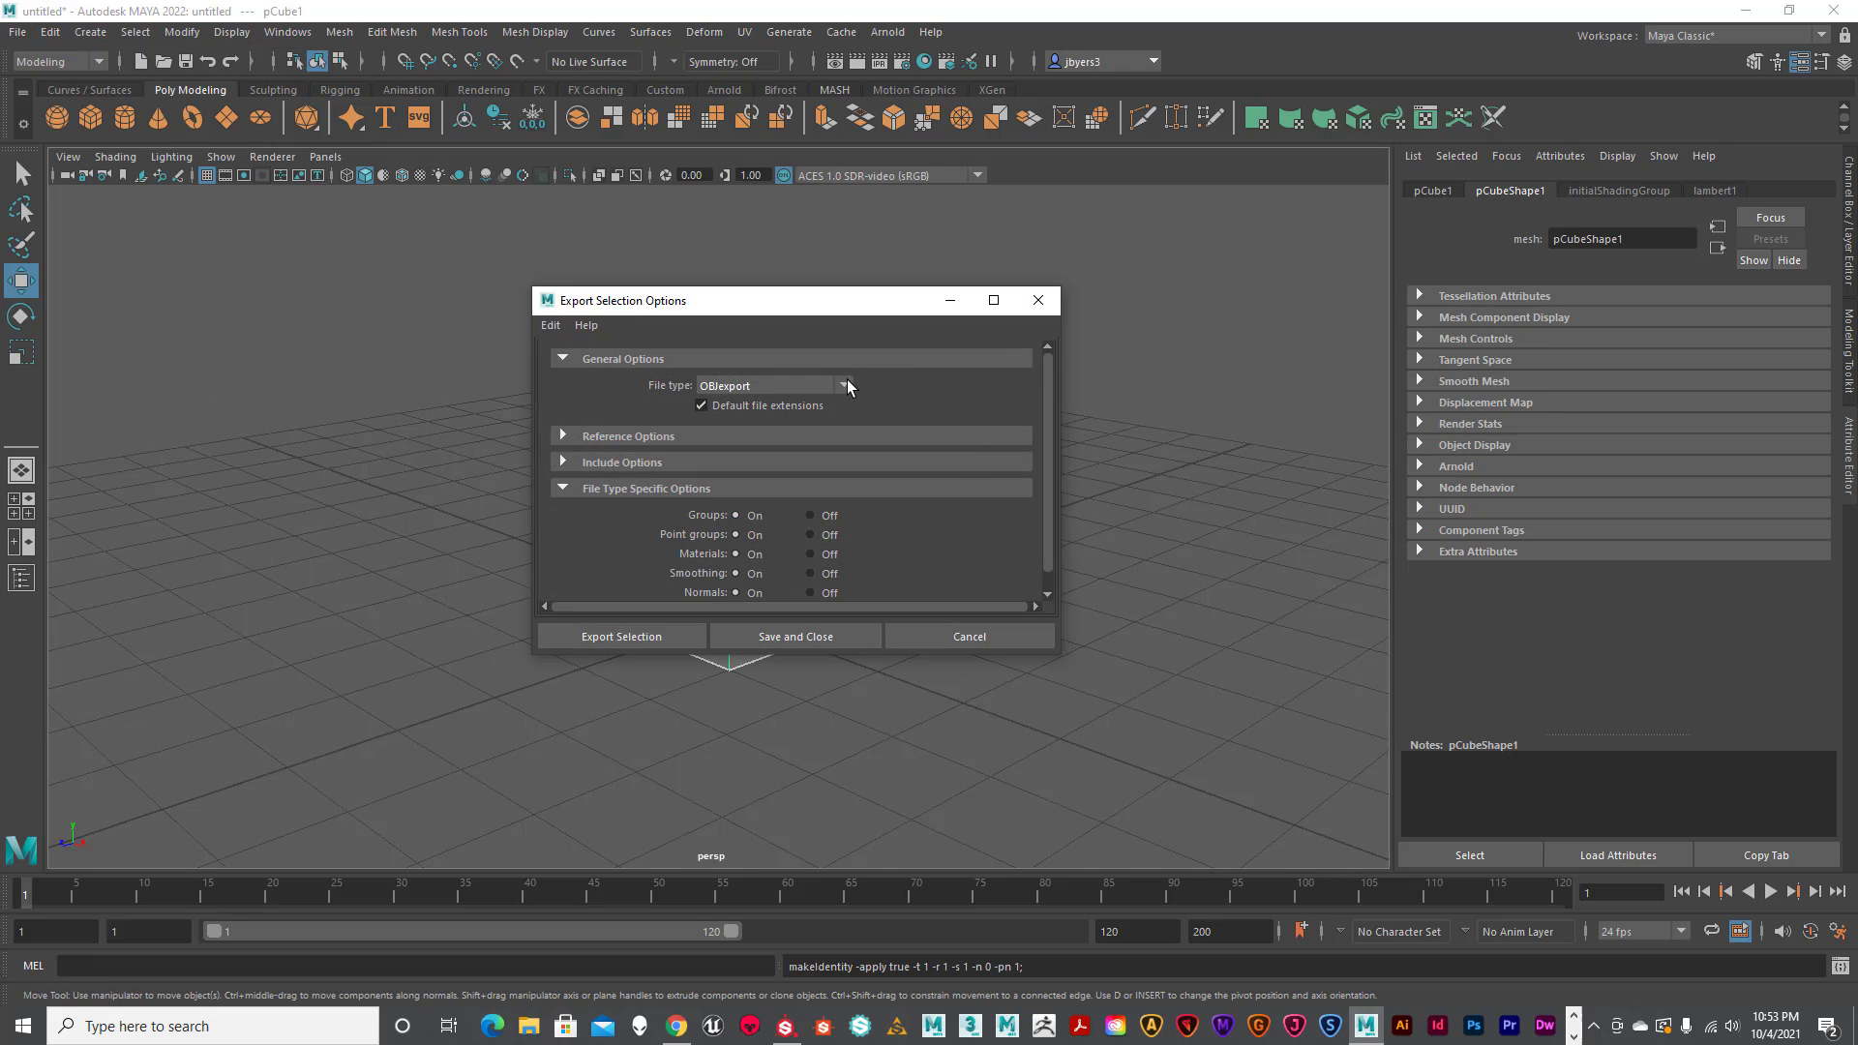
click(662, 635)
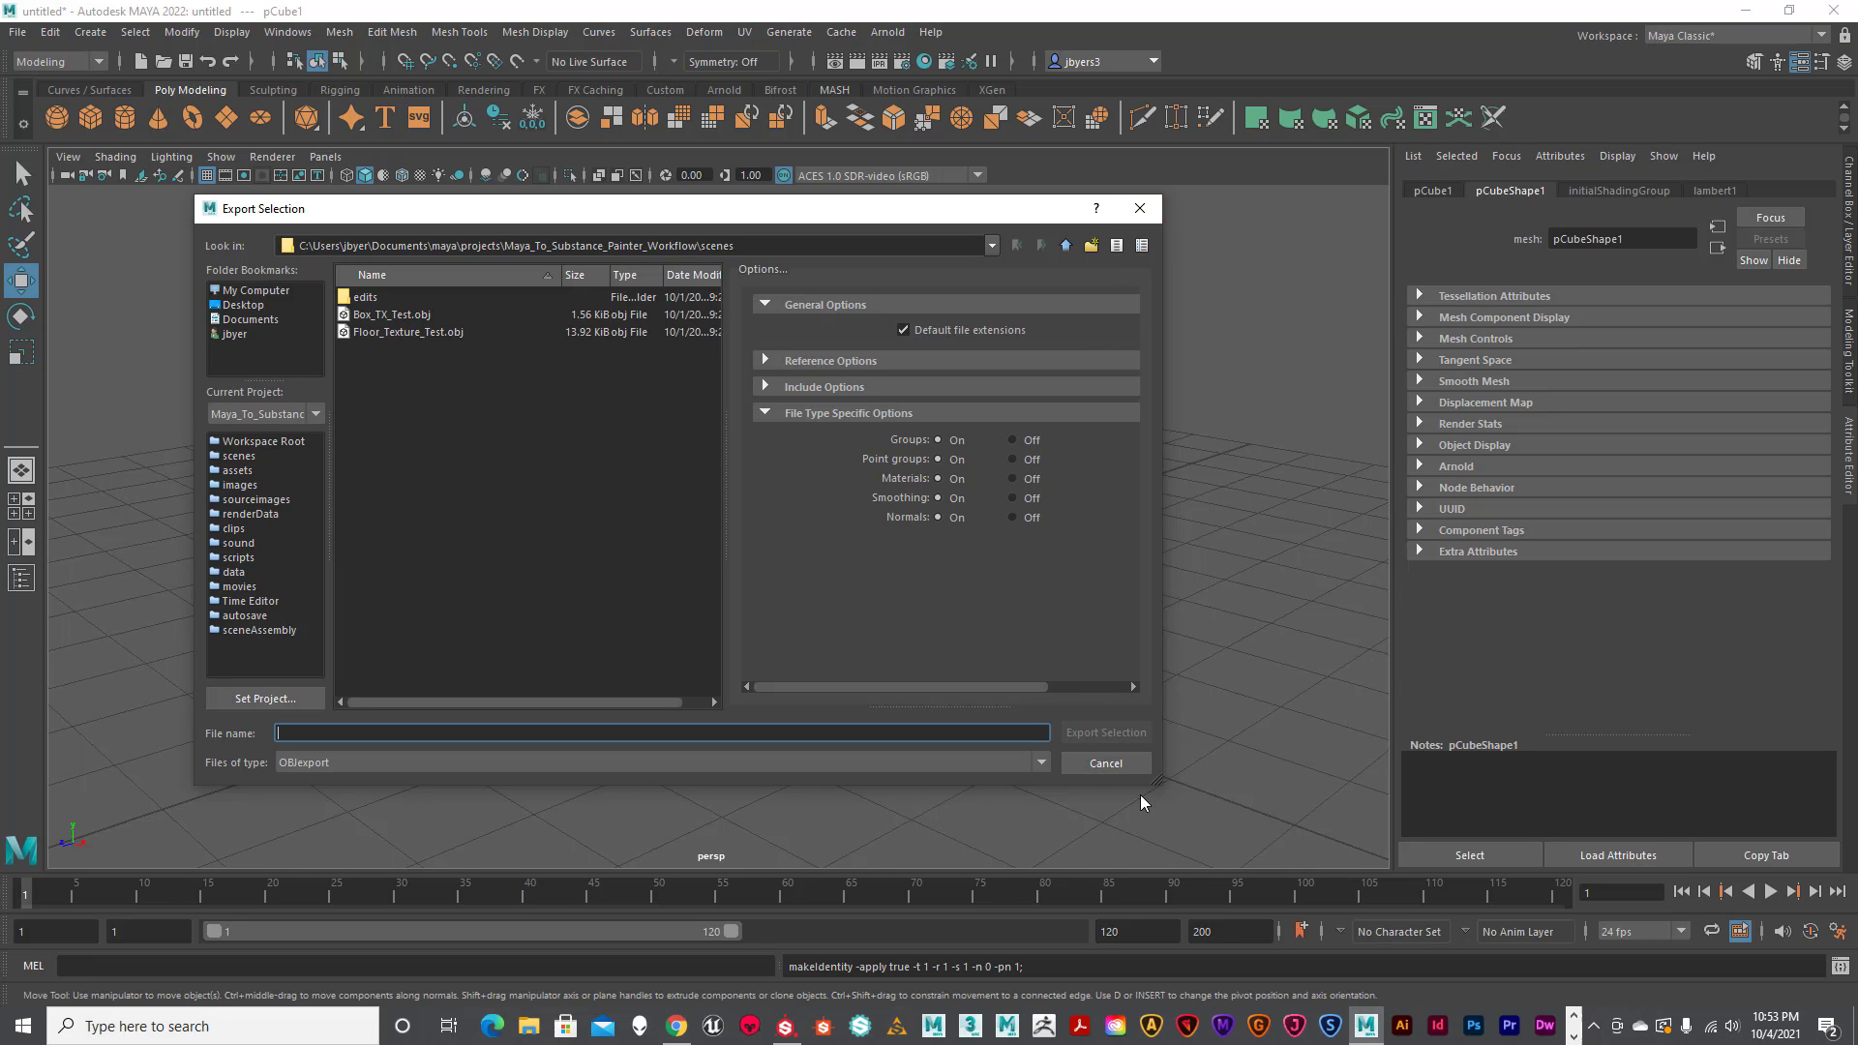
click(1141, 208)
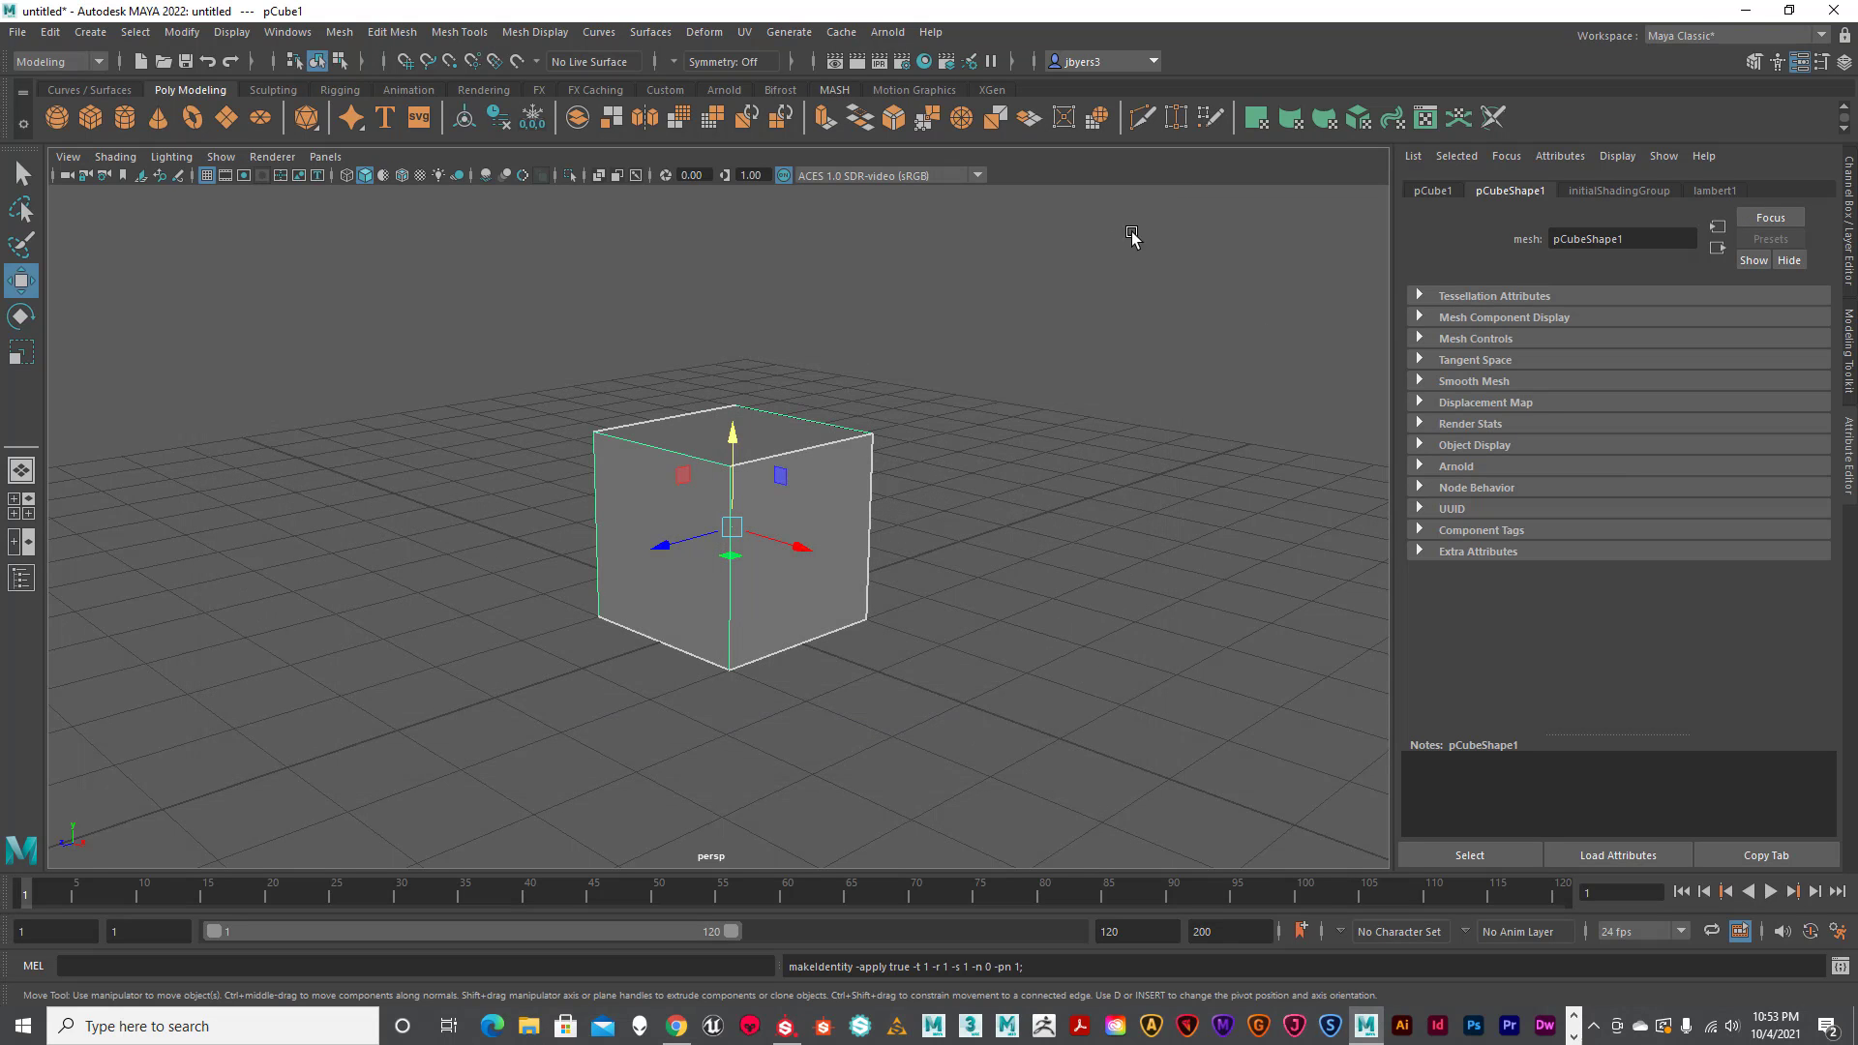
Switch to Substance Painter and start a new project using the Box_TX_Test mesh from the scenes folder.
click(1739, 14)
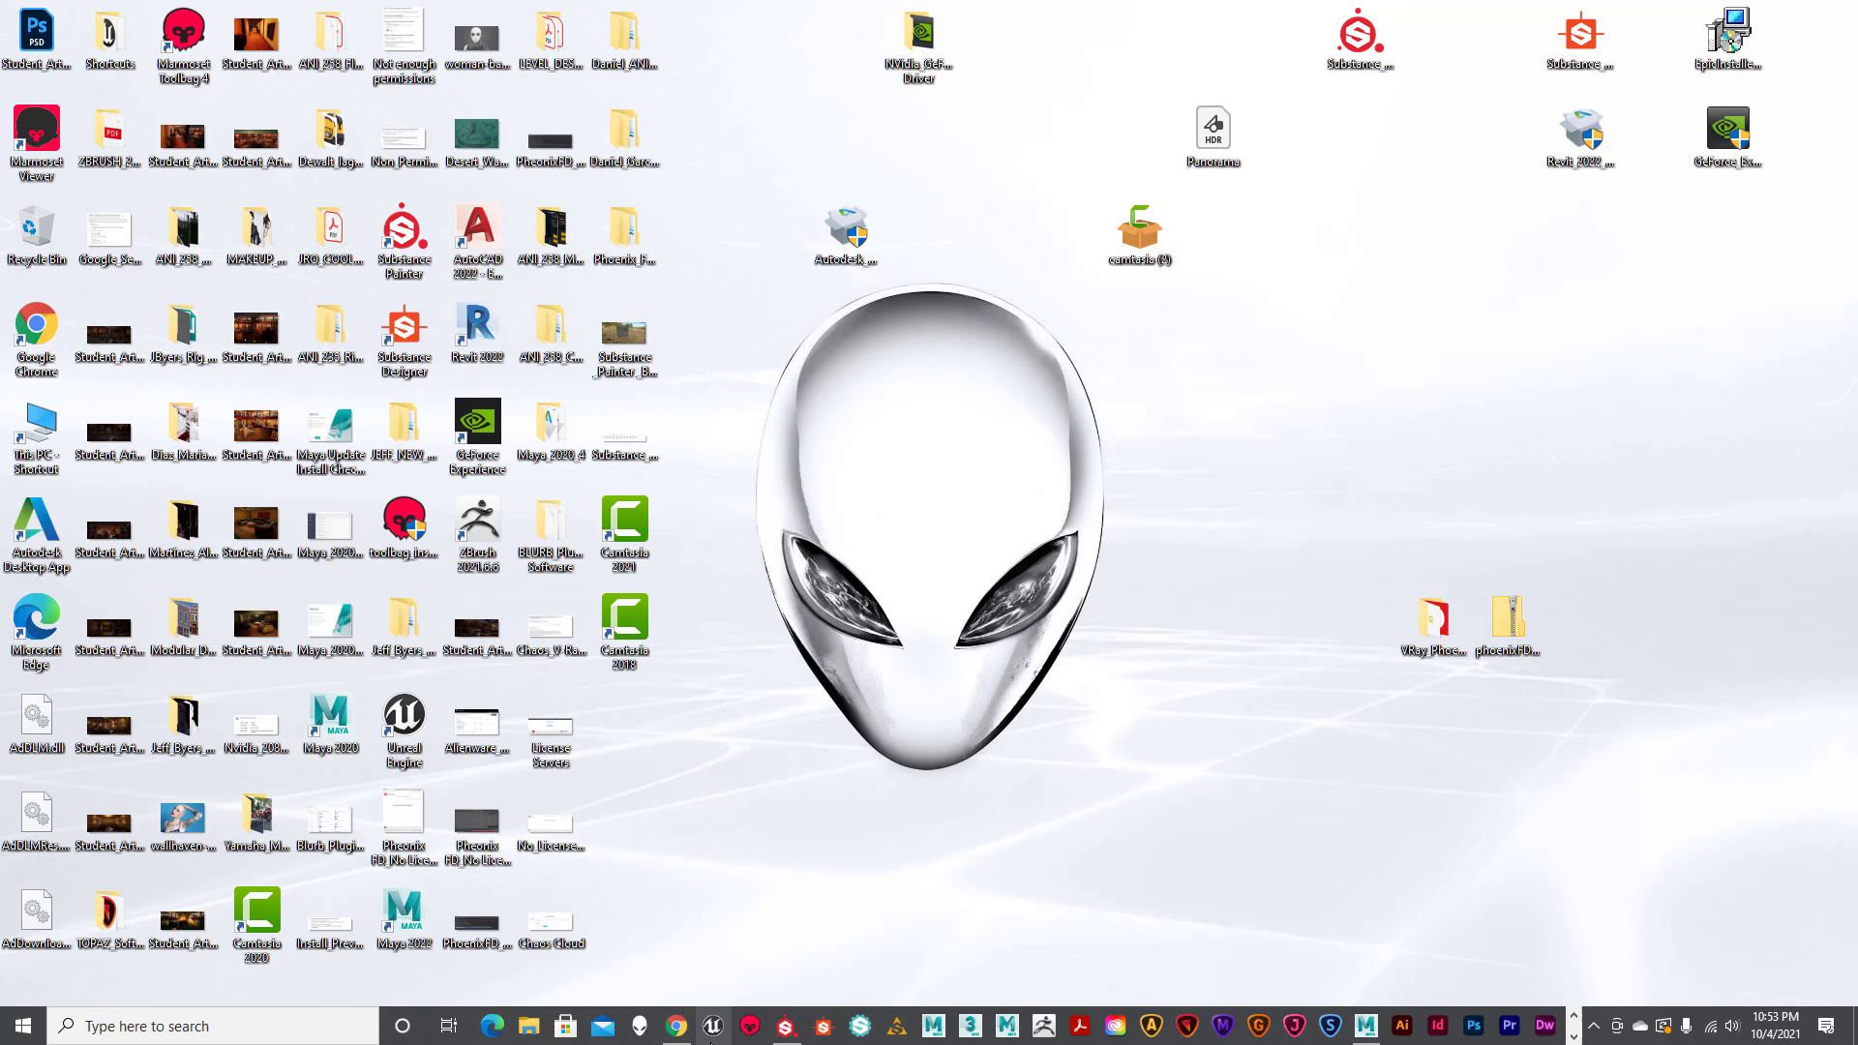
click(786, 1026)
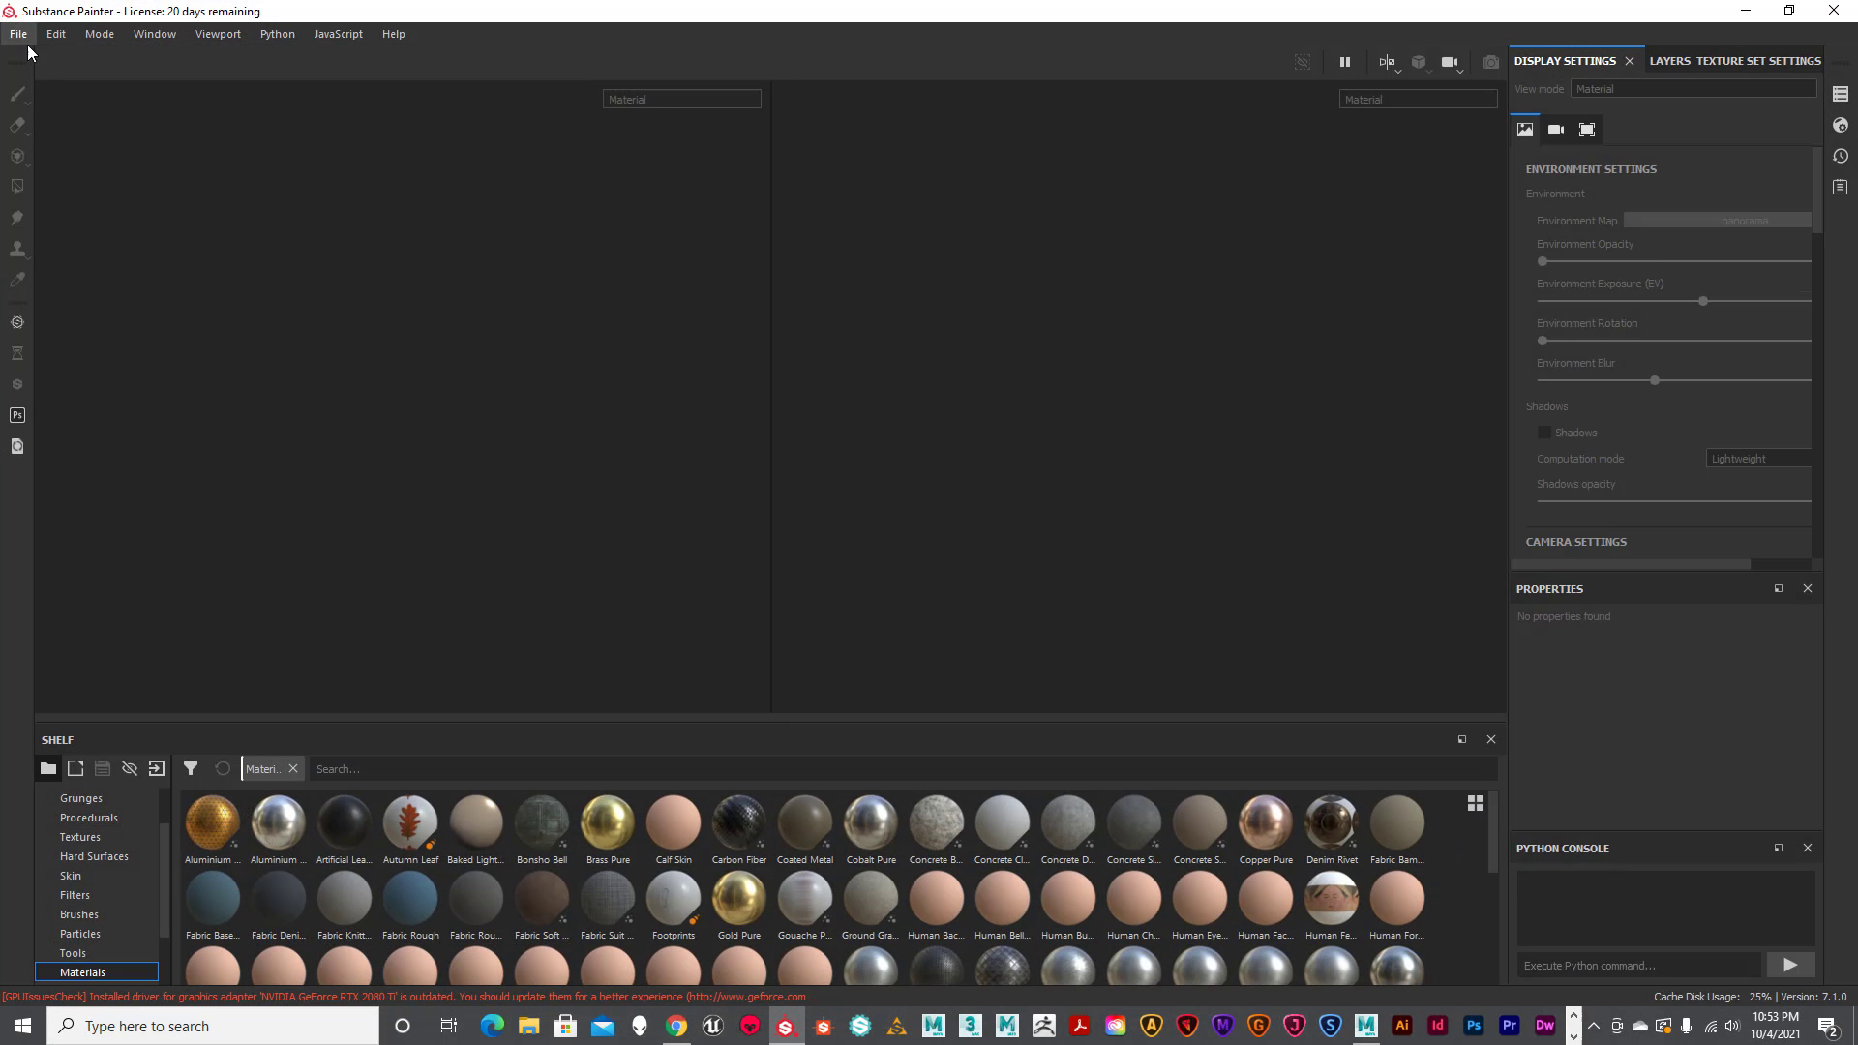
click(18, 34)
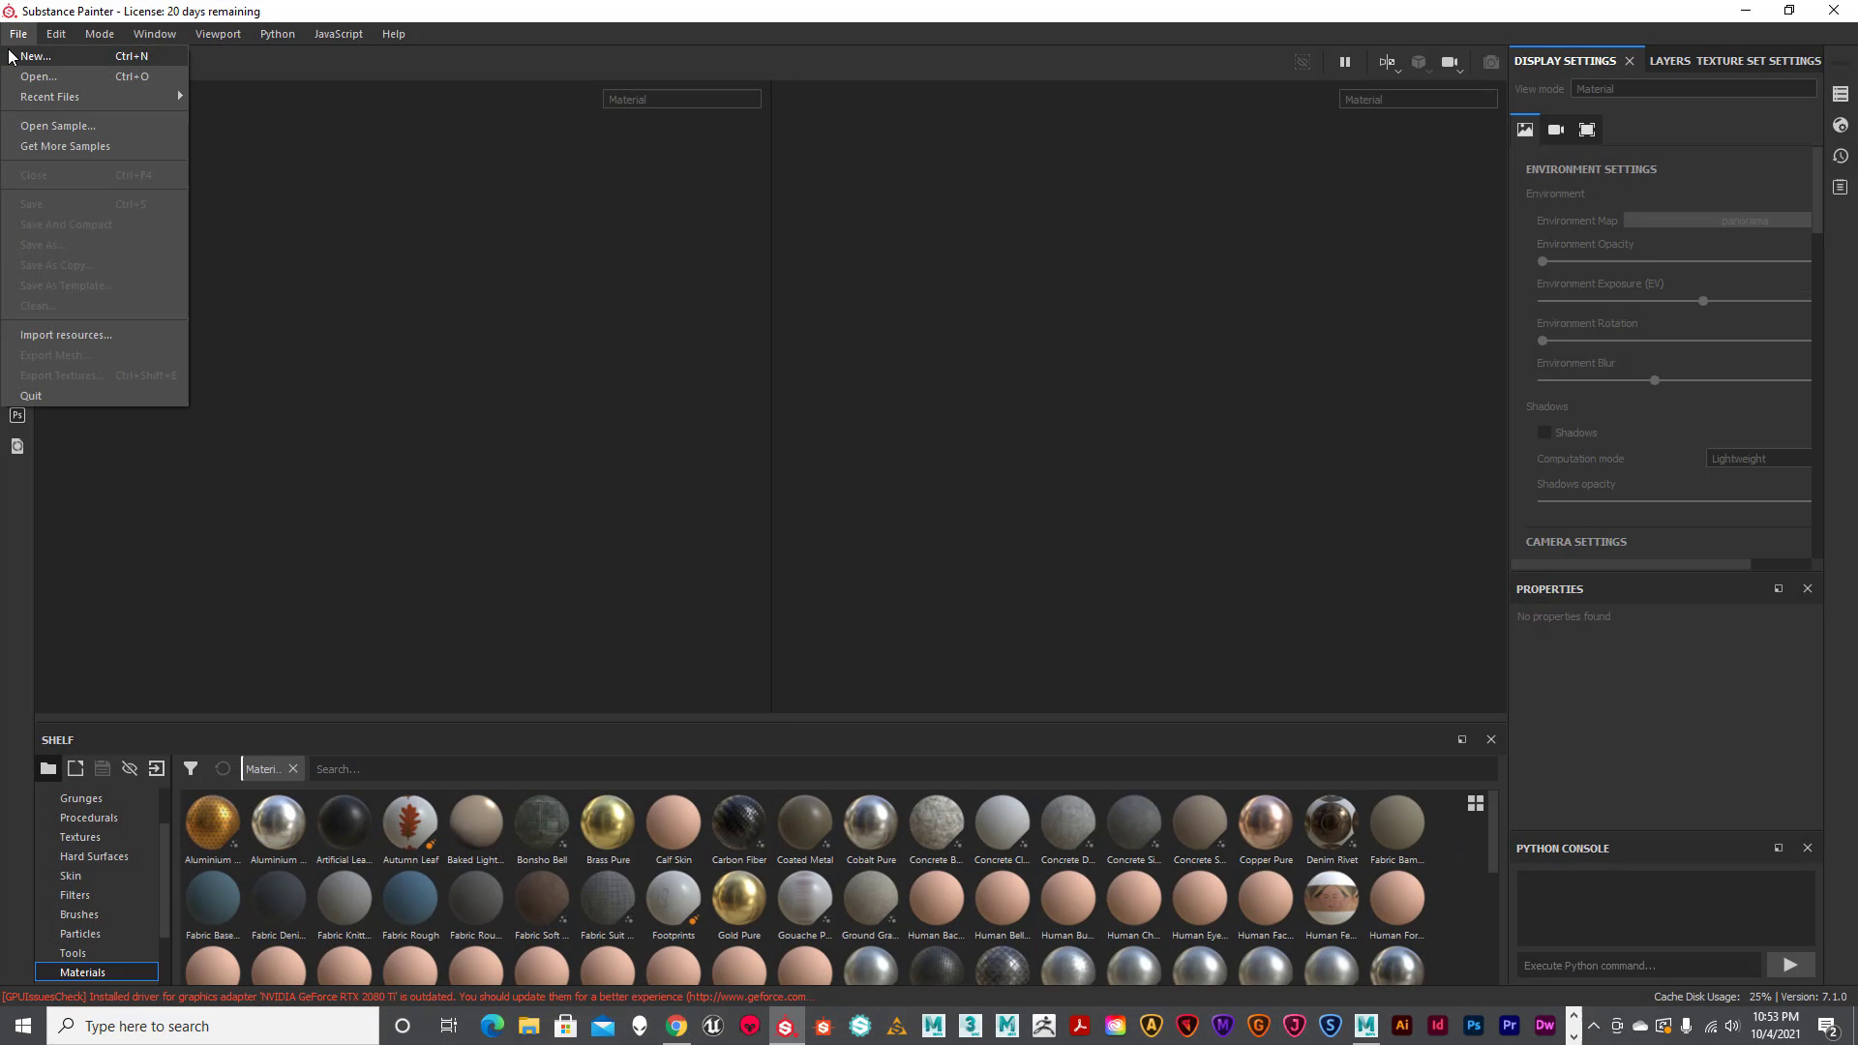
click(35, 57)
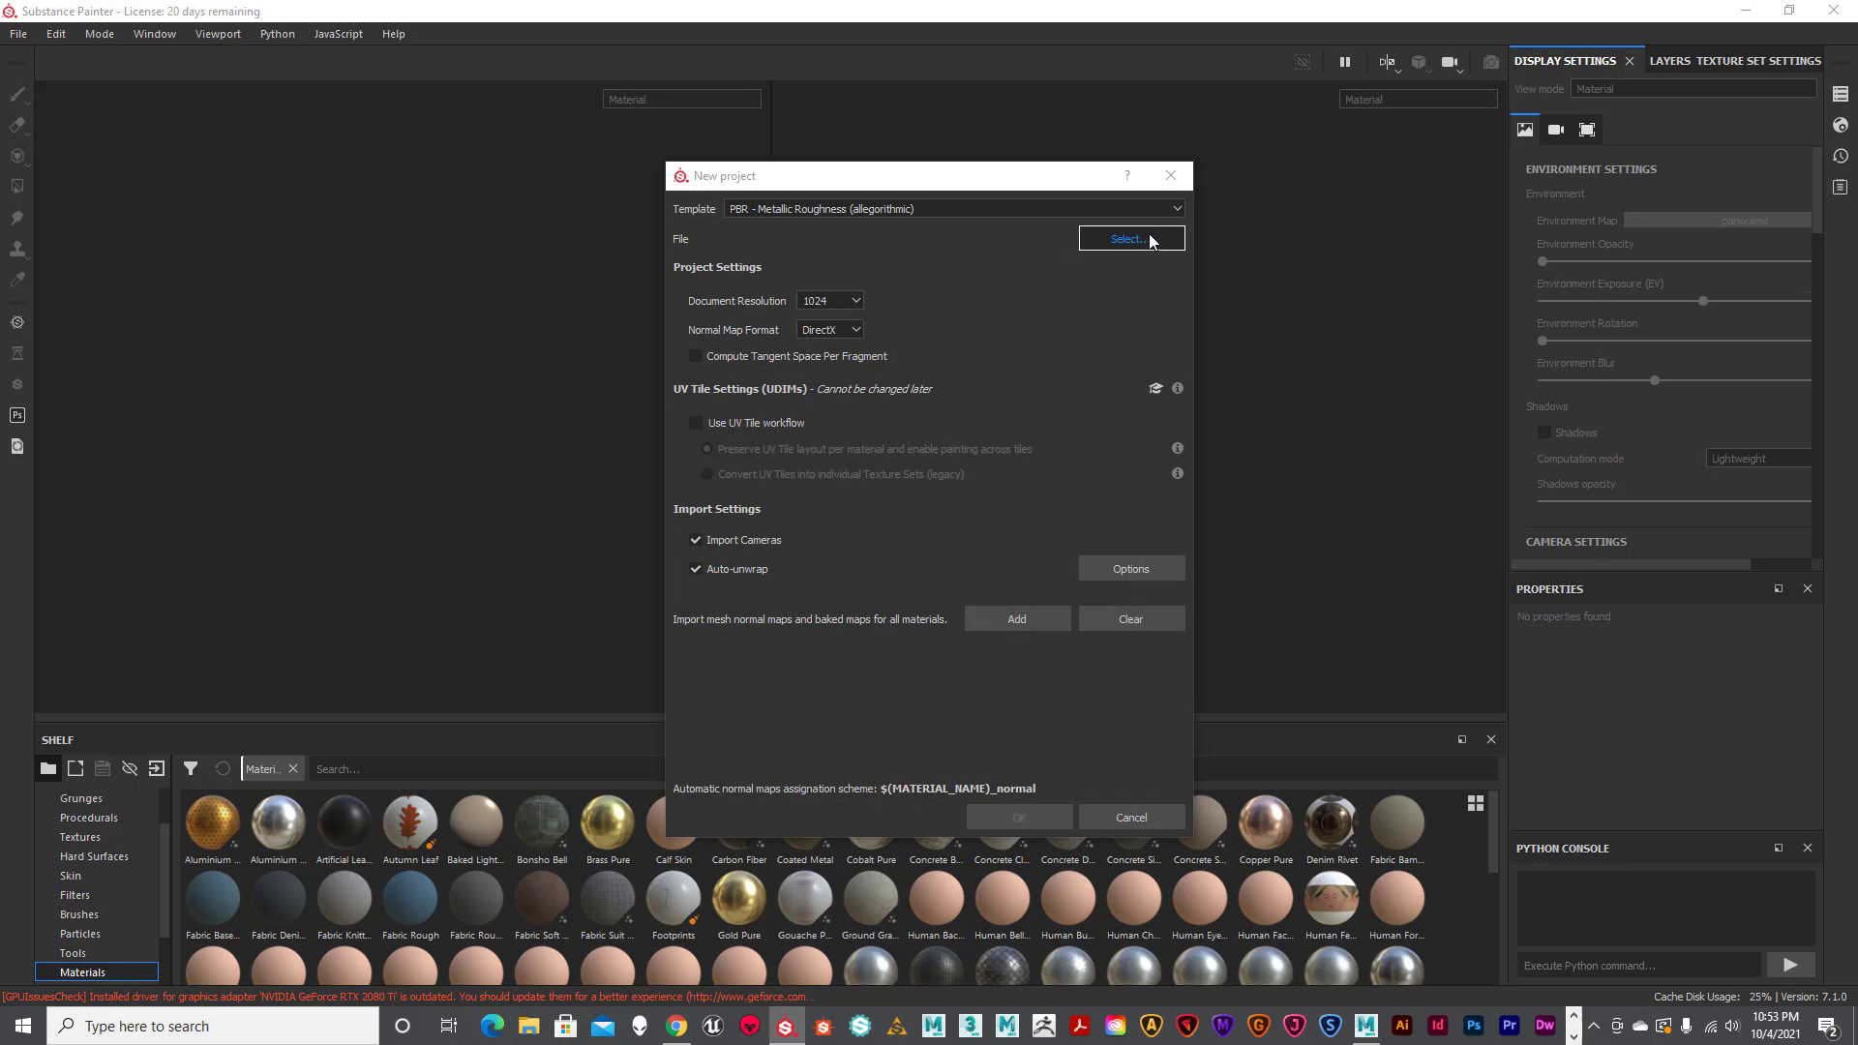
click(1137, 239)
click(1001, 344)
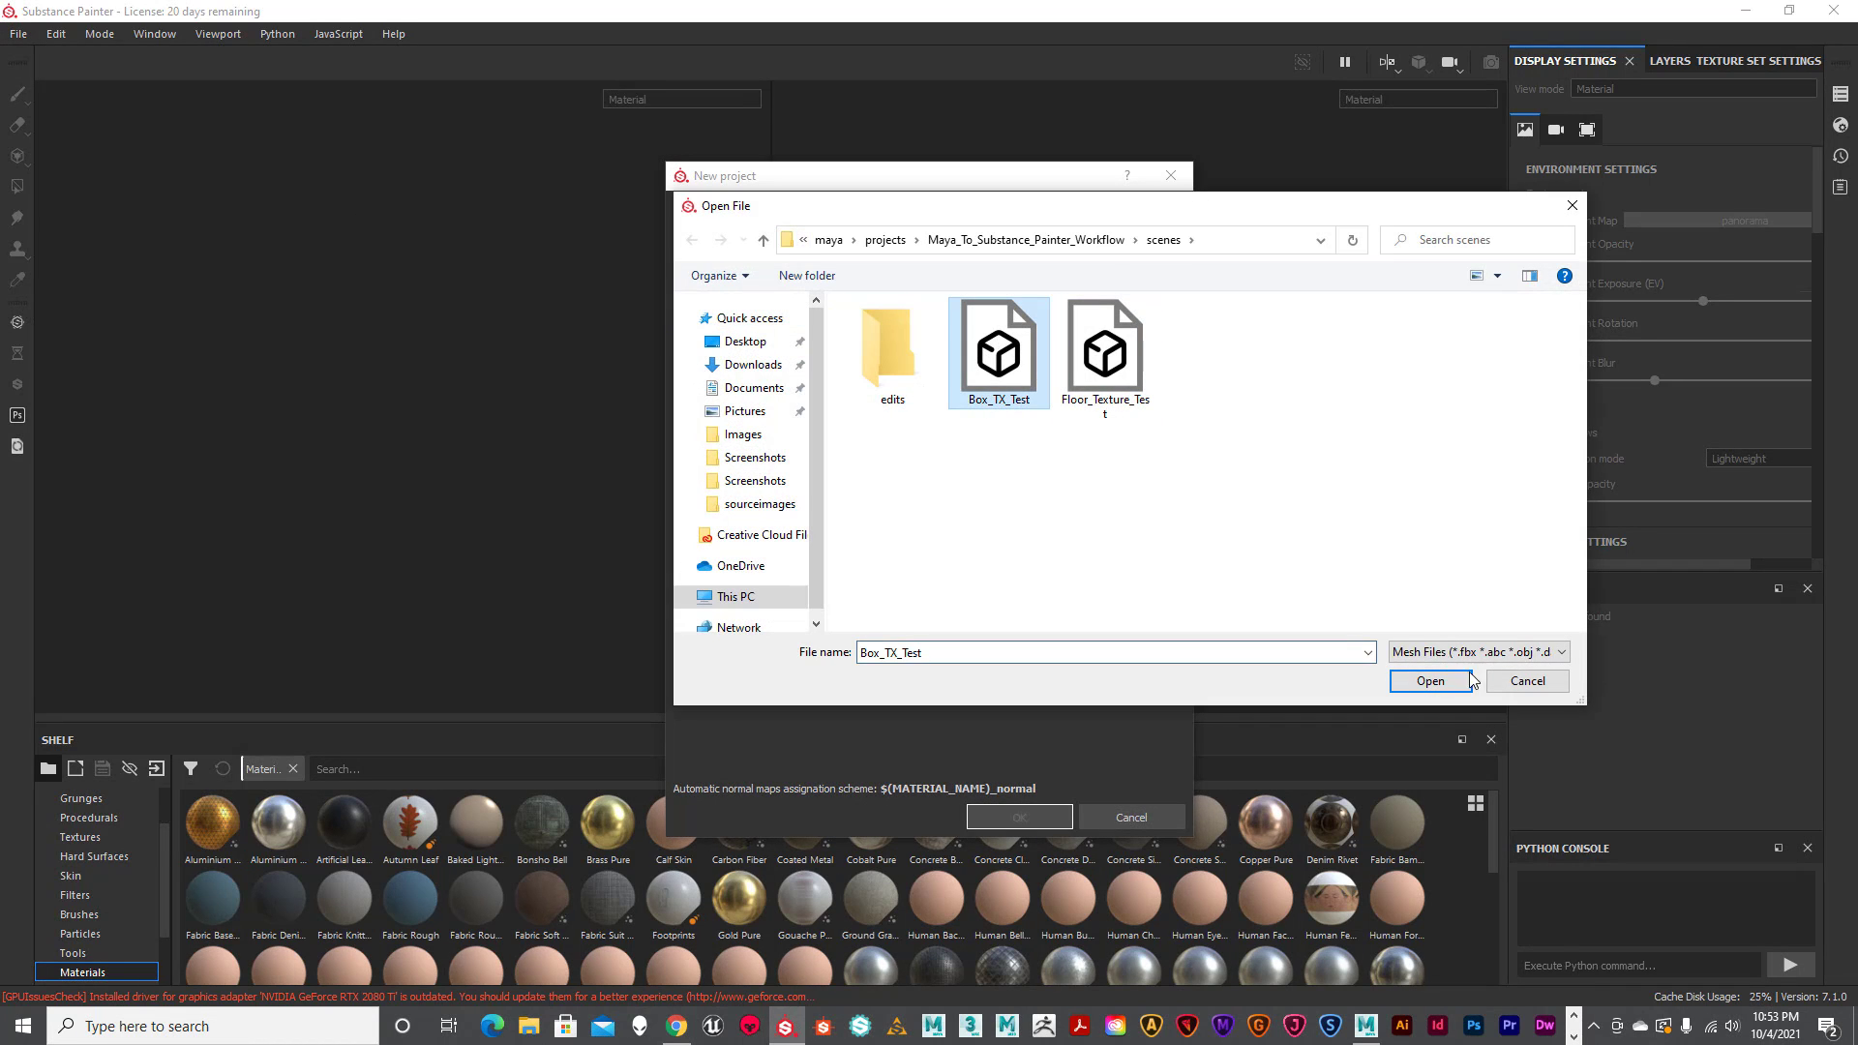
click(1430, 681)
Set the document resolution to 4096 and create the project with the PBR - Metallic Roughness template and DirectX normal map format.
click(854, 303)
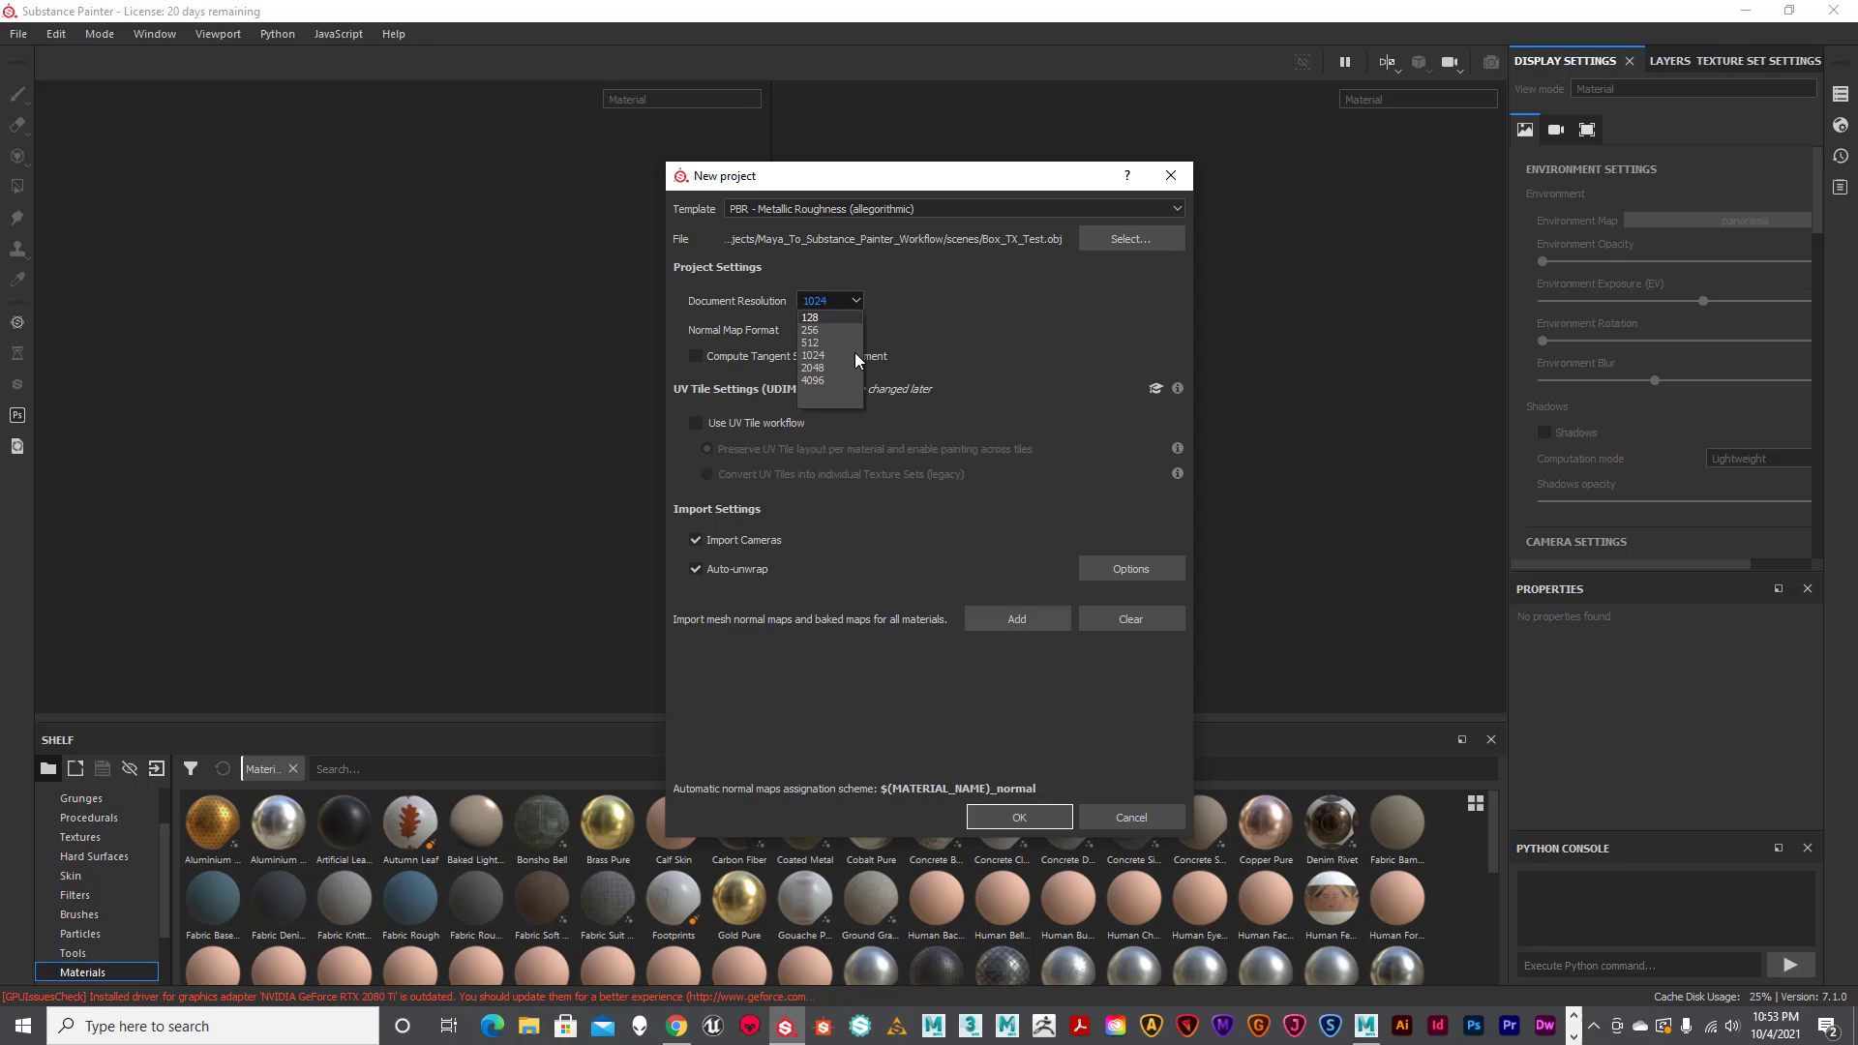
click(834, 380)
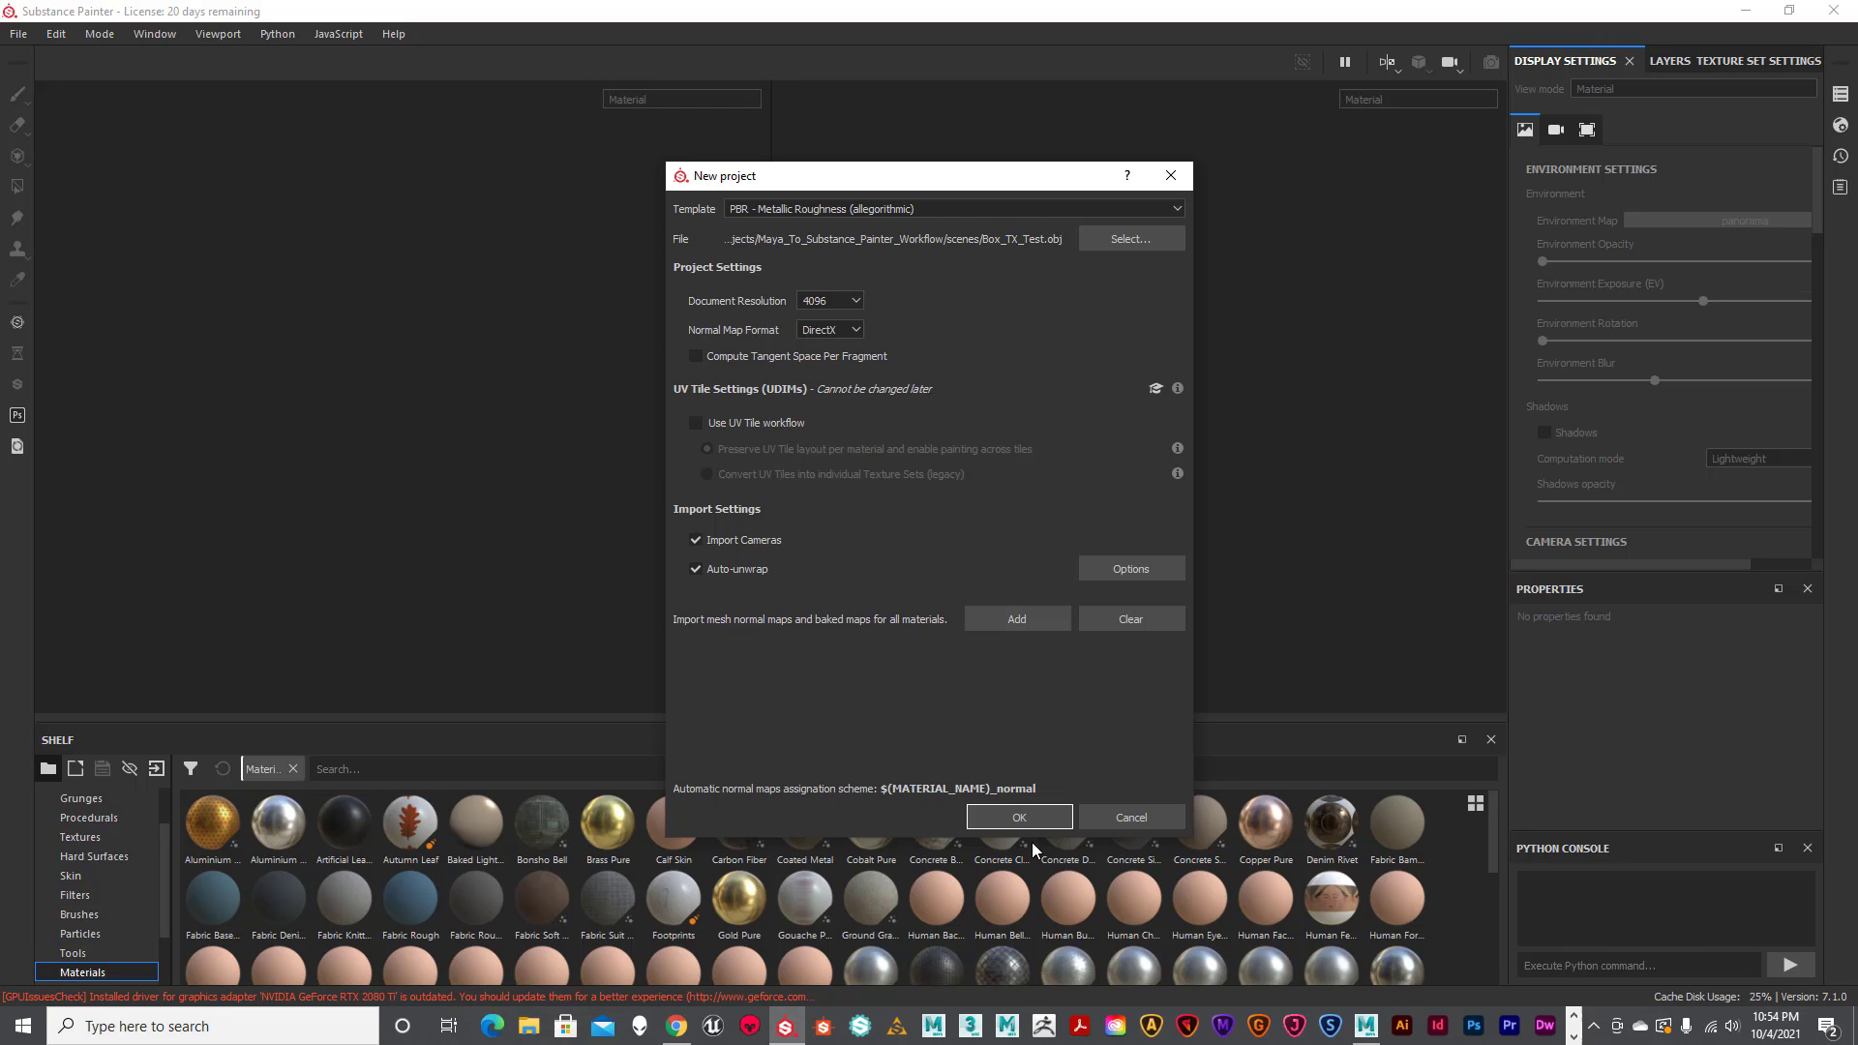
click(1040, 816)
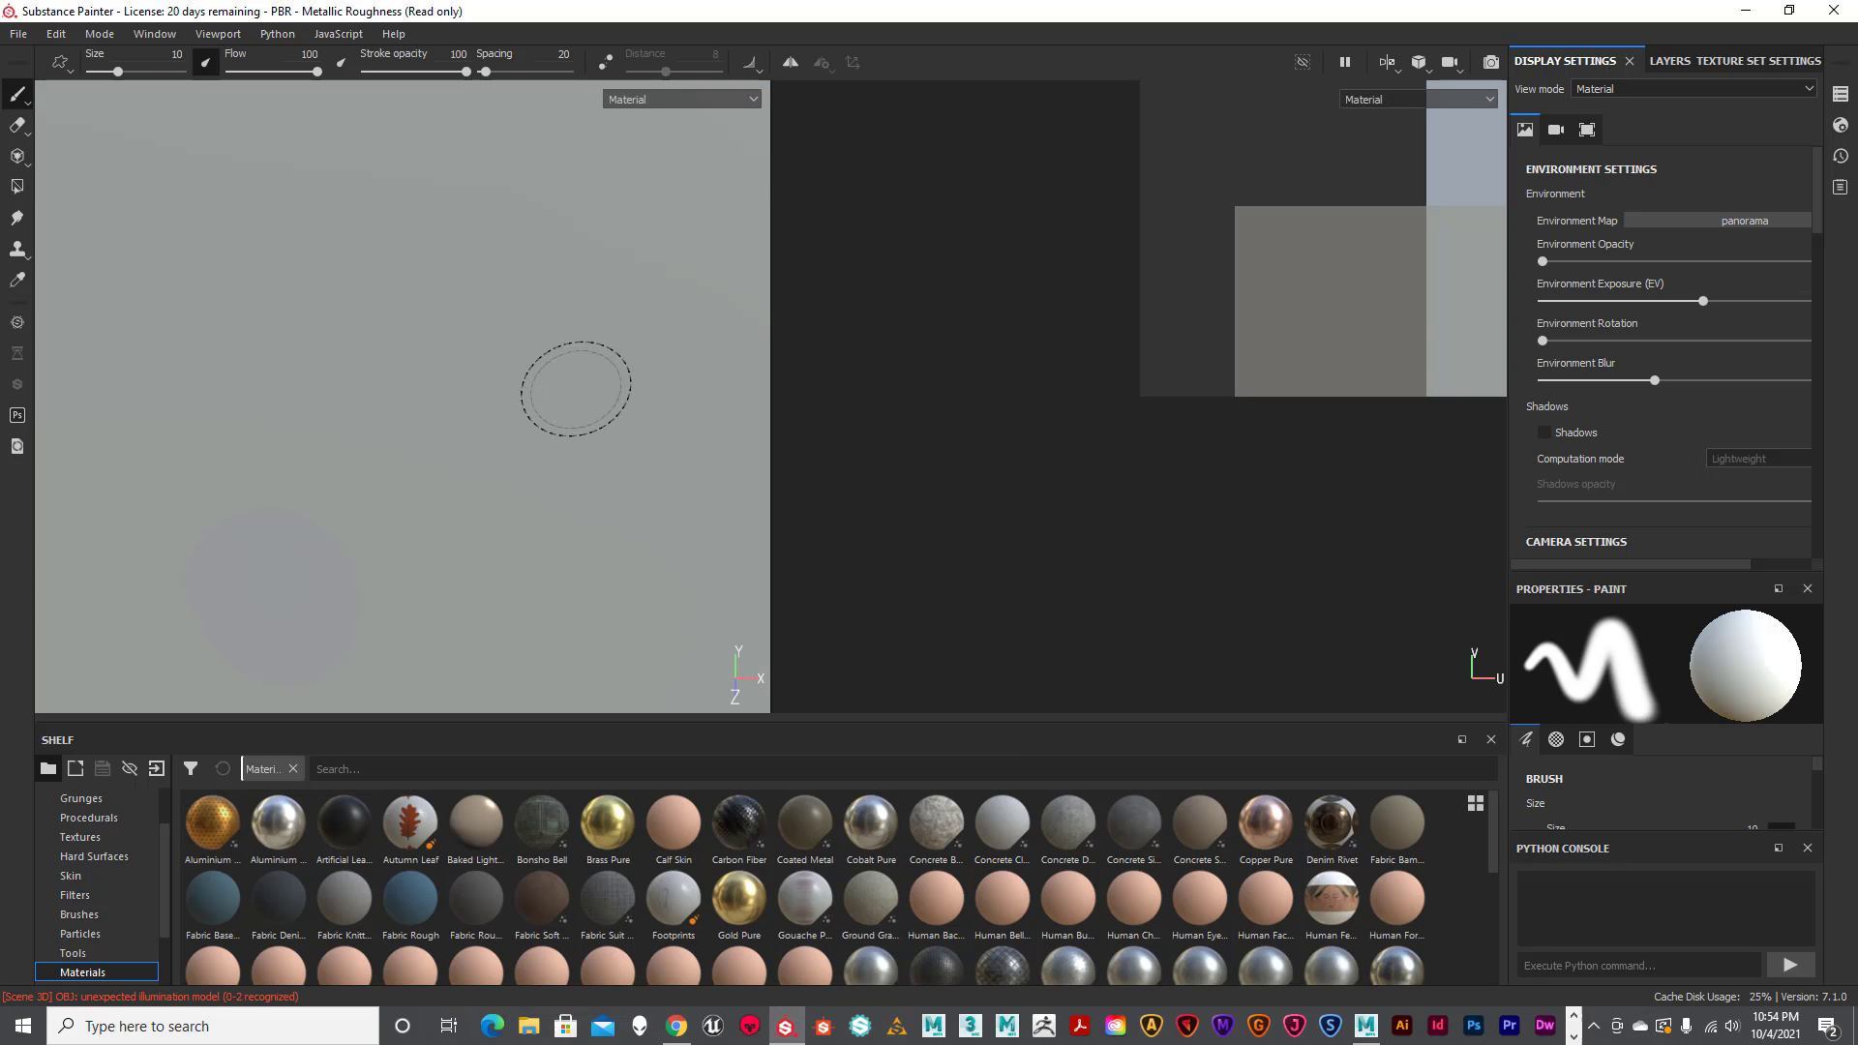
Examine the imported cube from an angle in the 3D view, with the view mode on Material.
scroll(575, 390, down, 5)
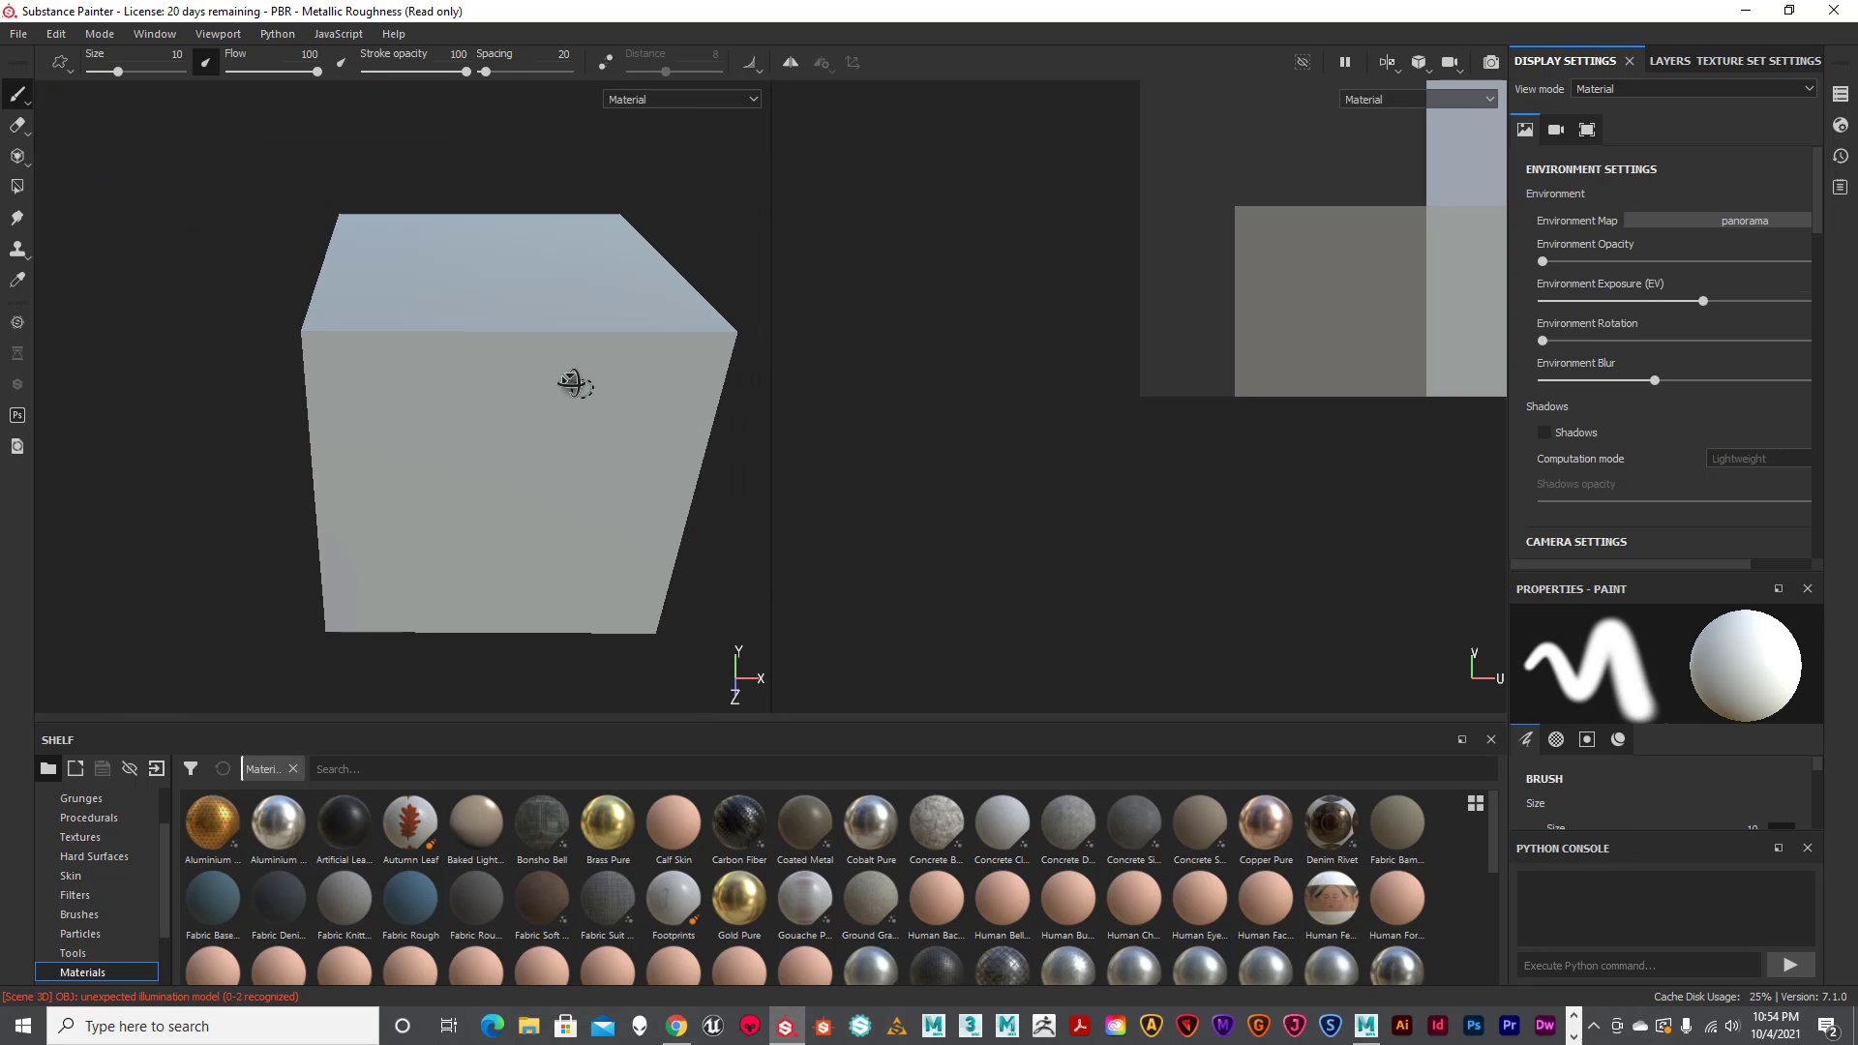
alt+drag(572, 381, 398, 278)
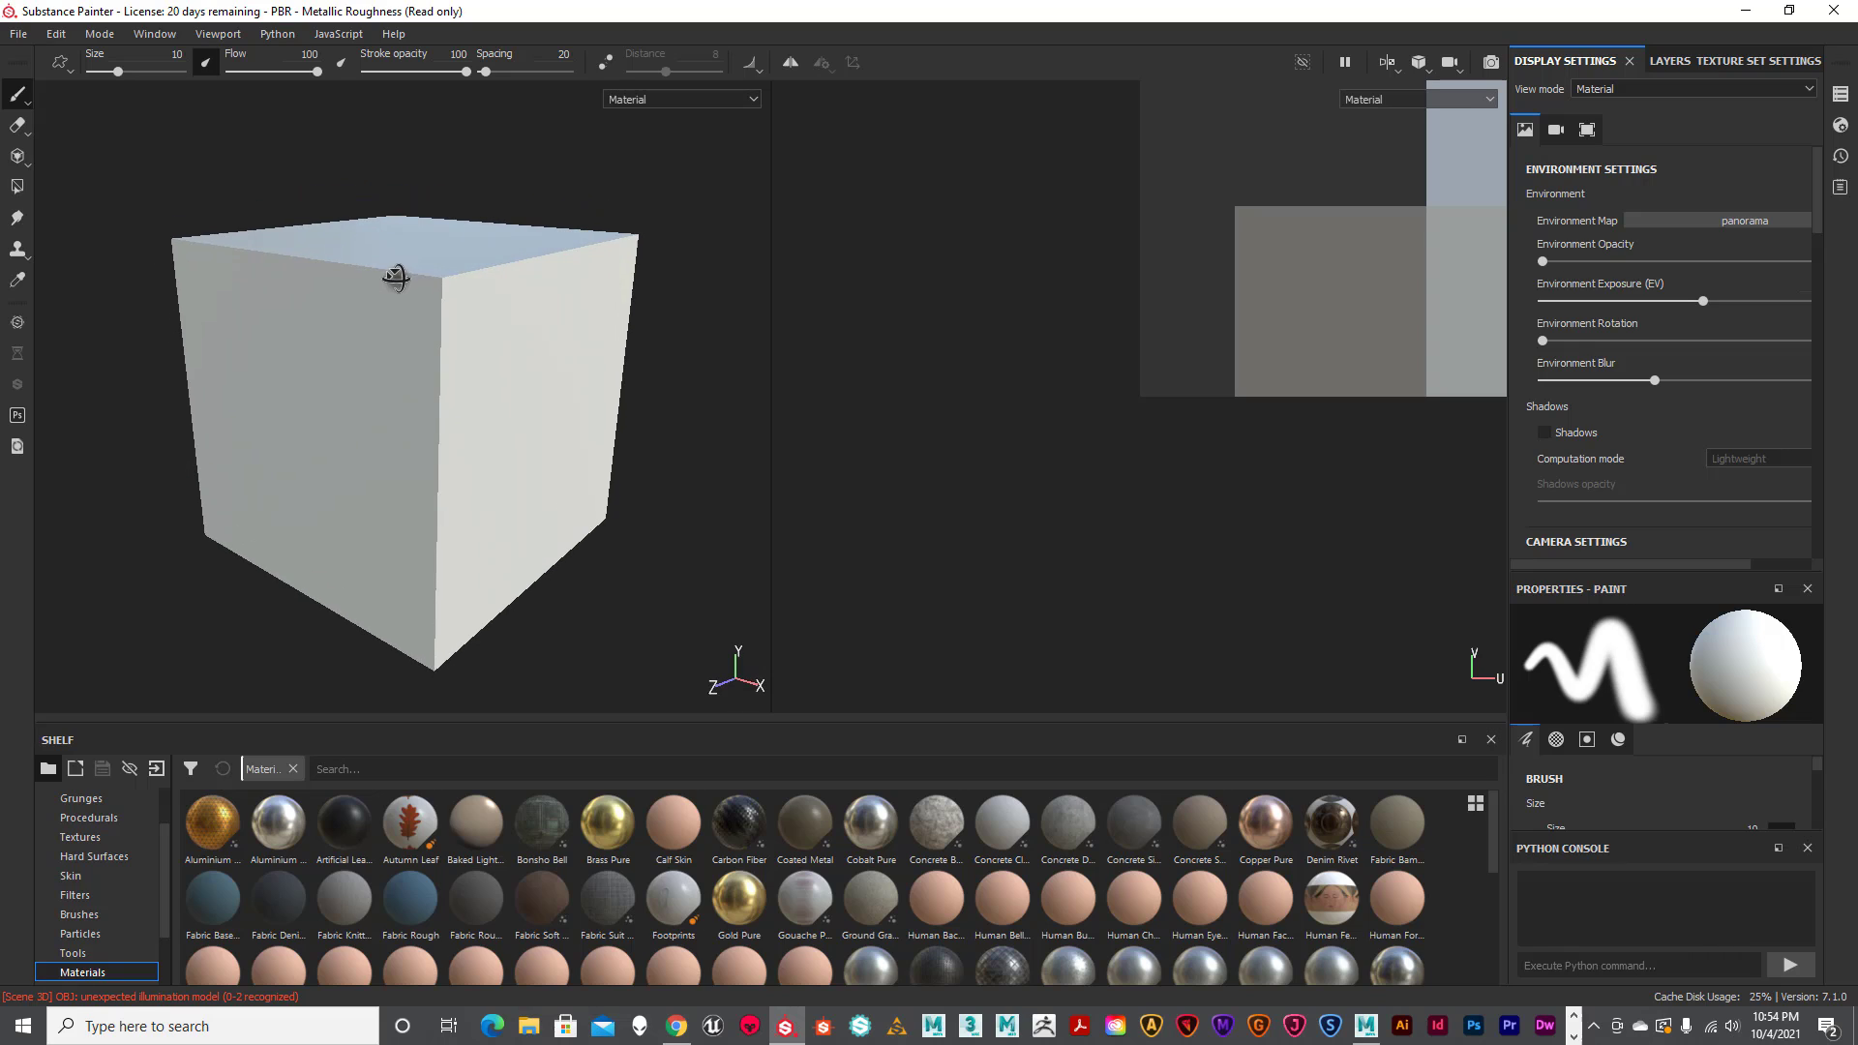
alt+middle_drag(414, 294, 427, 298)
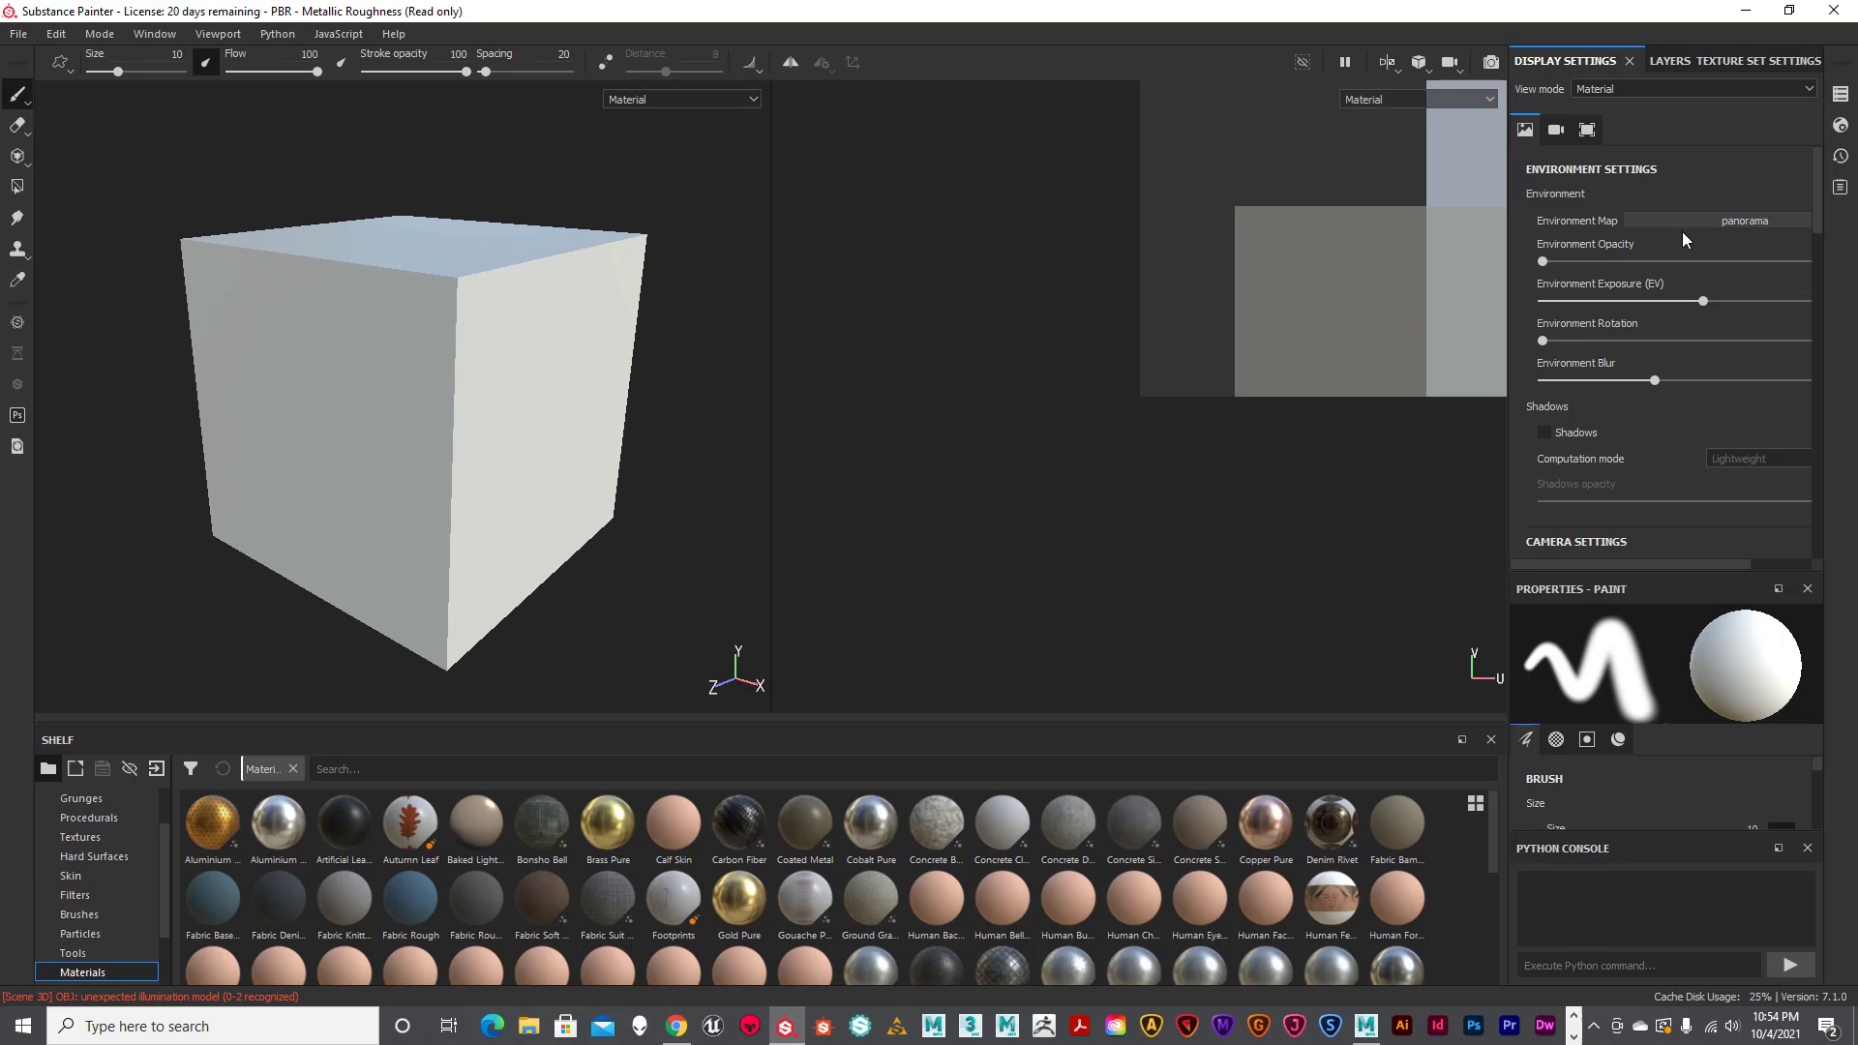
click(645, 101)
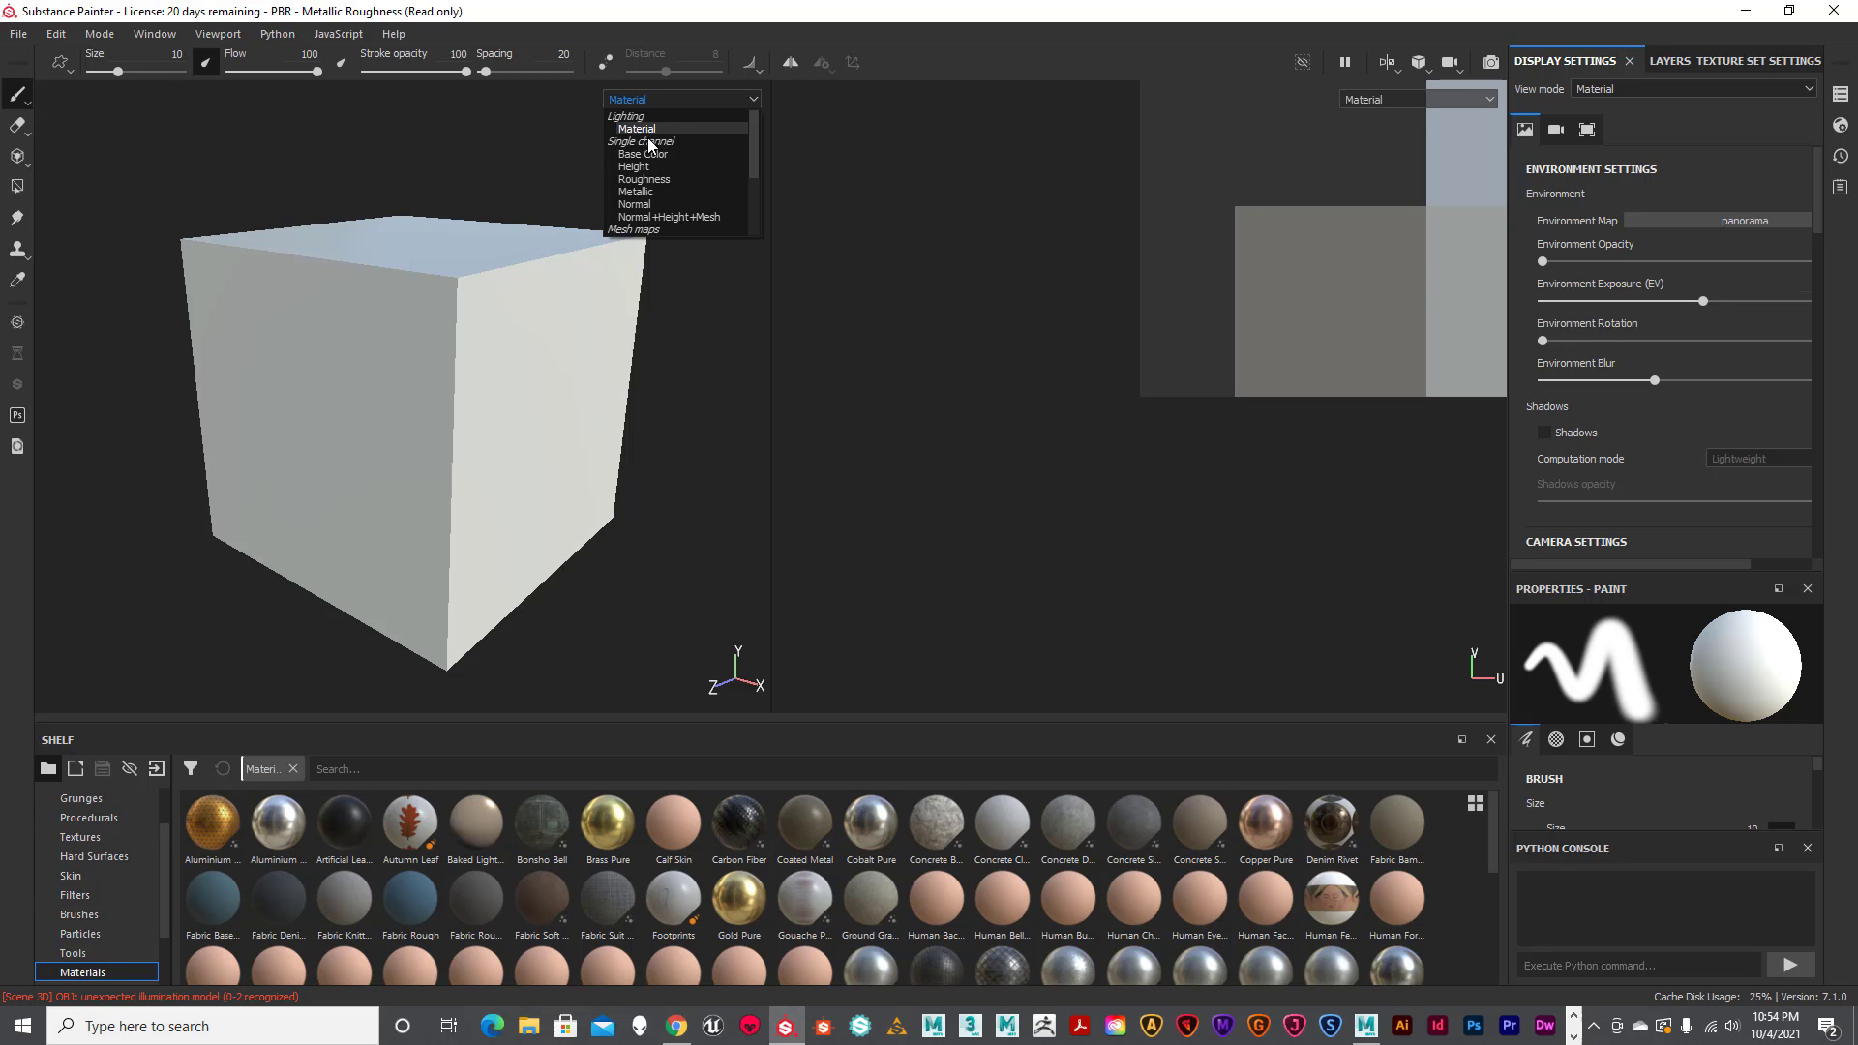
click(640, 129)
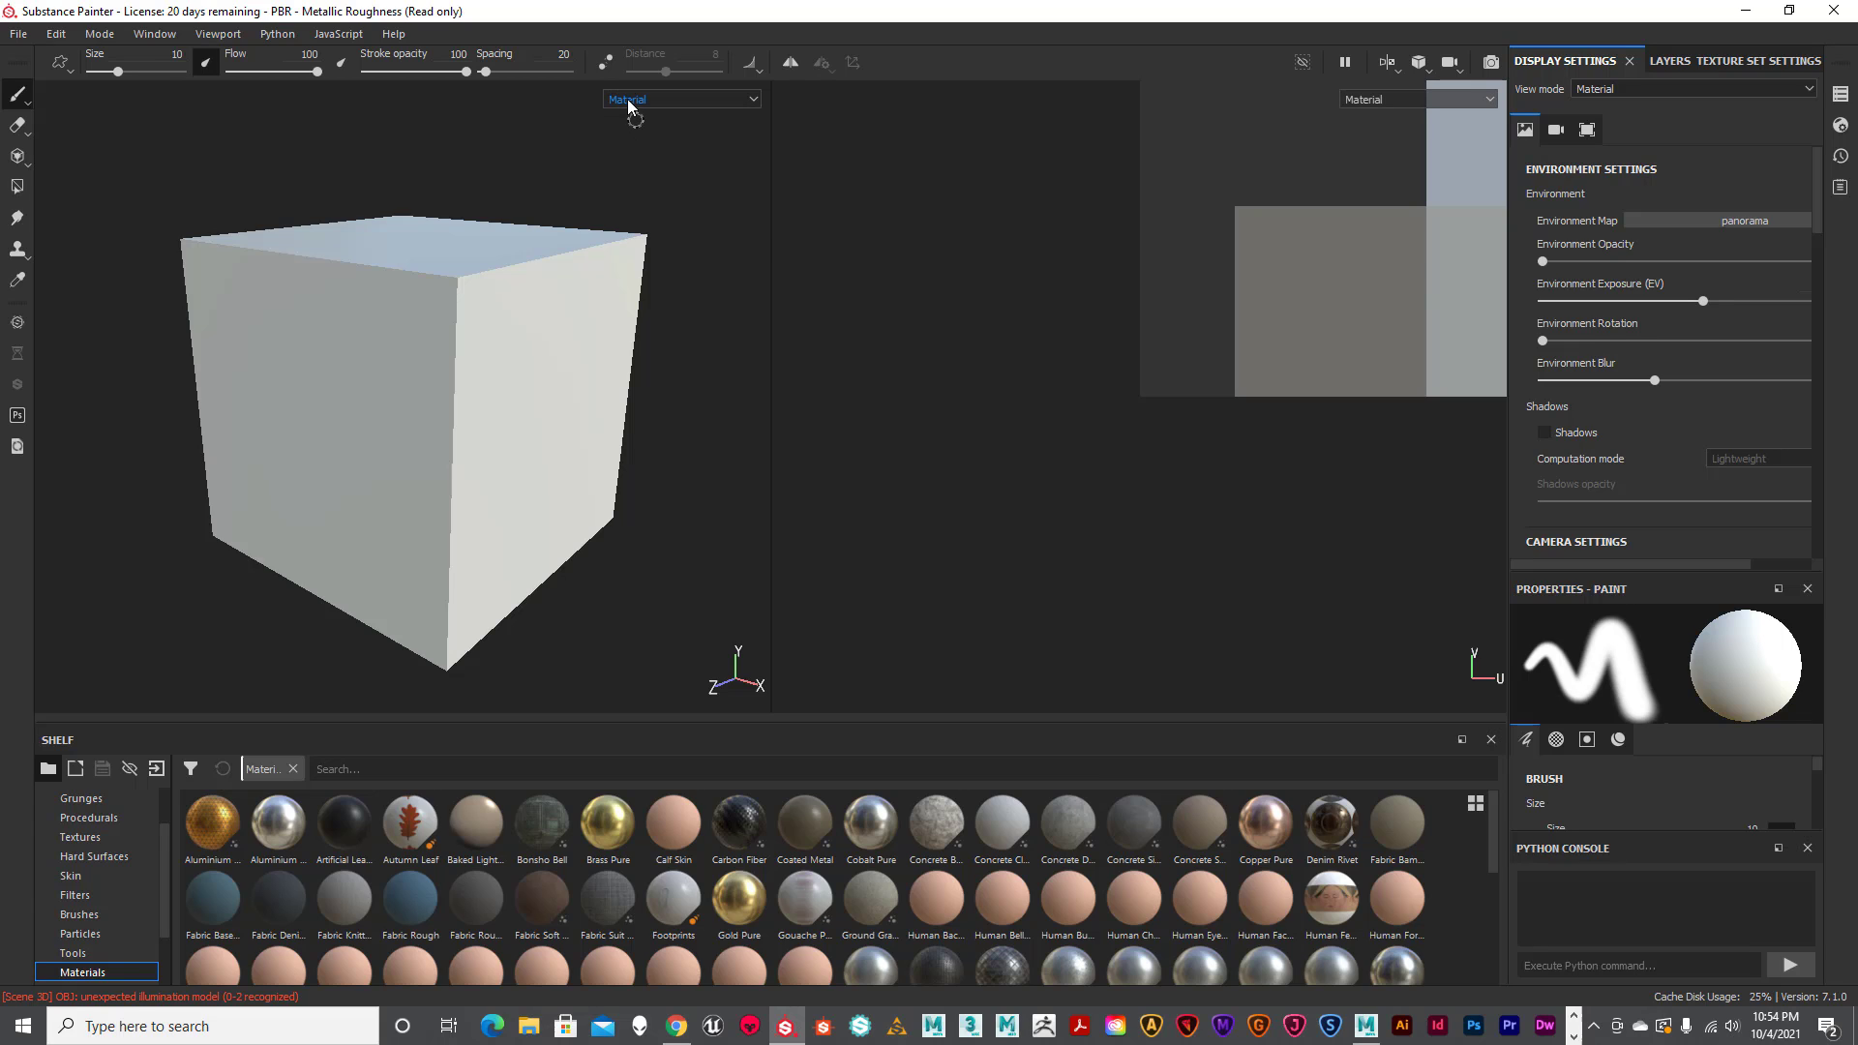
Apply the Bonsho Bell material from the shelf to the whole cube and set its UV scale to 2.
scroll(1079, 874, down, 3)
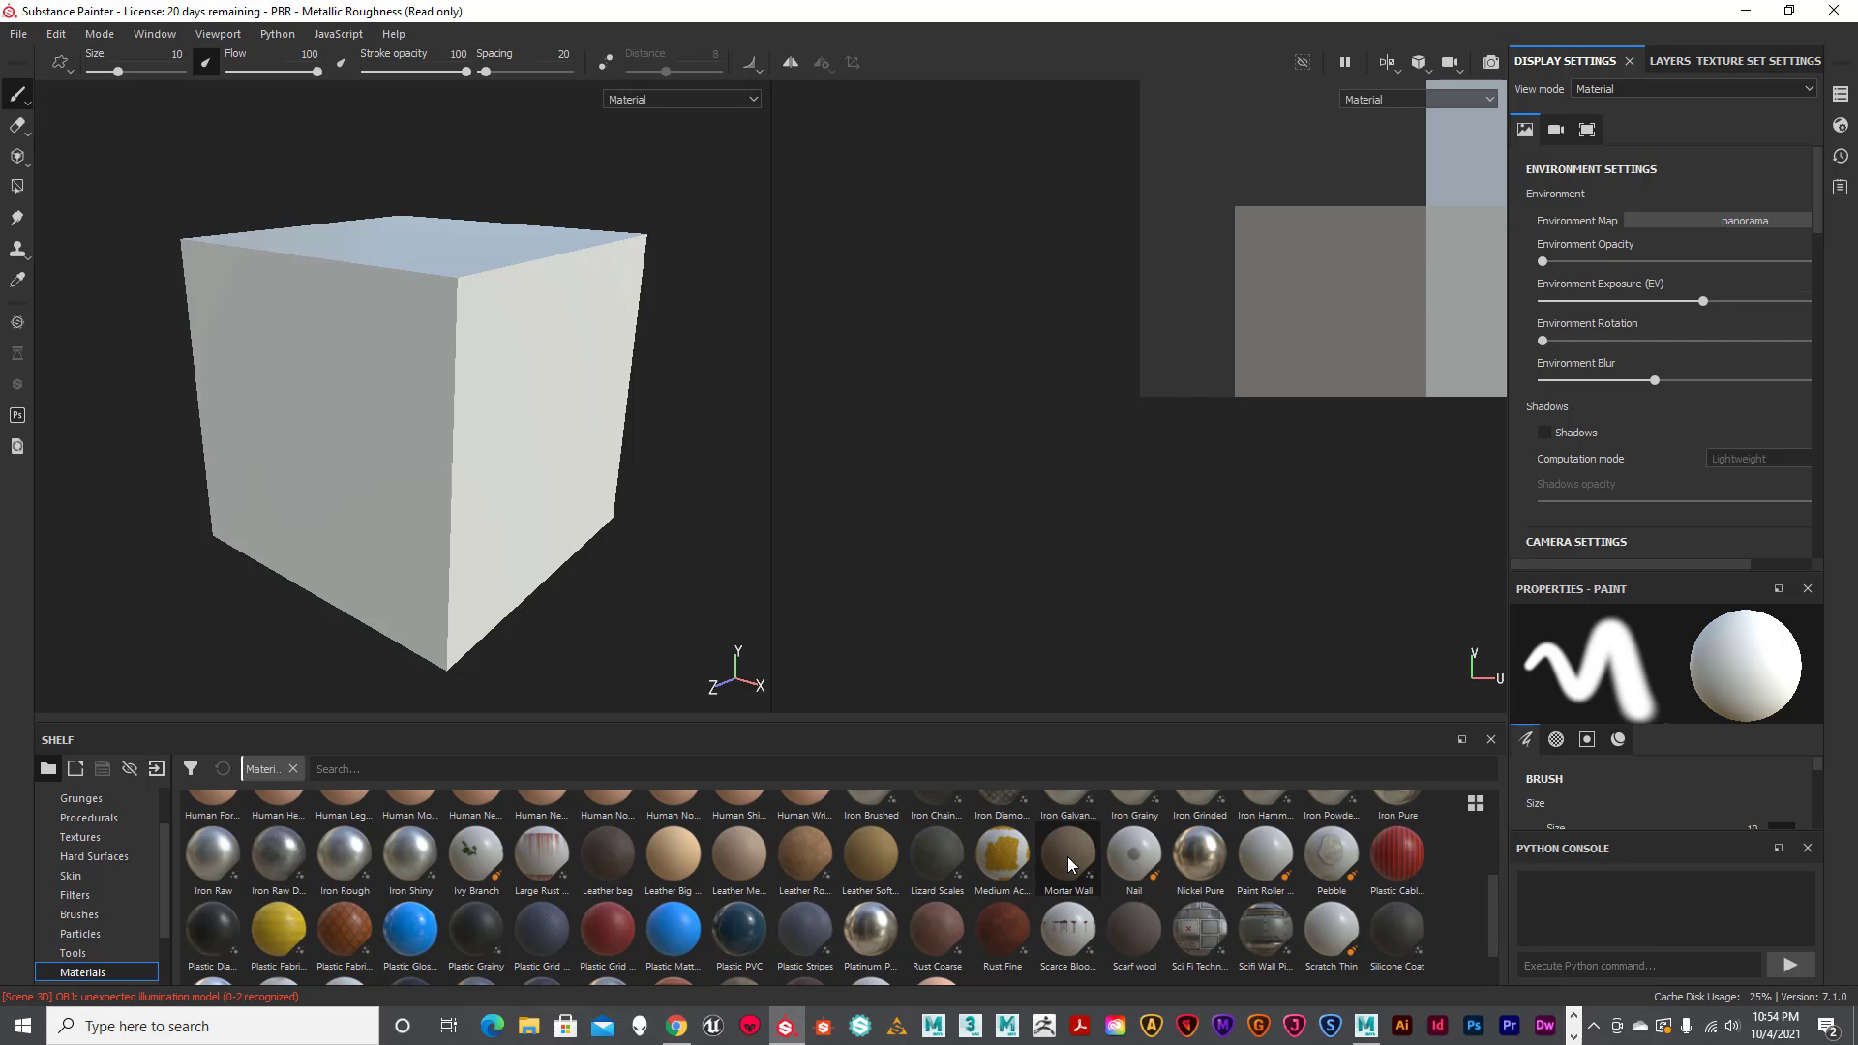
scroll(959, 900, down, 1)
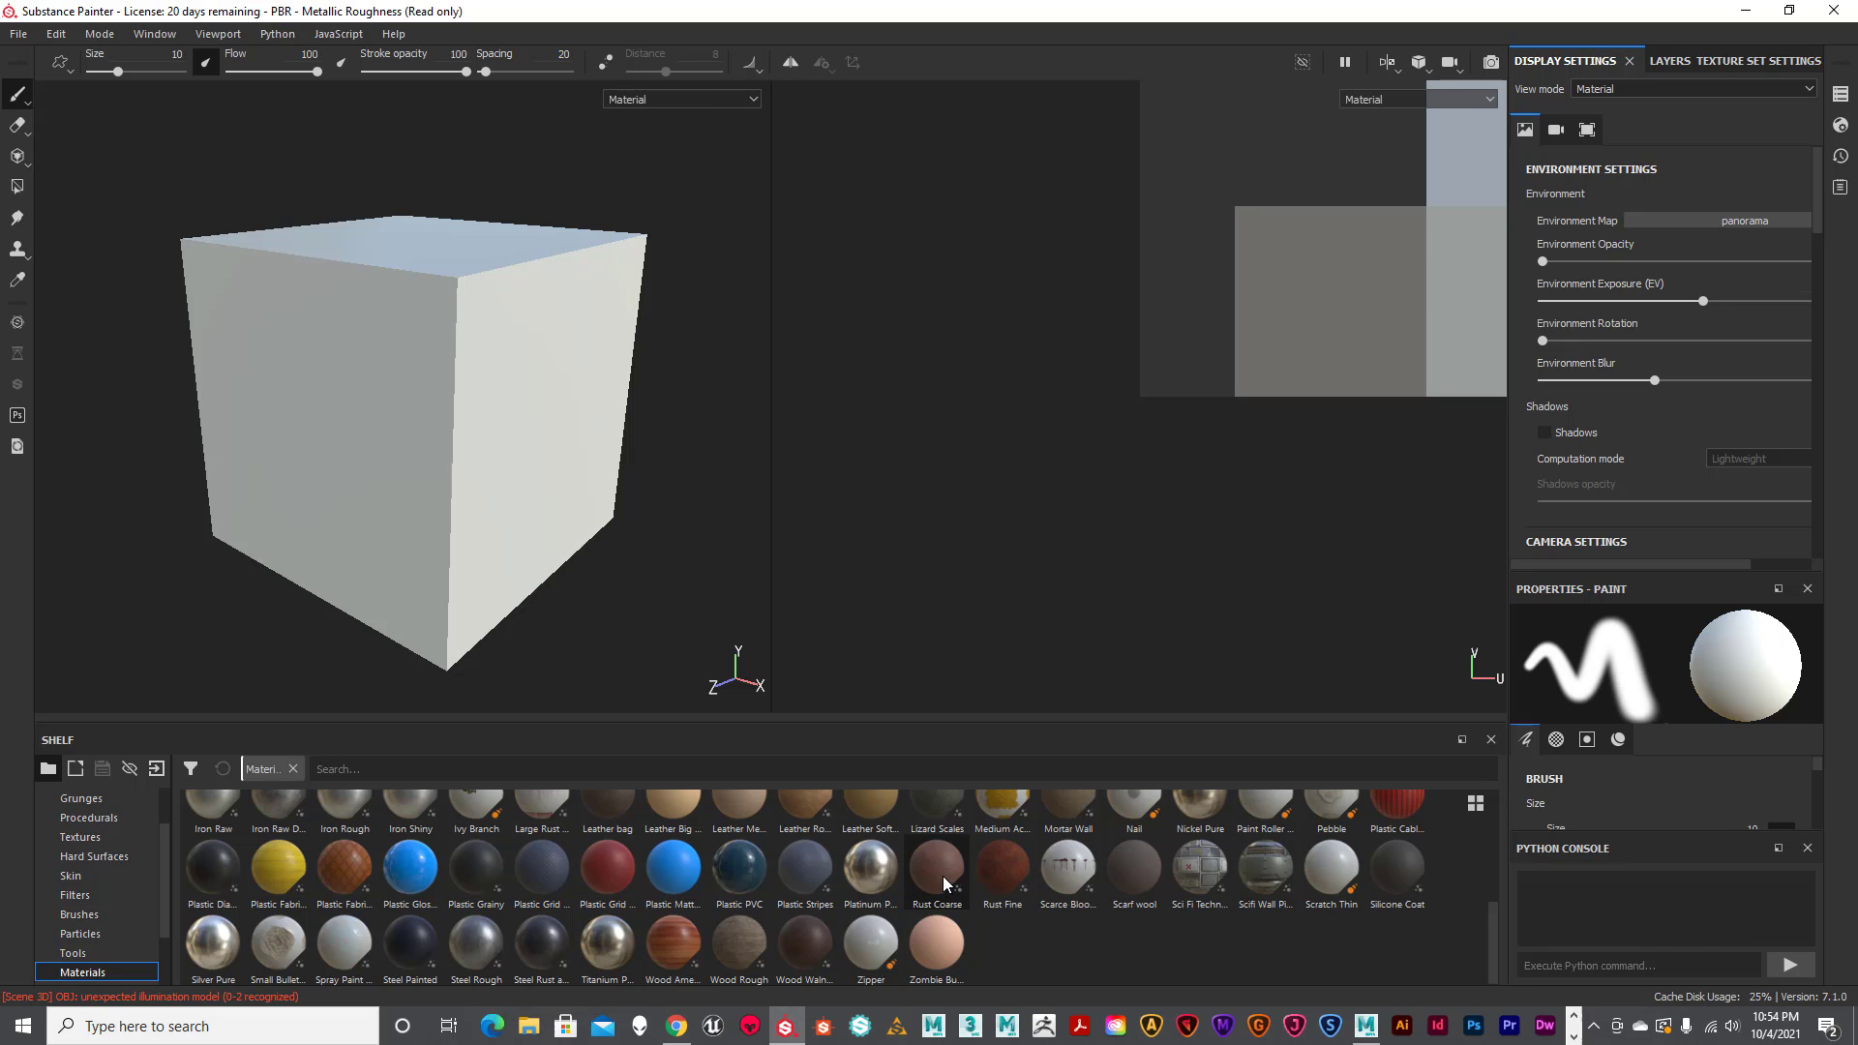
scroll(938, 875, up, 4)
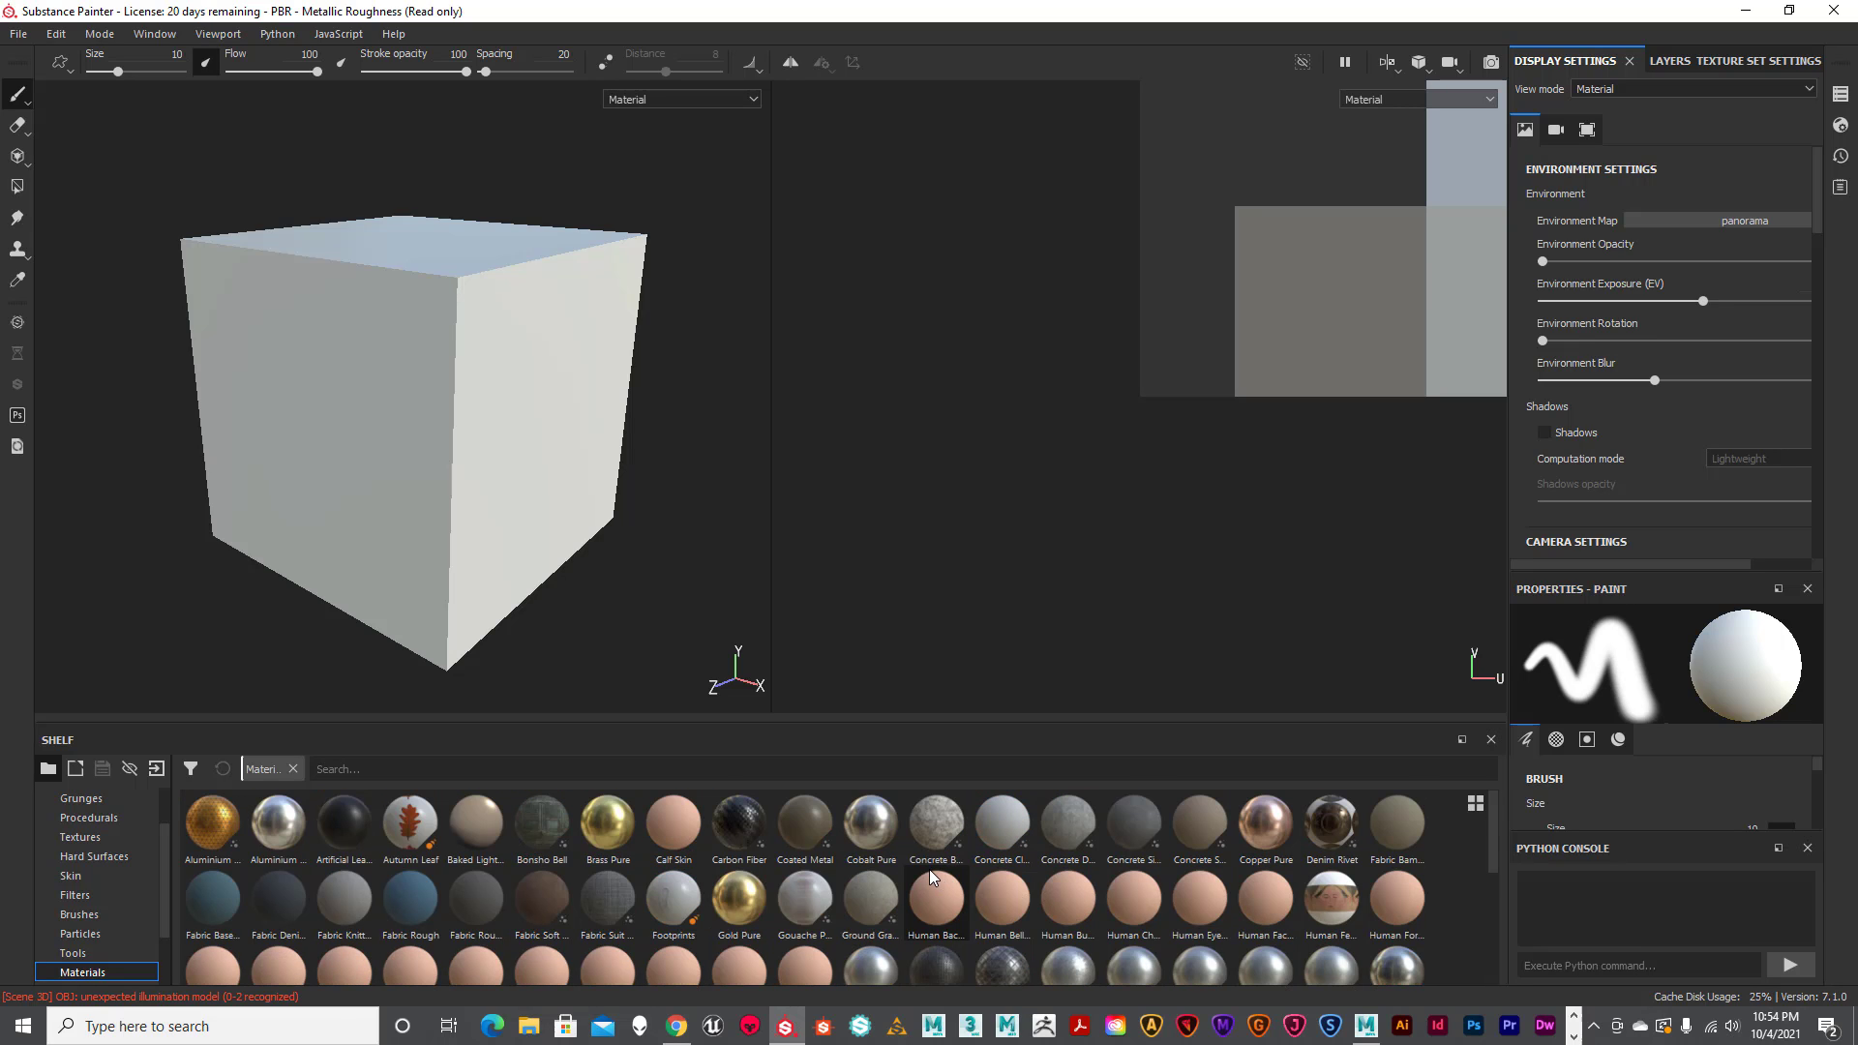
click(538, 825)
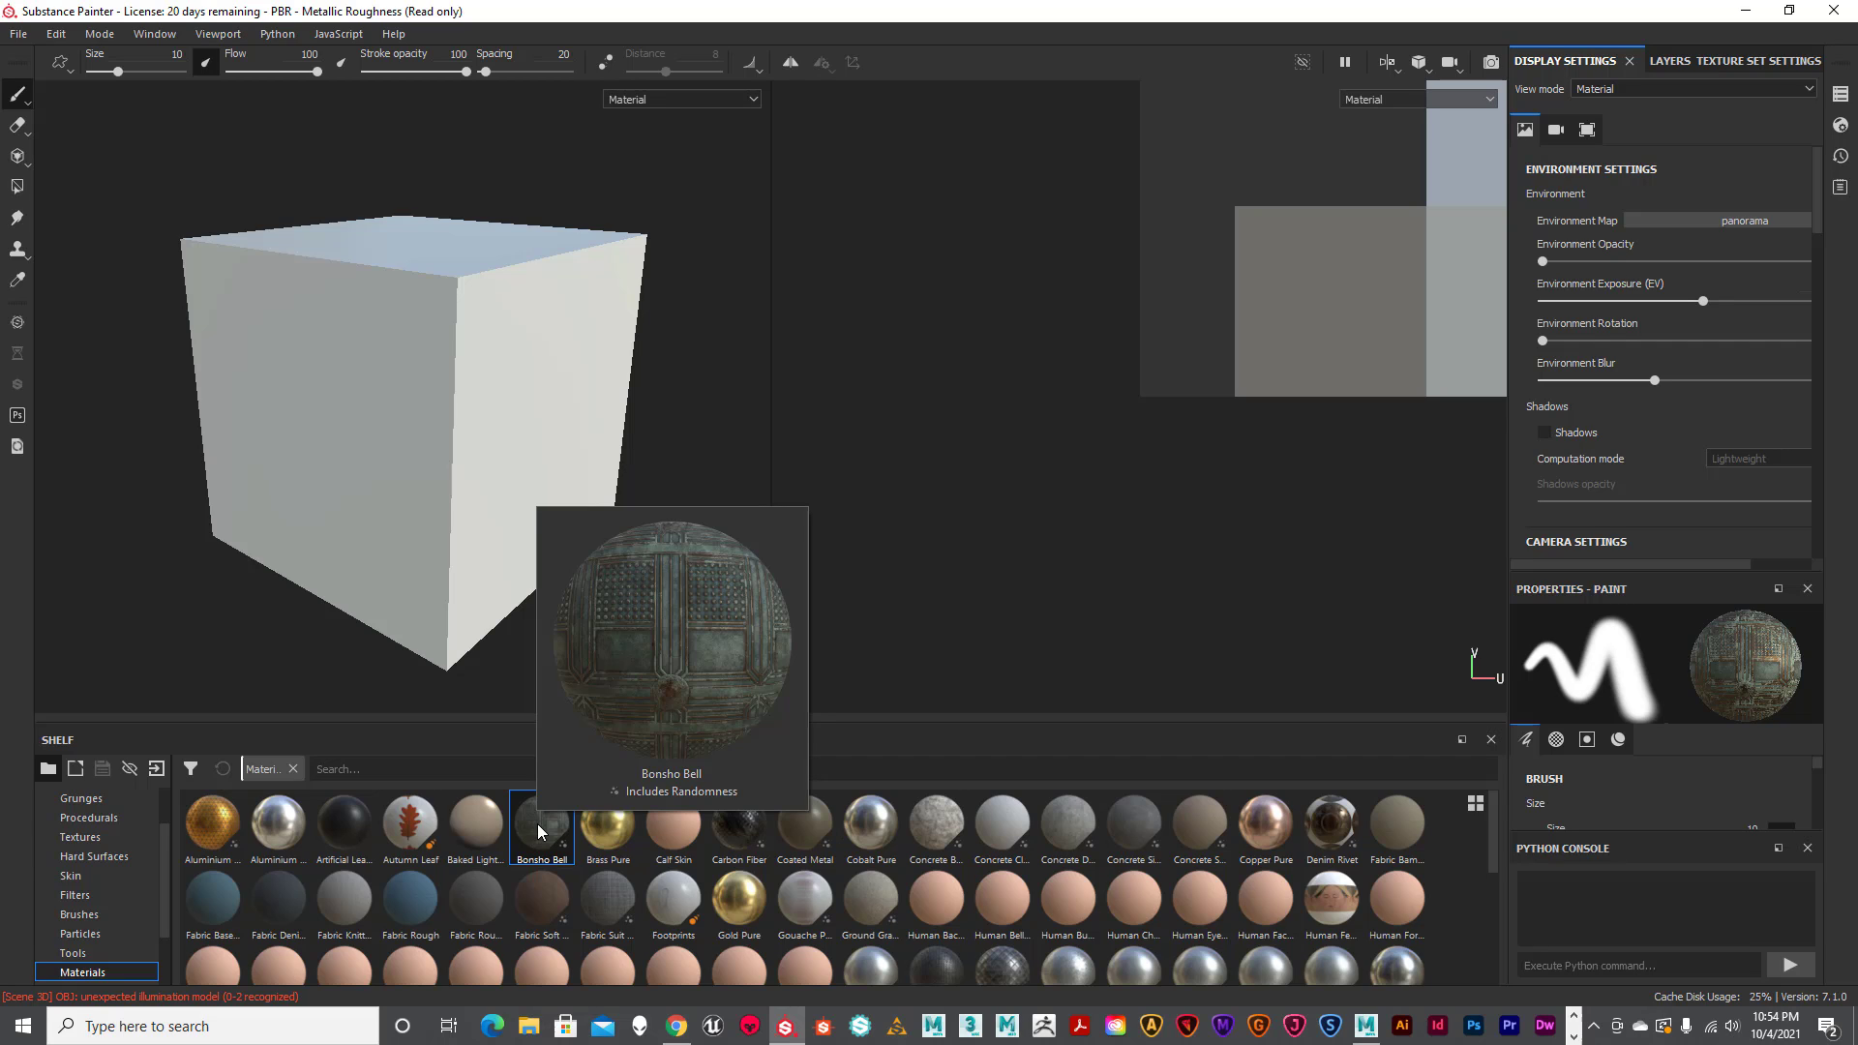
drag(539, 838, 453, 472)
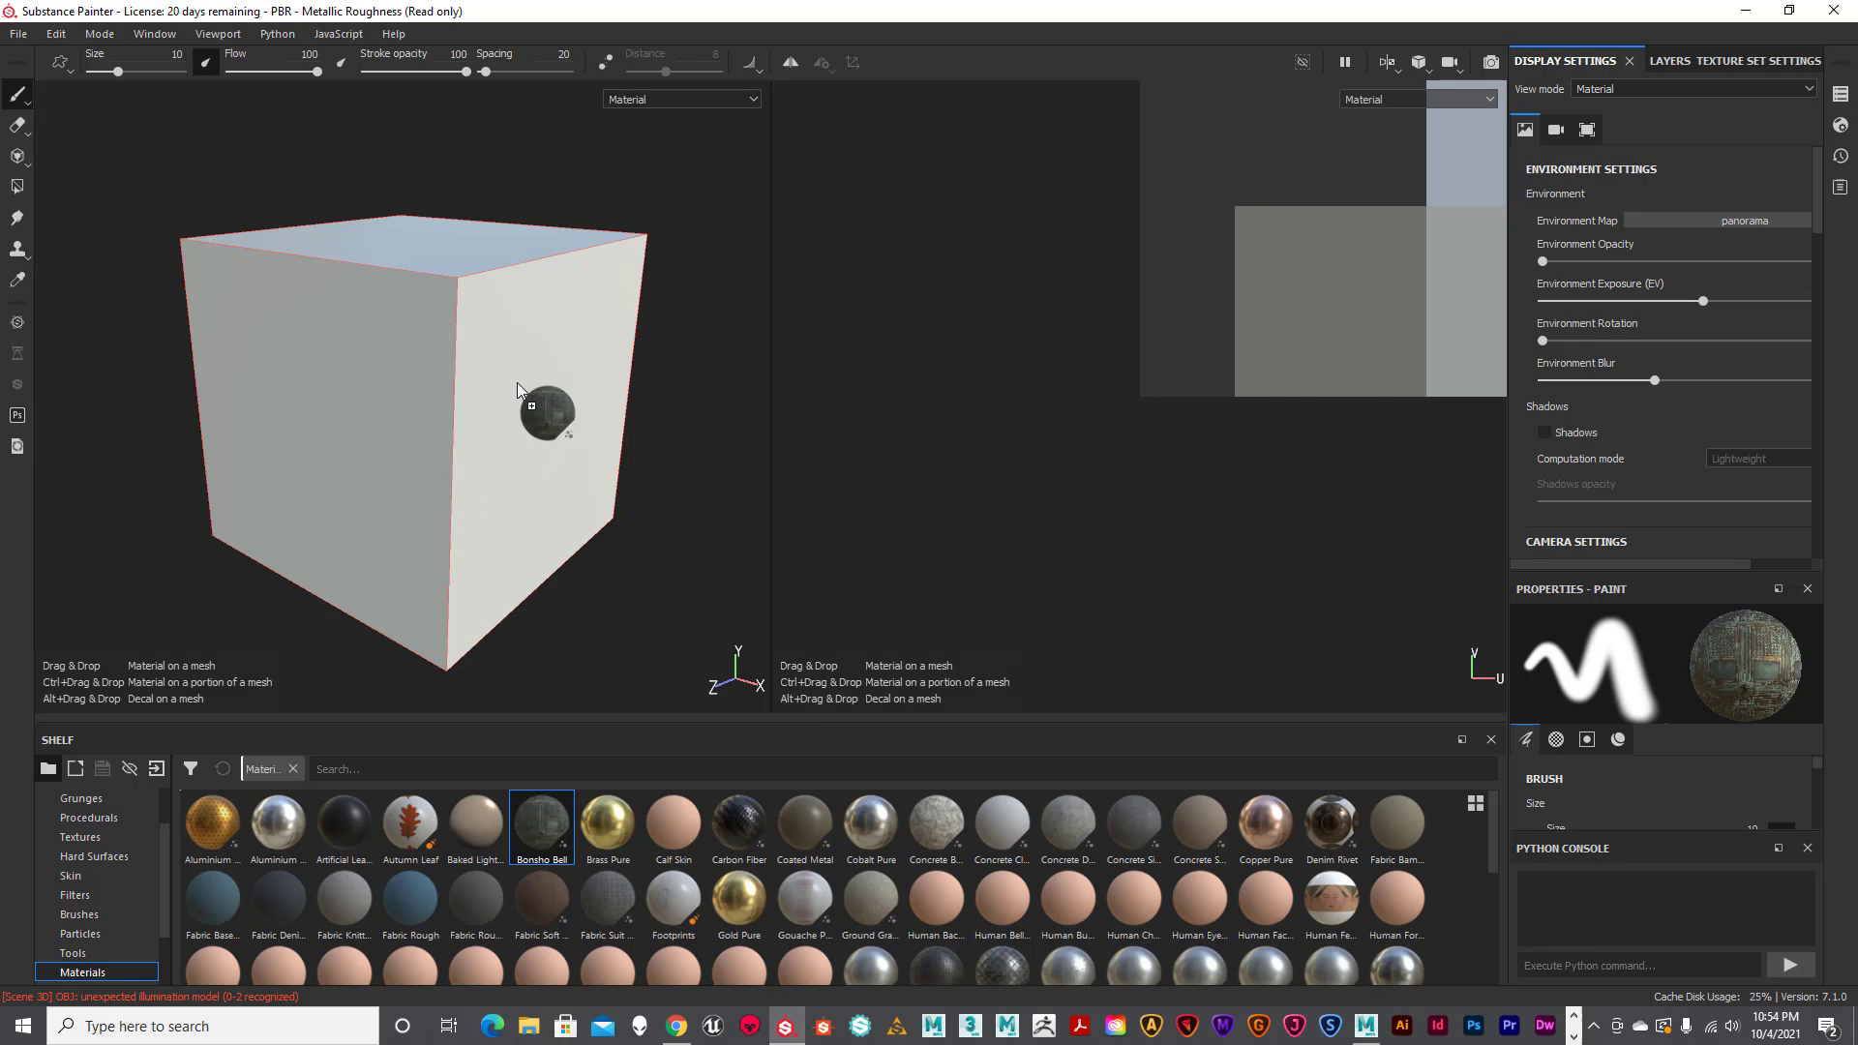
drag(517, 384, 517, 384)
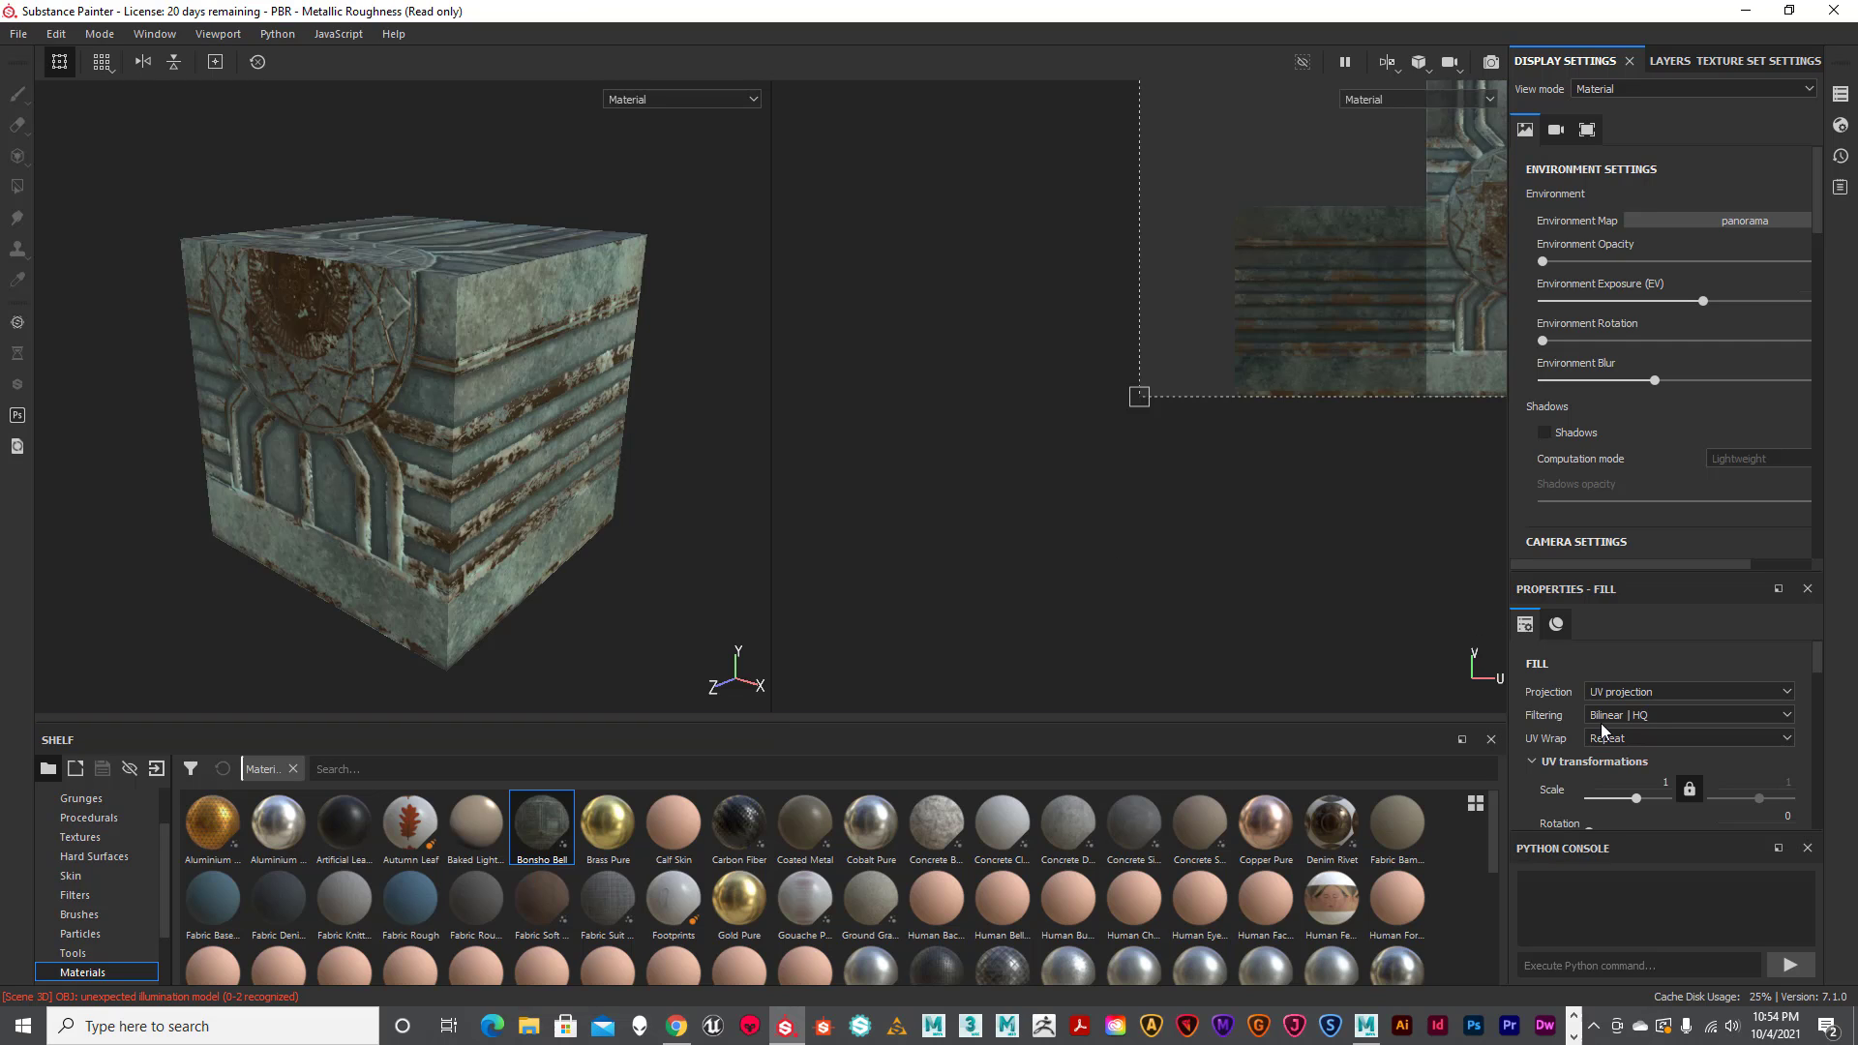
click(1666, 783)
key(Return)
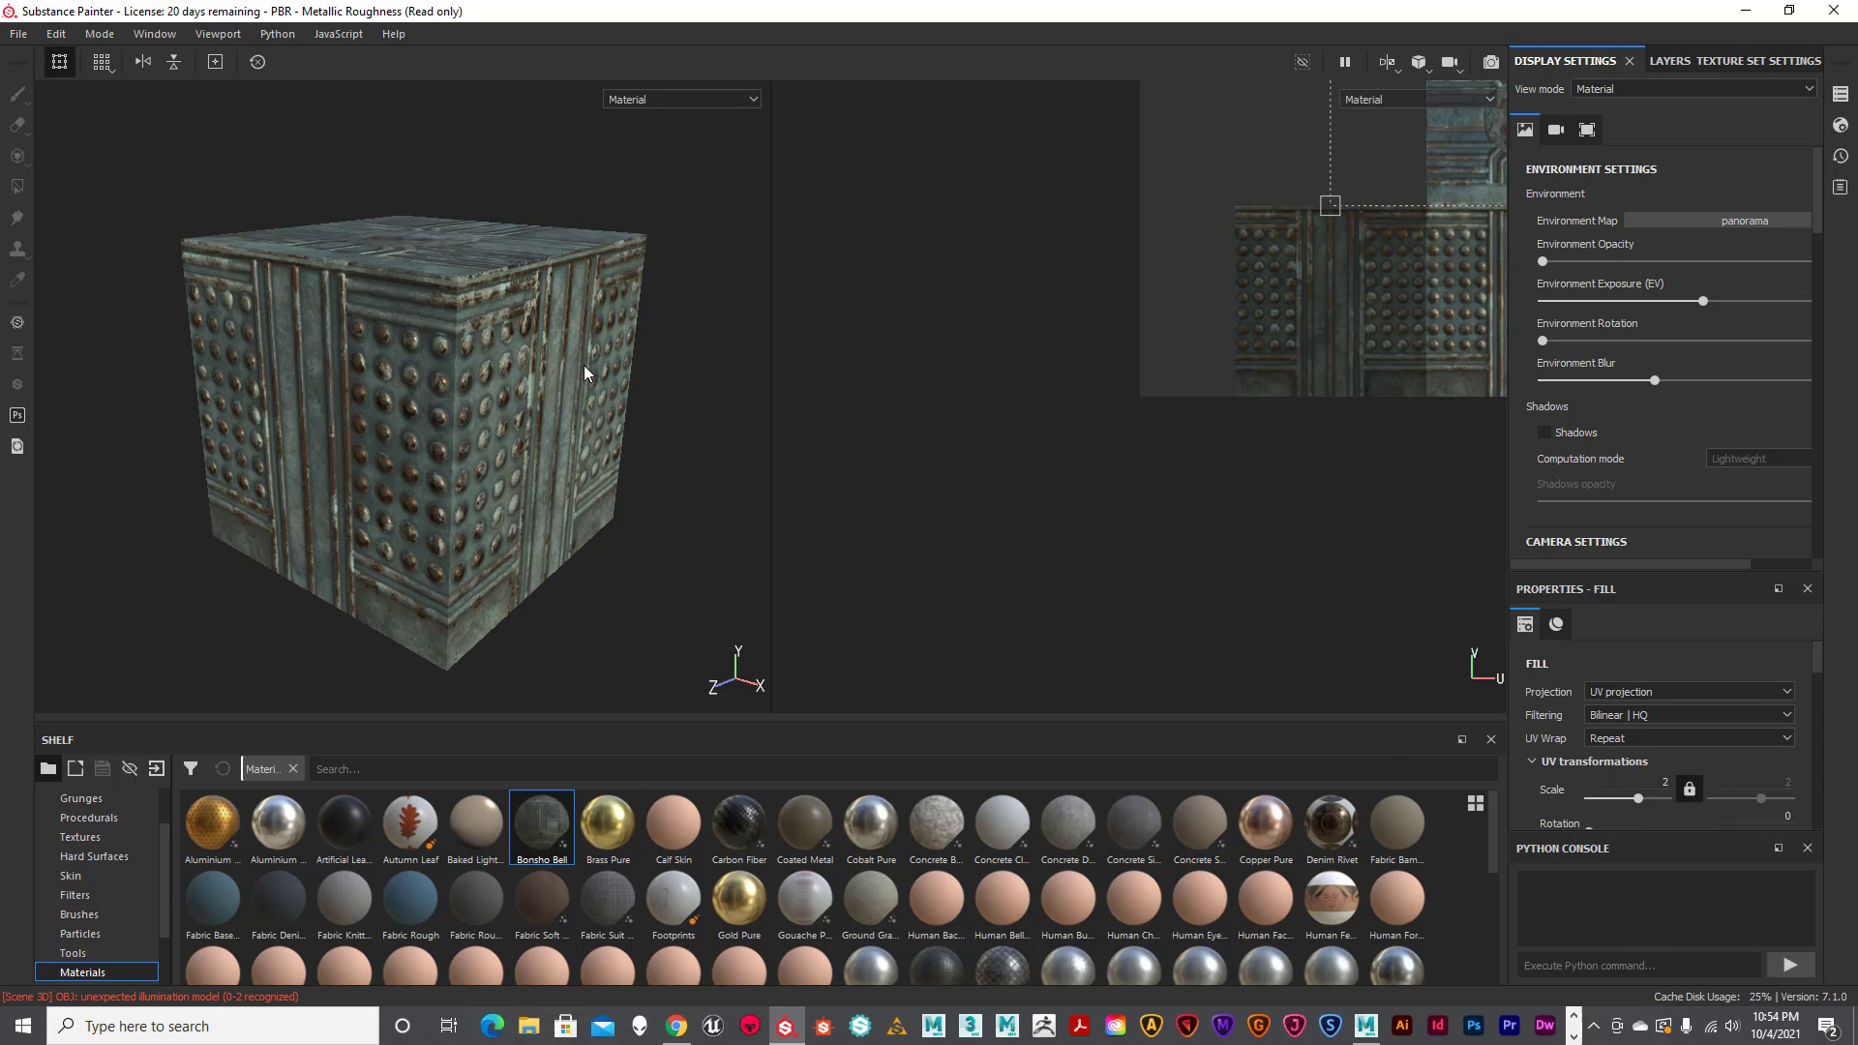
Examine the textured cube from a slightly changed angle in the Base Color and Roughness single-channel views.
mouse_move(534, 362)
alt+mouse_down()
mouse_move(543, 416)
mouse_move(535, 336)
mouse_move(484, 334)
mouse_move(524, 341)
alt+mouse_up()
alt+middle_drag(523, 341, 521, 281)
mouse_move(521, 280)
alt+mouse_down()
mouse_move(527, 311)
mouse_move(498, 294)
alt+mouse_up()
alt+middle_drag(498, 294, 495, 314)
mouse_move(495, 314)
alt+mouse_down()
mouse_move(511, 309)
mouse_move(495, 317)
alt+mouse_up()
click(753, 100)
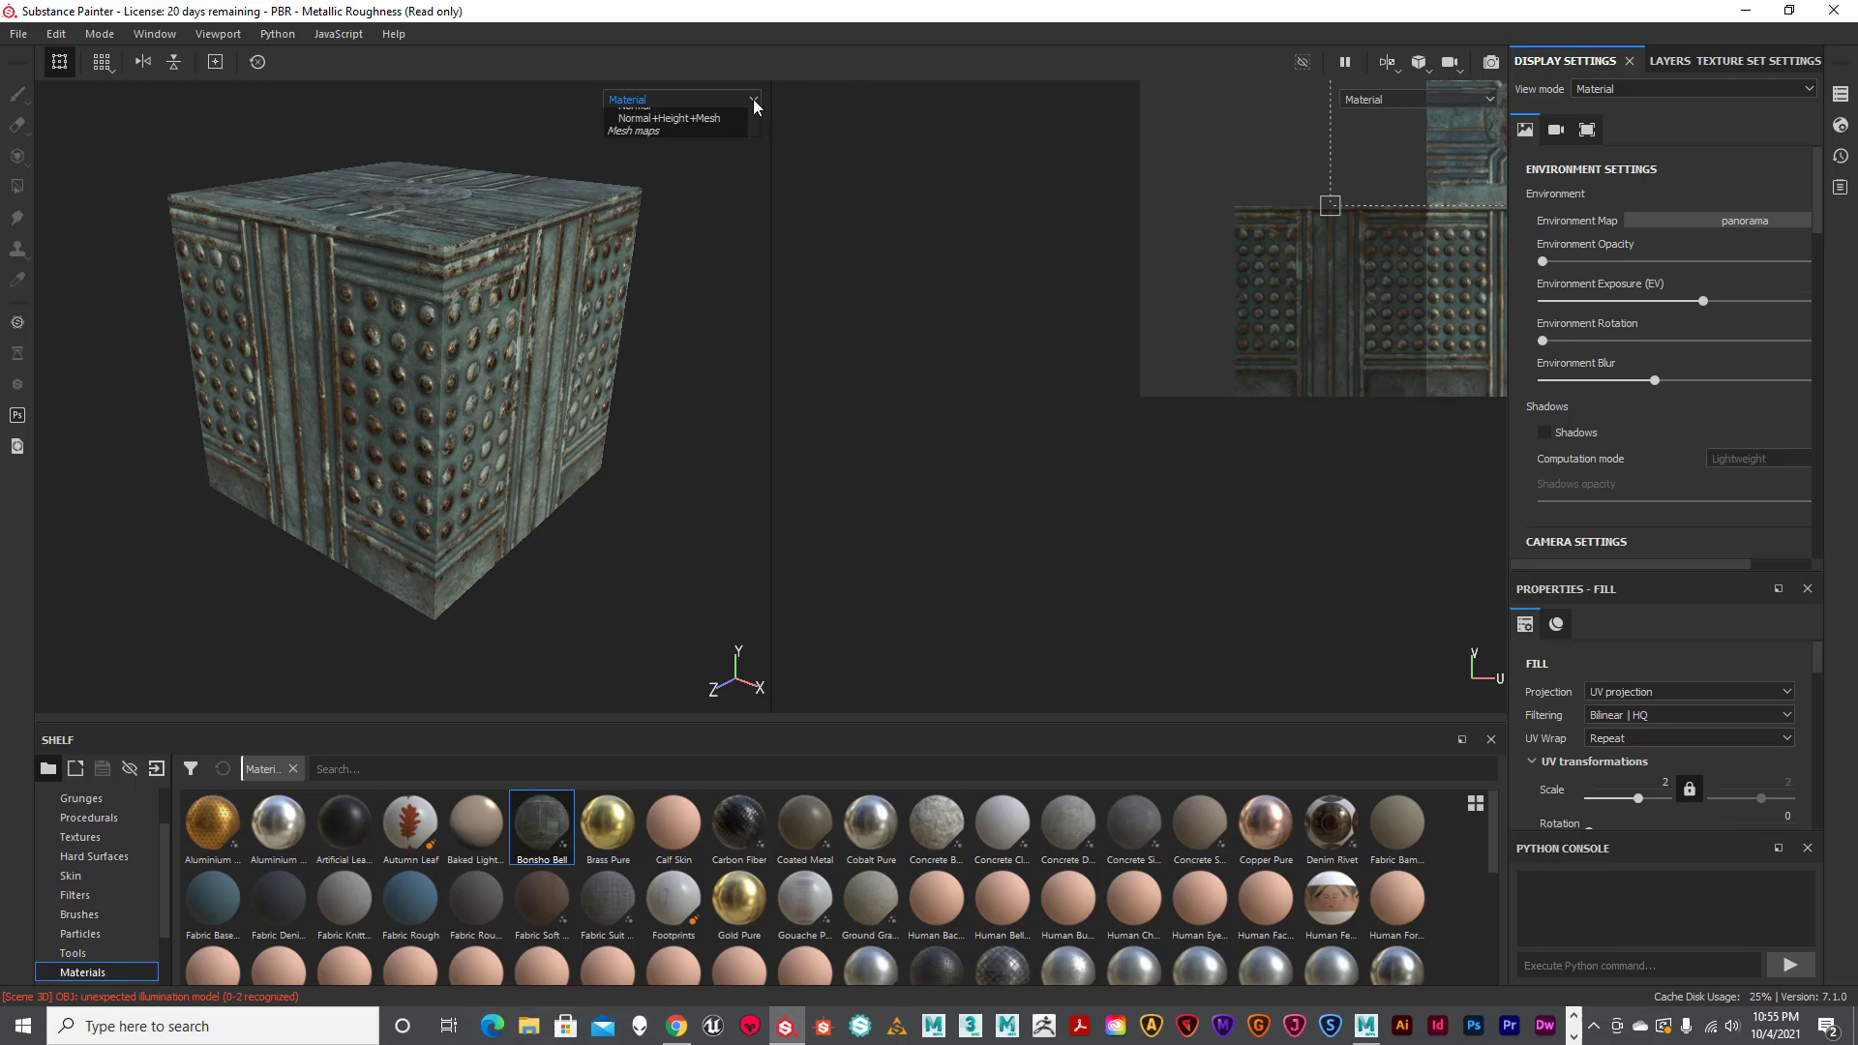
click(687, 154)
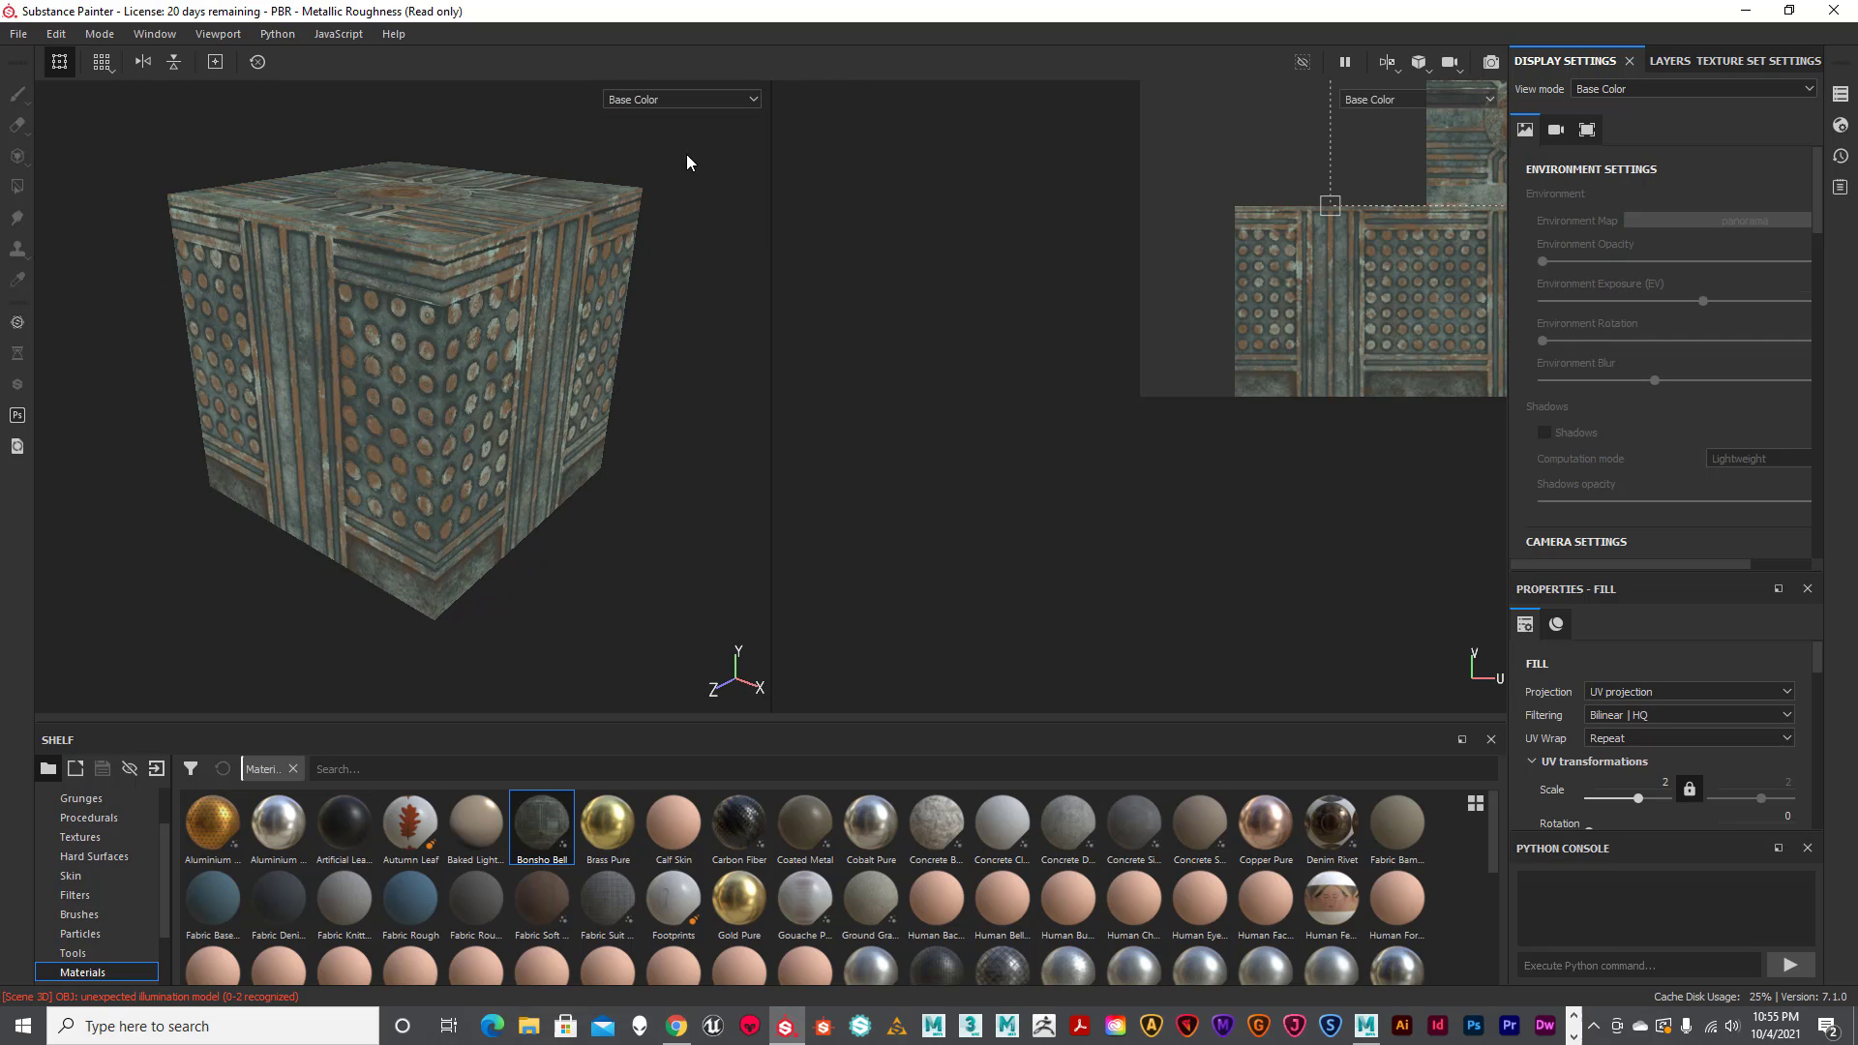
click(749, 99)
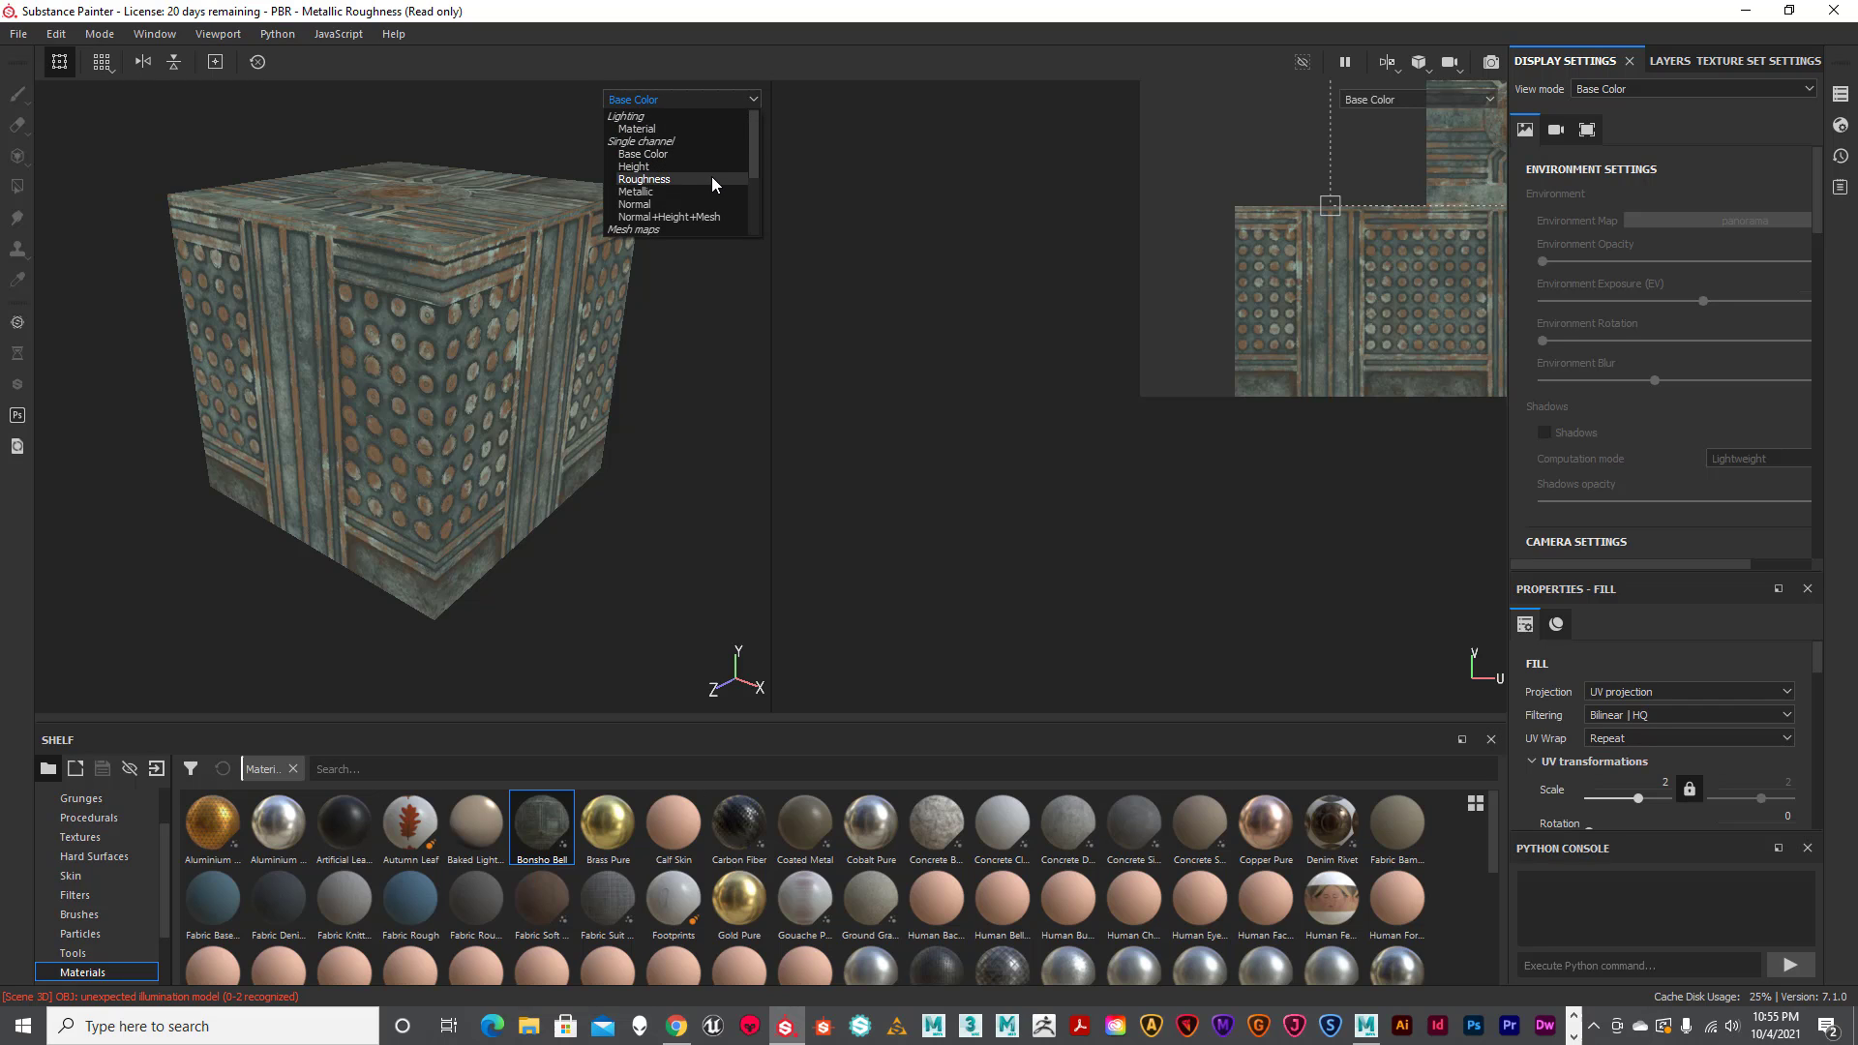
click(711, 178)
Inspect the cube's Metallic, Normal and Height channels one at a time, and return the view mode to Material.
click(754, 101)
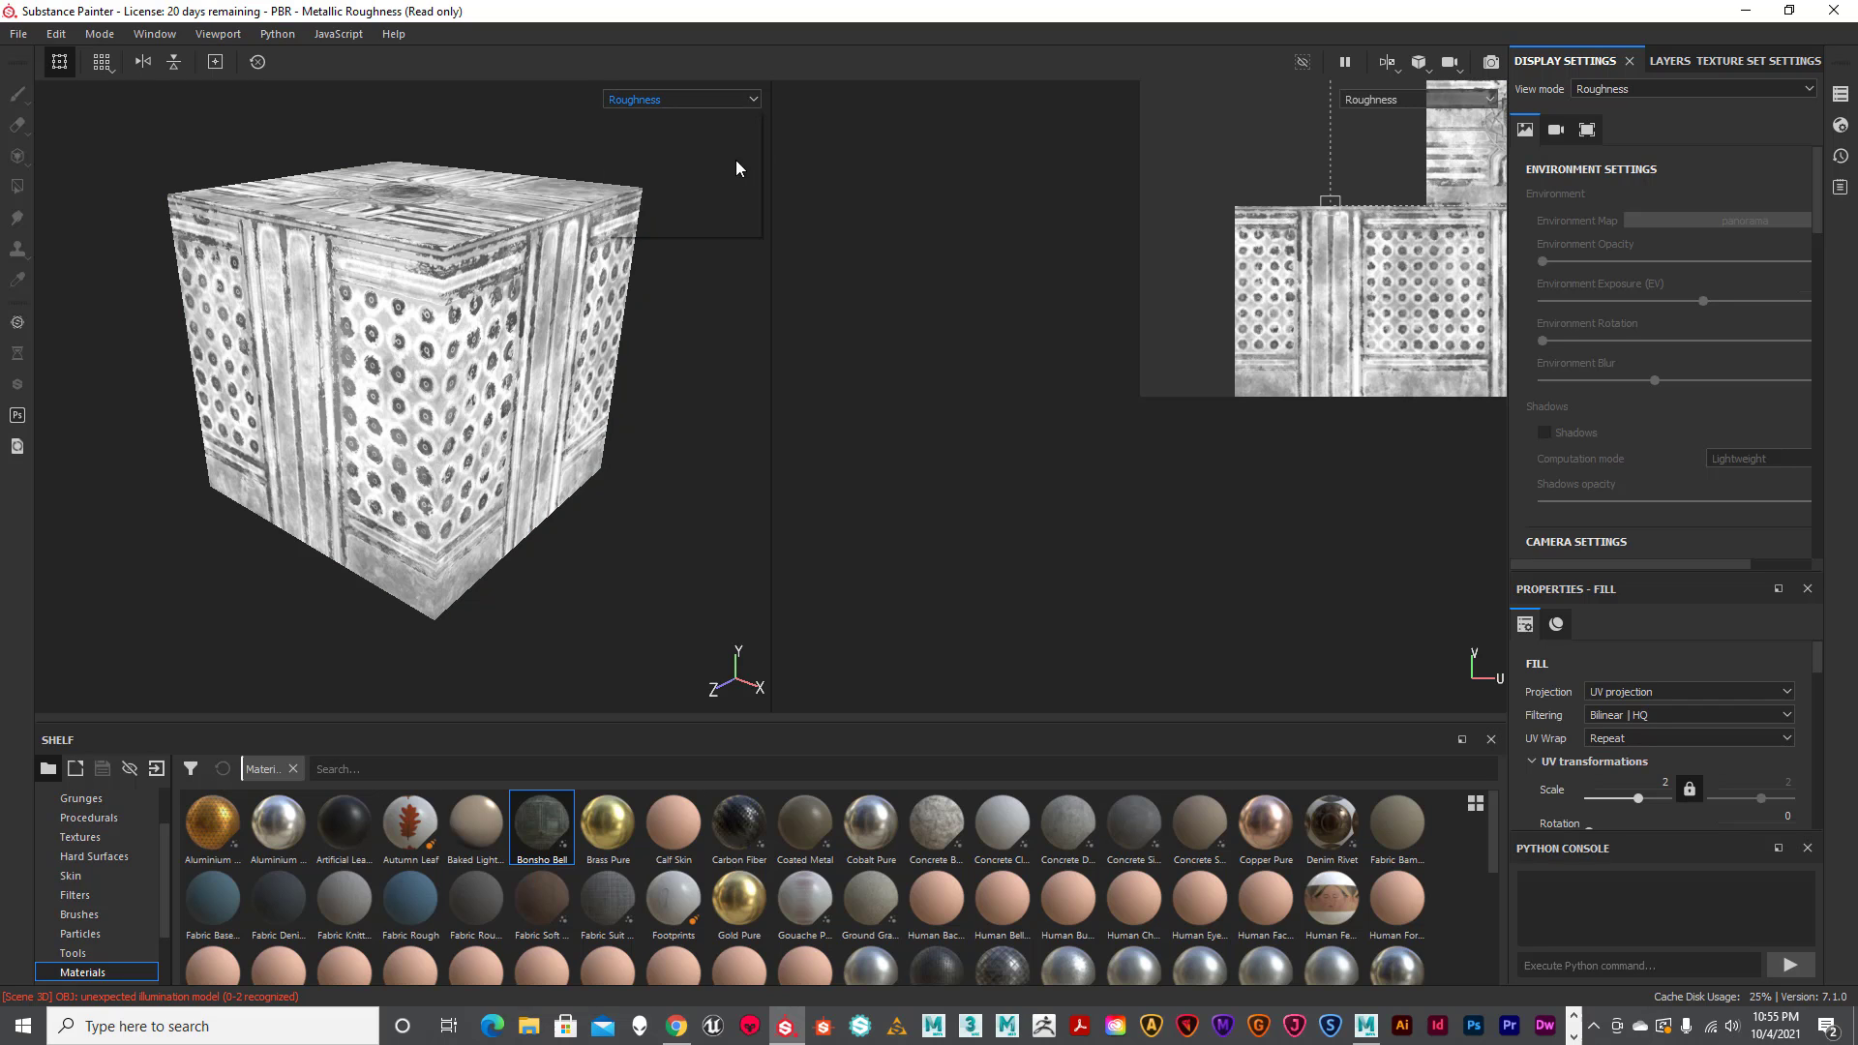
click(716, 196)
click(754, 102)
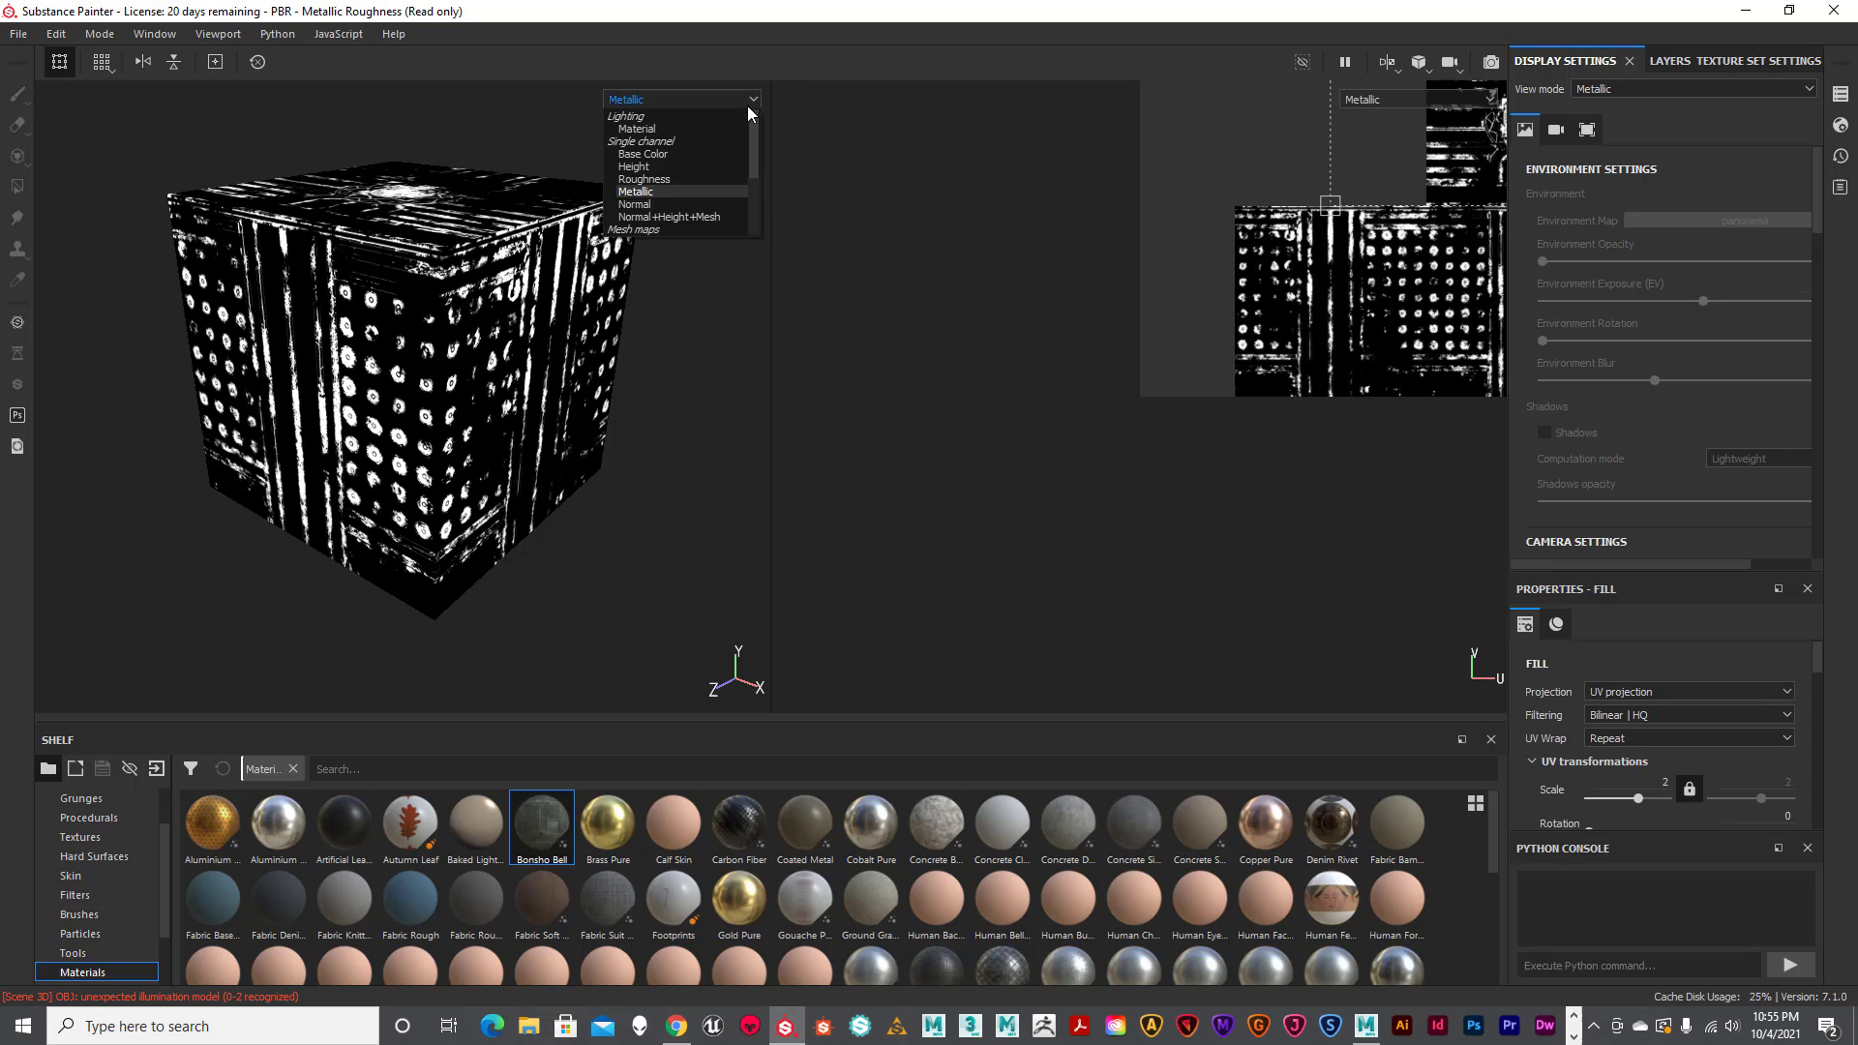
click(694, 203)
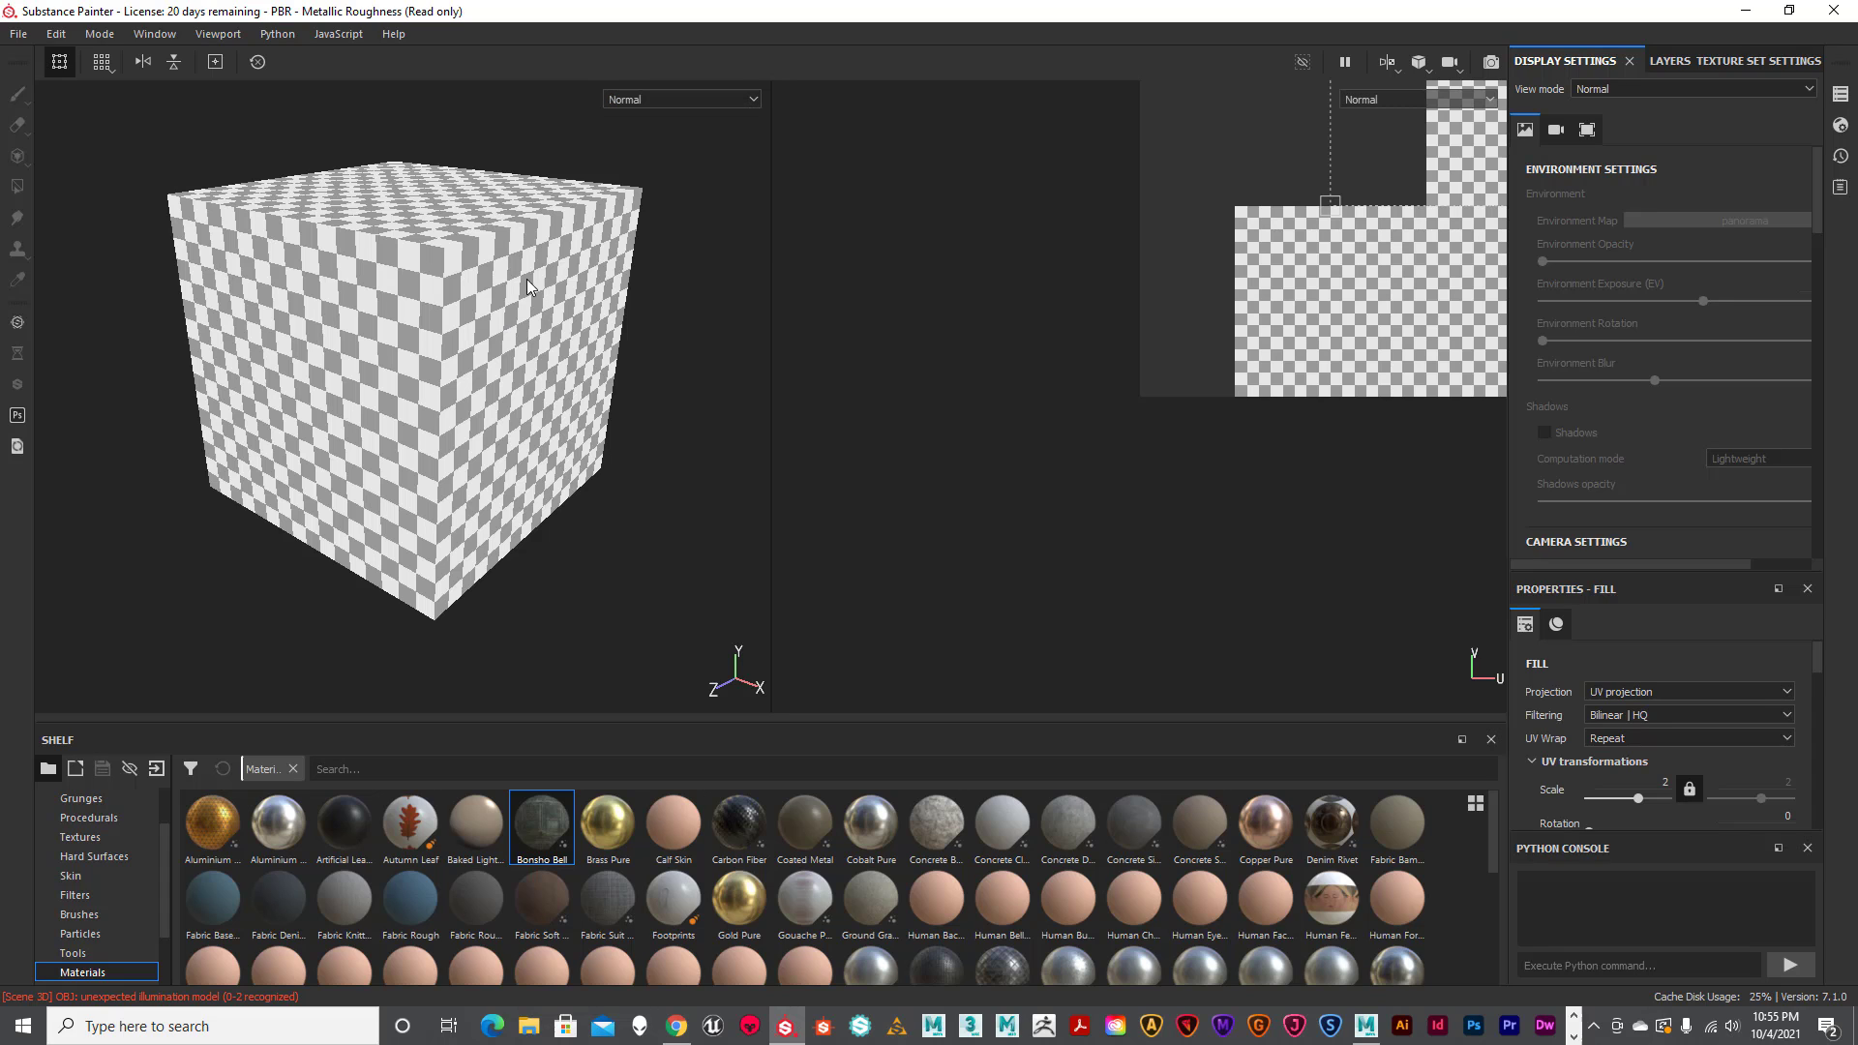
click(754, 99)
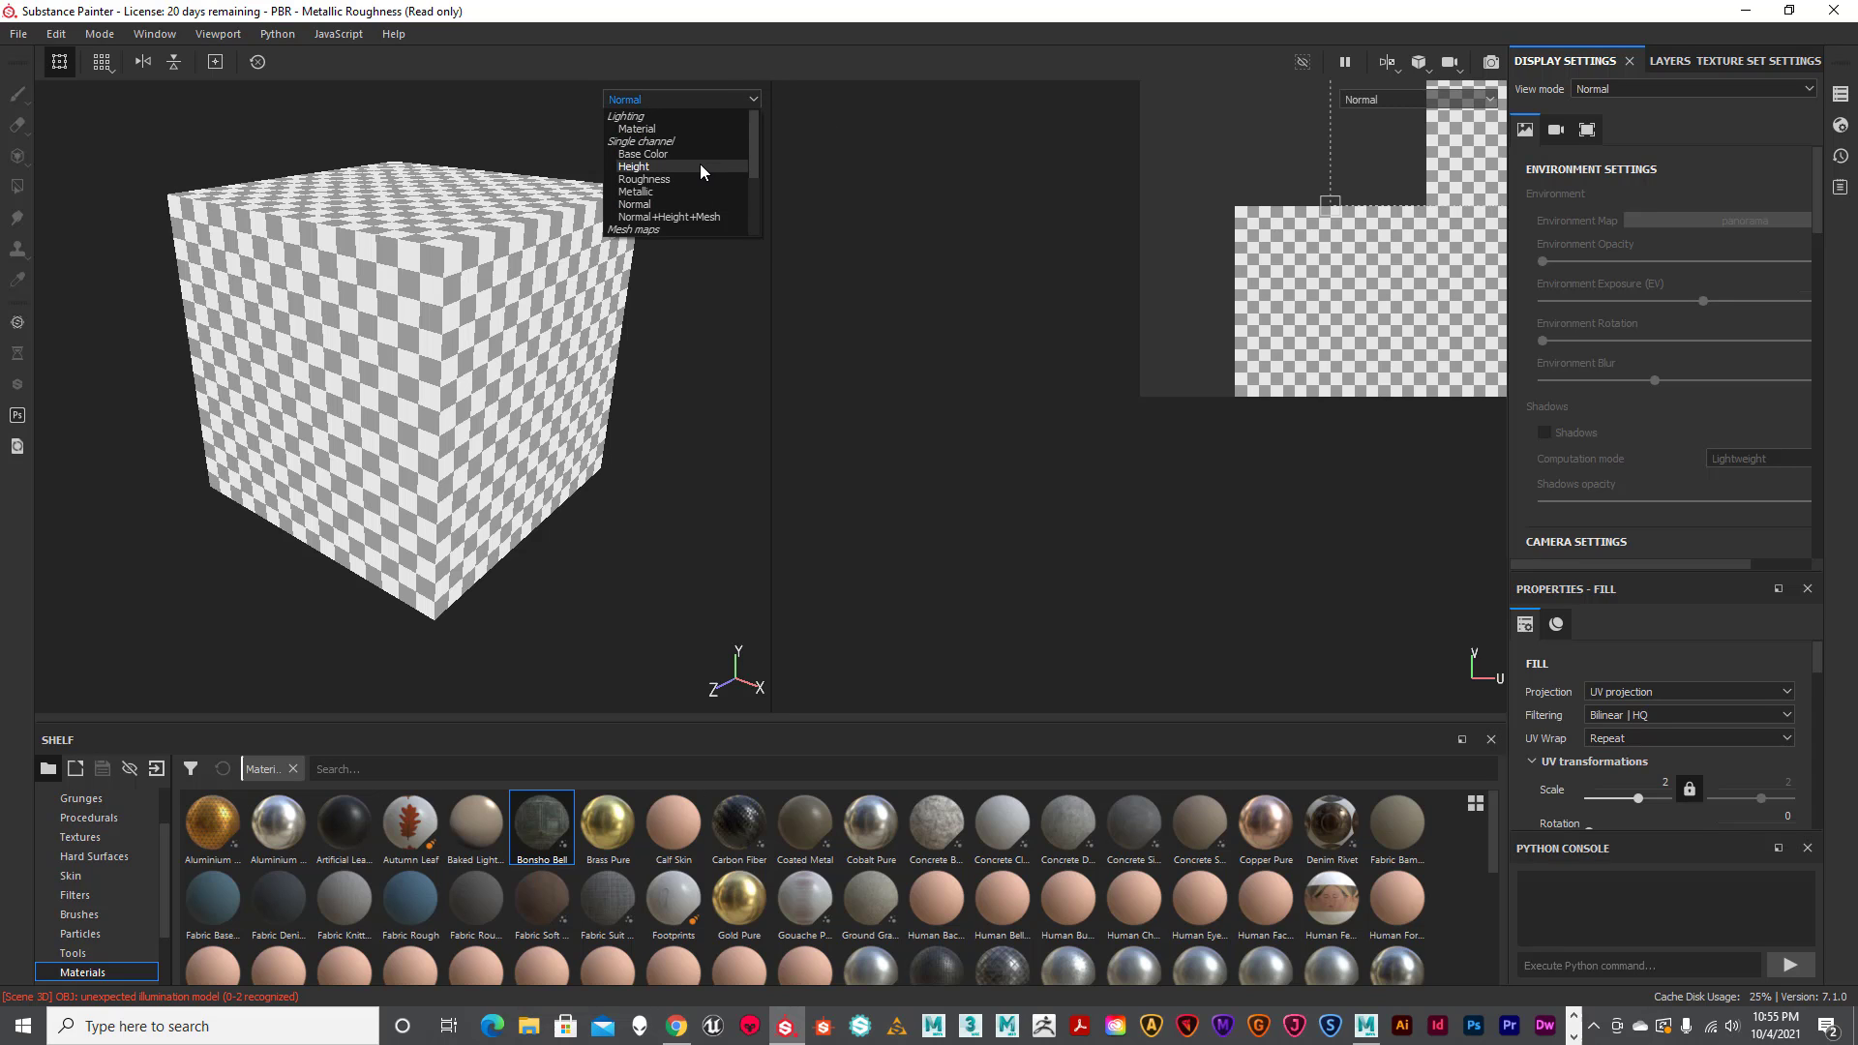
click(676, 165)
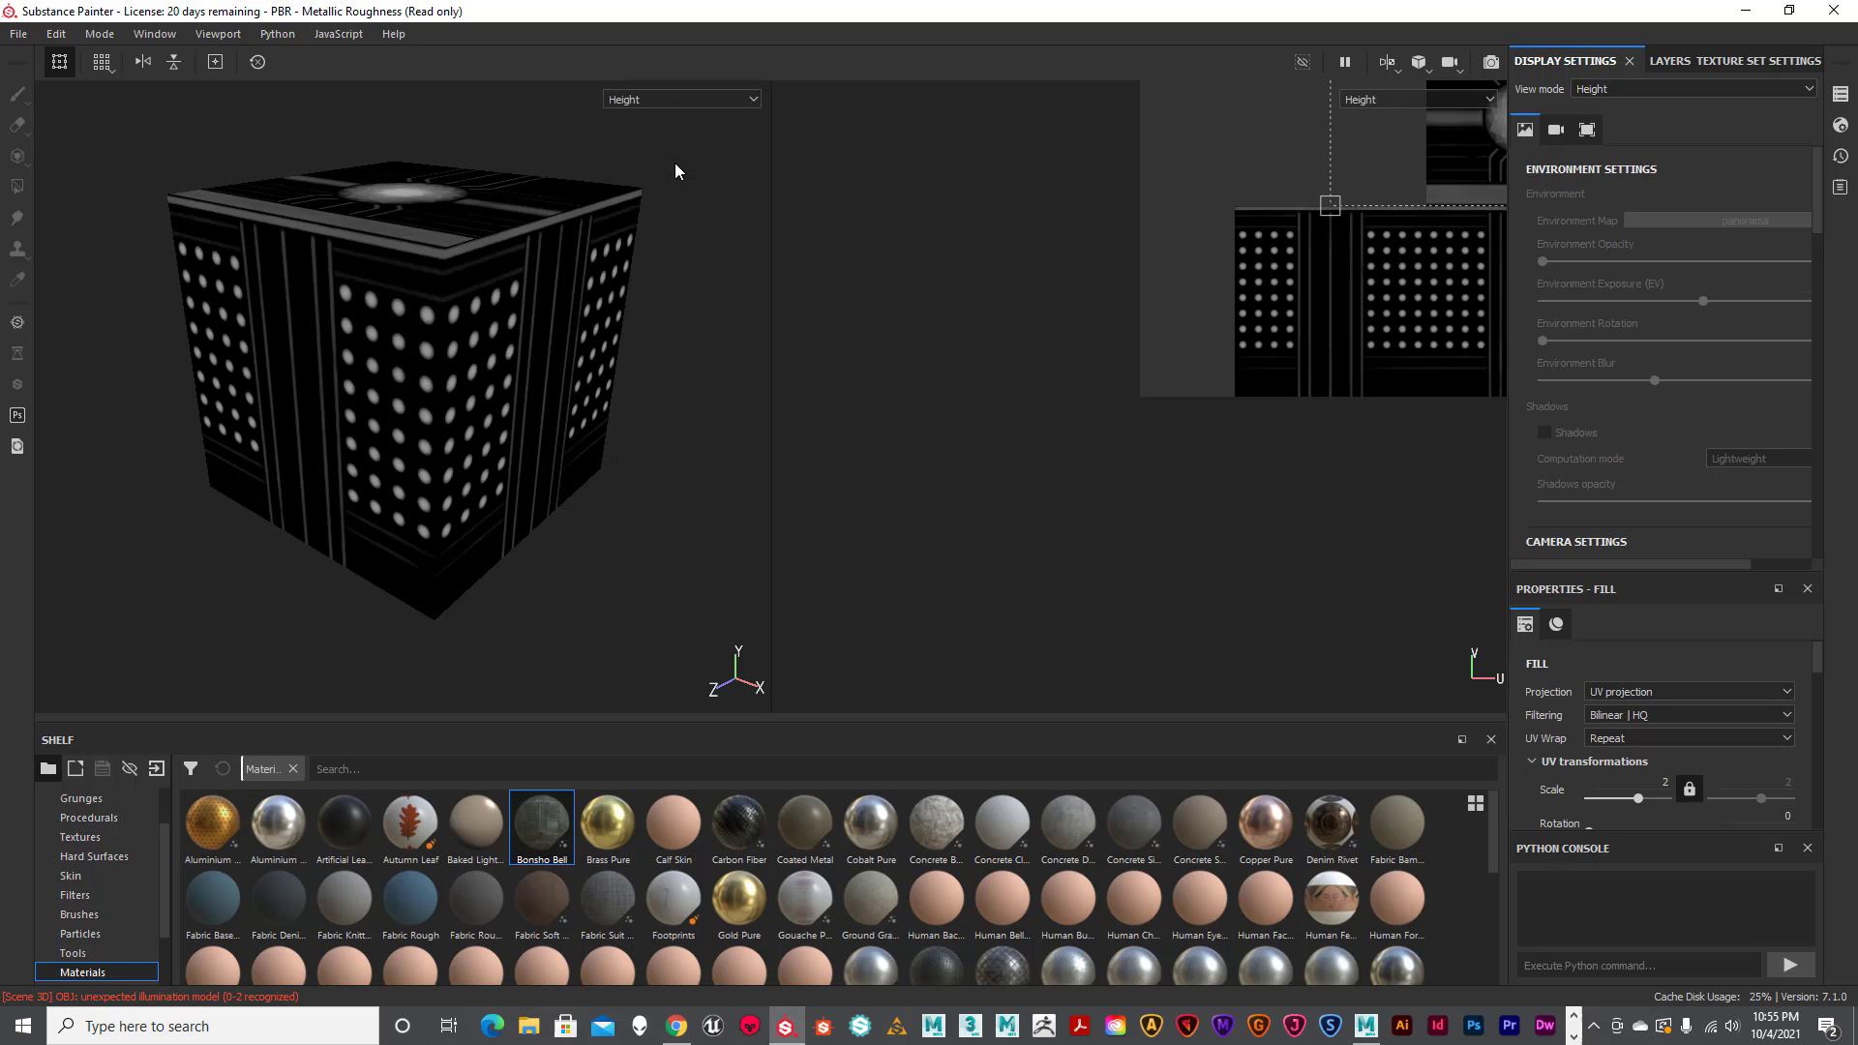
click(754, 100)
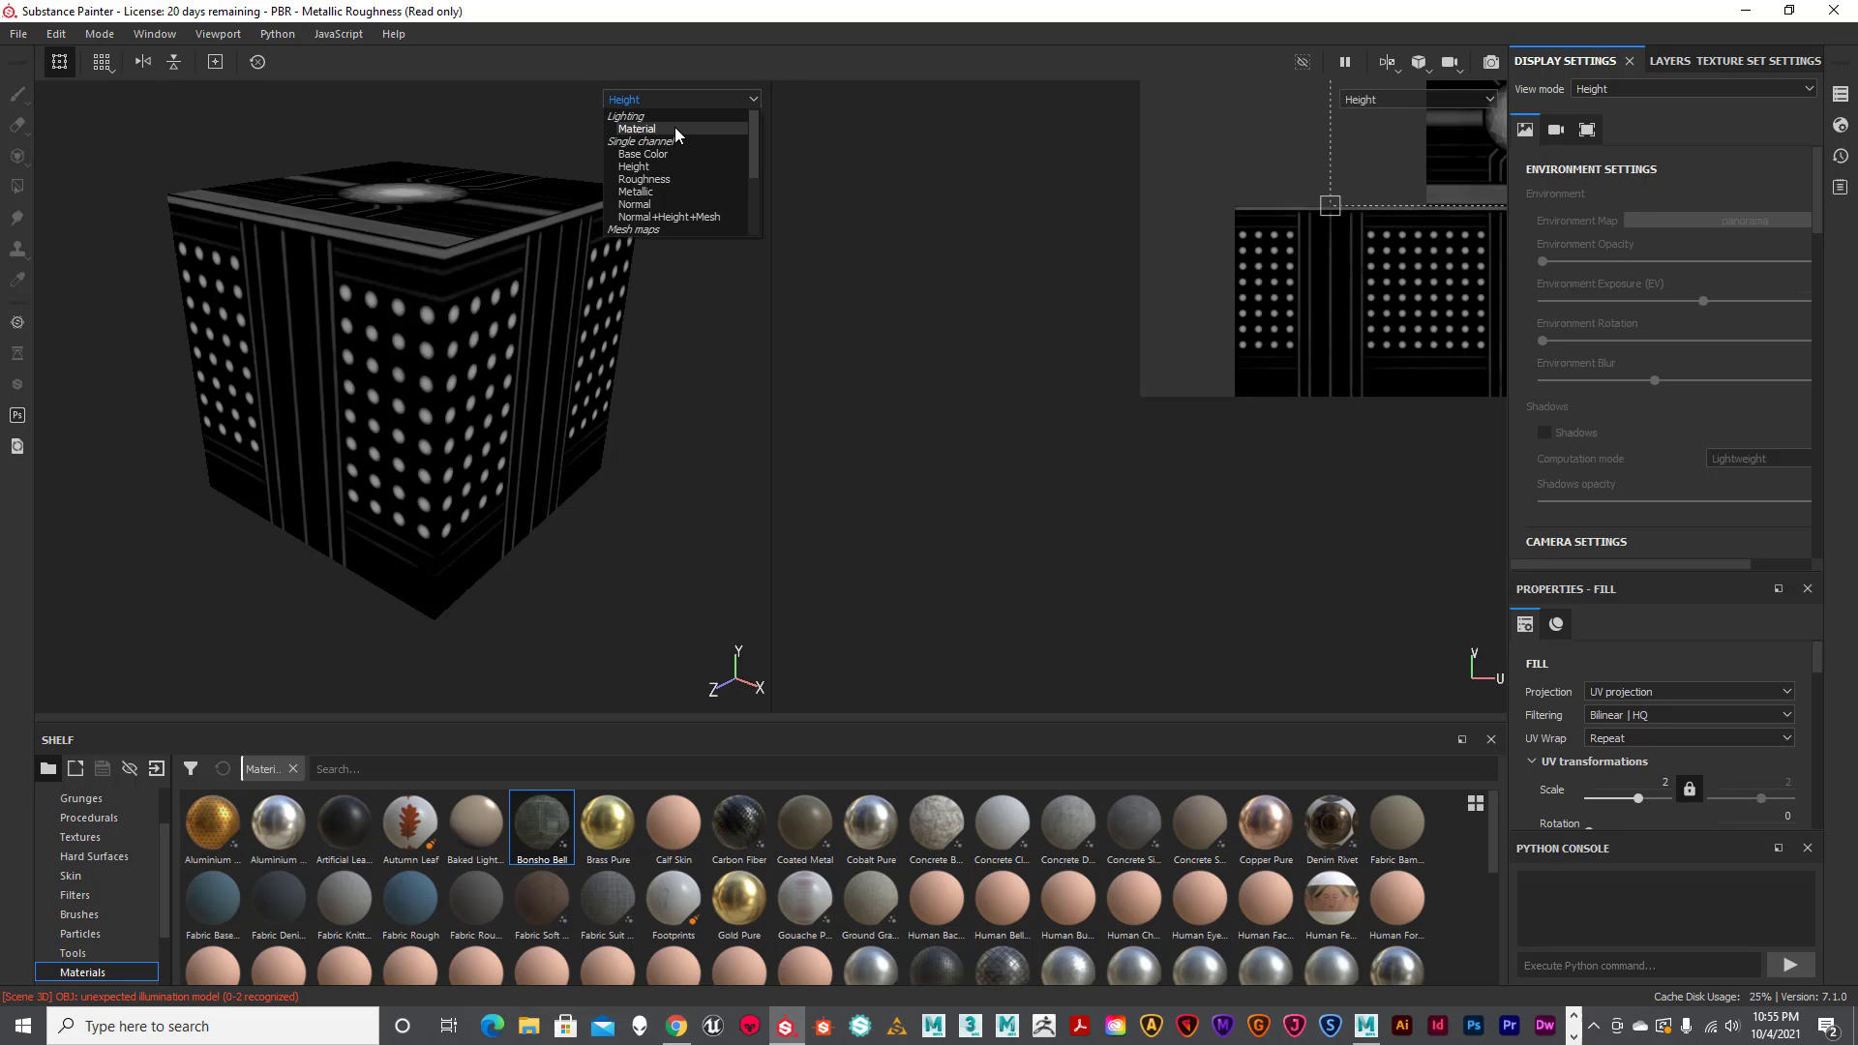
click(672, 130)
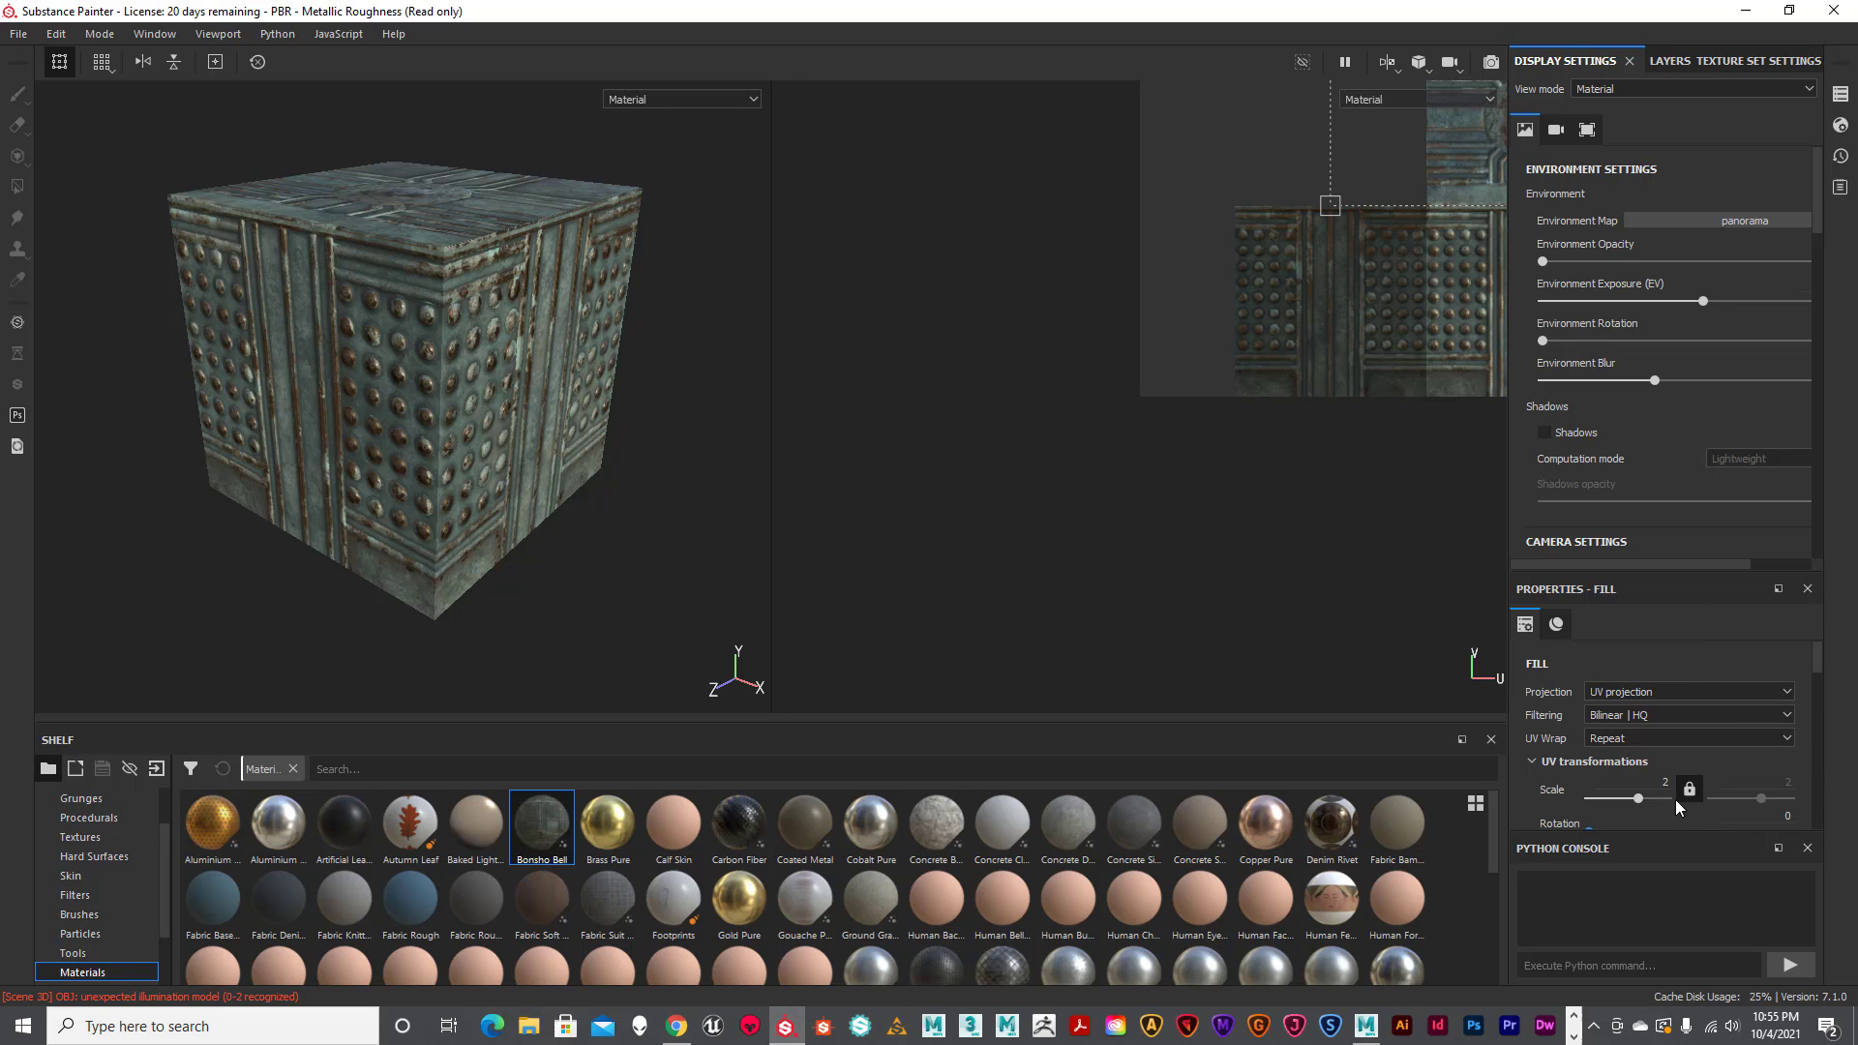
Enable the fill's nrm channel and check the cube in the Normal view before returning to Material.
scroll(1677, 803, down, 3)
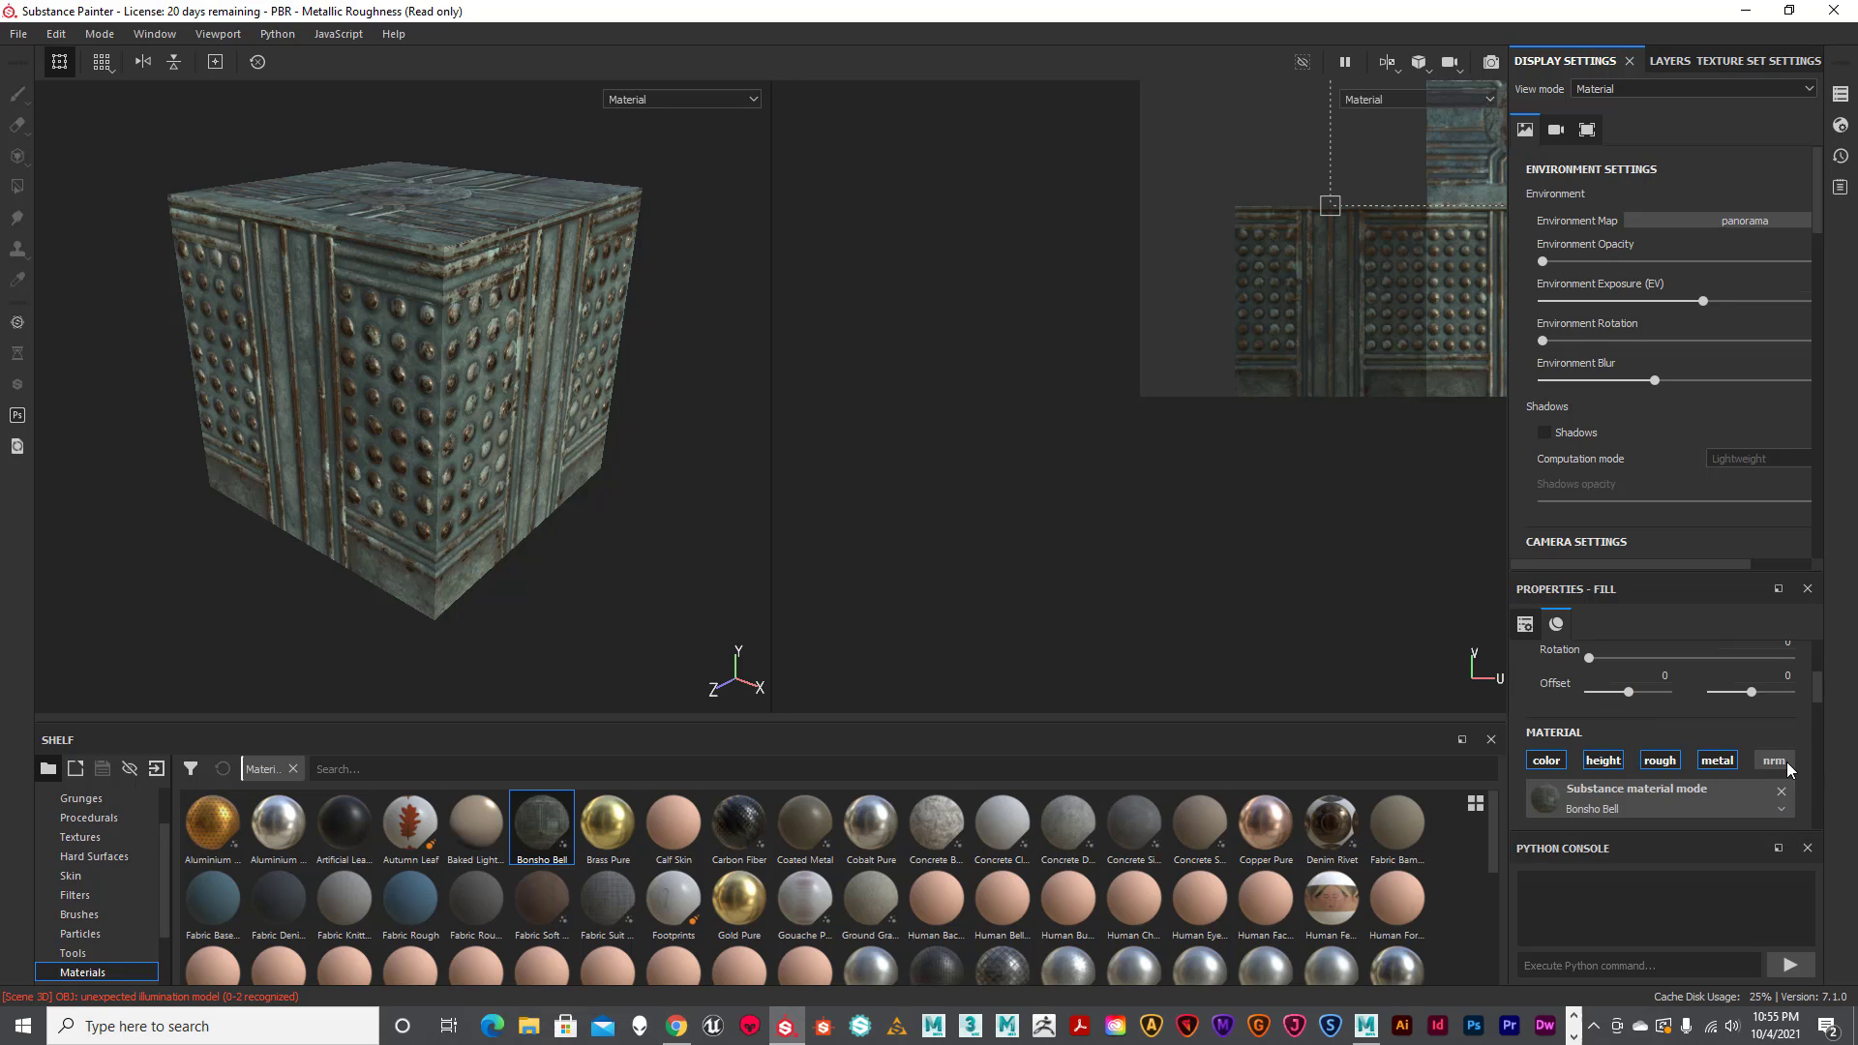
click(1779, 762)
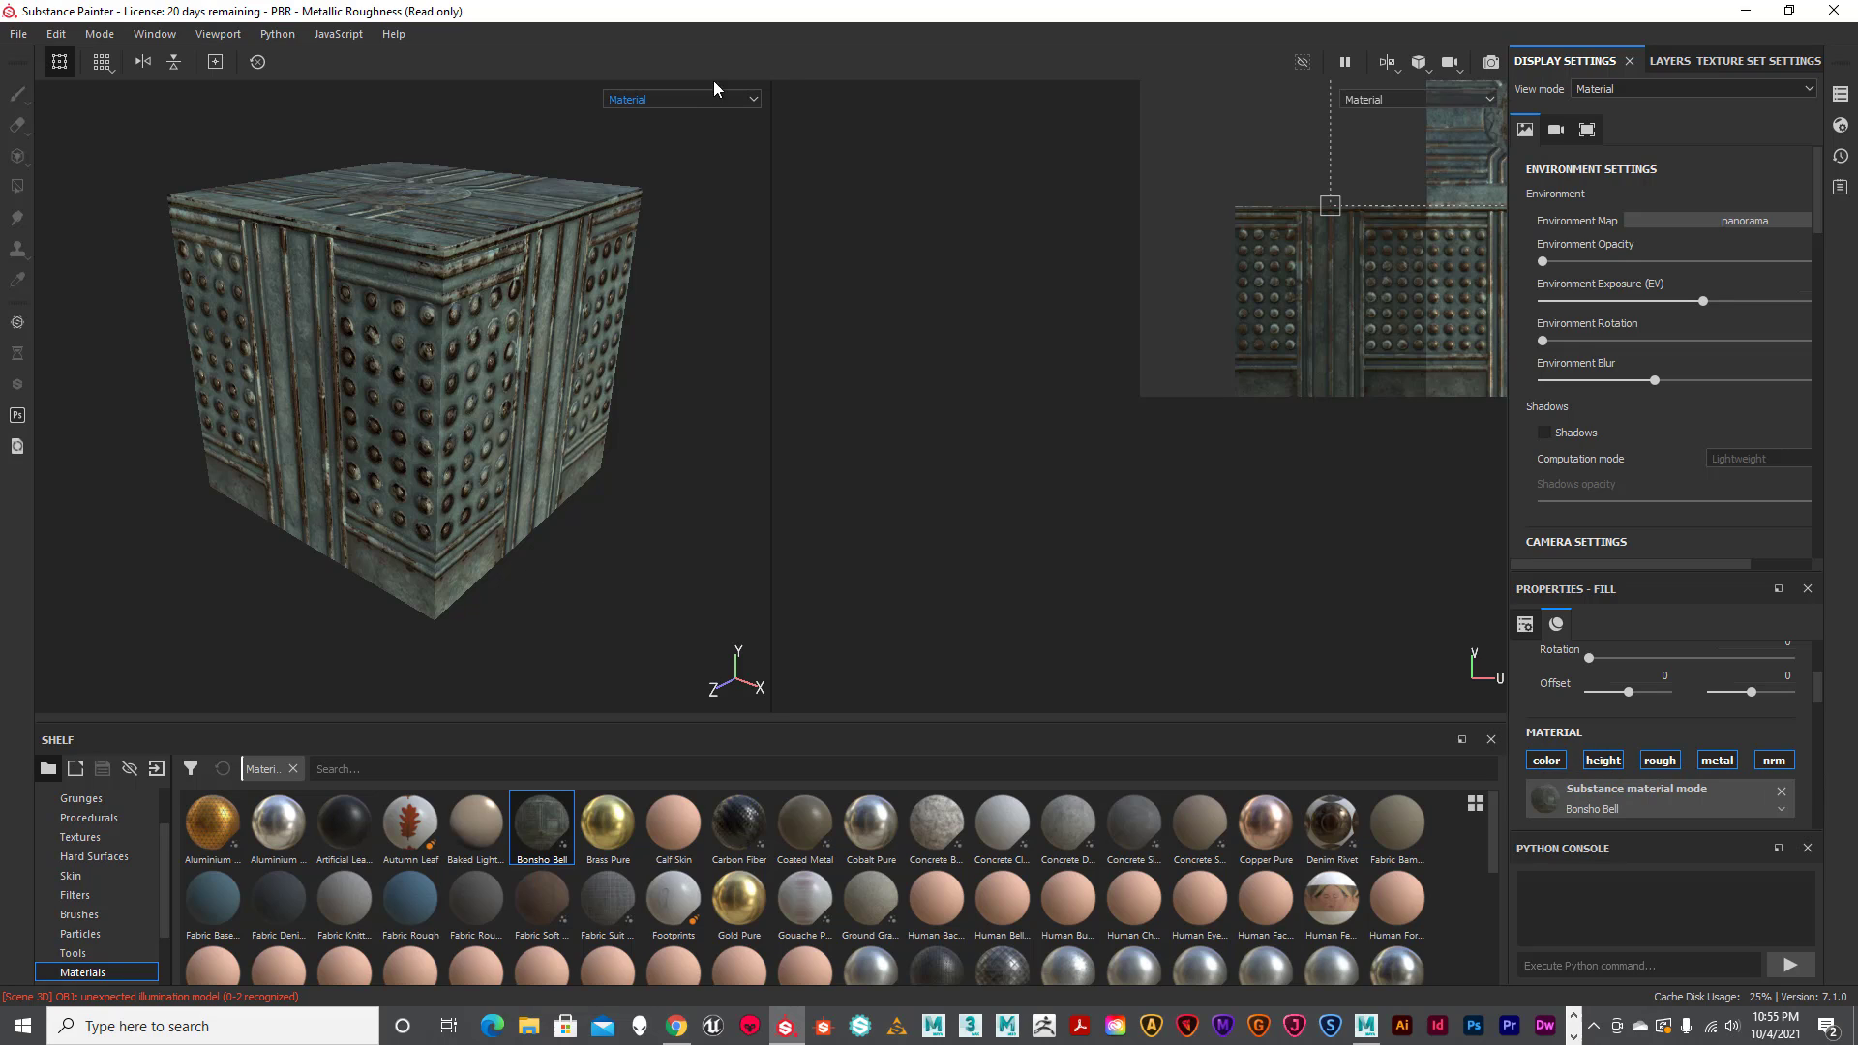
click(752, 101)
click(668, 205)
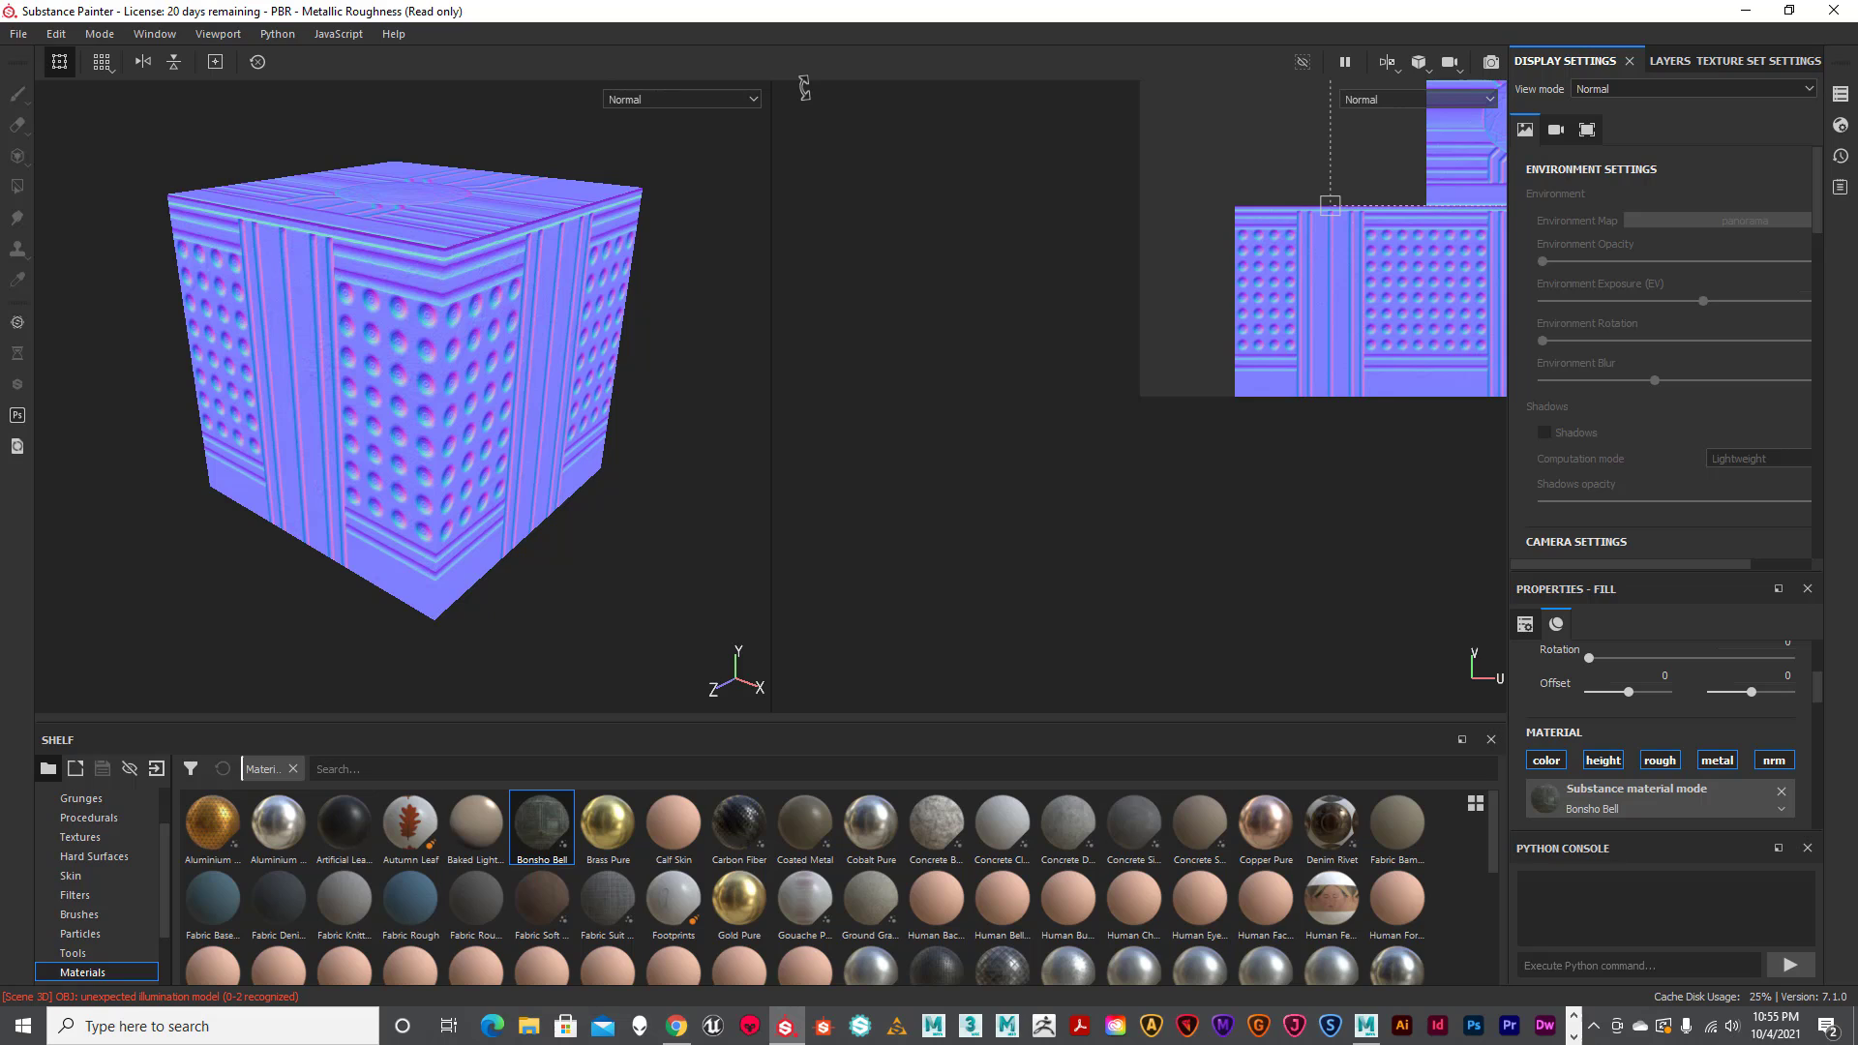
click(751, 100)
click(690, 134)
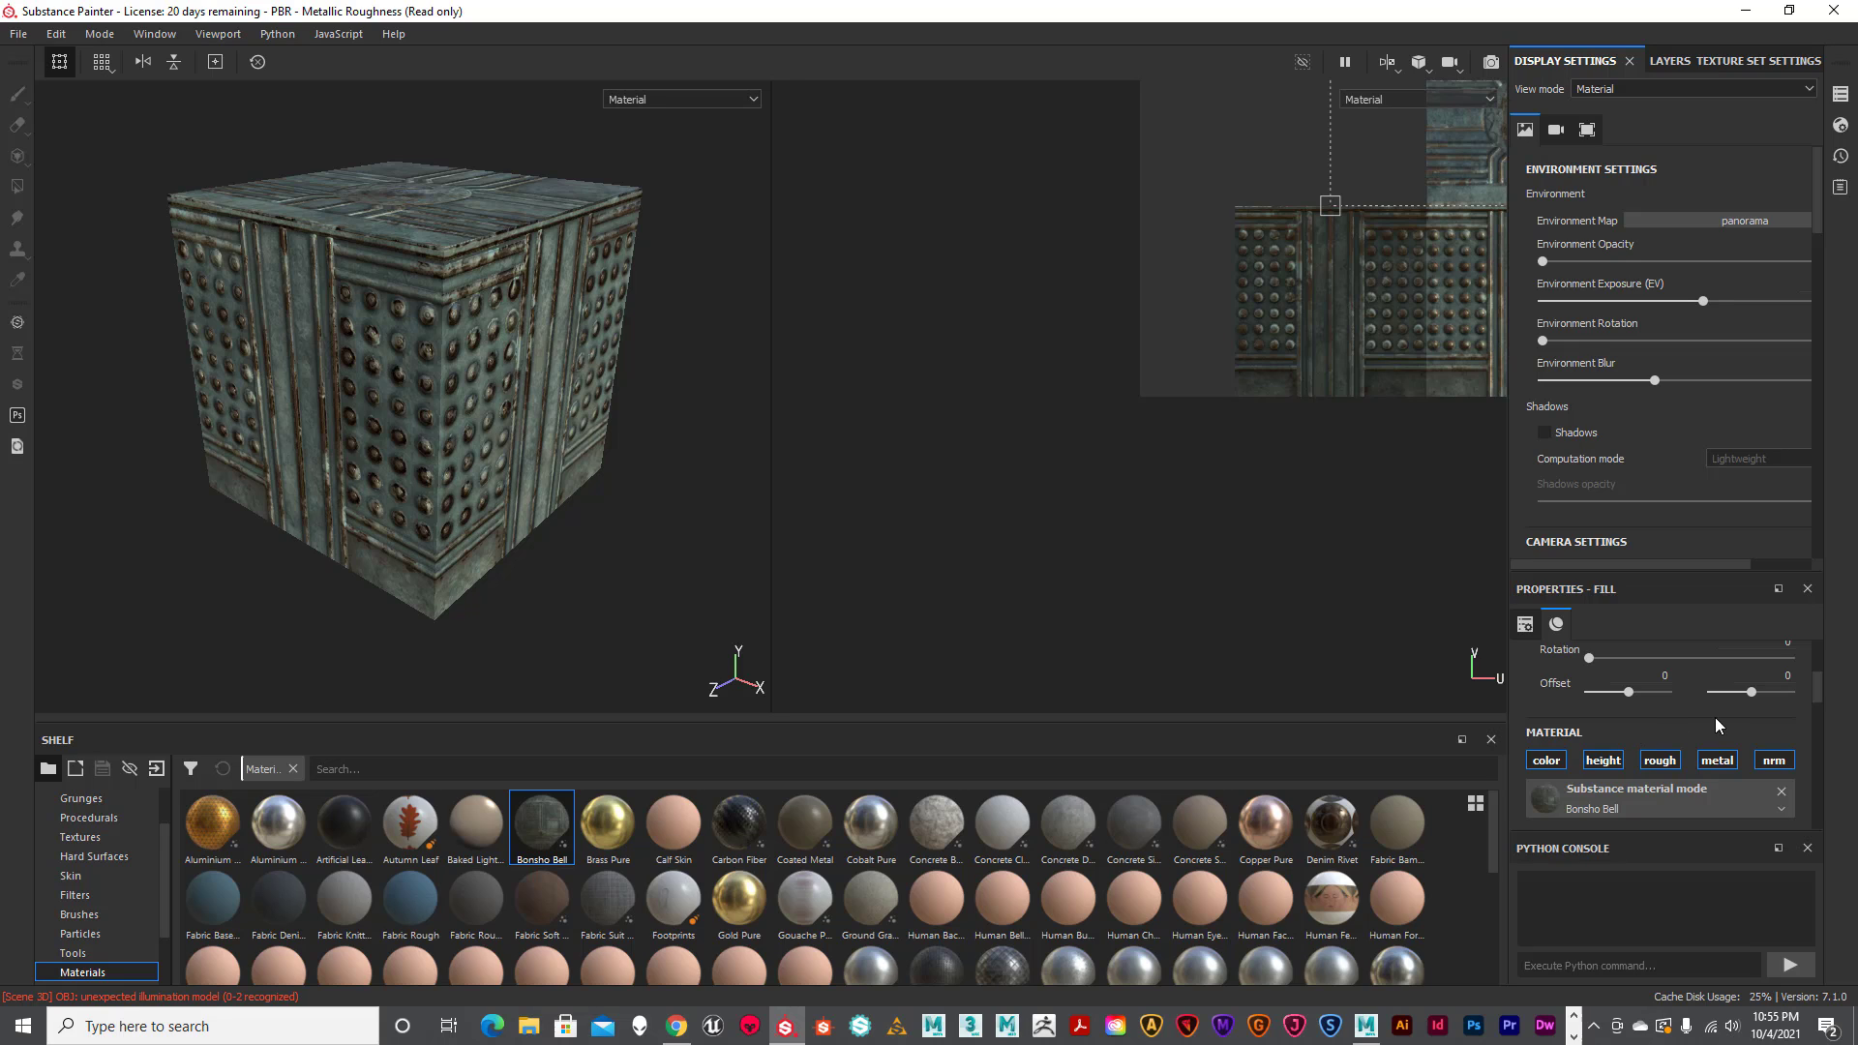
Look through the Bonsho Bell fill's material parameters, including roughness, metallic, oxidation and edge wear.
scroll(1723, 741, down, 5)
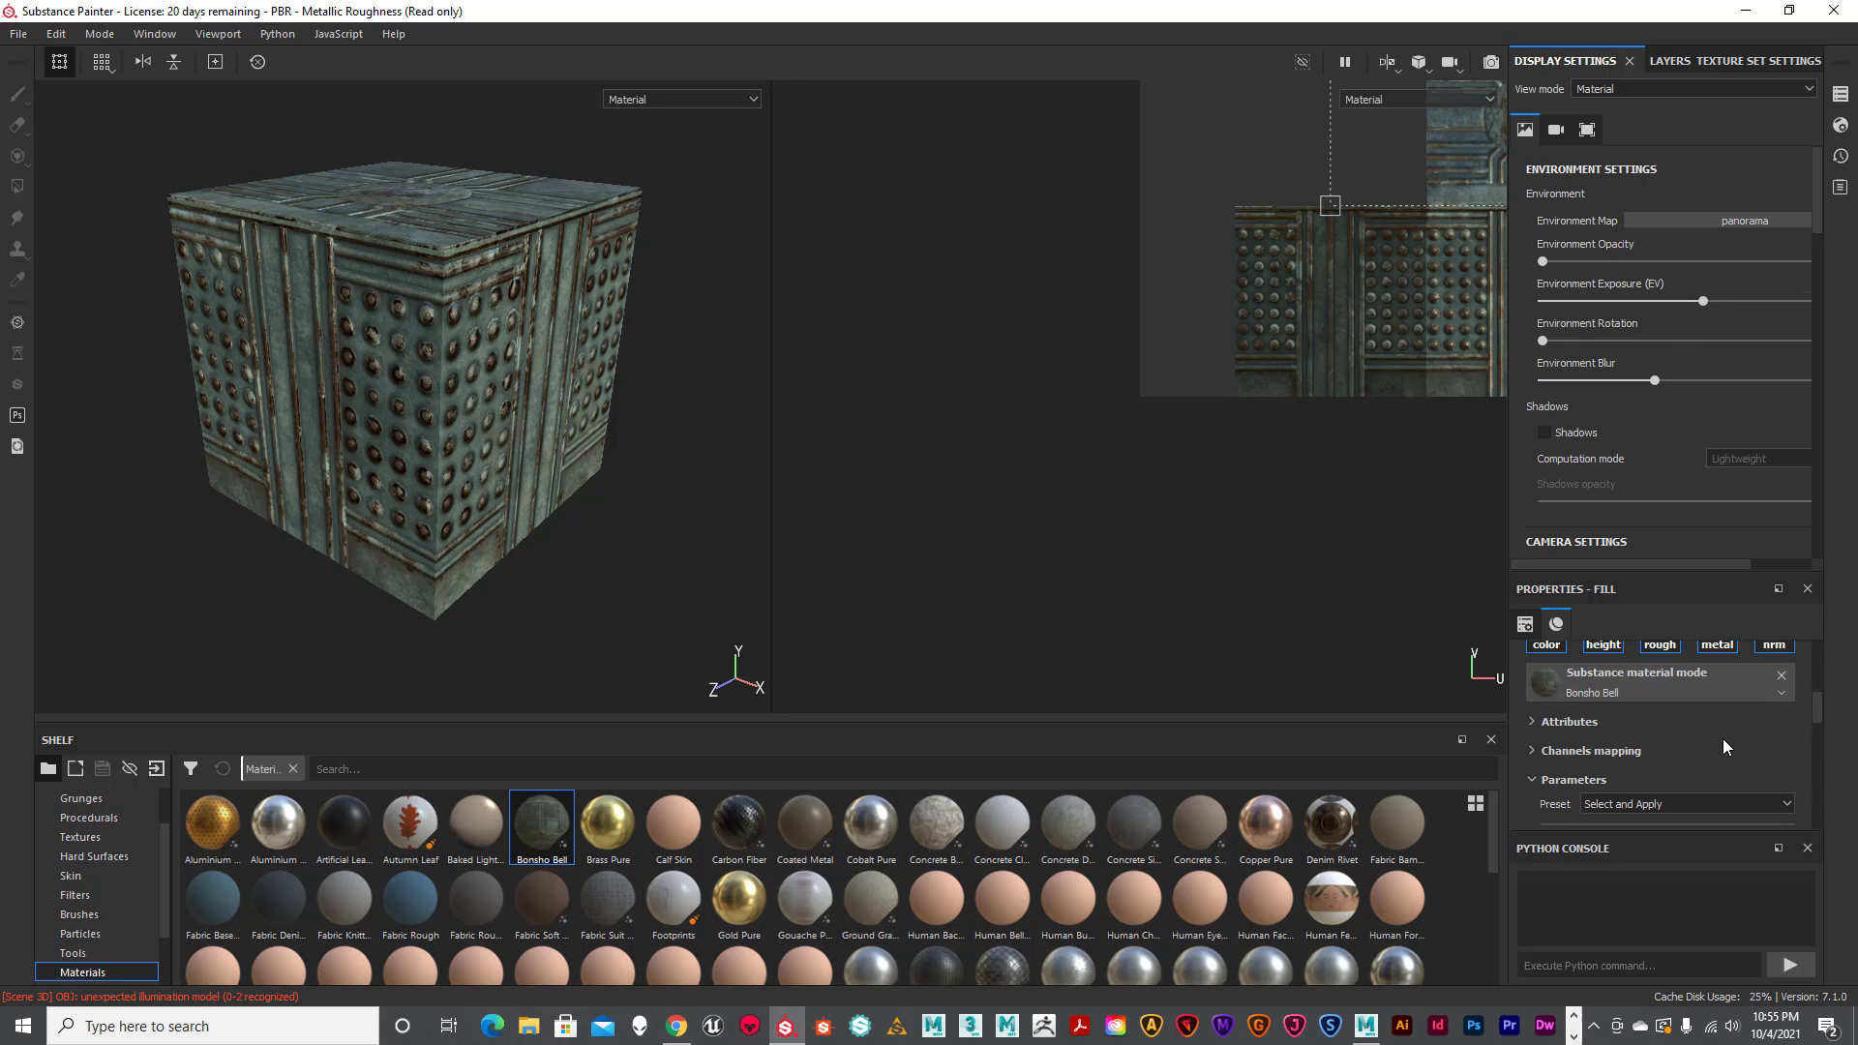
scroll(1719, 738, up, 3)
scroll(1717, 734, down, 6)
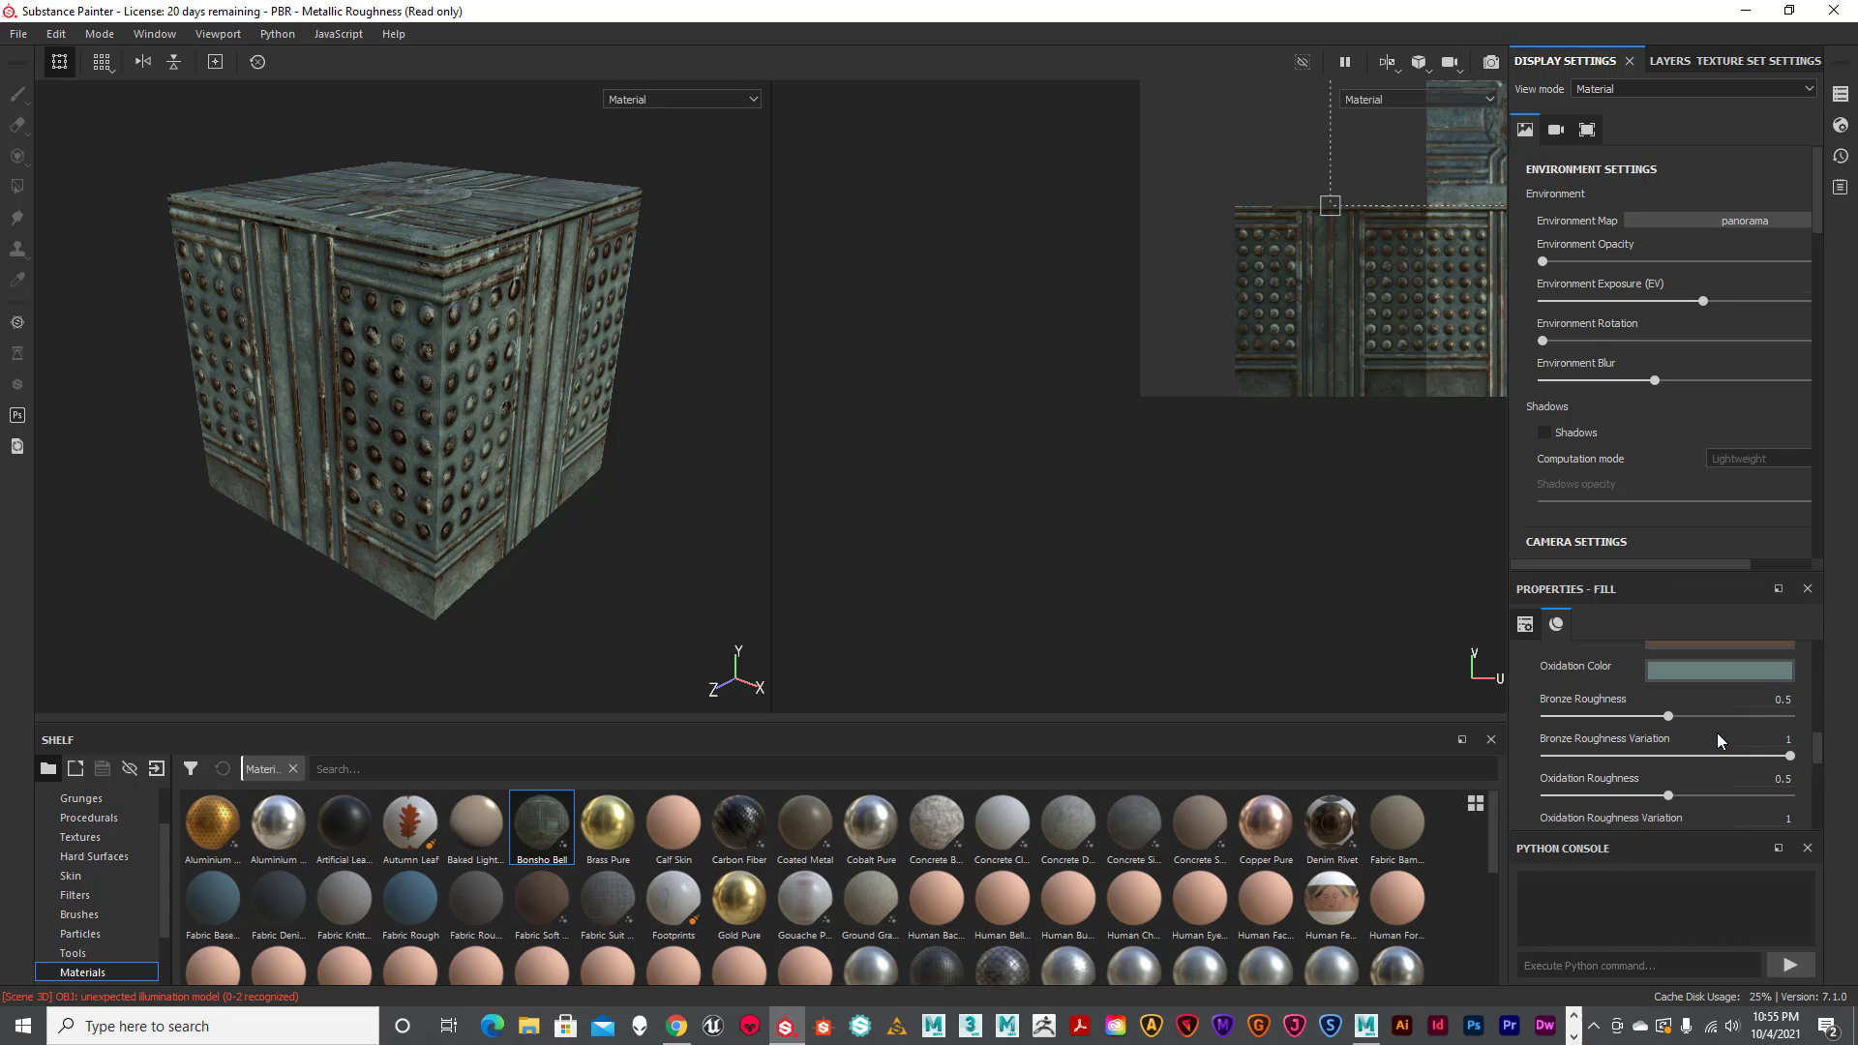
scroll(1717, 734, down, 5)
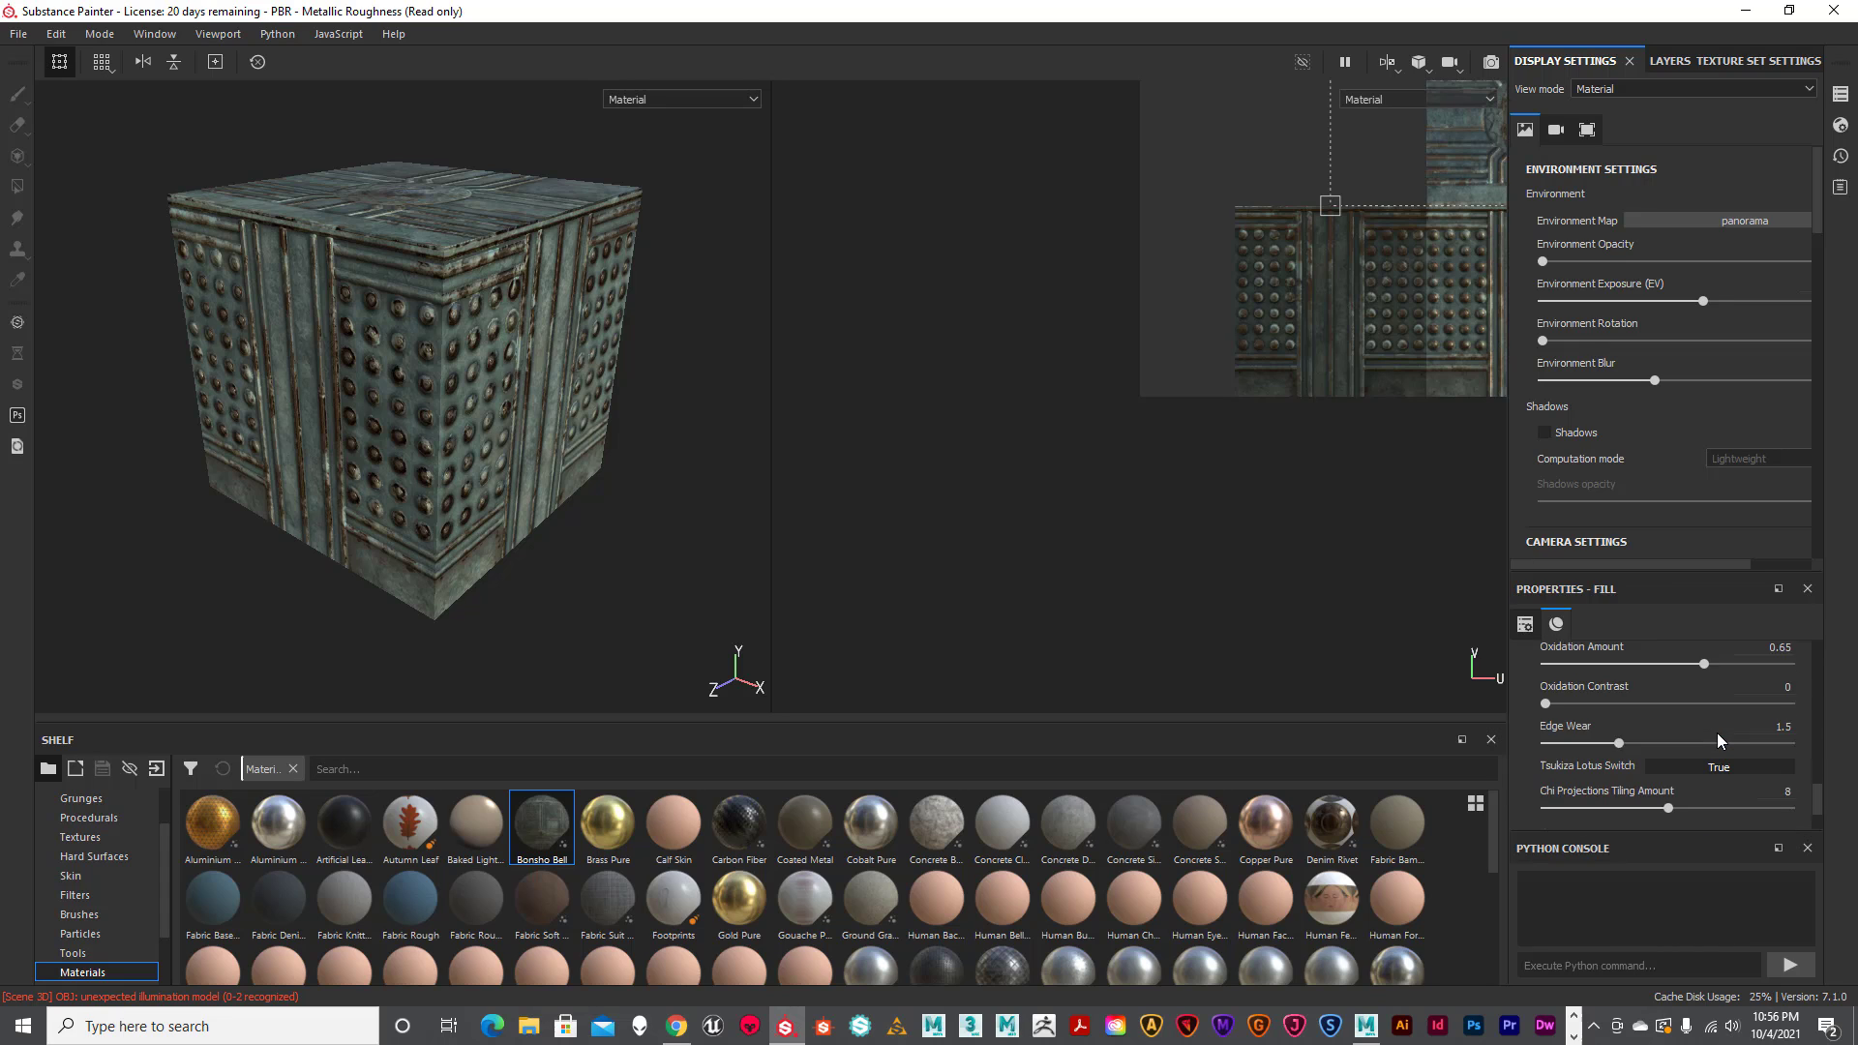
scroll(1714, 730, up, 3)
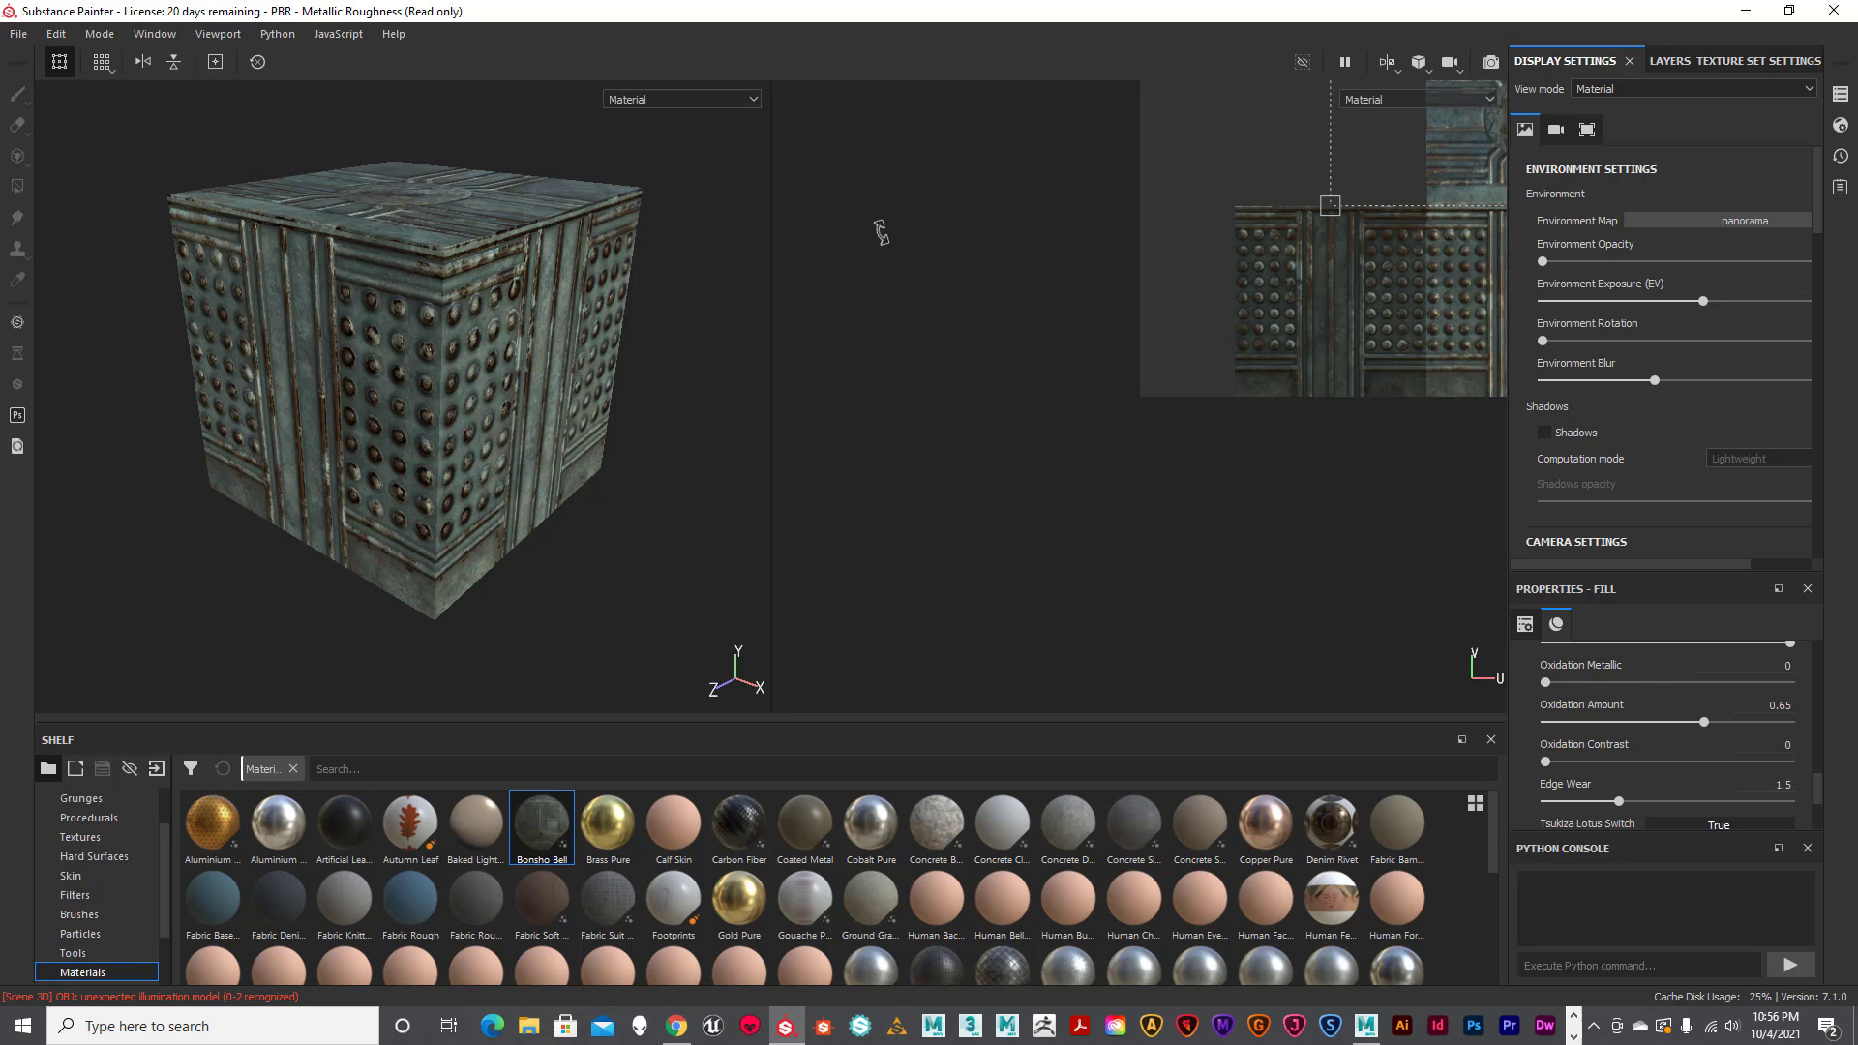
scroll(1744, 734, down, 3)
scroll(1742, 733, up, 5)
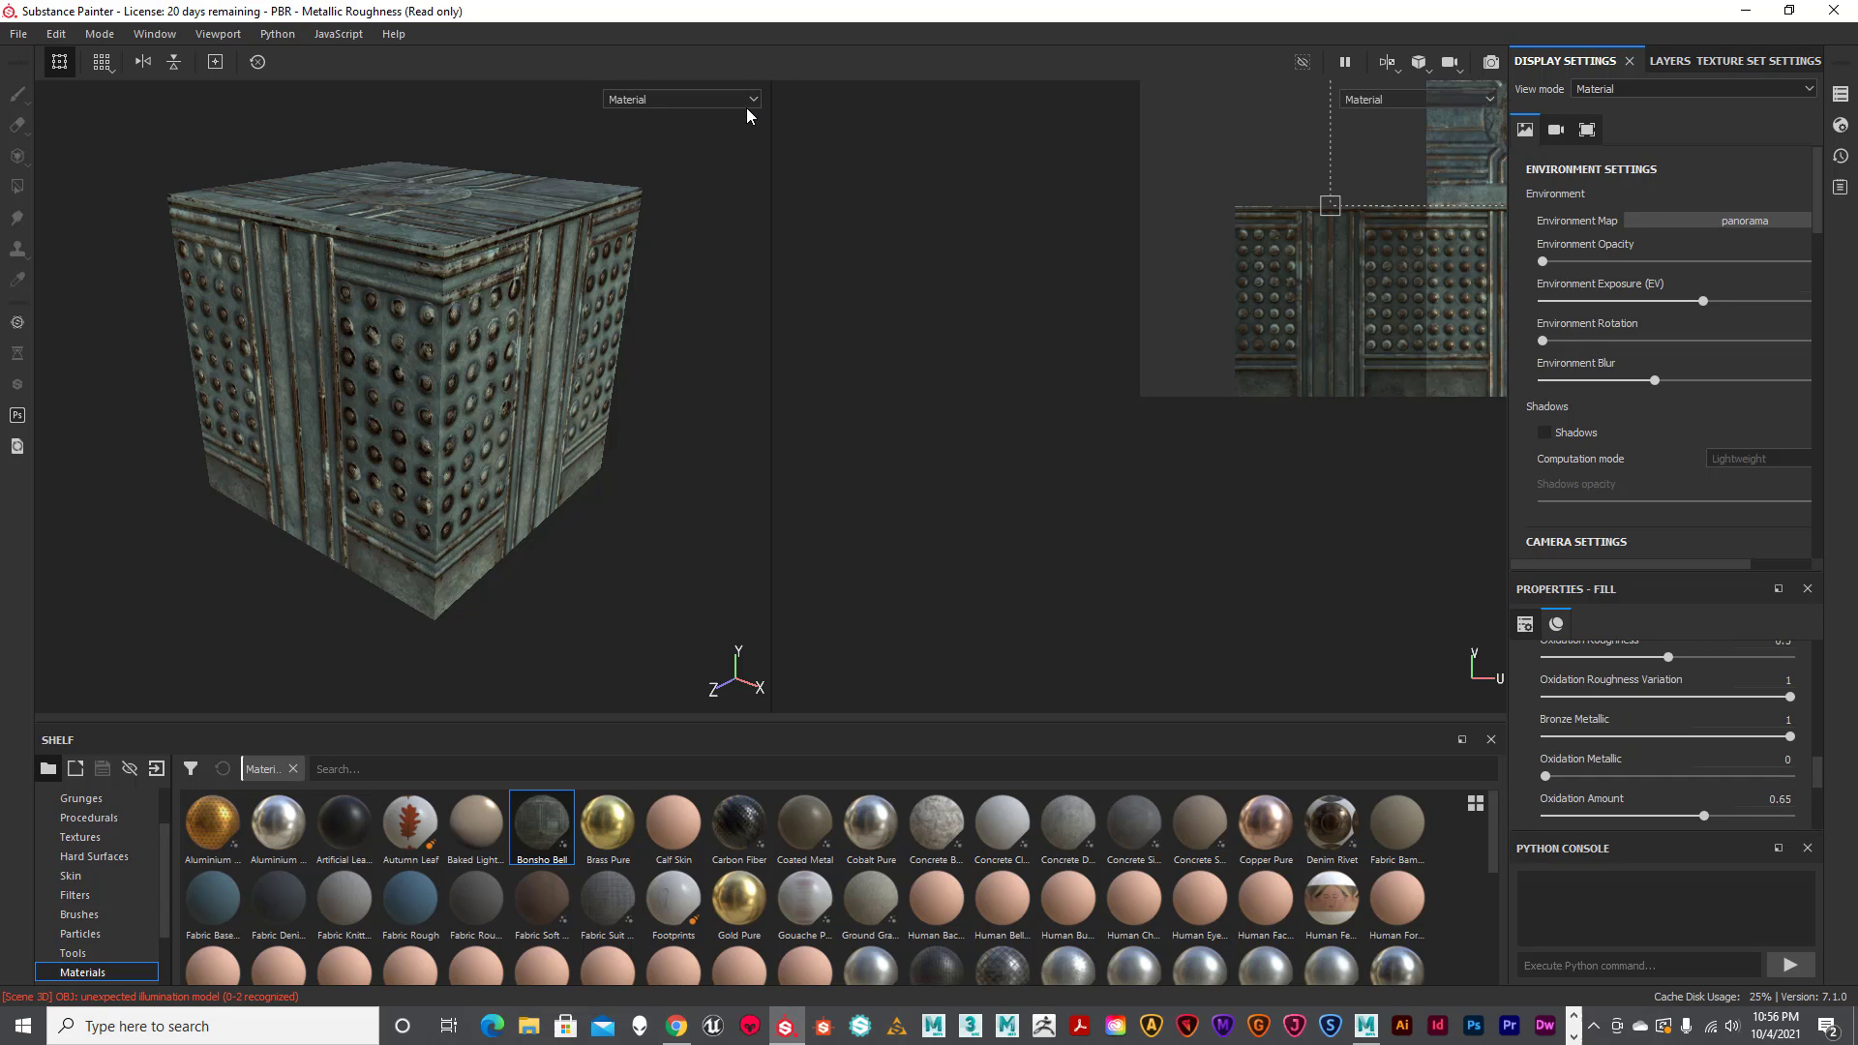
scroll(1624, 718, up, 3)
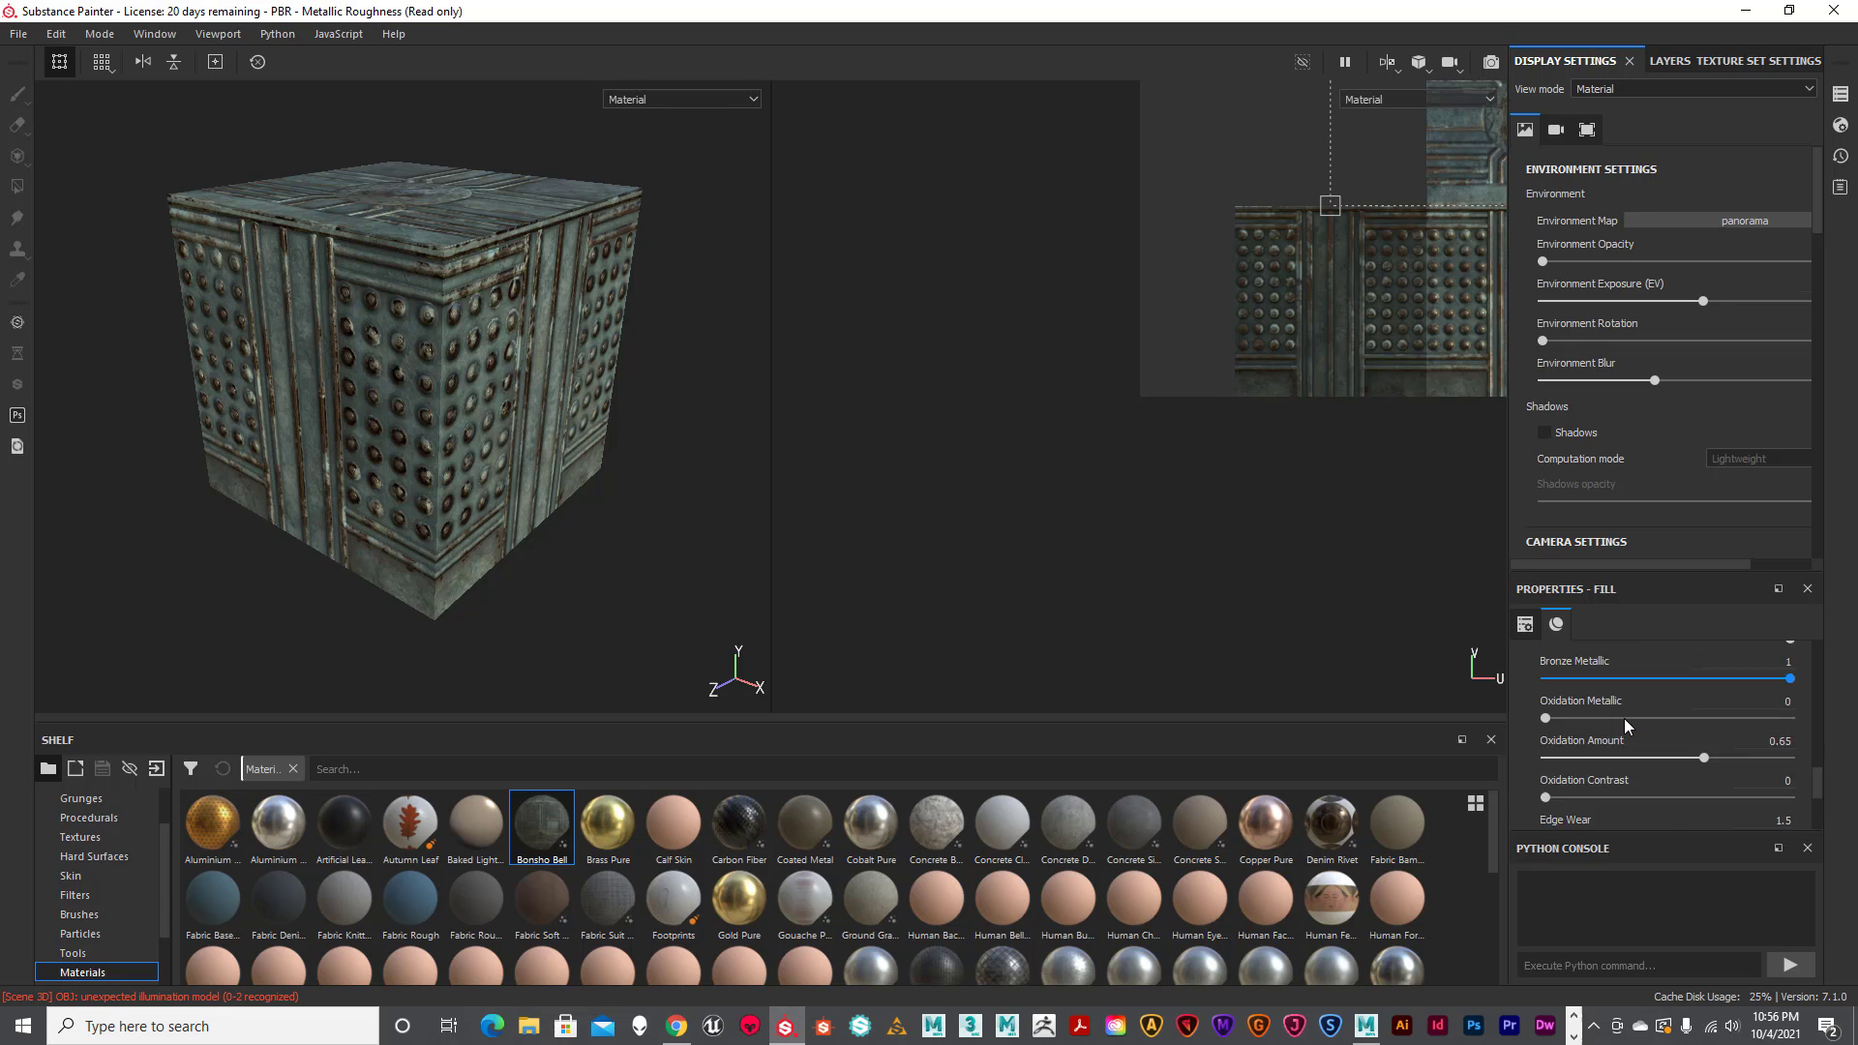
scroll(1626, 726, up, 8)
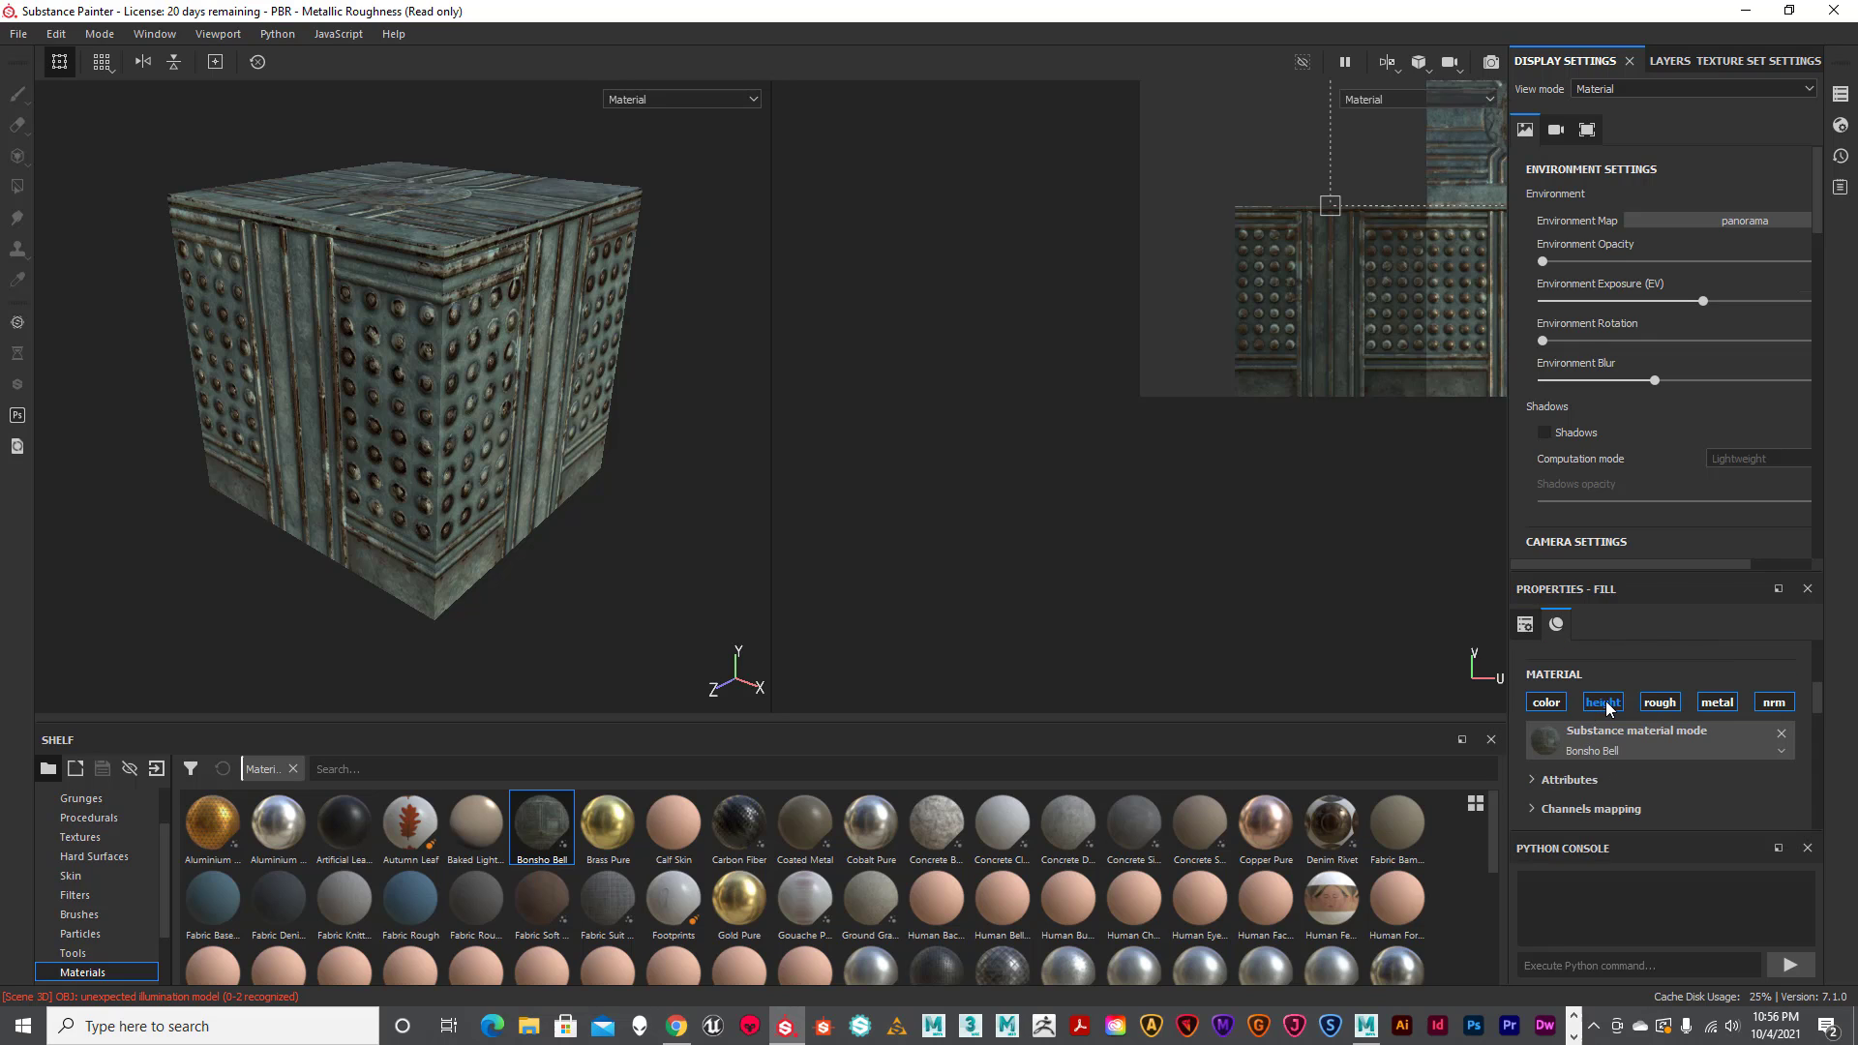
Compare the cube's surface with the fill's height channel switched off and on, leaving the channel on.
click(1605, 703)
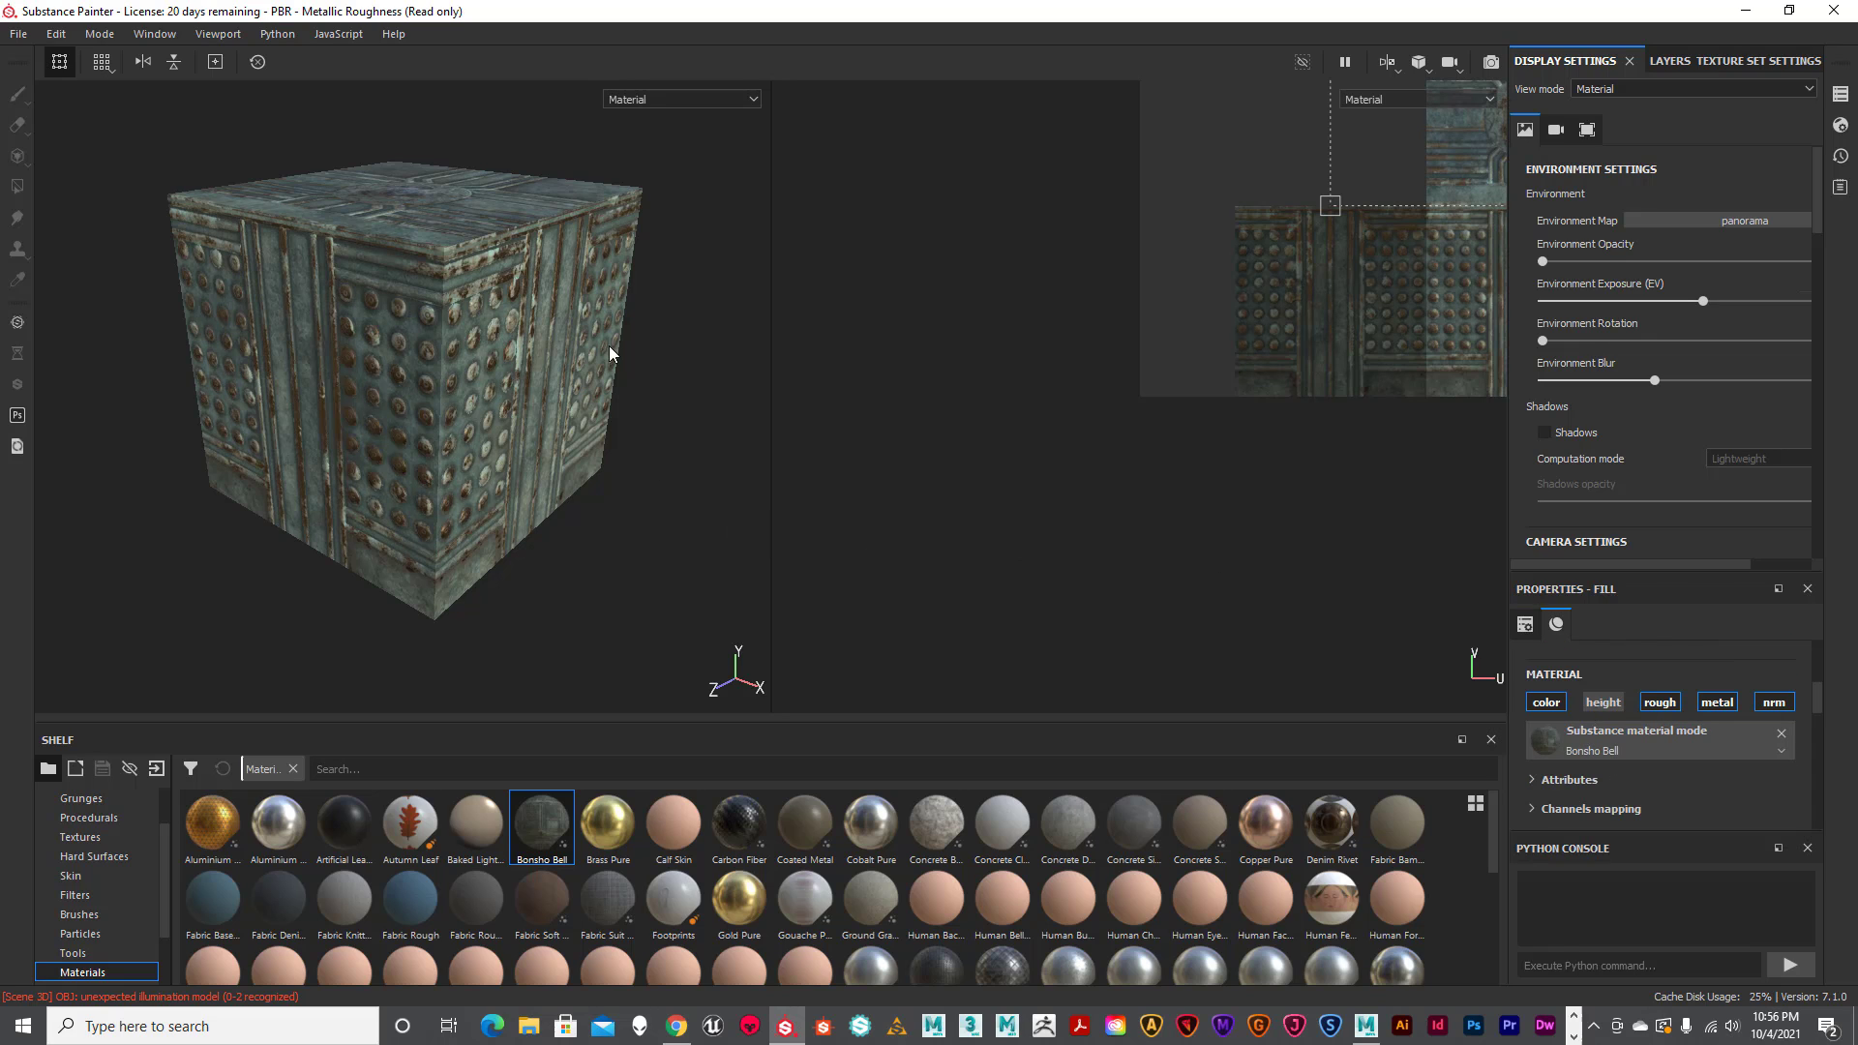
click(1611, 701)
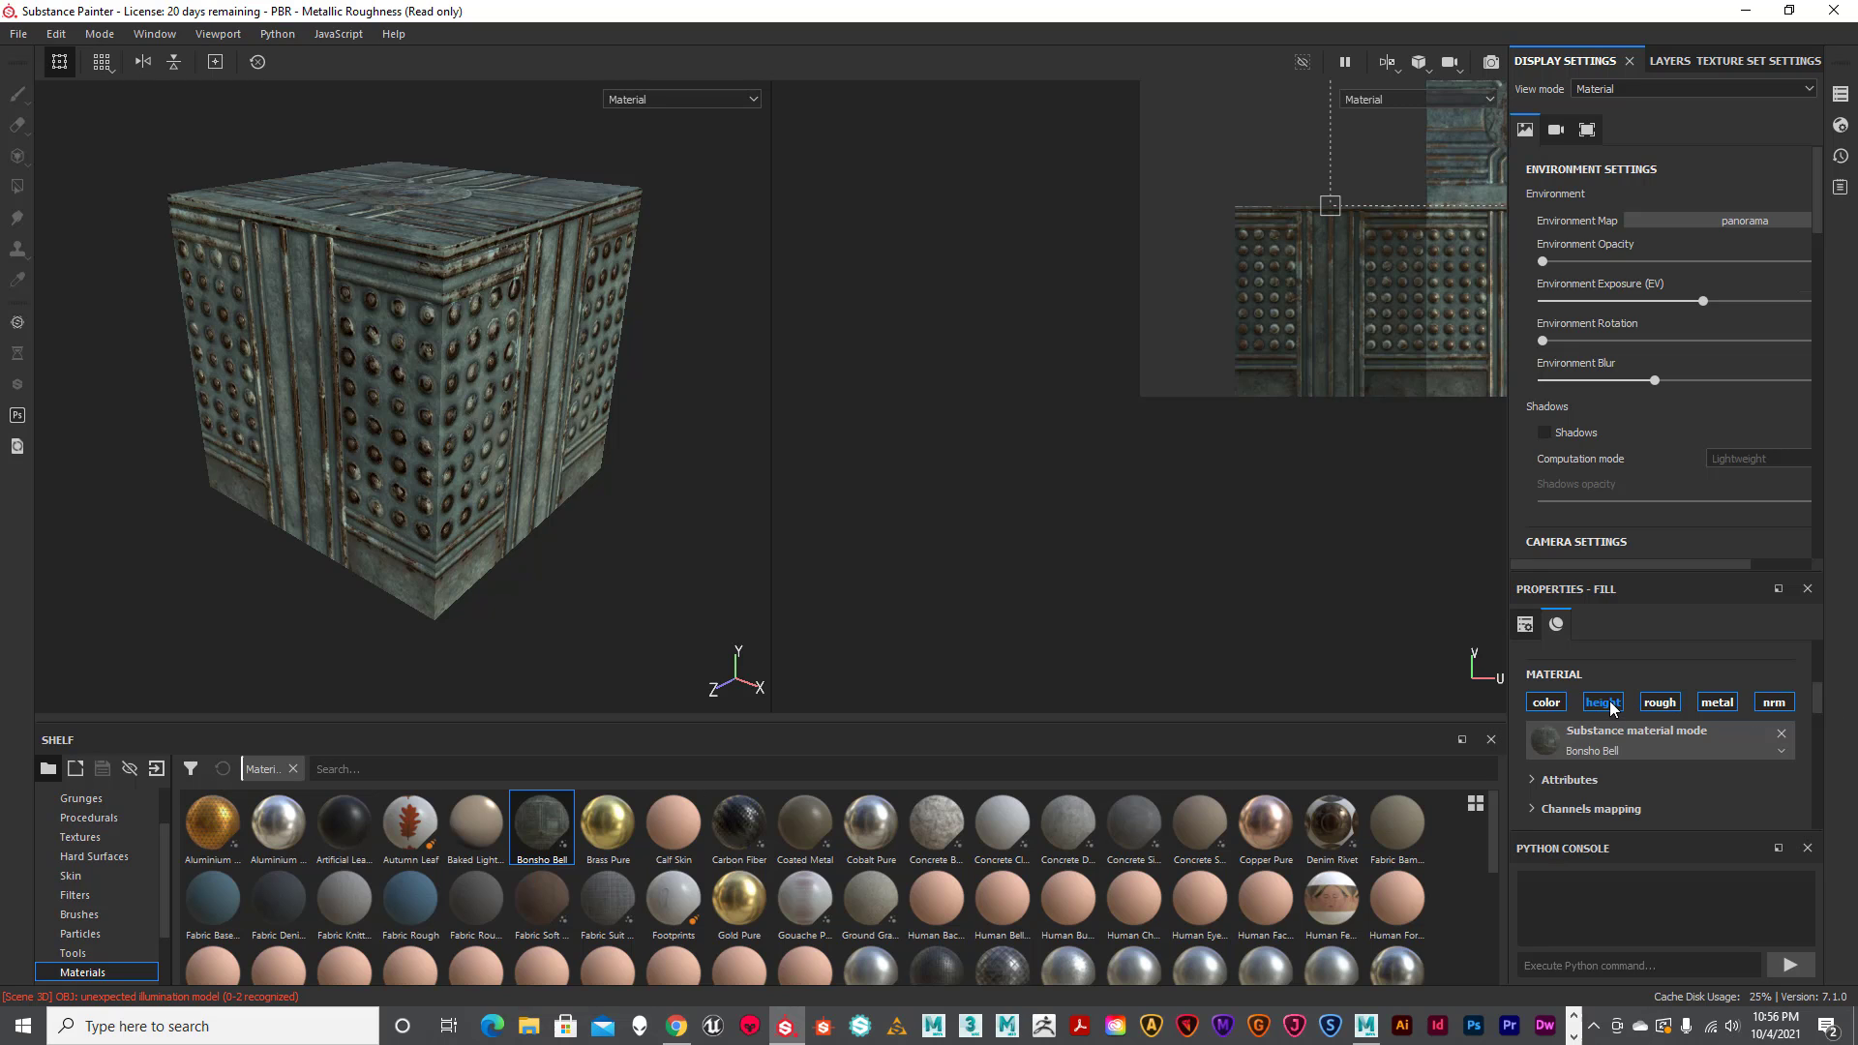
click(1611, 701)
click(1612, 705)
click(1607, 706)
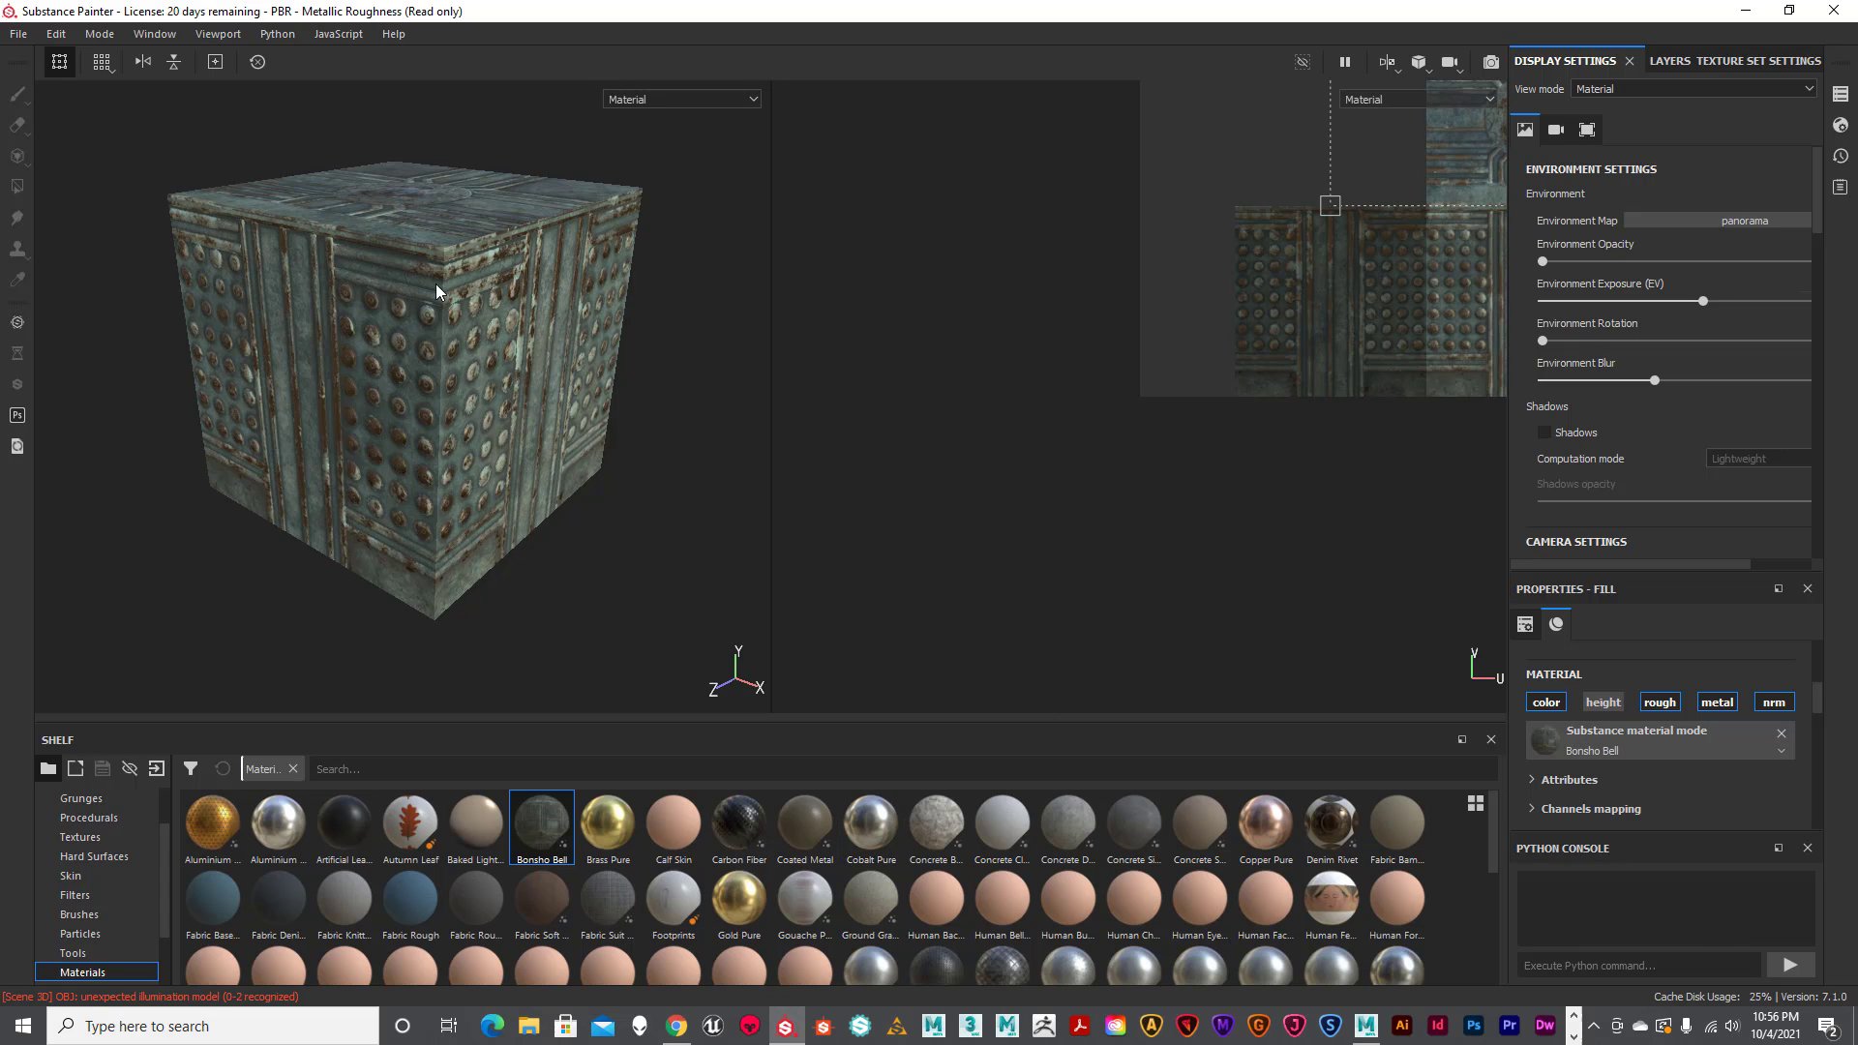
click(746, 99)
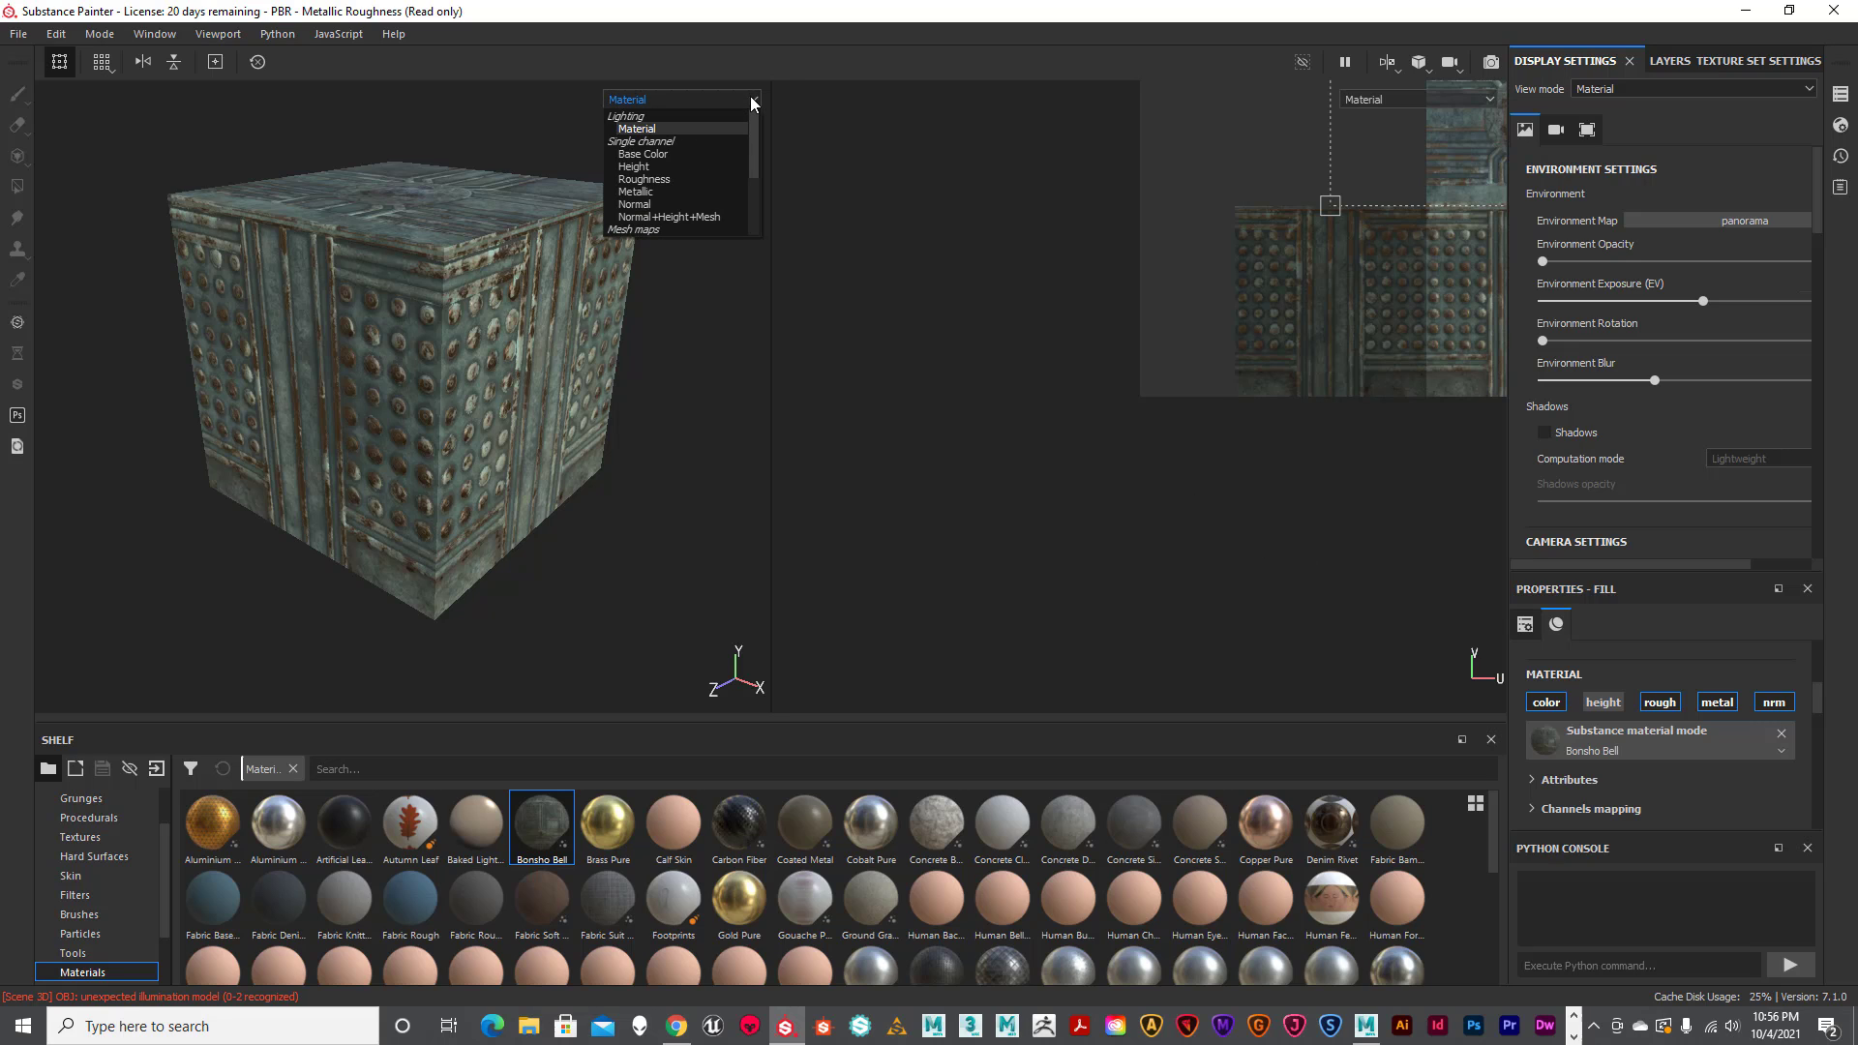
click(573, 114)
click(1603, 703)
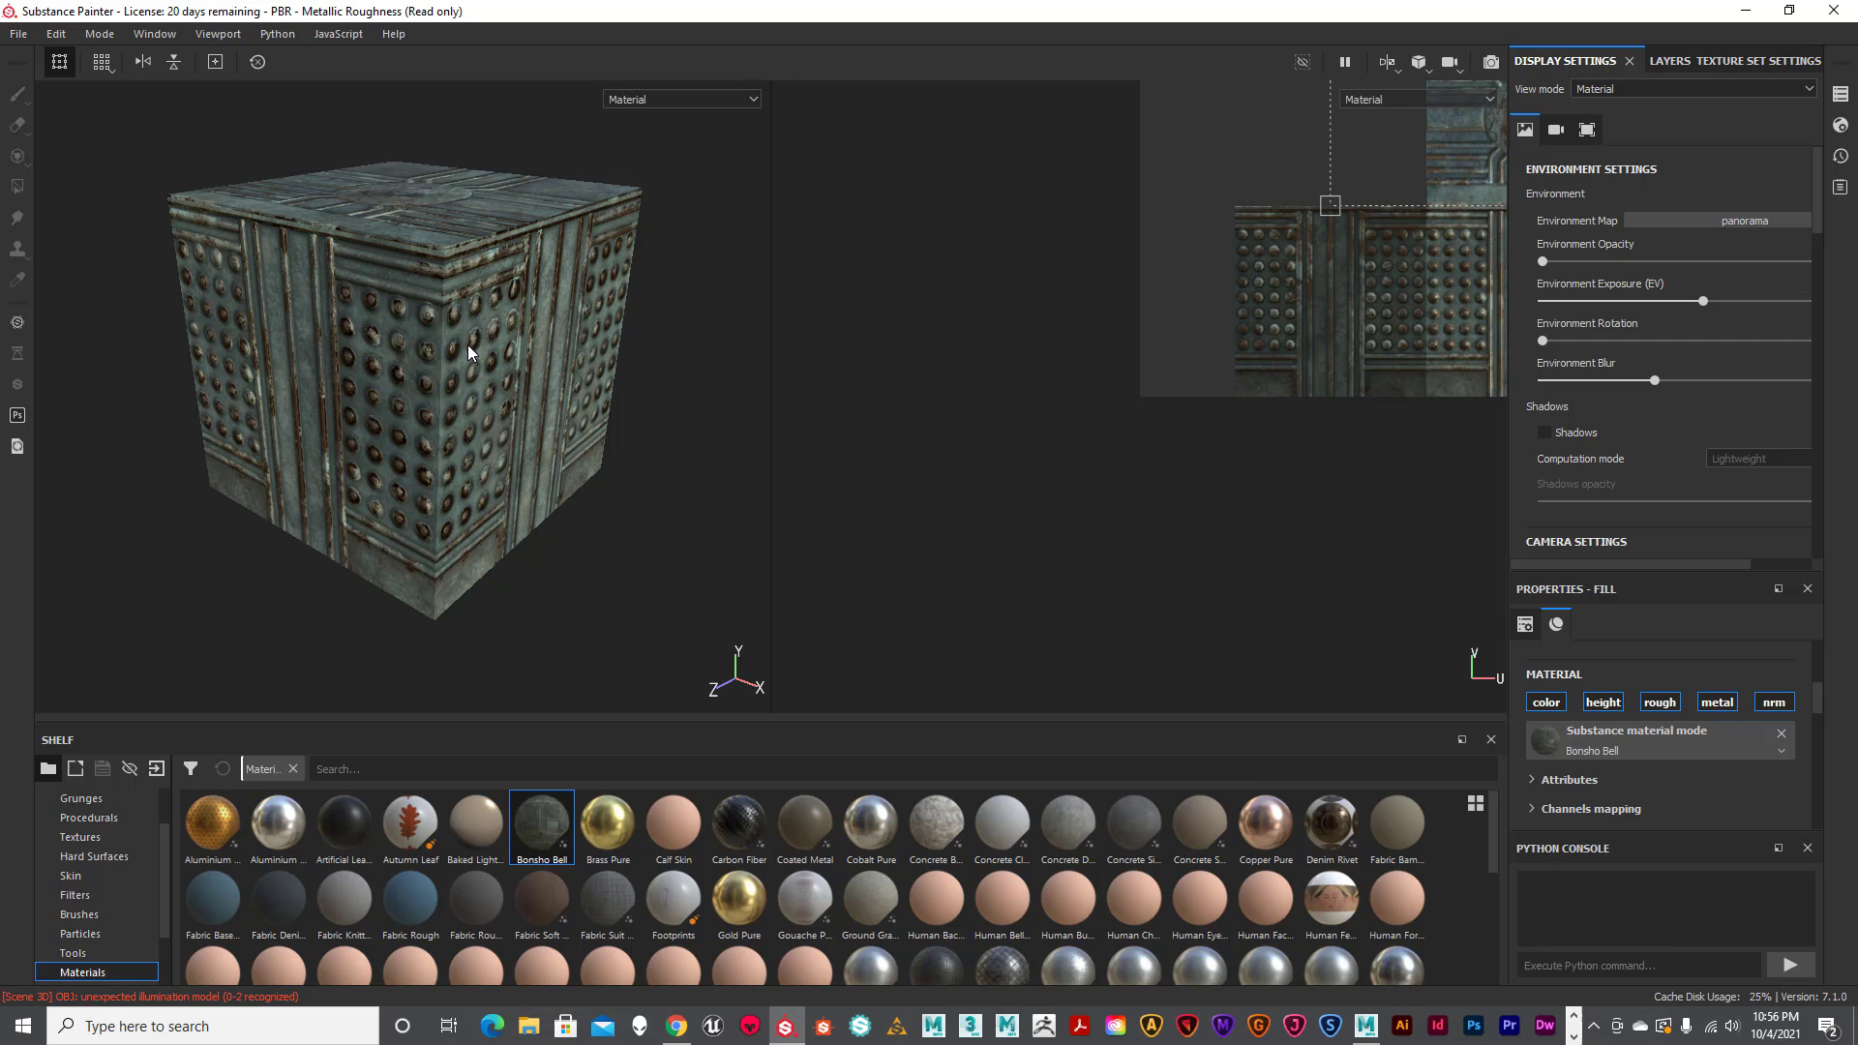
Switch off the fill's height channel and keep nrm enabled, comparing both channels' effect on the cube.
scroll(468, 344, up, 3)
scroll(468, 373, down, 7)
scroll(468, 374, up, 3)
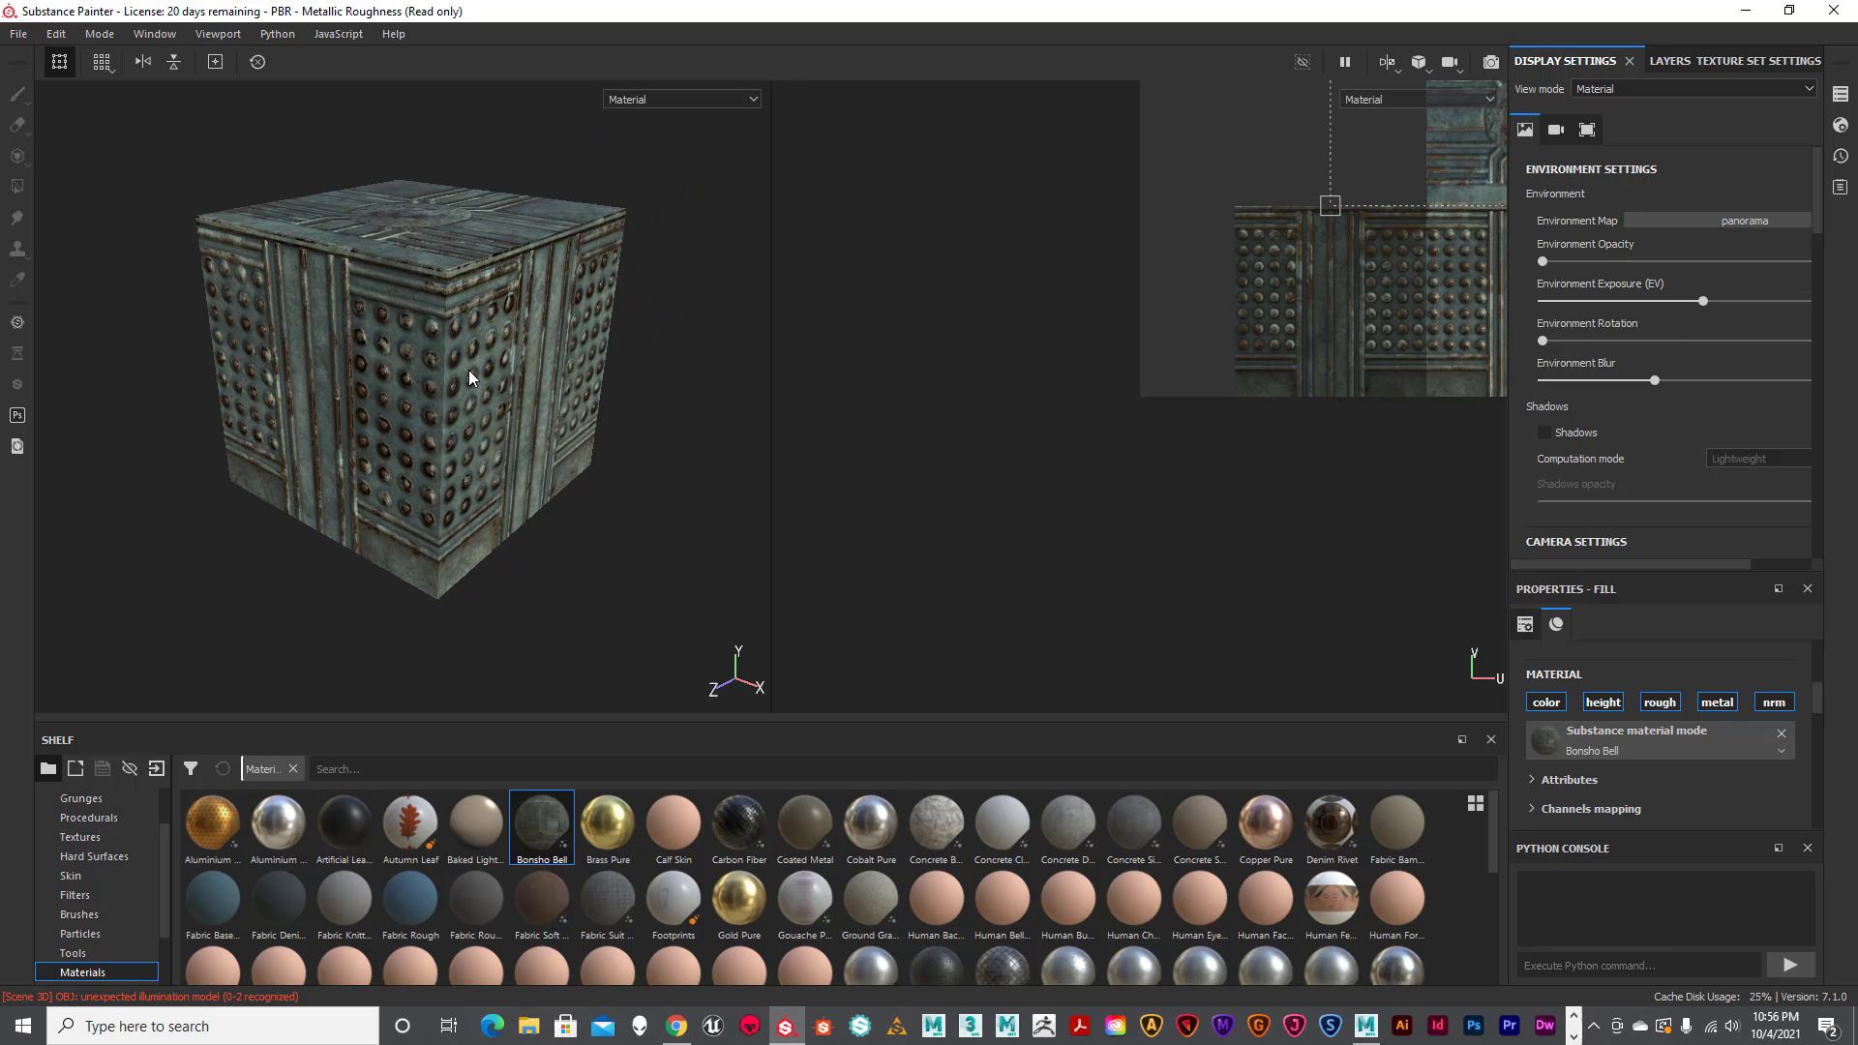
click(1603, 703)
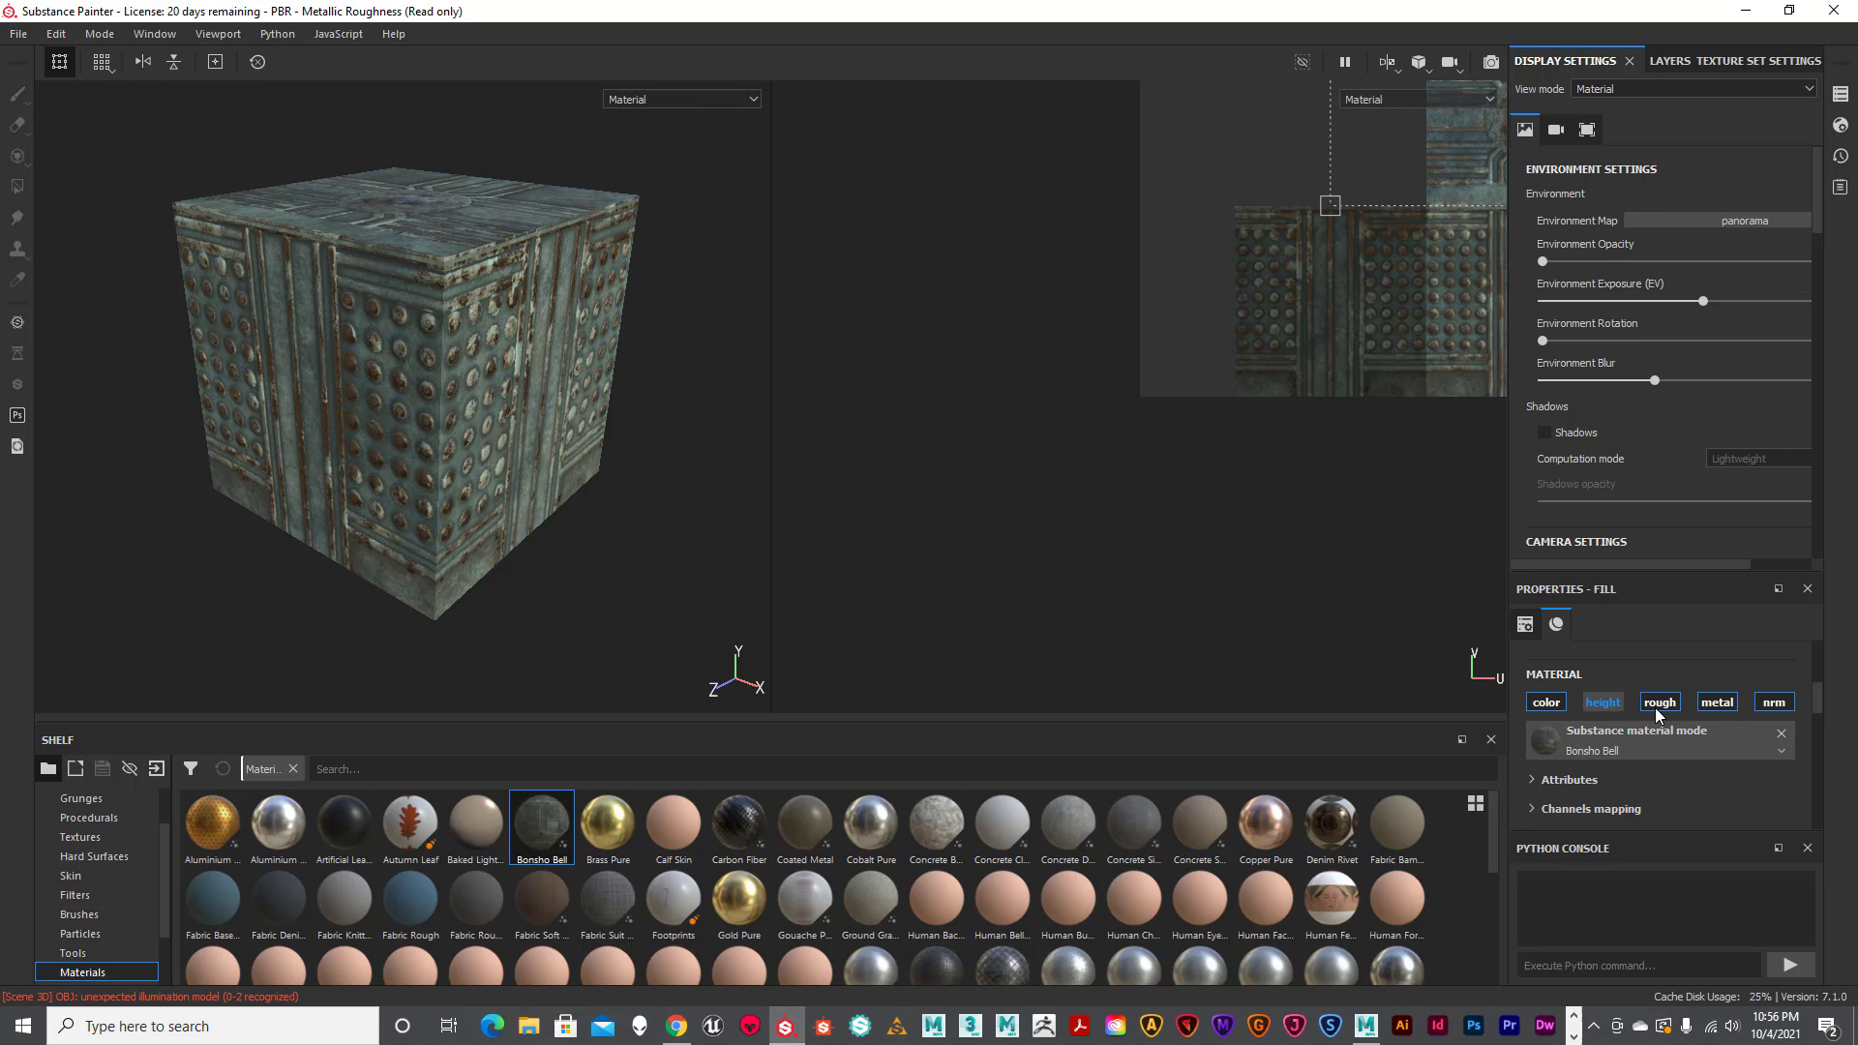
click(1781, 709)
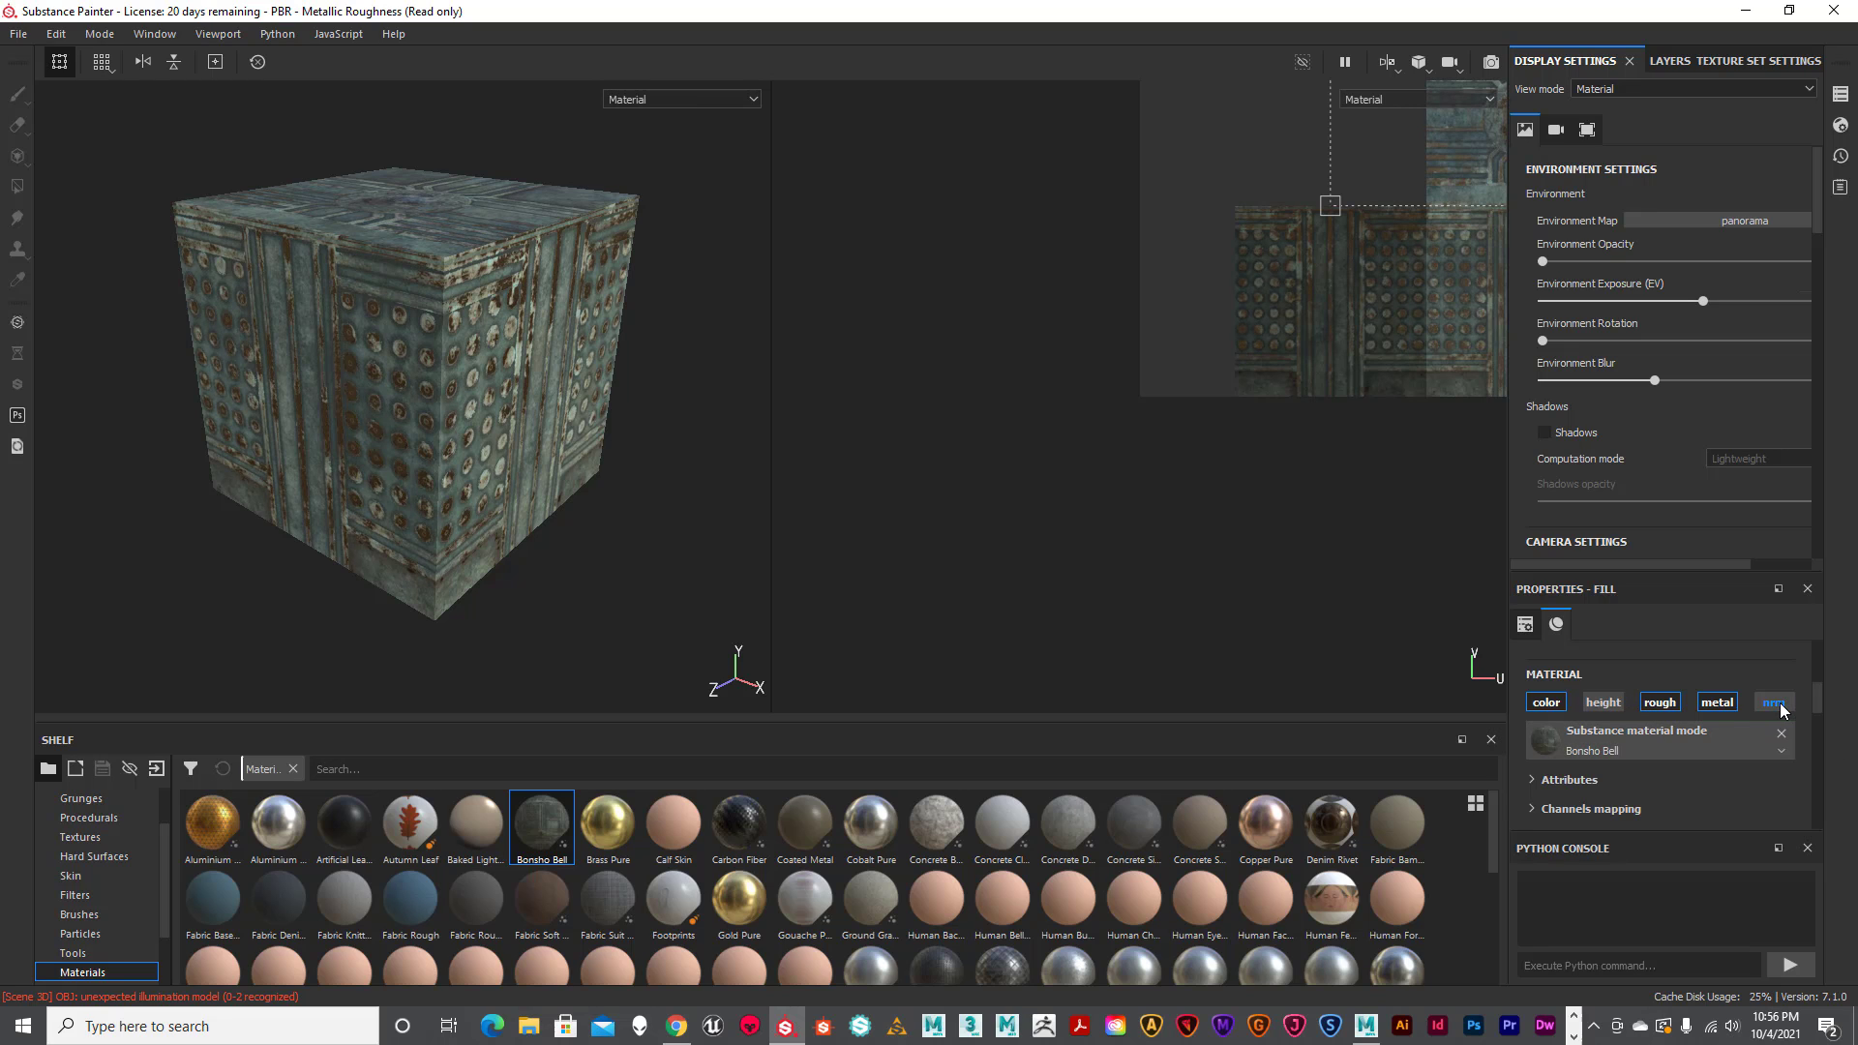
click(1781, 710)
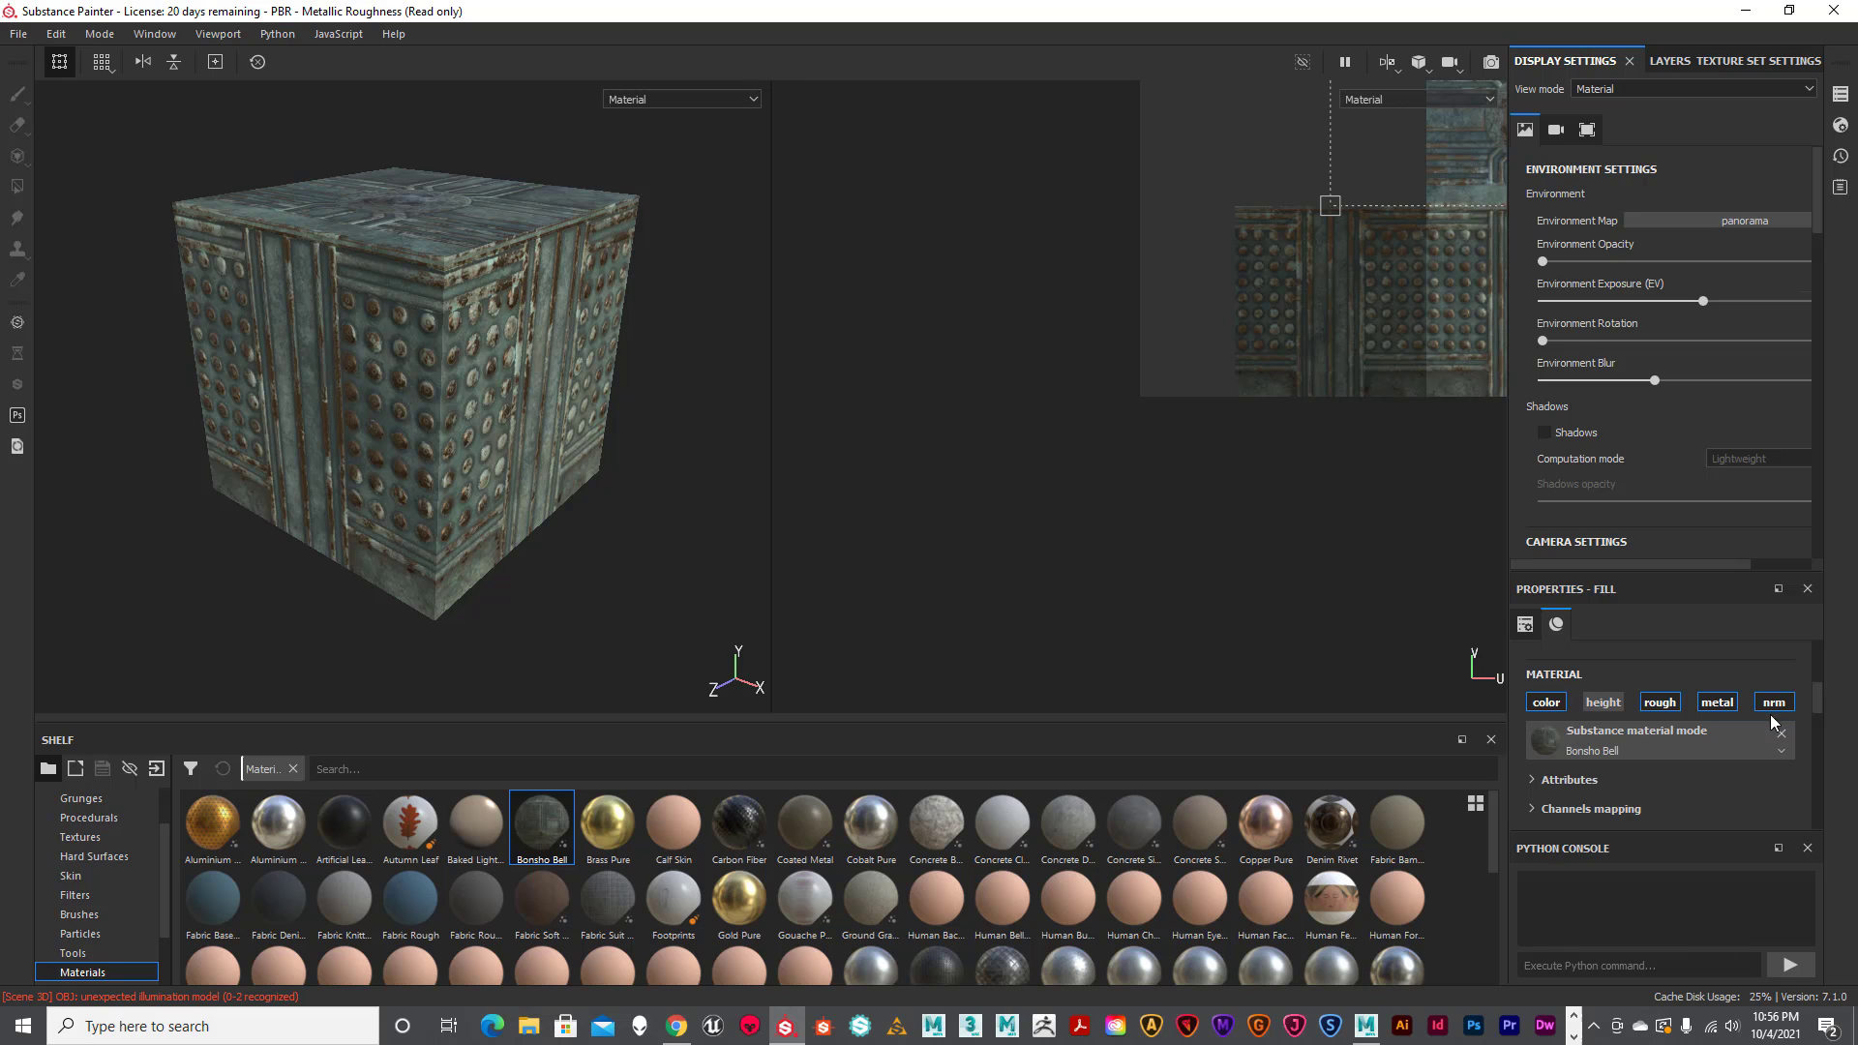
click(1605, 704)
click(1606, 707)
click(1607, 707)
alt+drag(533, 462, 528, 406)
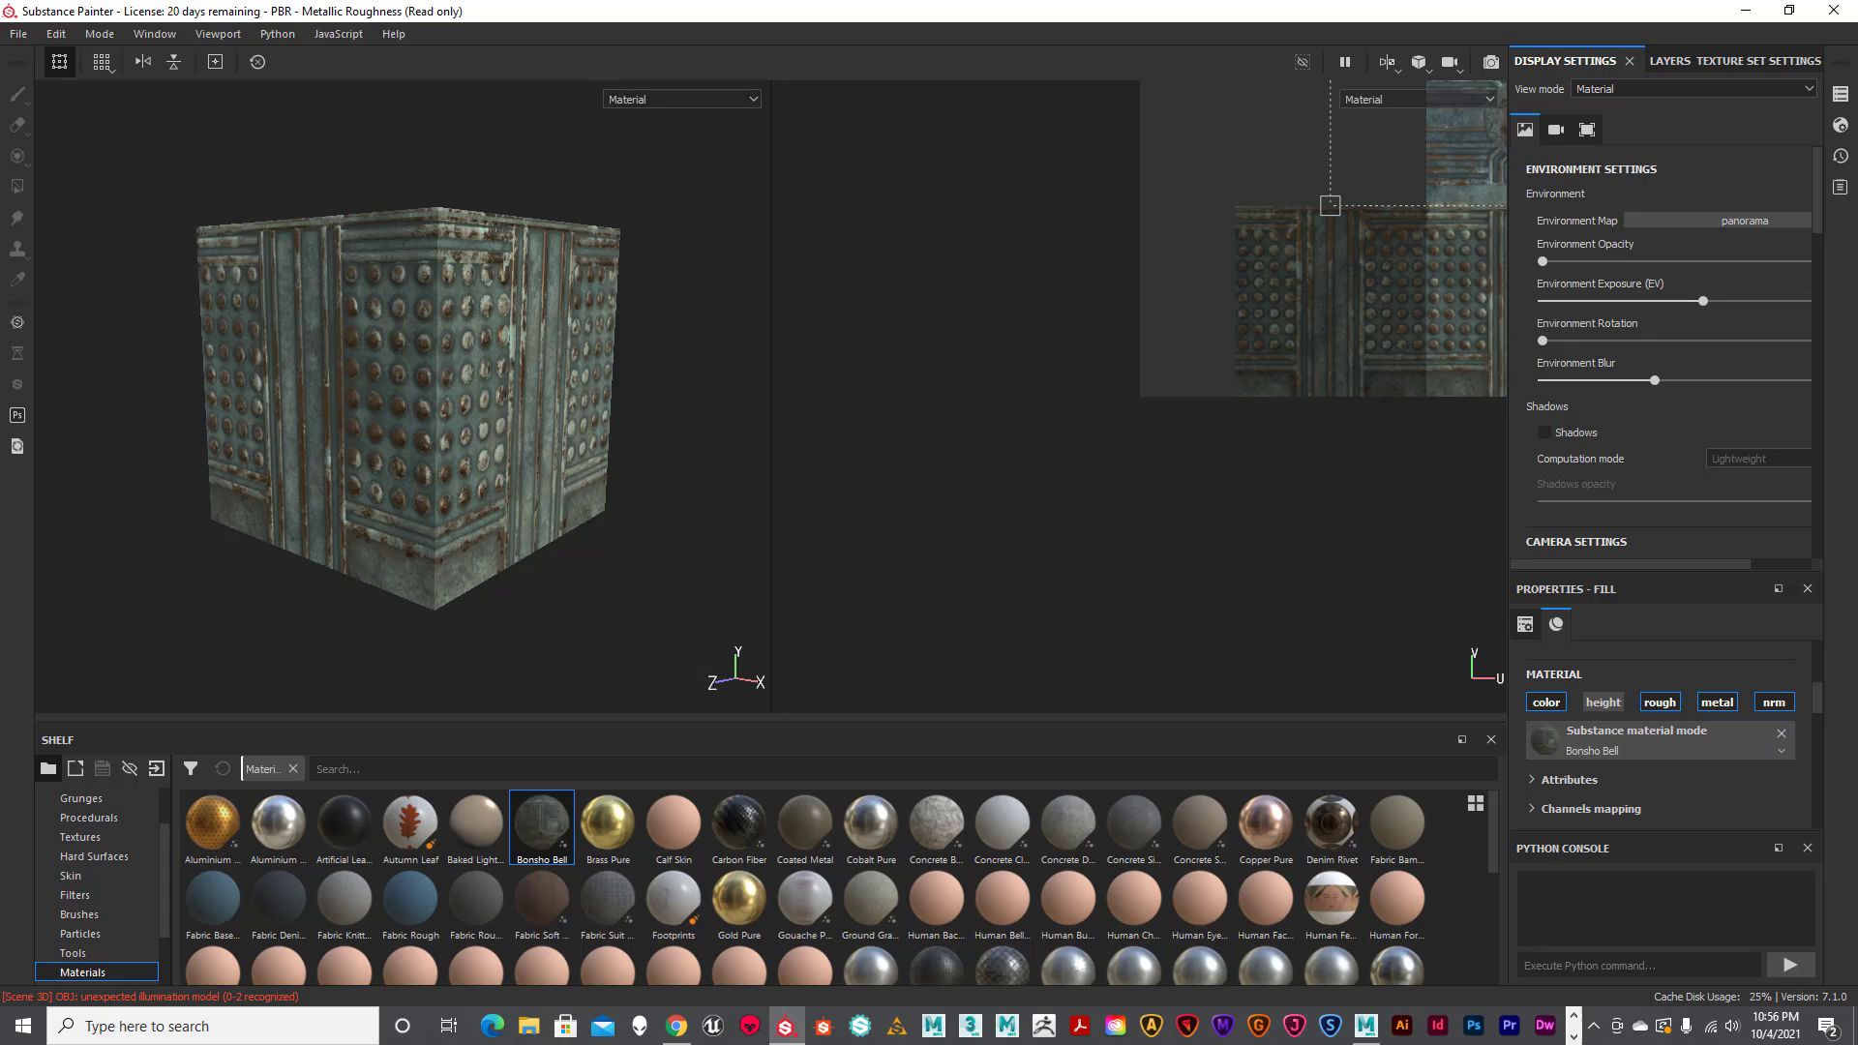
Start a texture export and browse for its output directory to the sourceimages folder of the Maya_To_Substance_Painter_Workflow project.
click(18, 34)
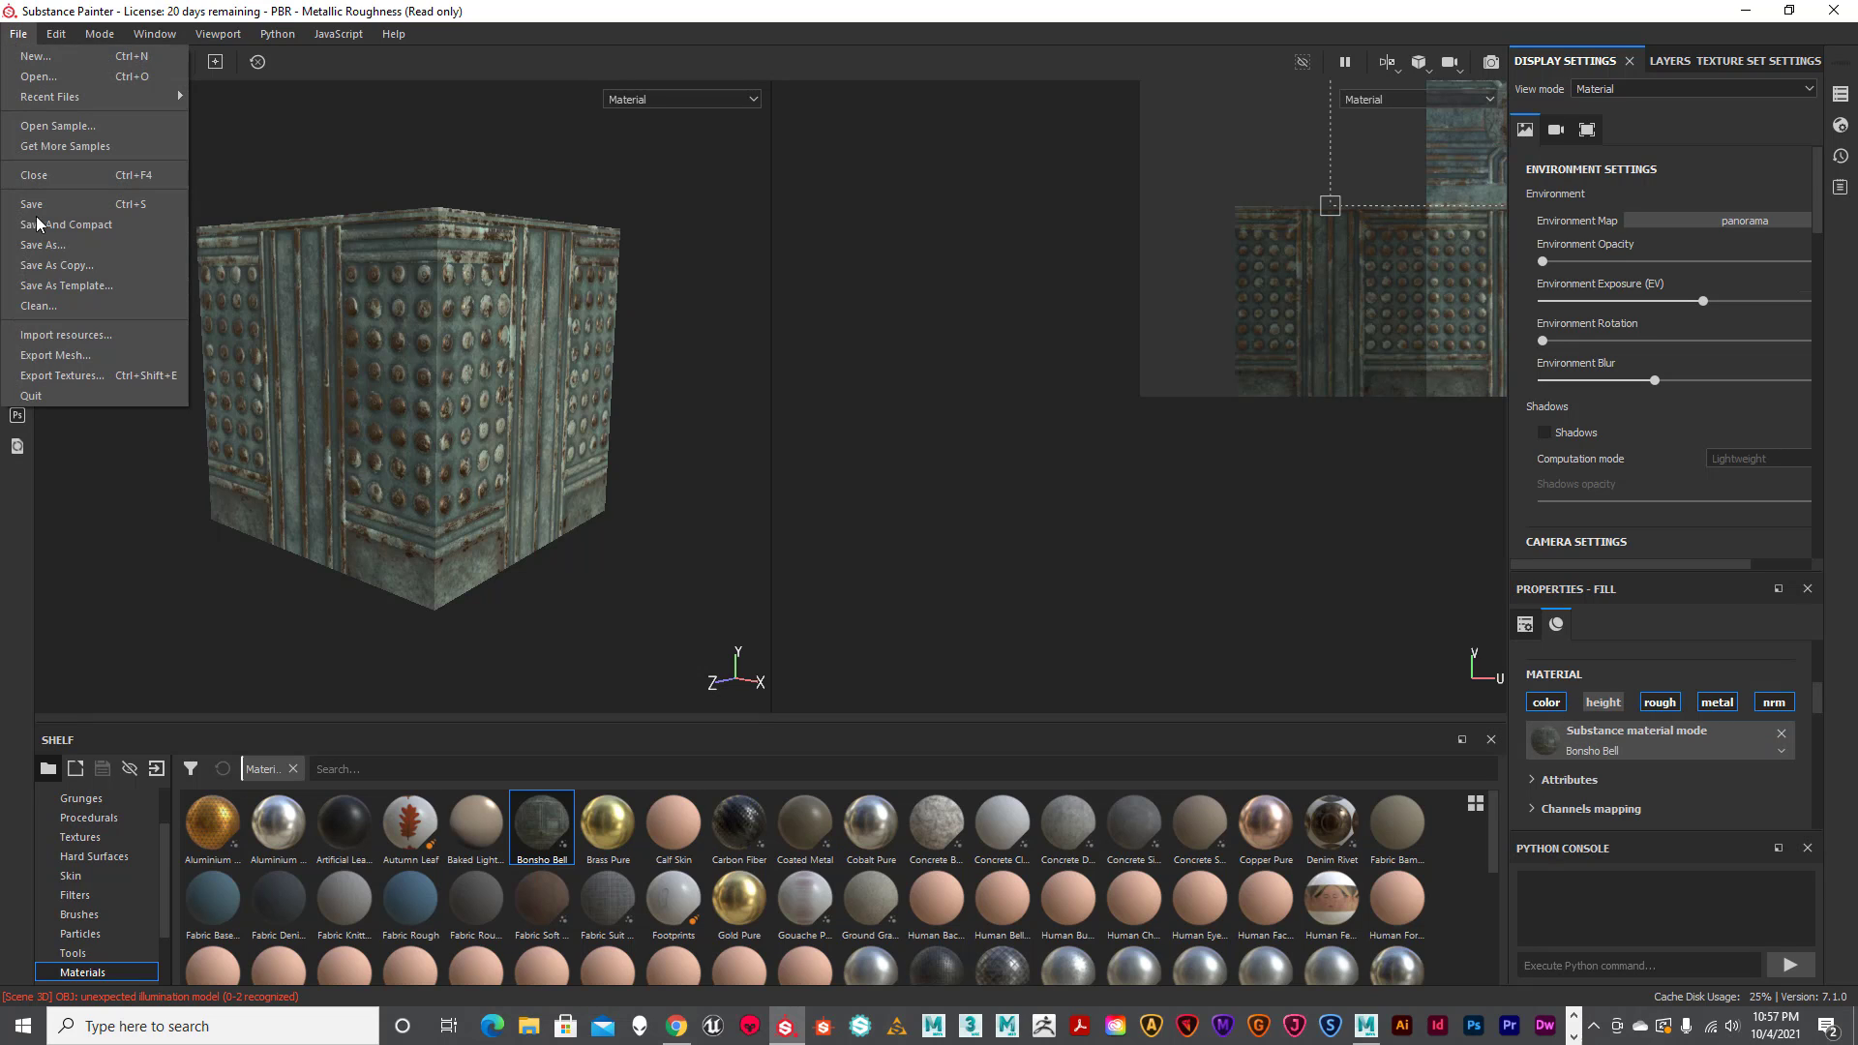
click(80, 374)
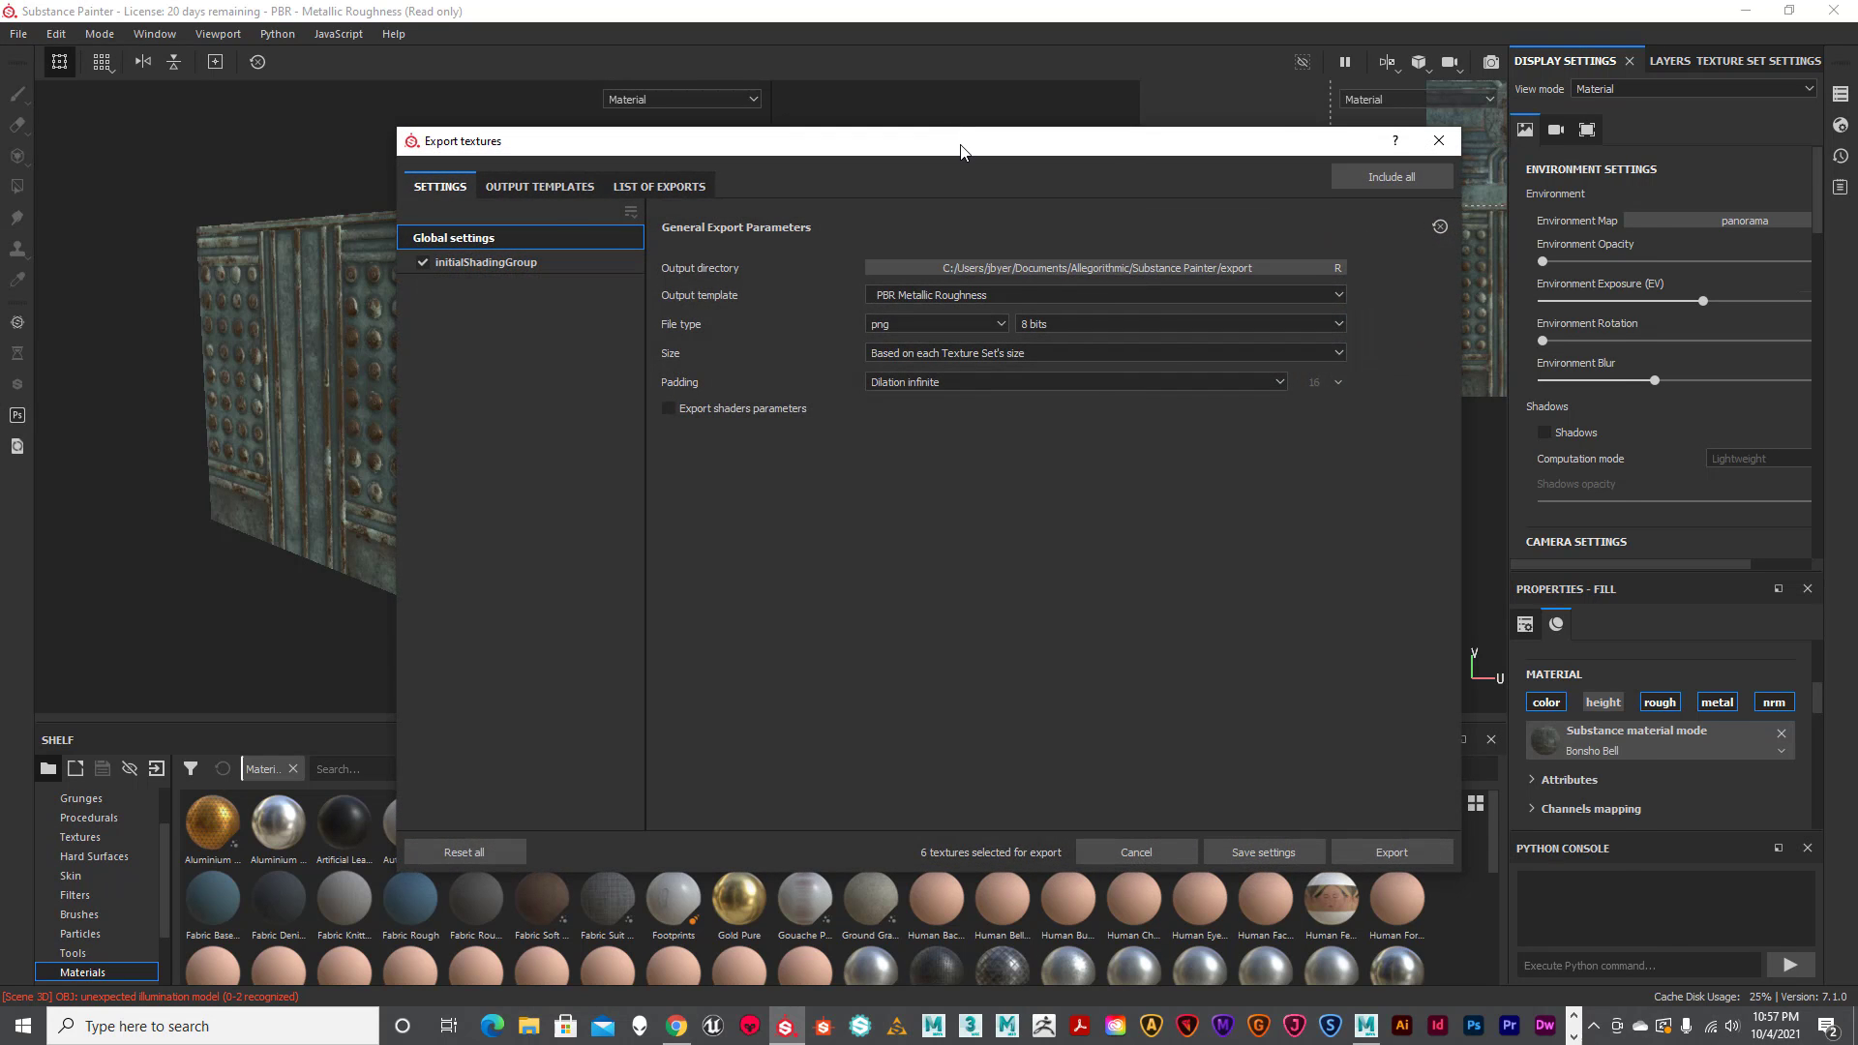
drag(957, 143, 1117, 143)
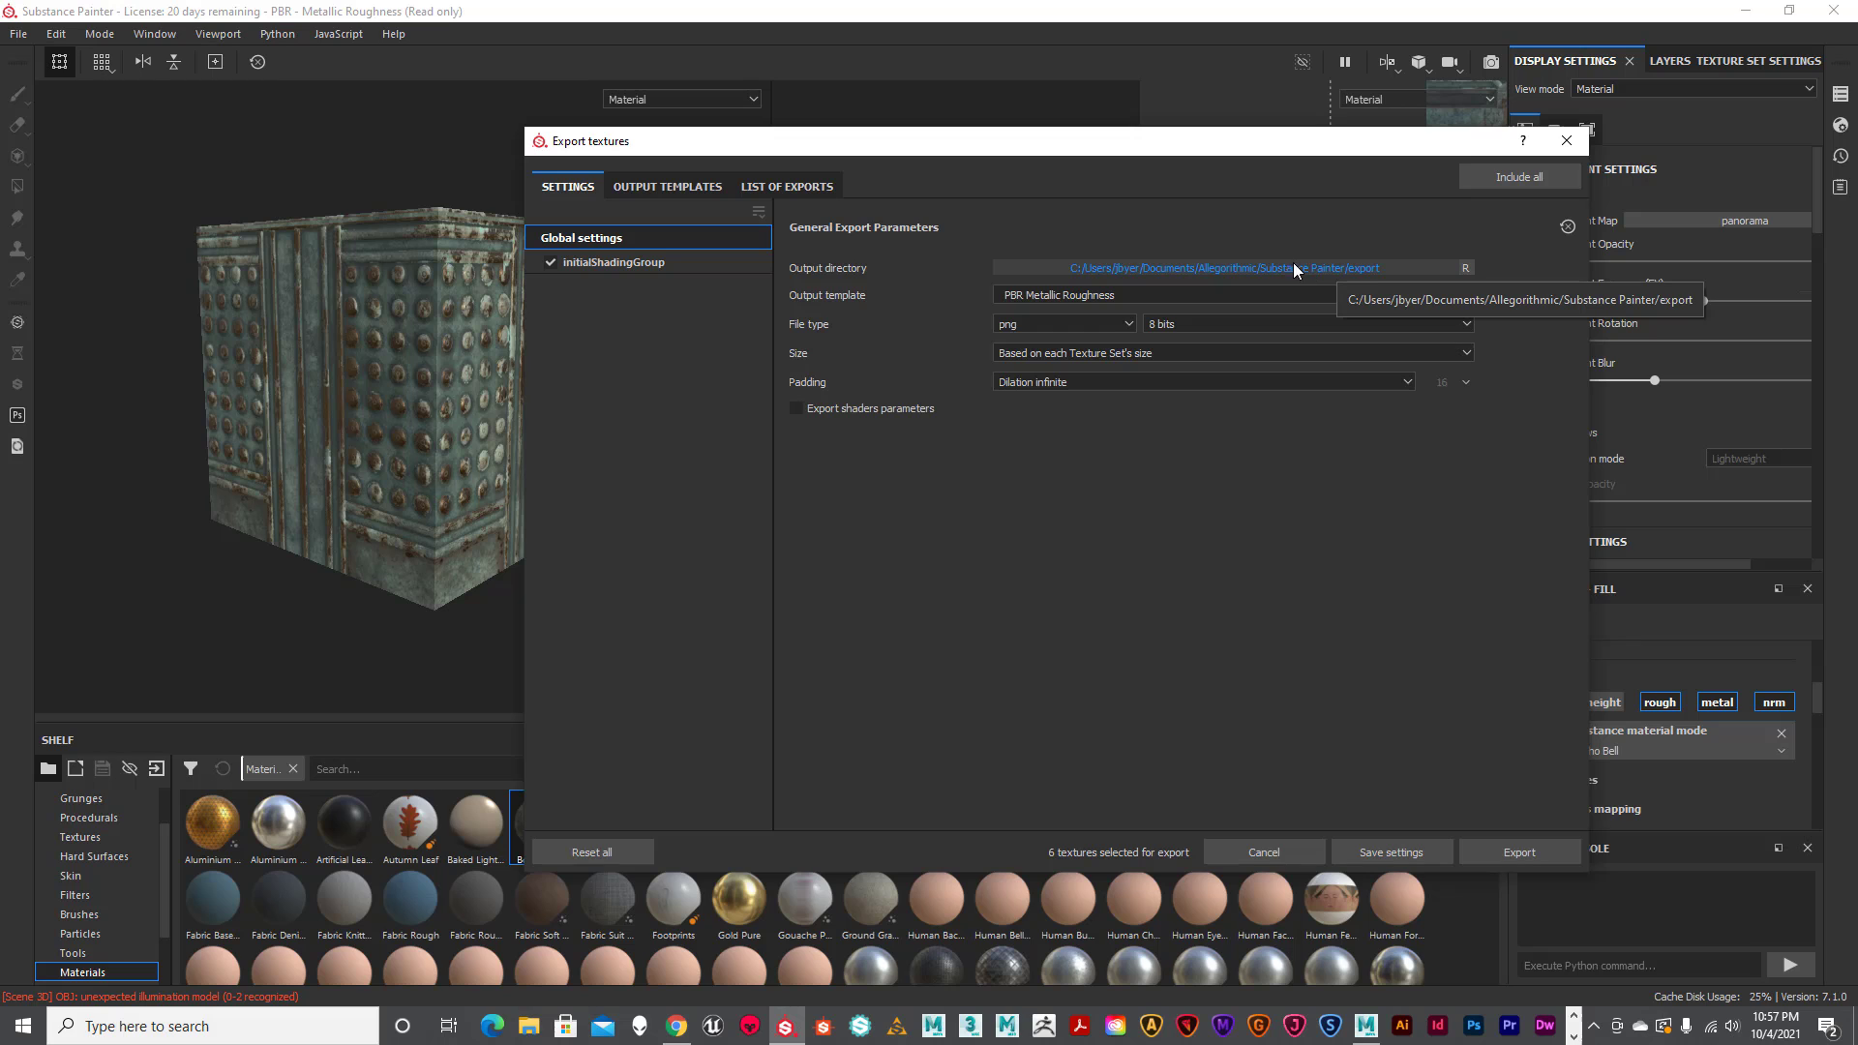
click(1244, 265)
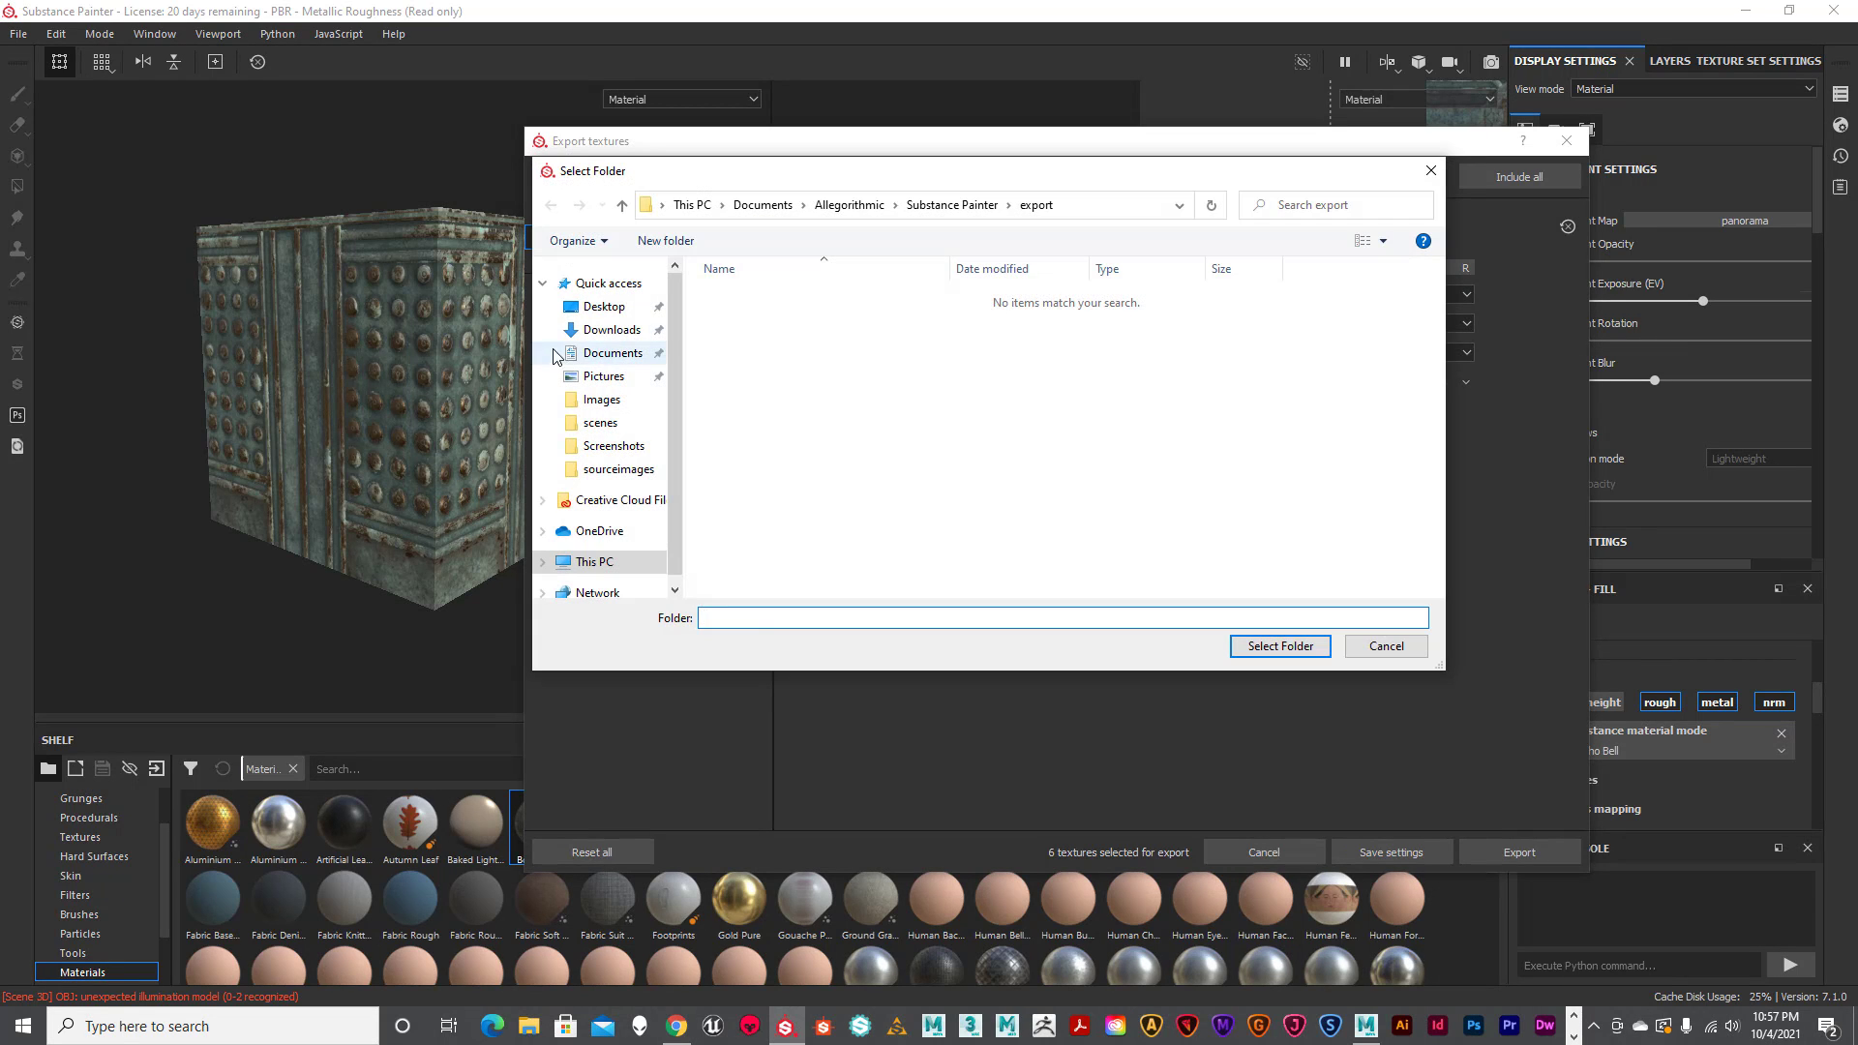
click(606, 354)
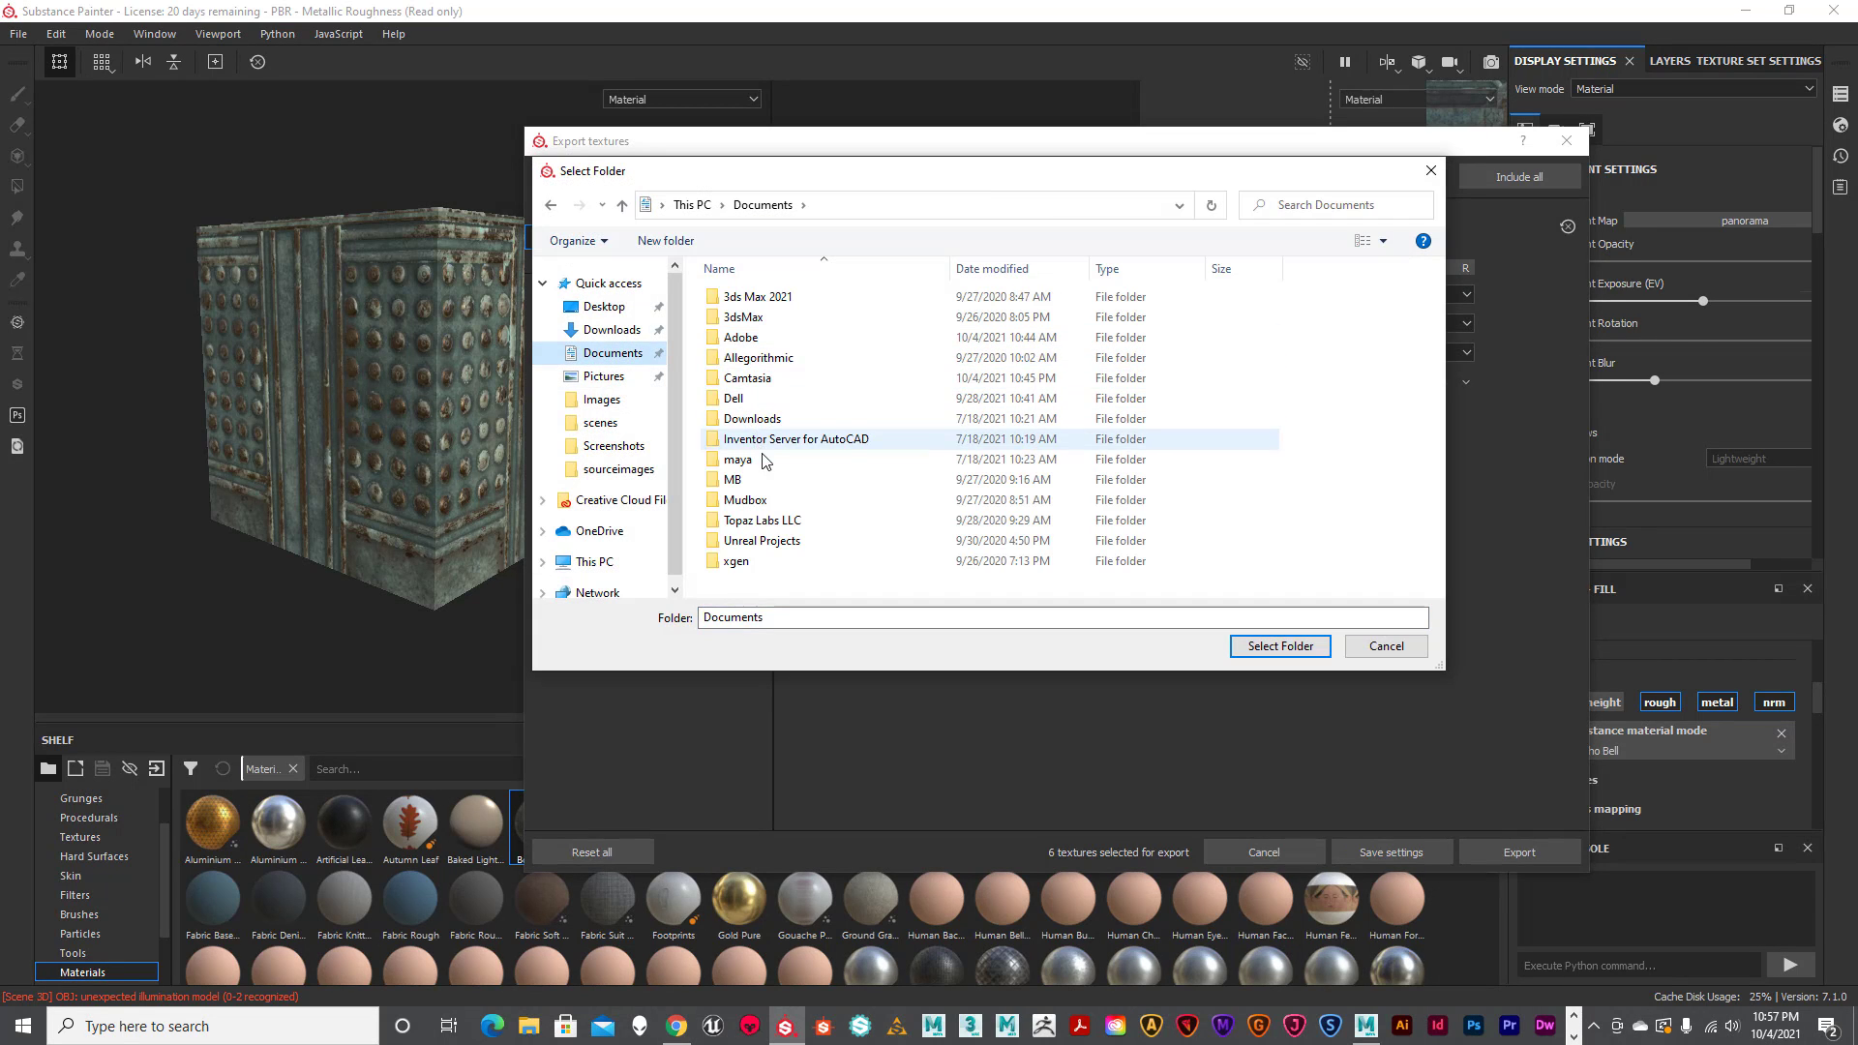
click(745, 461)
double_click(745, 462)
double_click(746, 337)
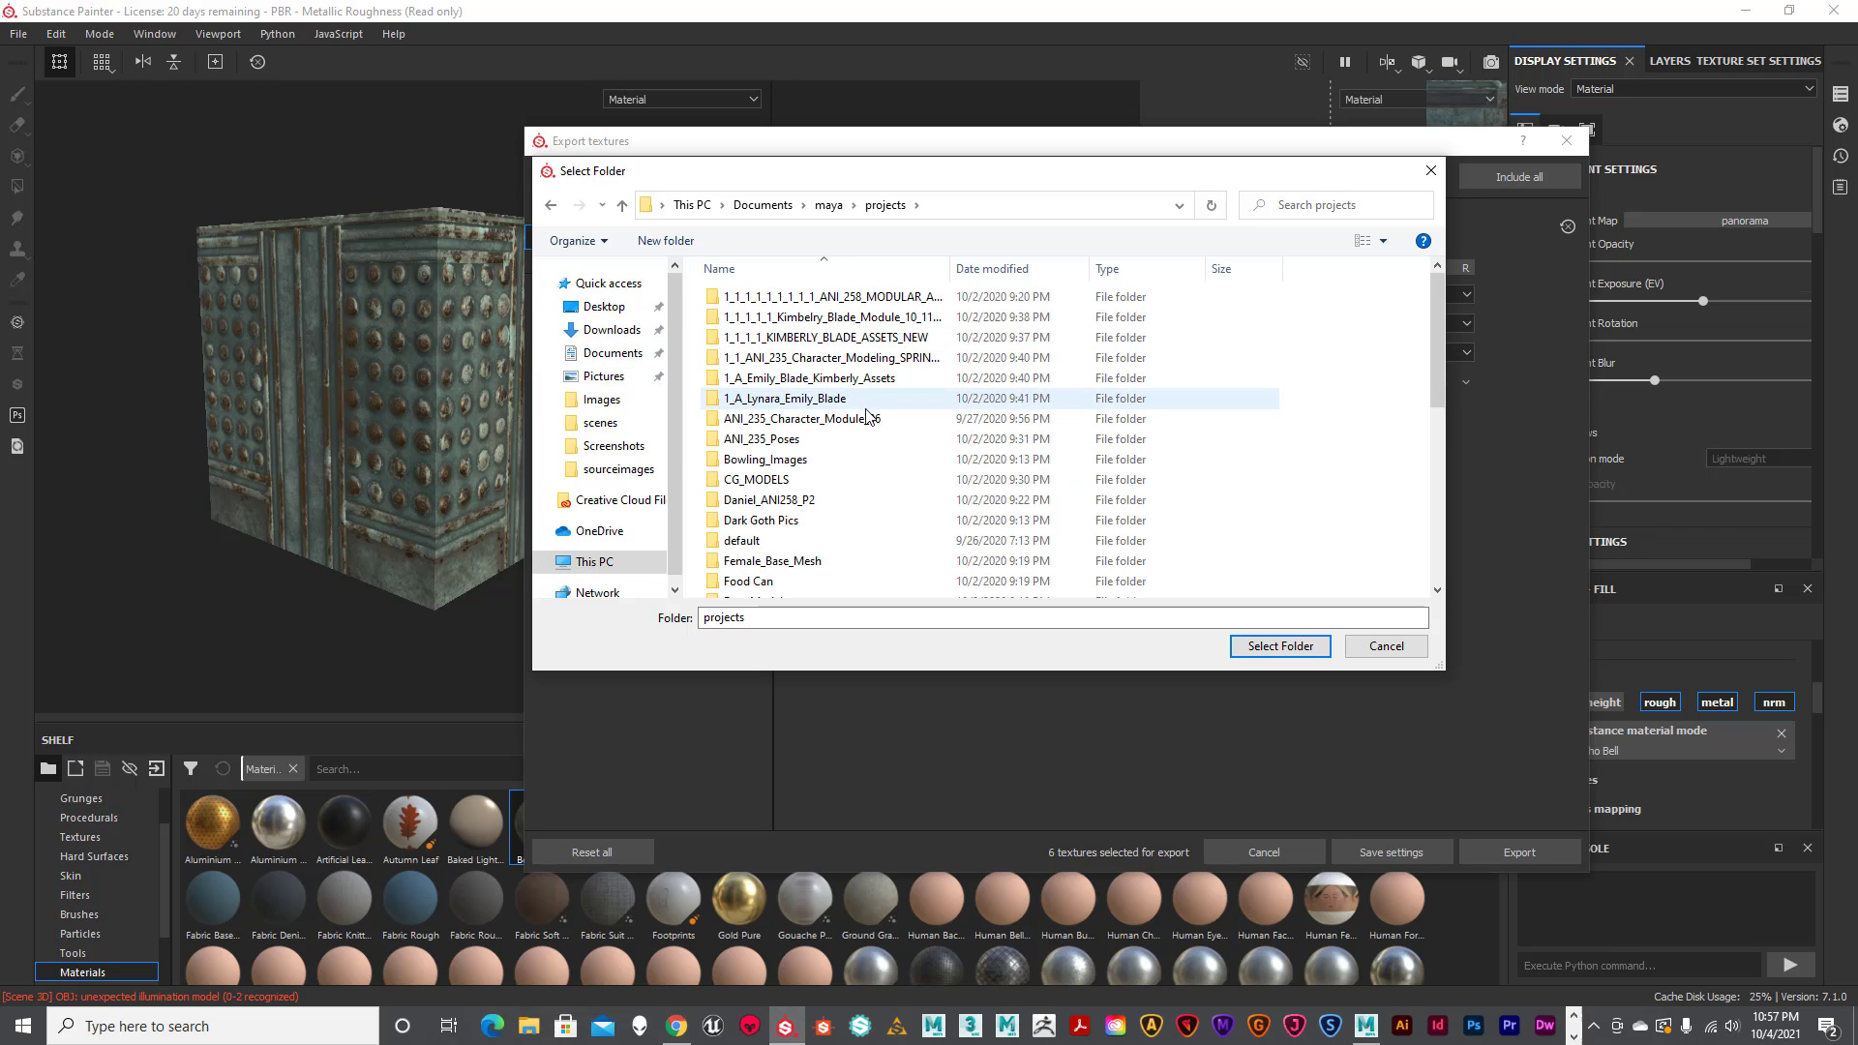
scroll(852, 495, down, 6)
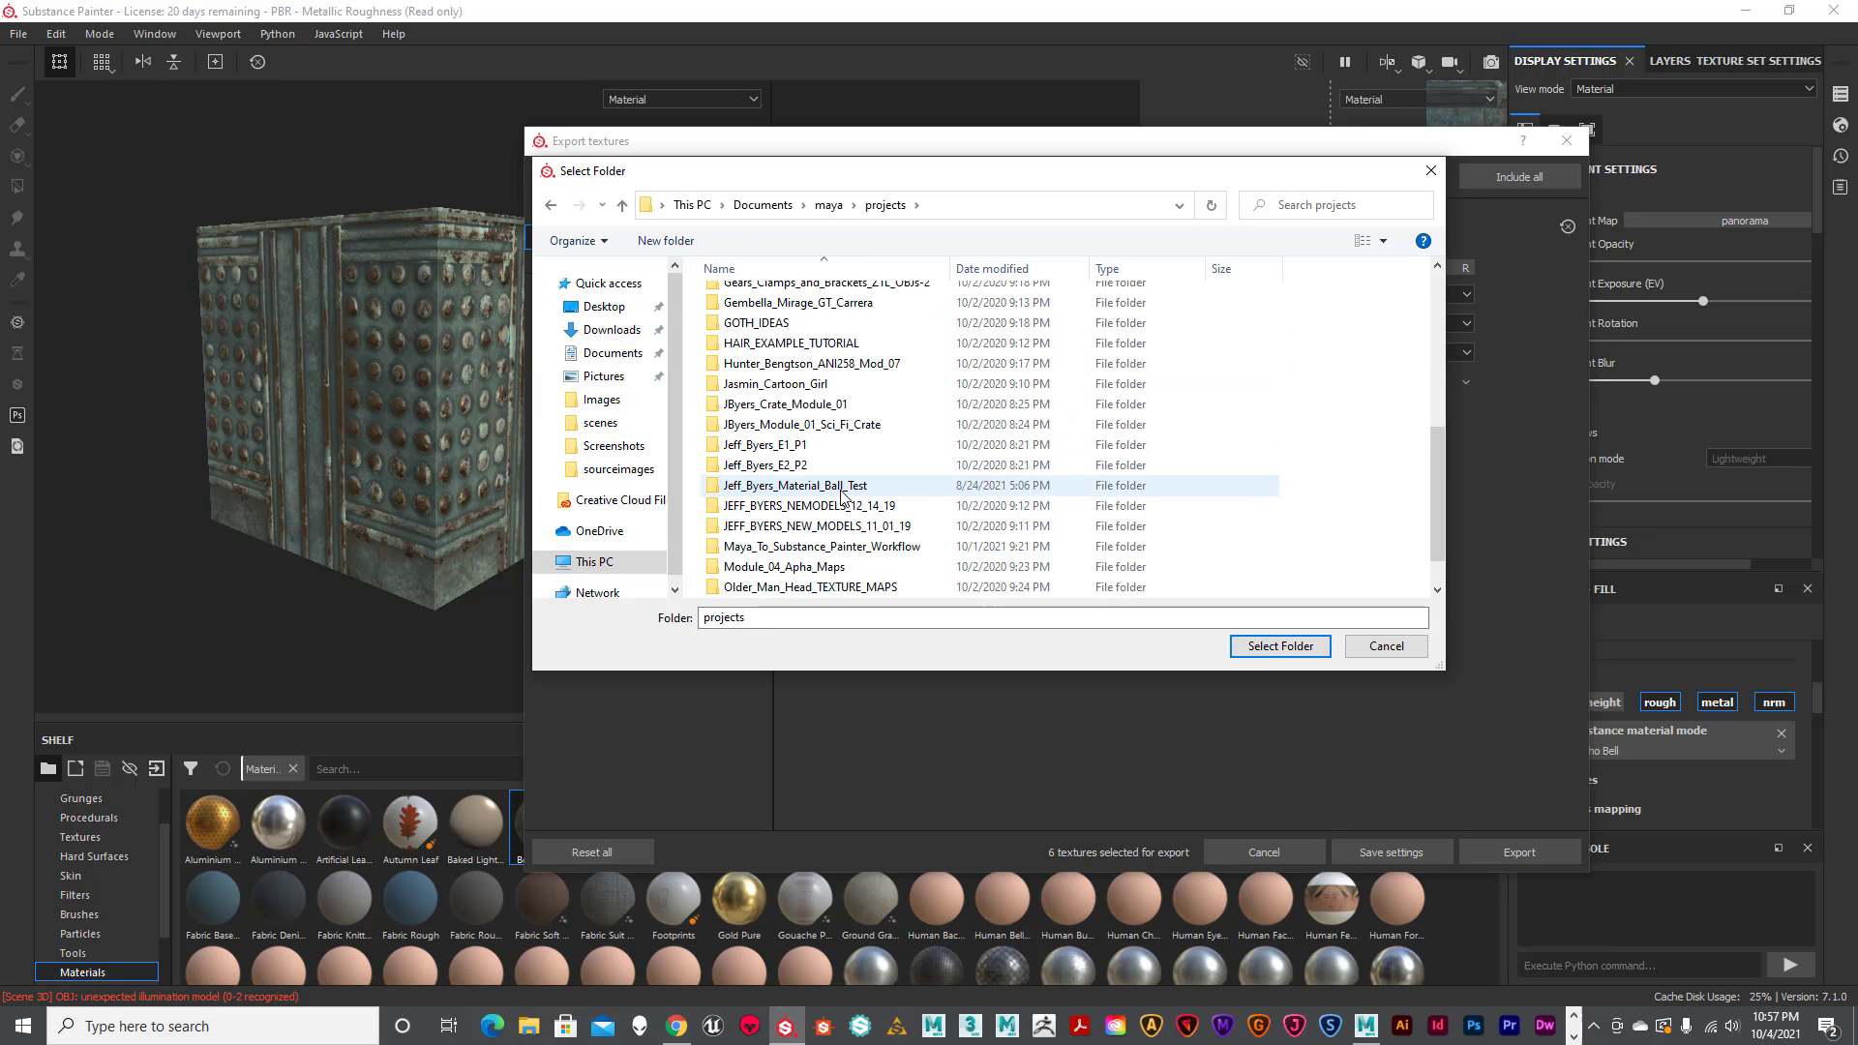
click(812, 548)
double_click(812, 548)
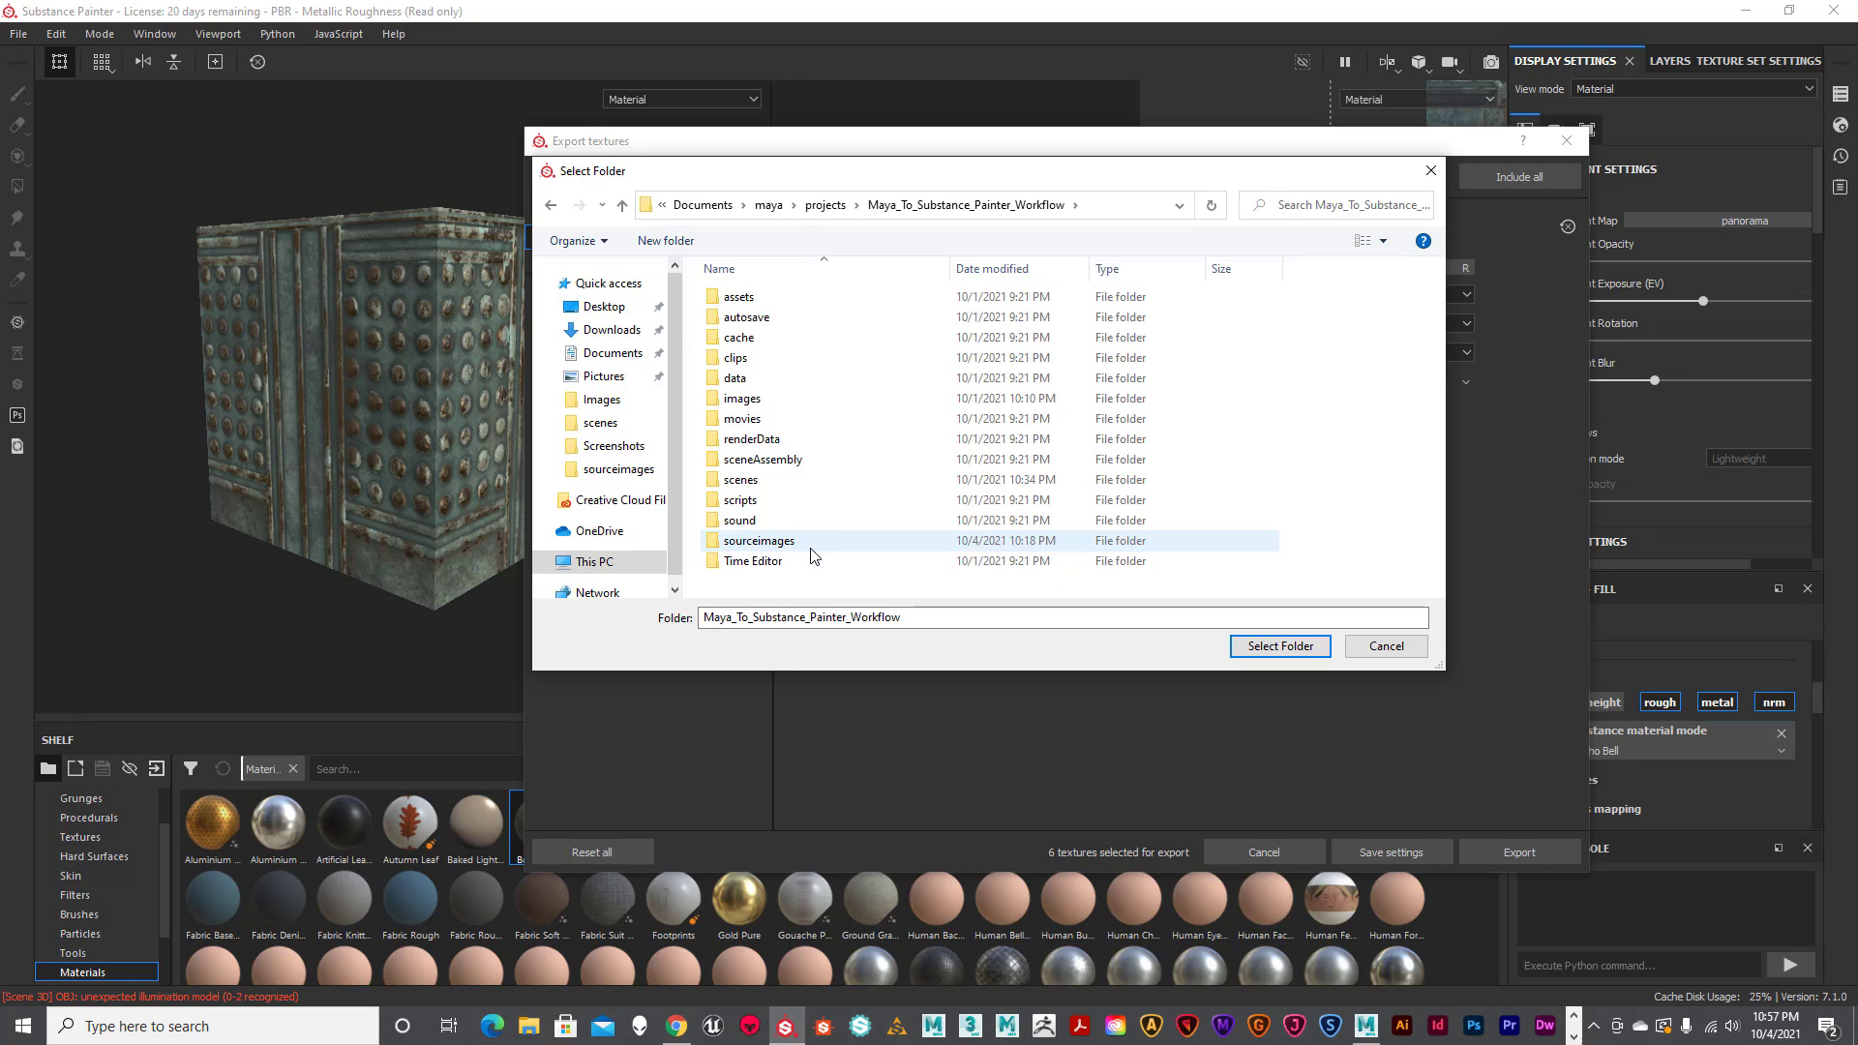
double_click(771, 542)
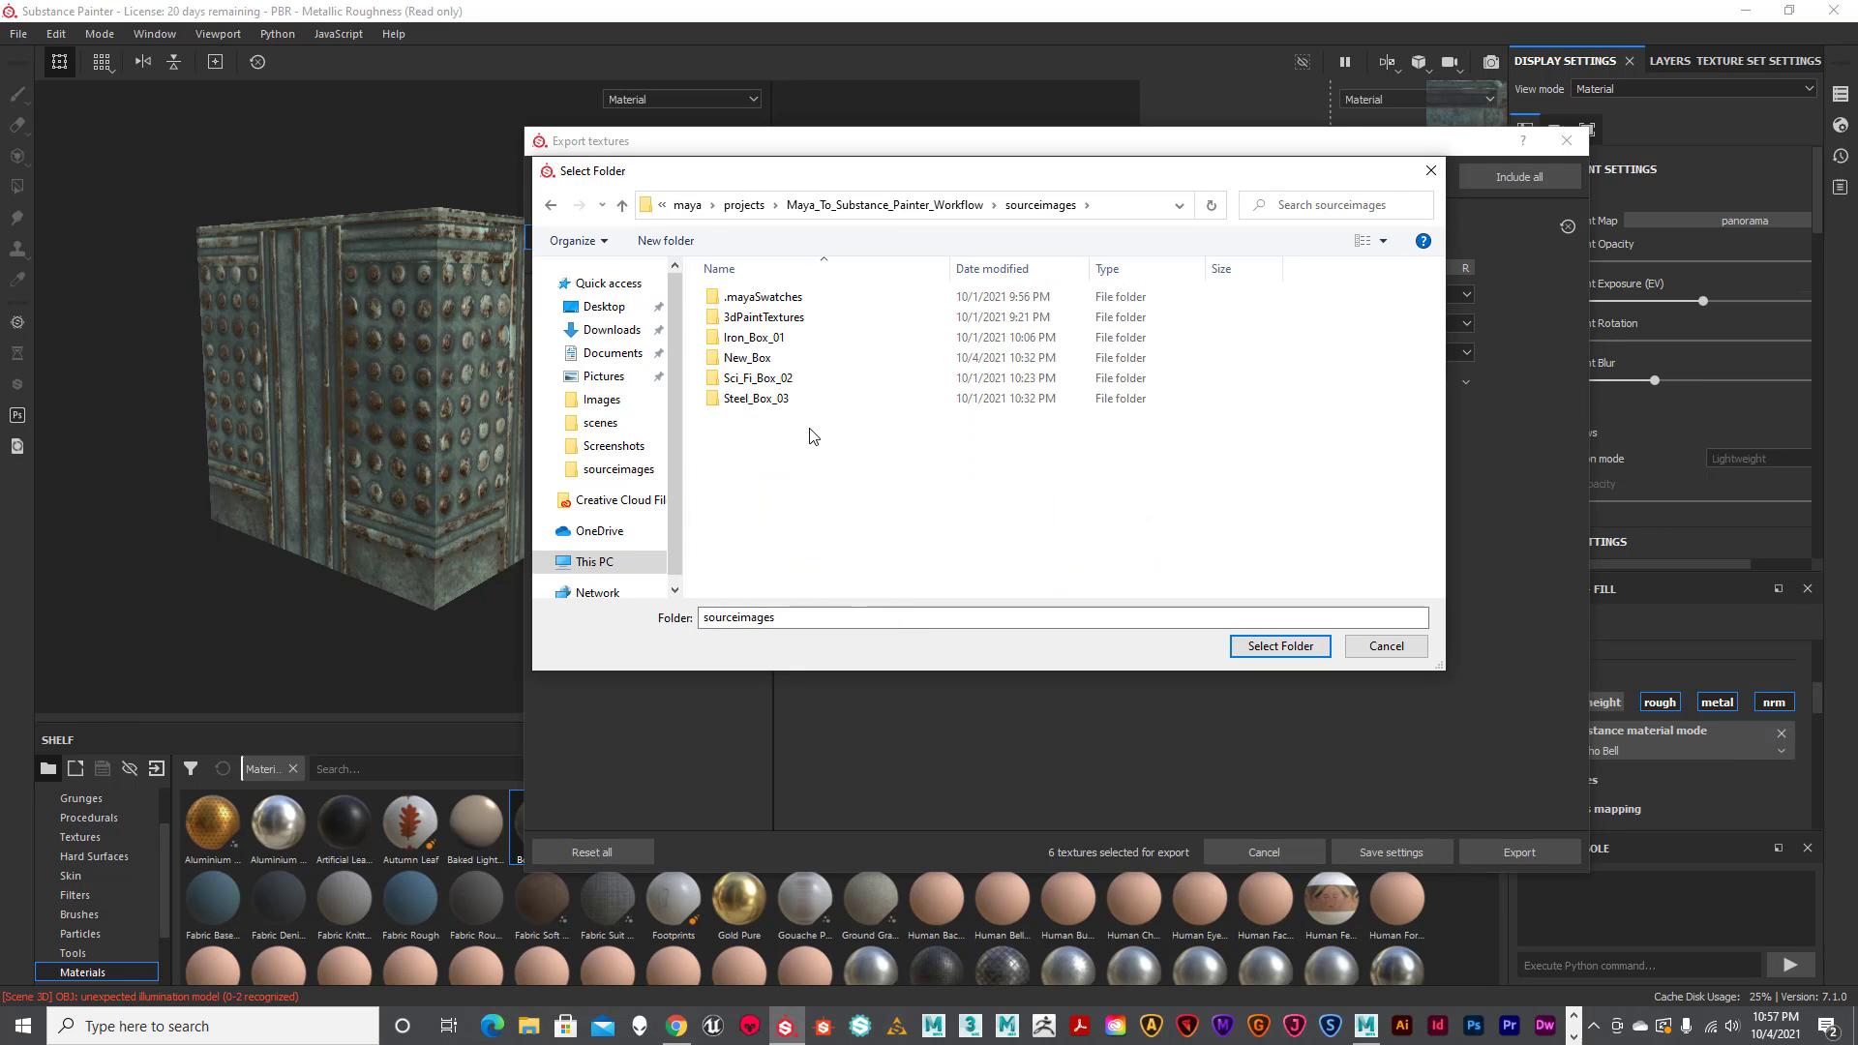
Create a folder named NEW_TEXTURES inside sourceimages.
right_click(766, 461)
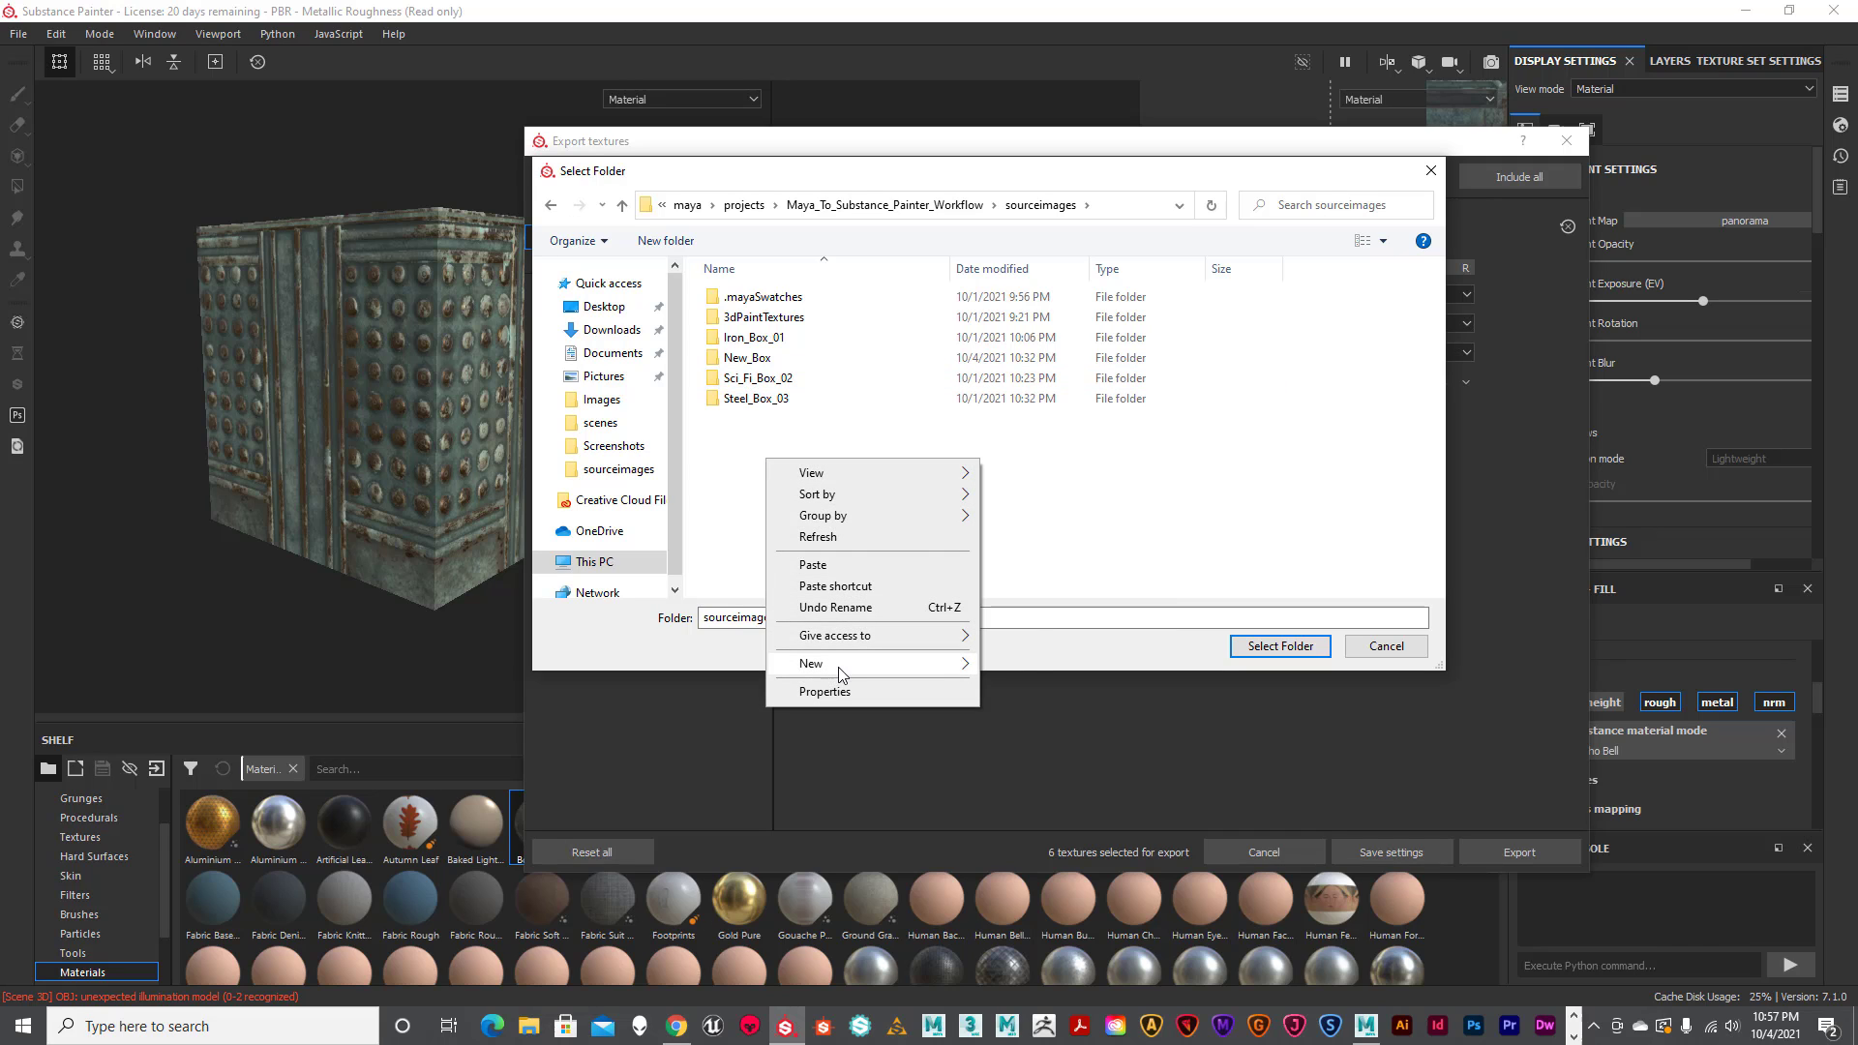
mouse_move(840, 675)
click(1026, 660)
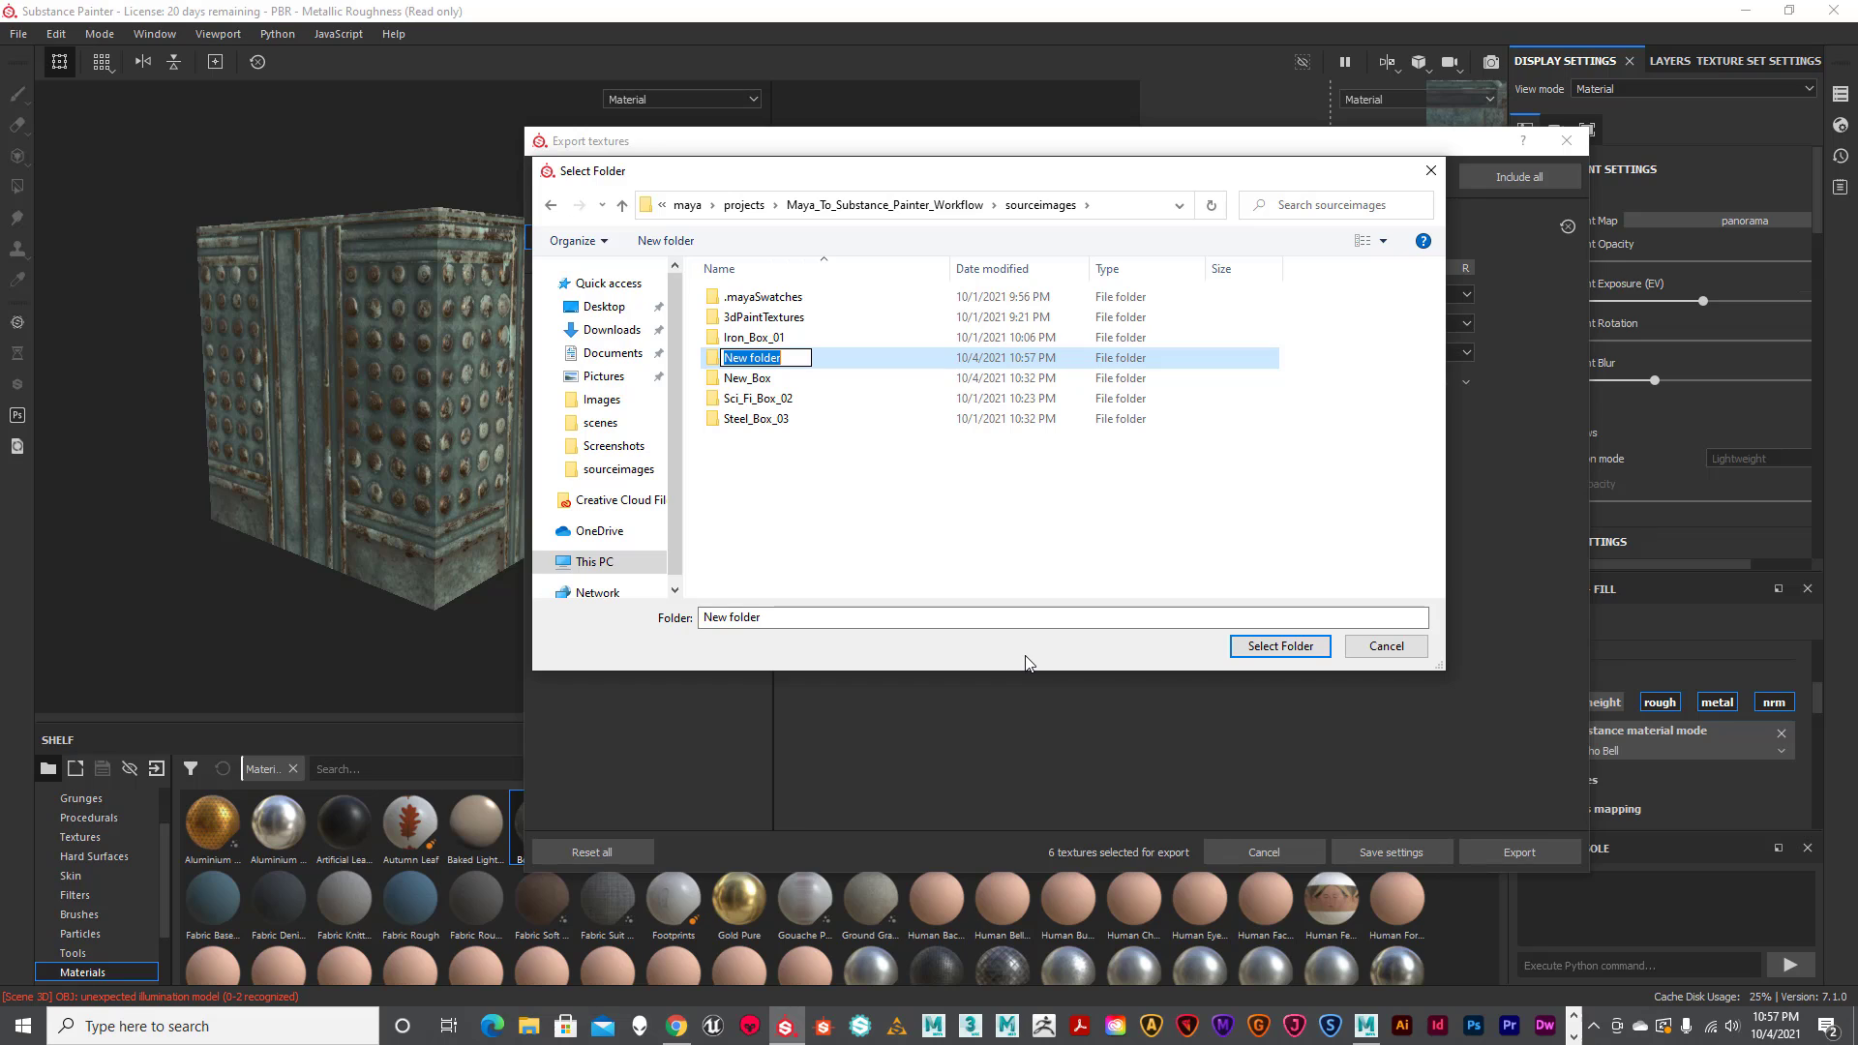
text(NEW_TEXTURES)
key(Return)
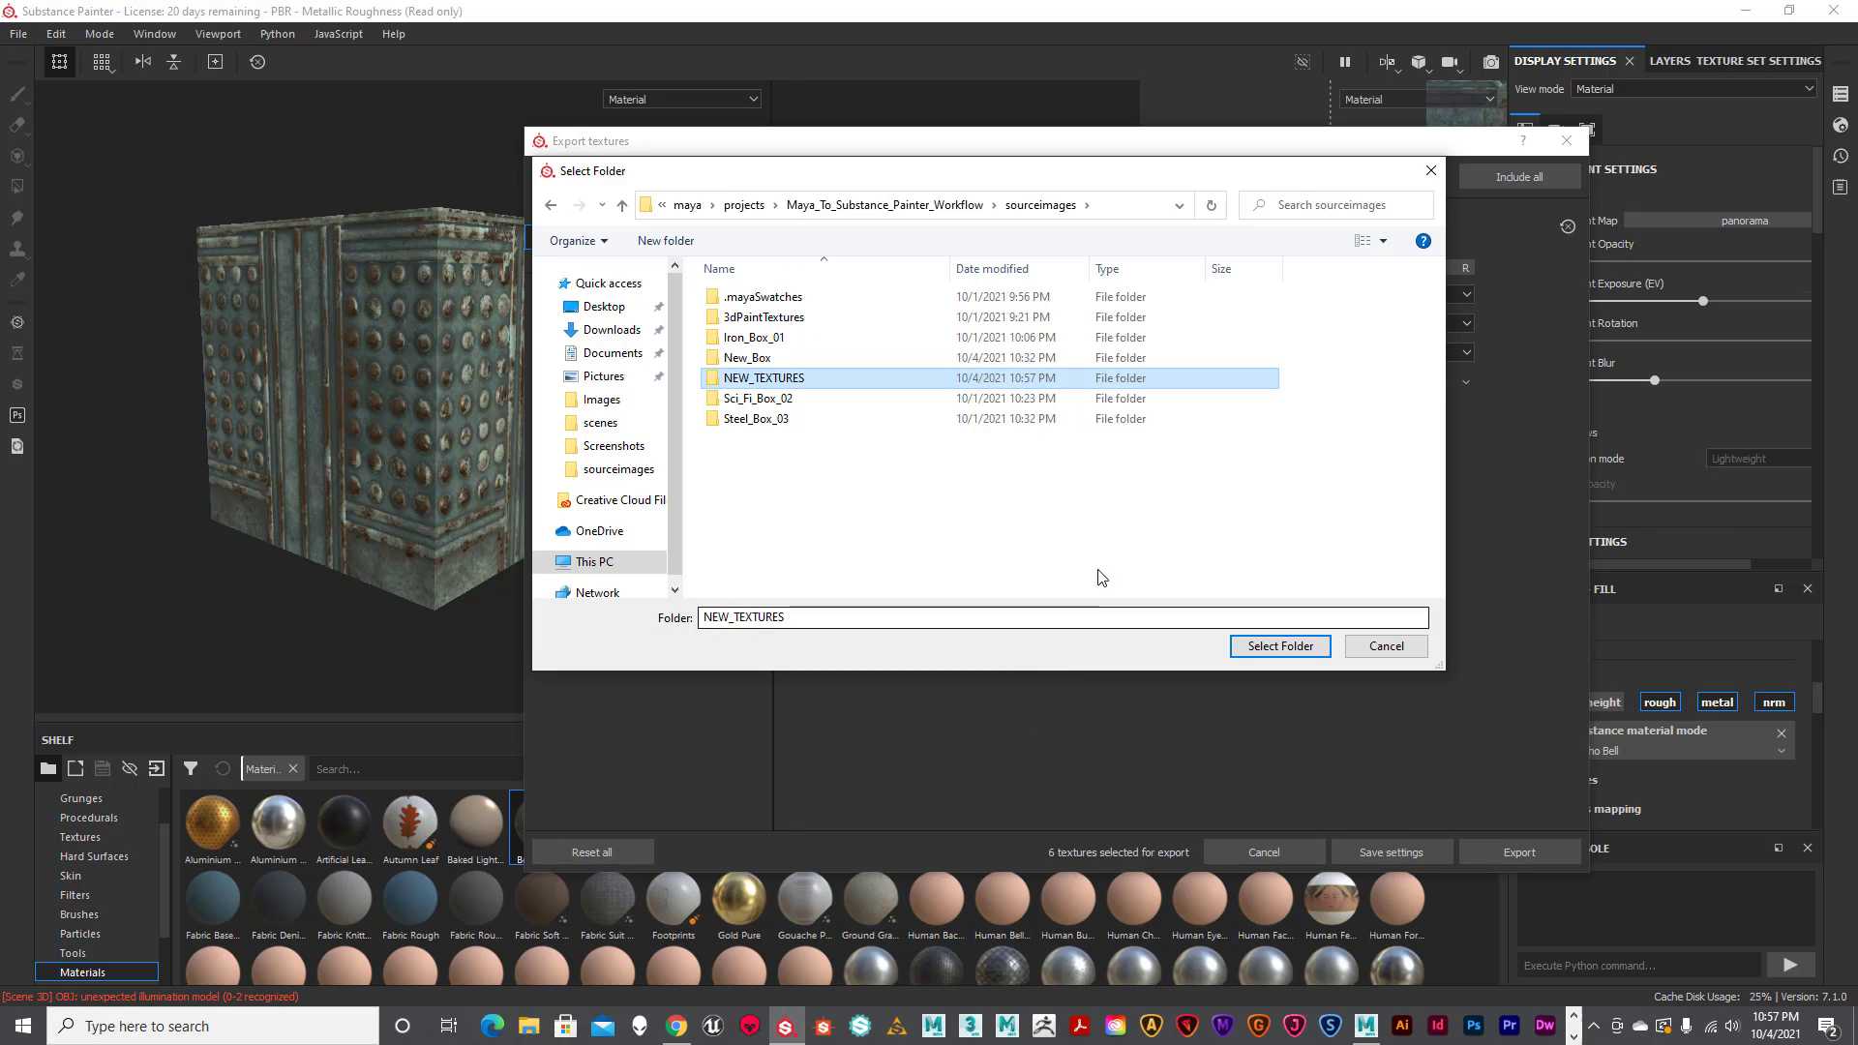
Use NEW_TEXTURES as the export's output directory and set the padding to No padding (passthrough).
click(1302, 649)
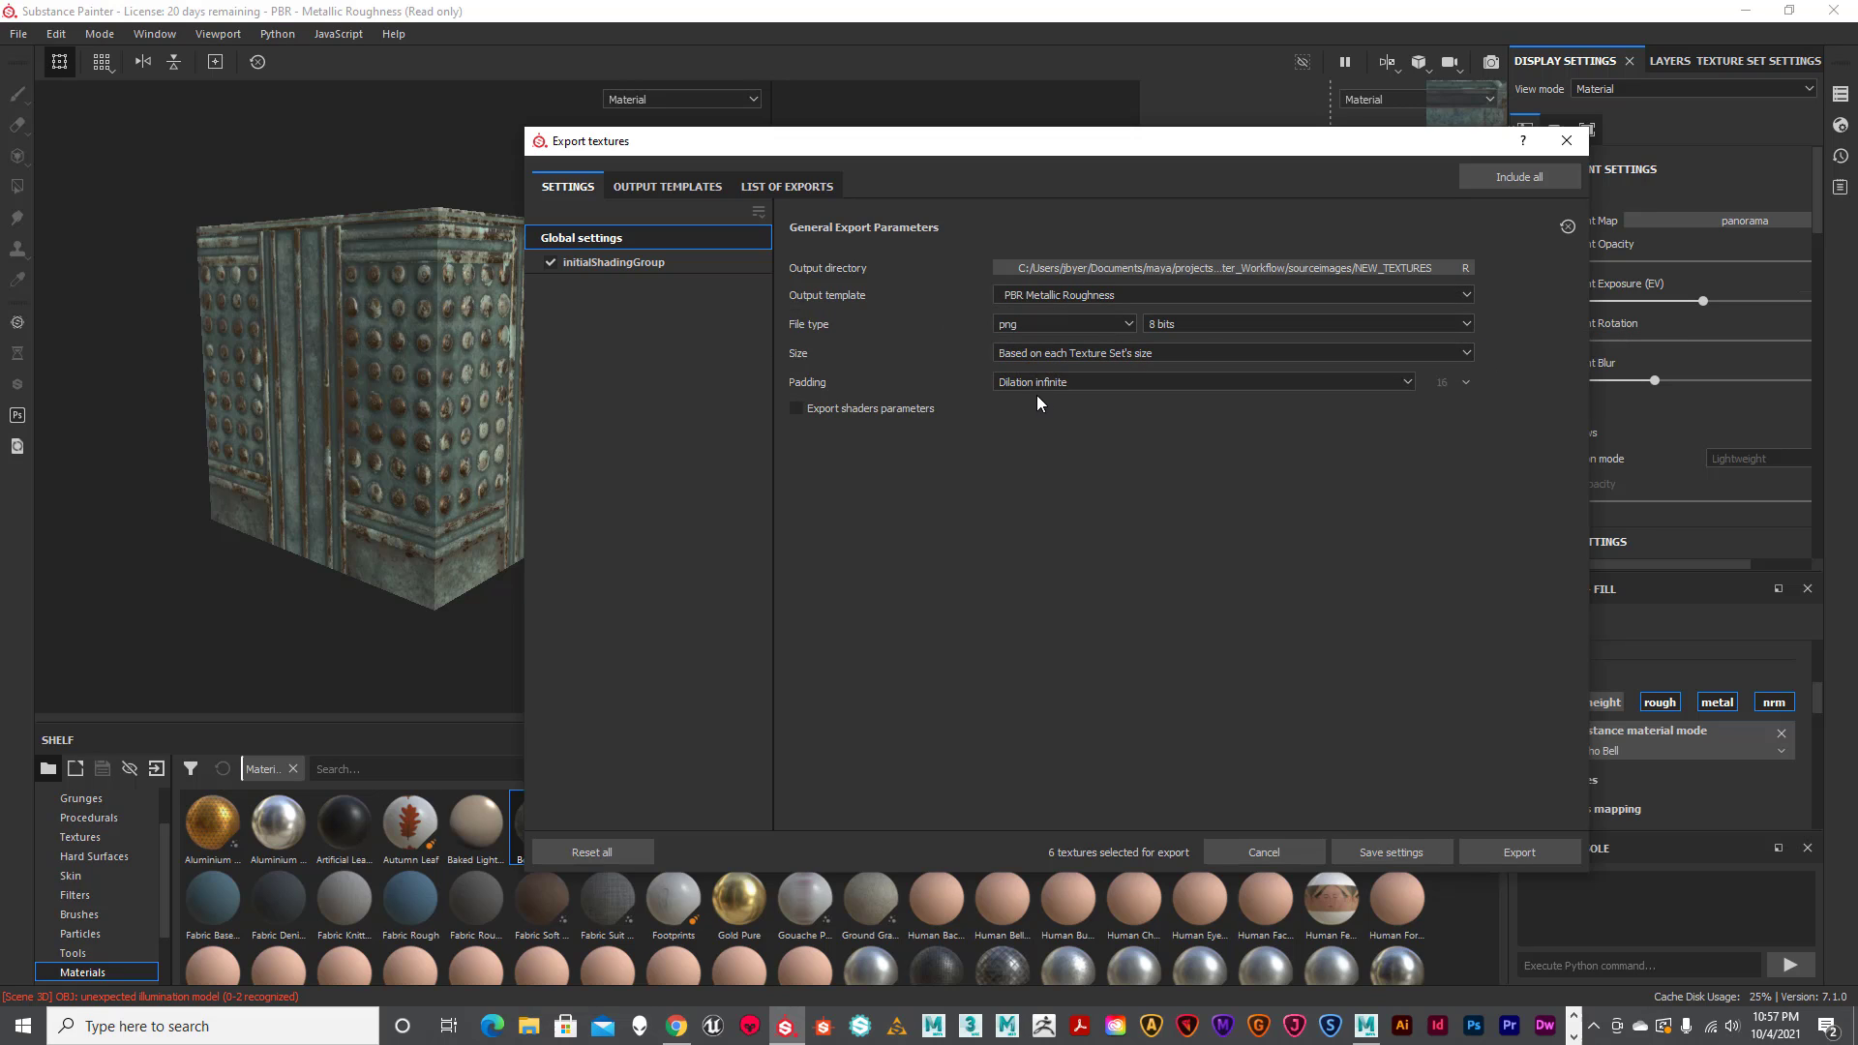
click(1370, 382)
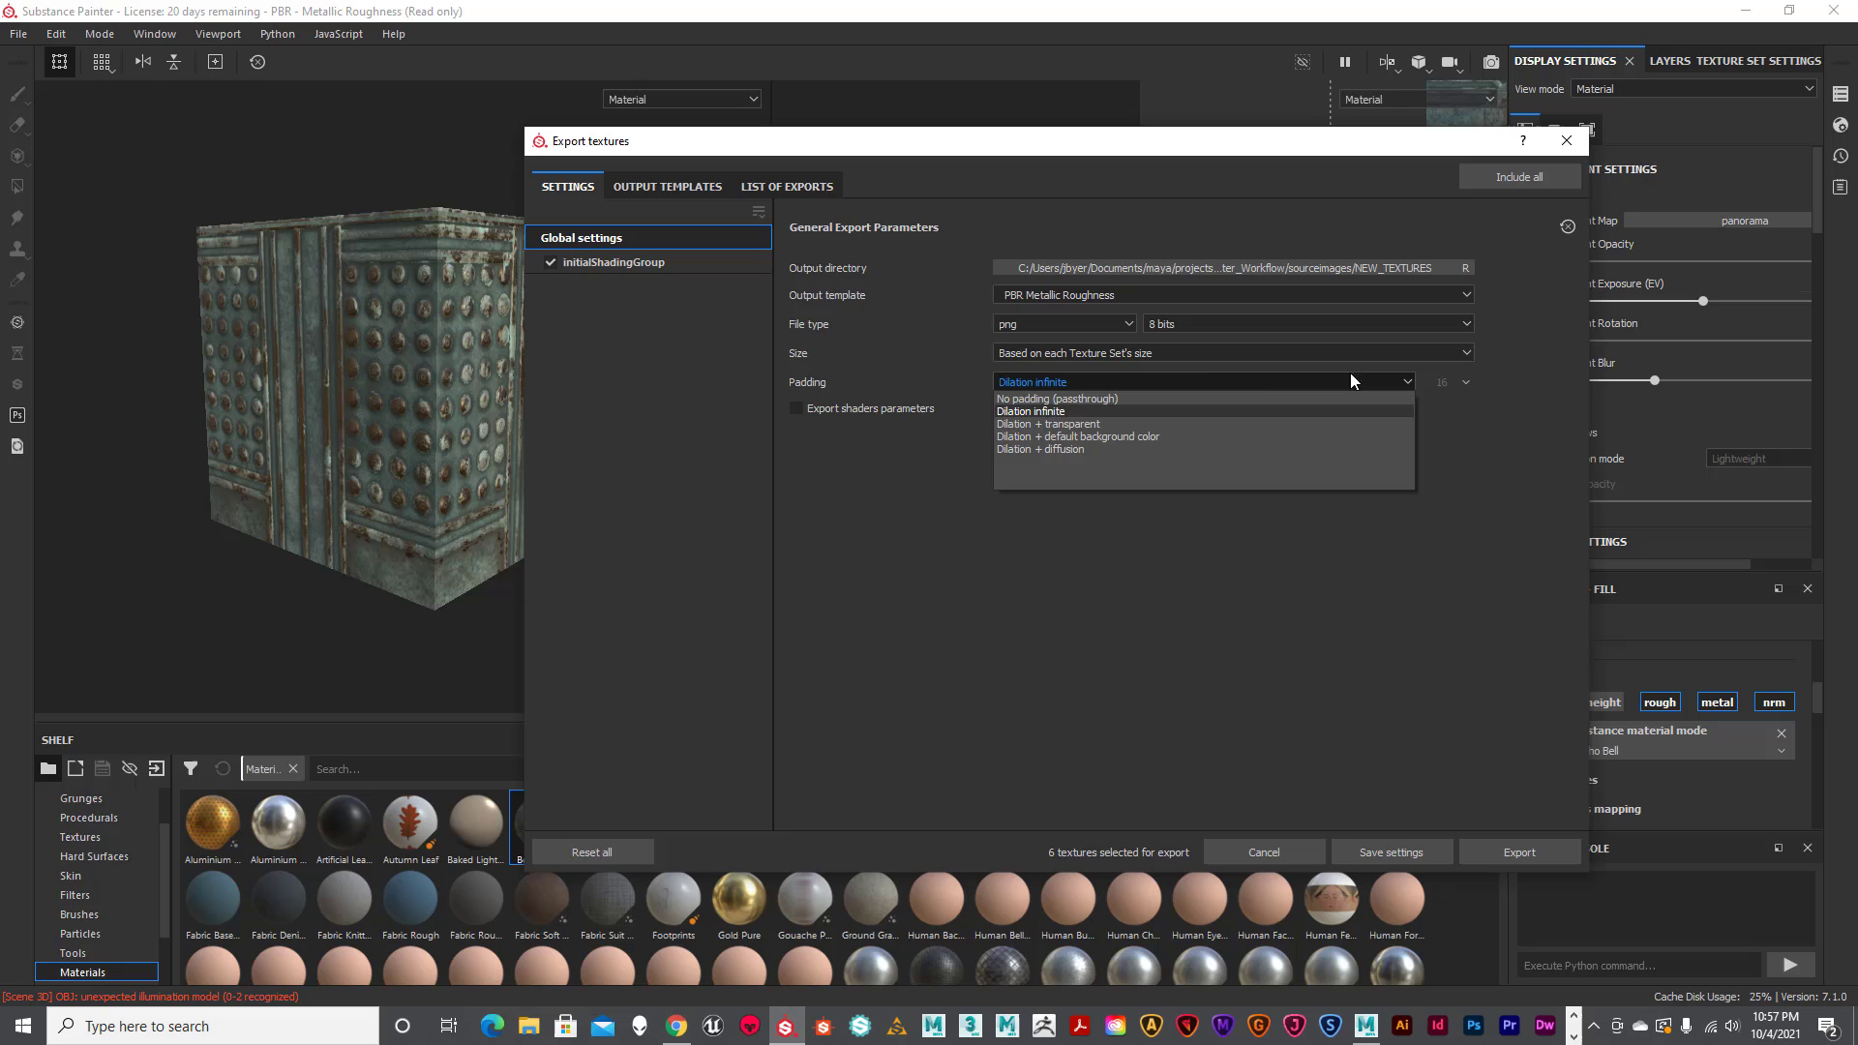
click(1169, 394)
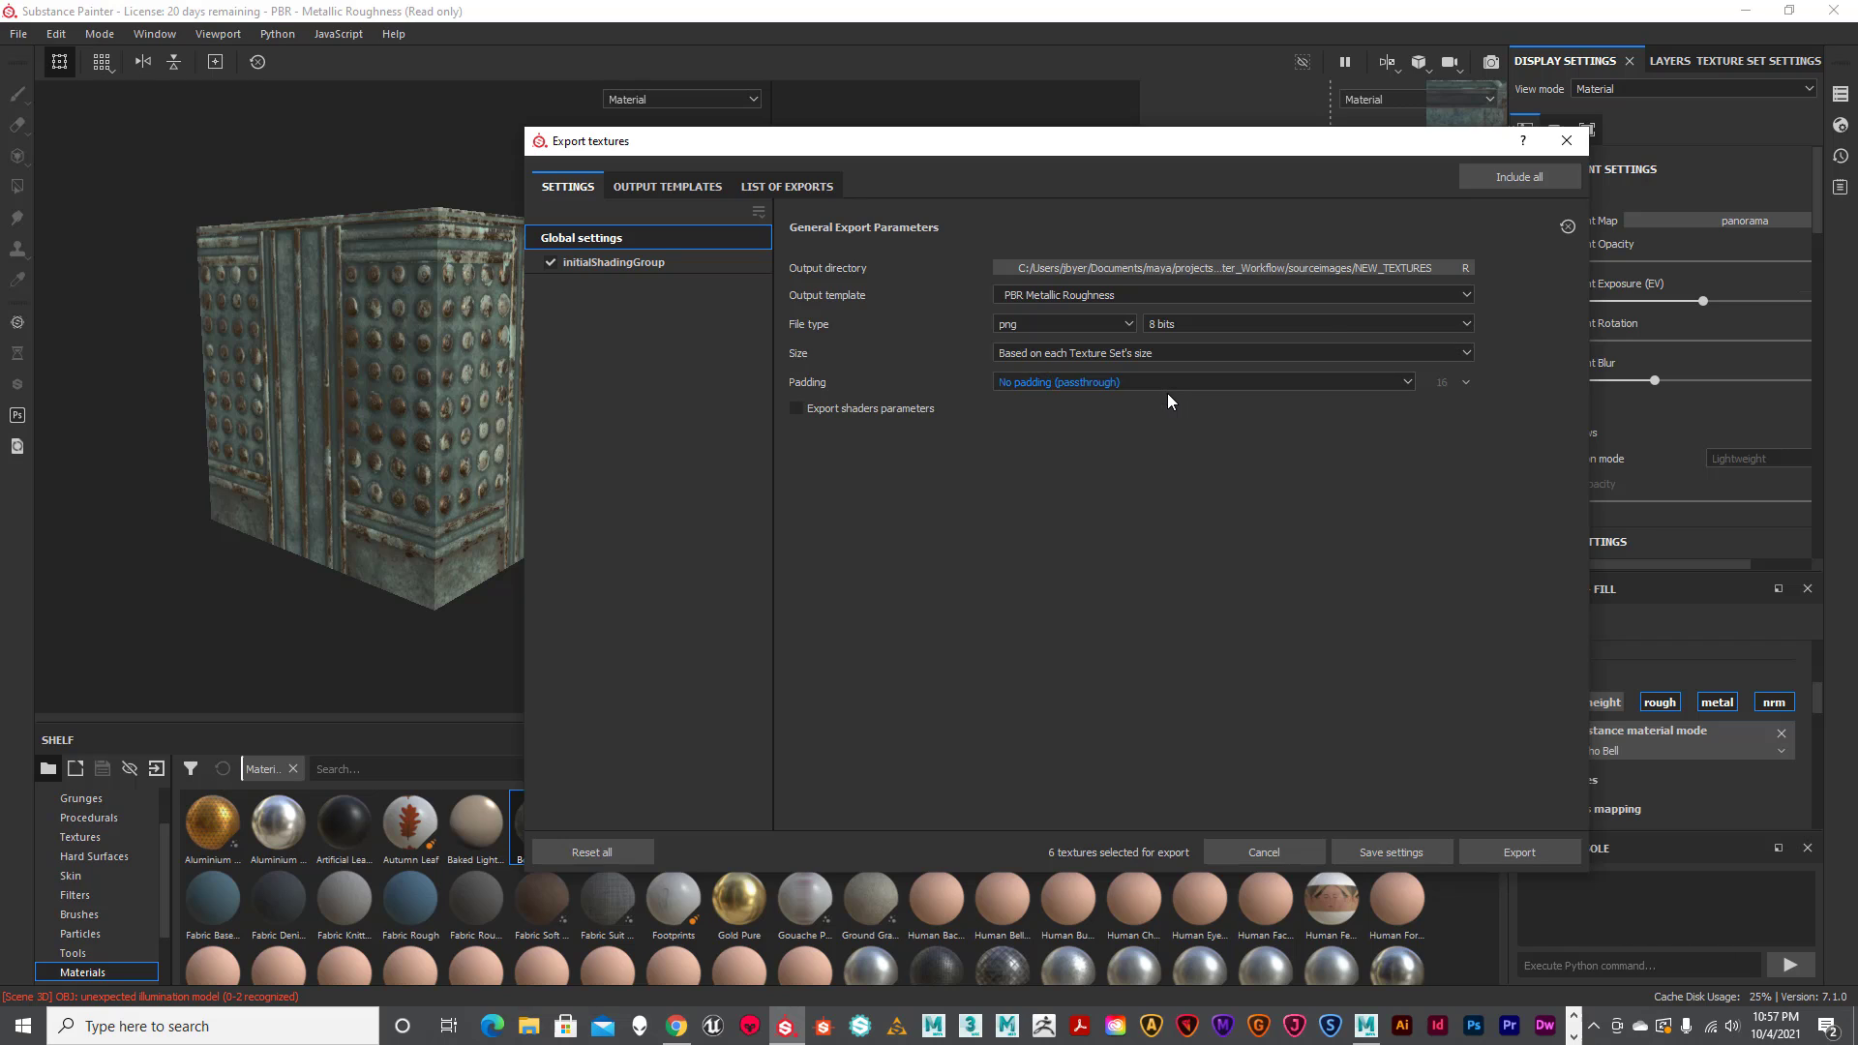
Compare the output maps of the Arnold (AiStandard) and PBR Metallic Roughness export presets.
click(660, 185)
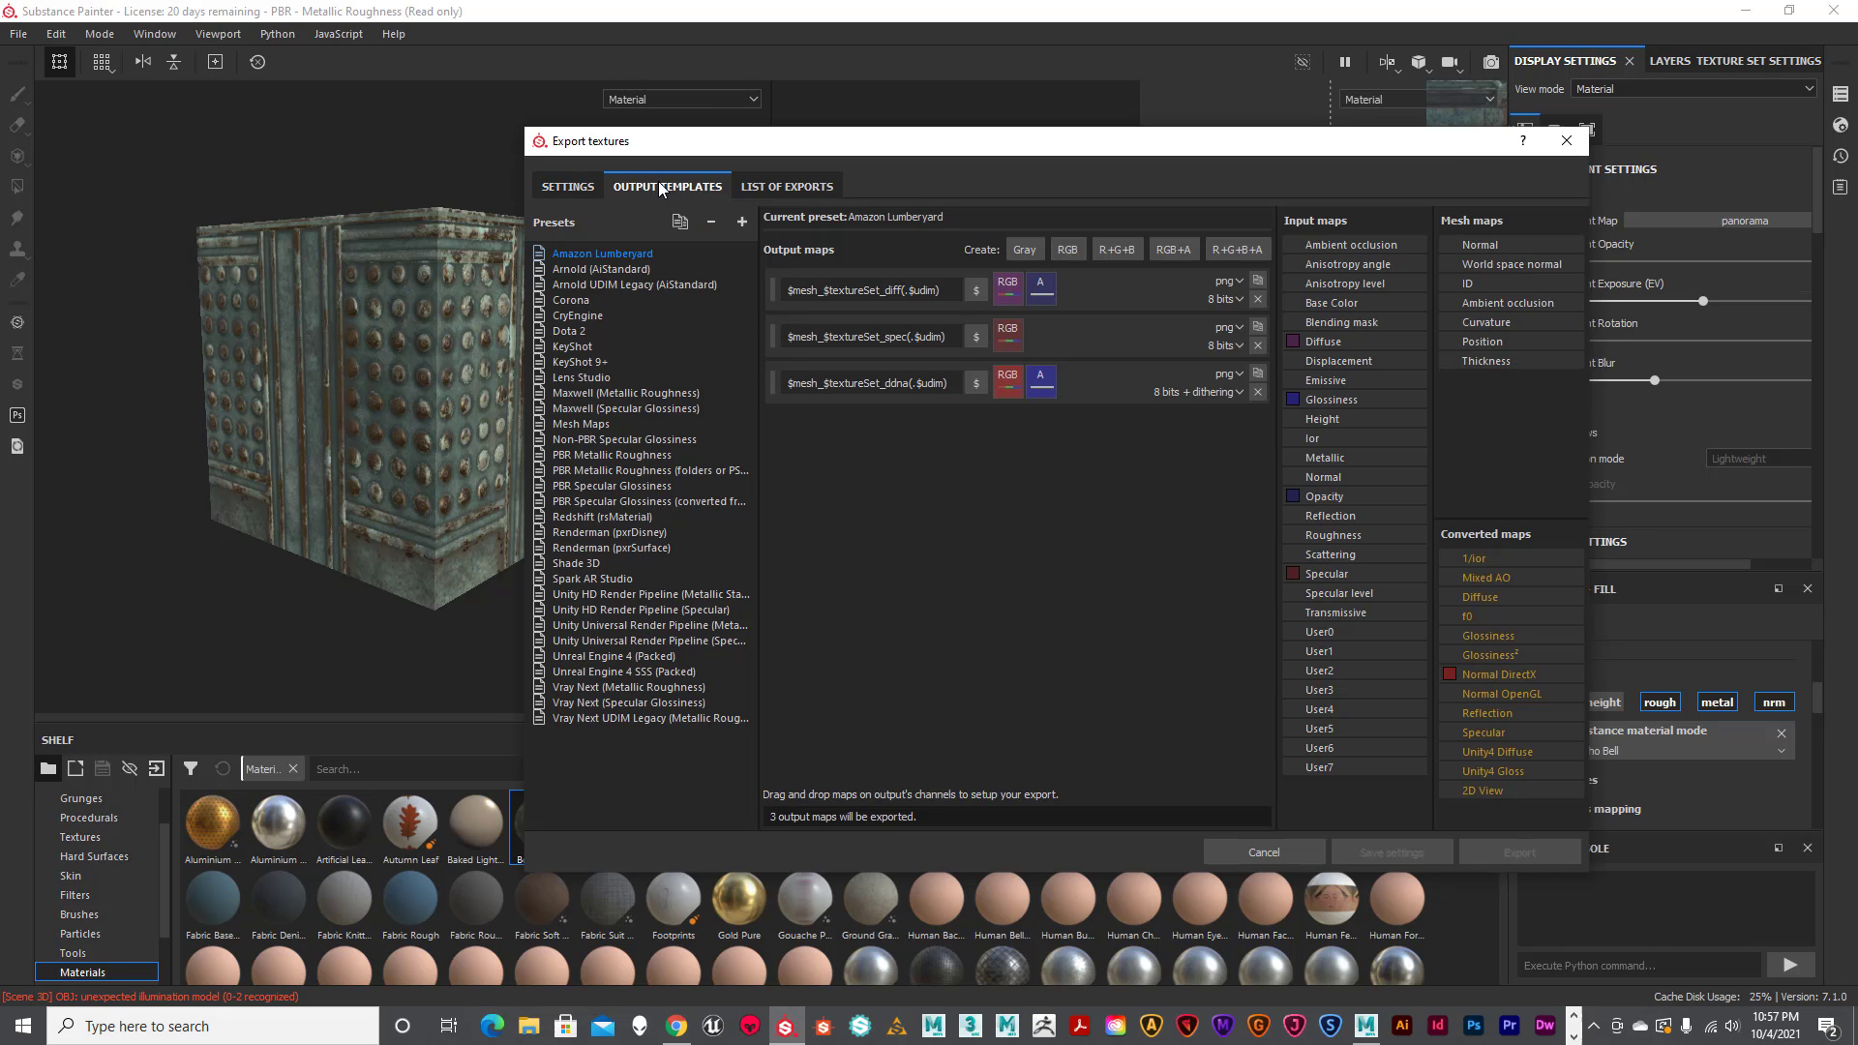
click(614, 268)
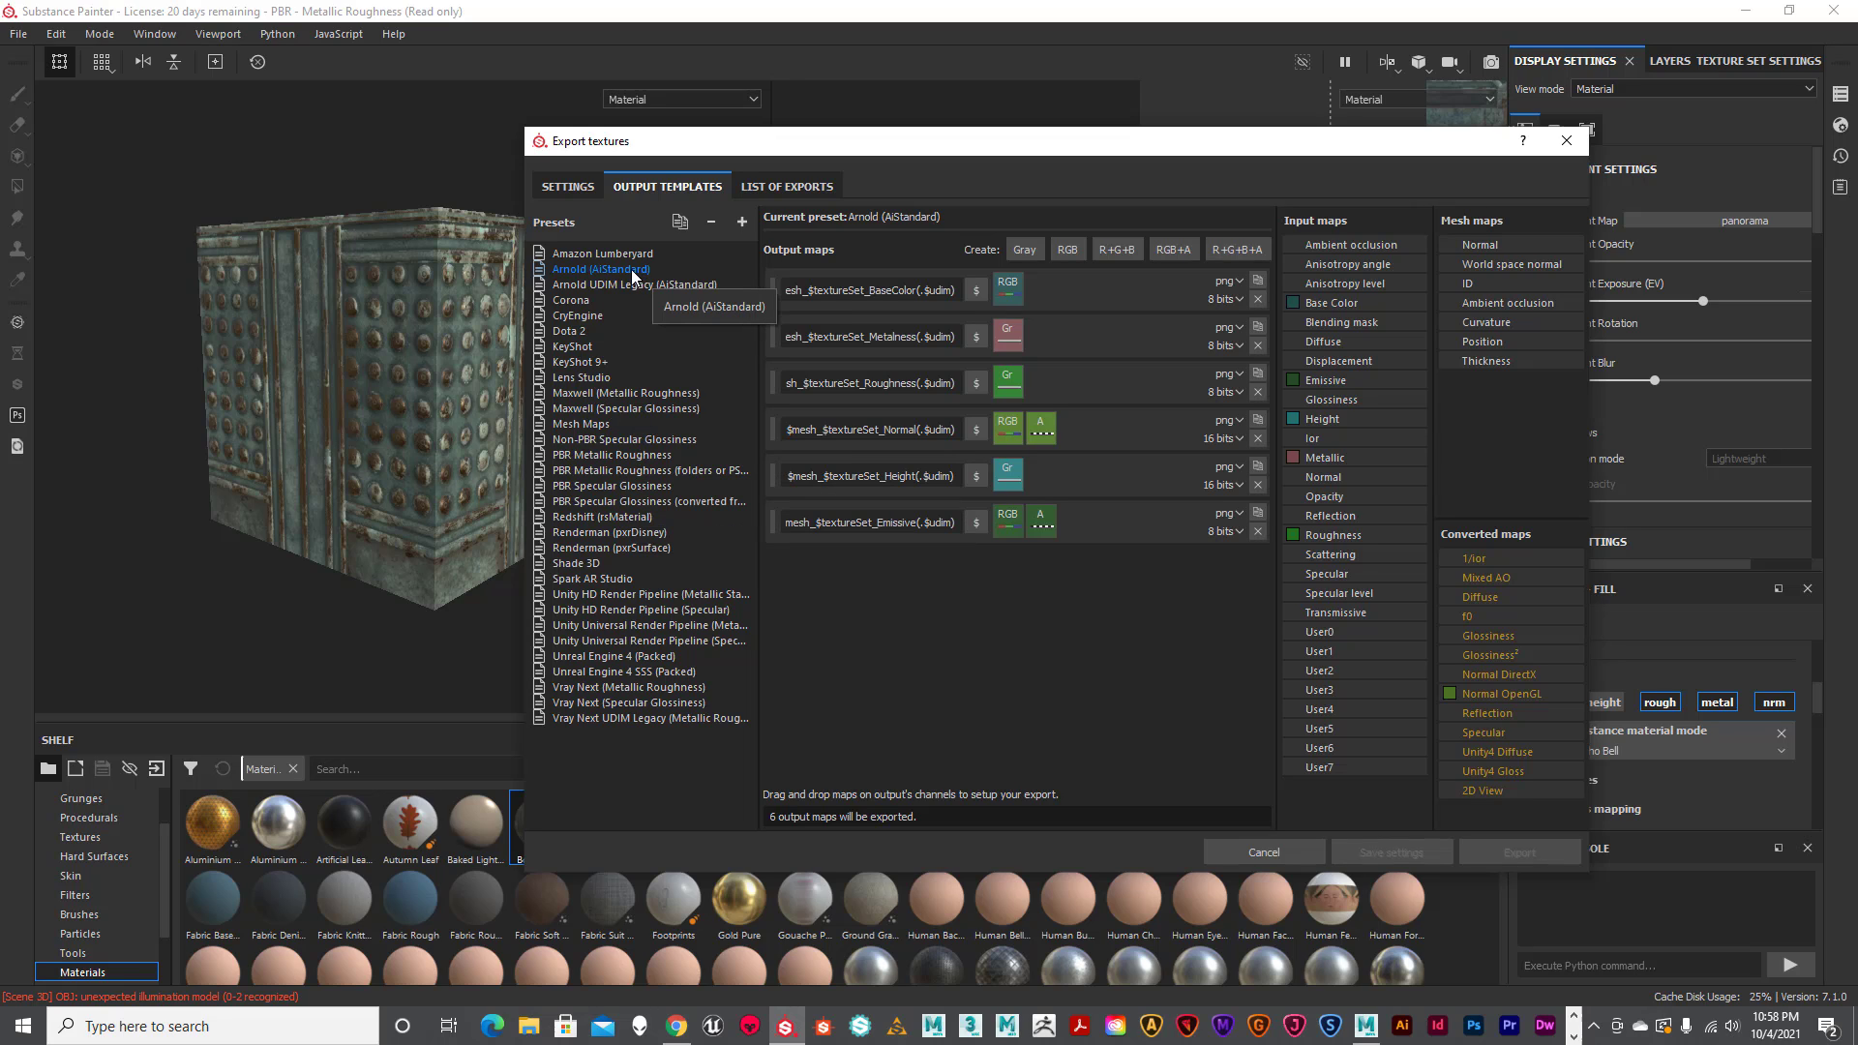
click(617, 455)
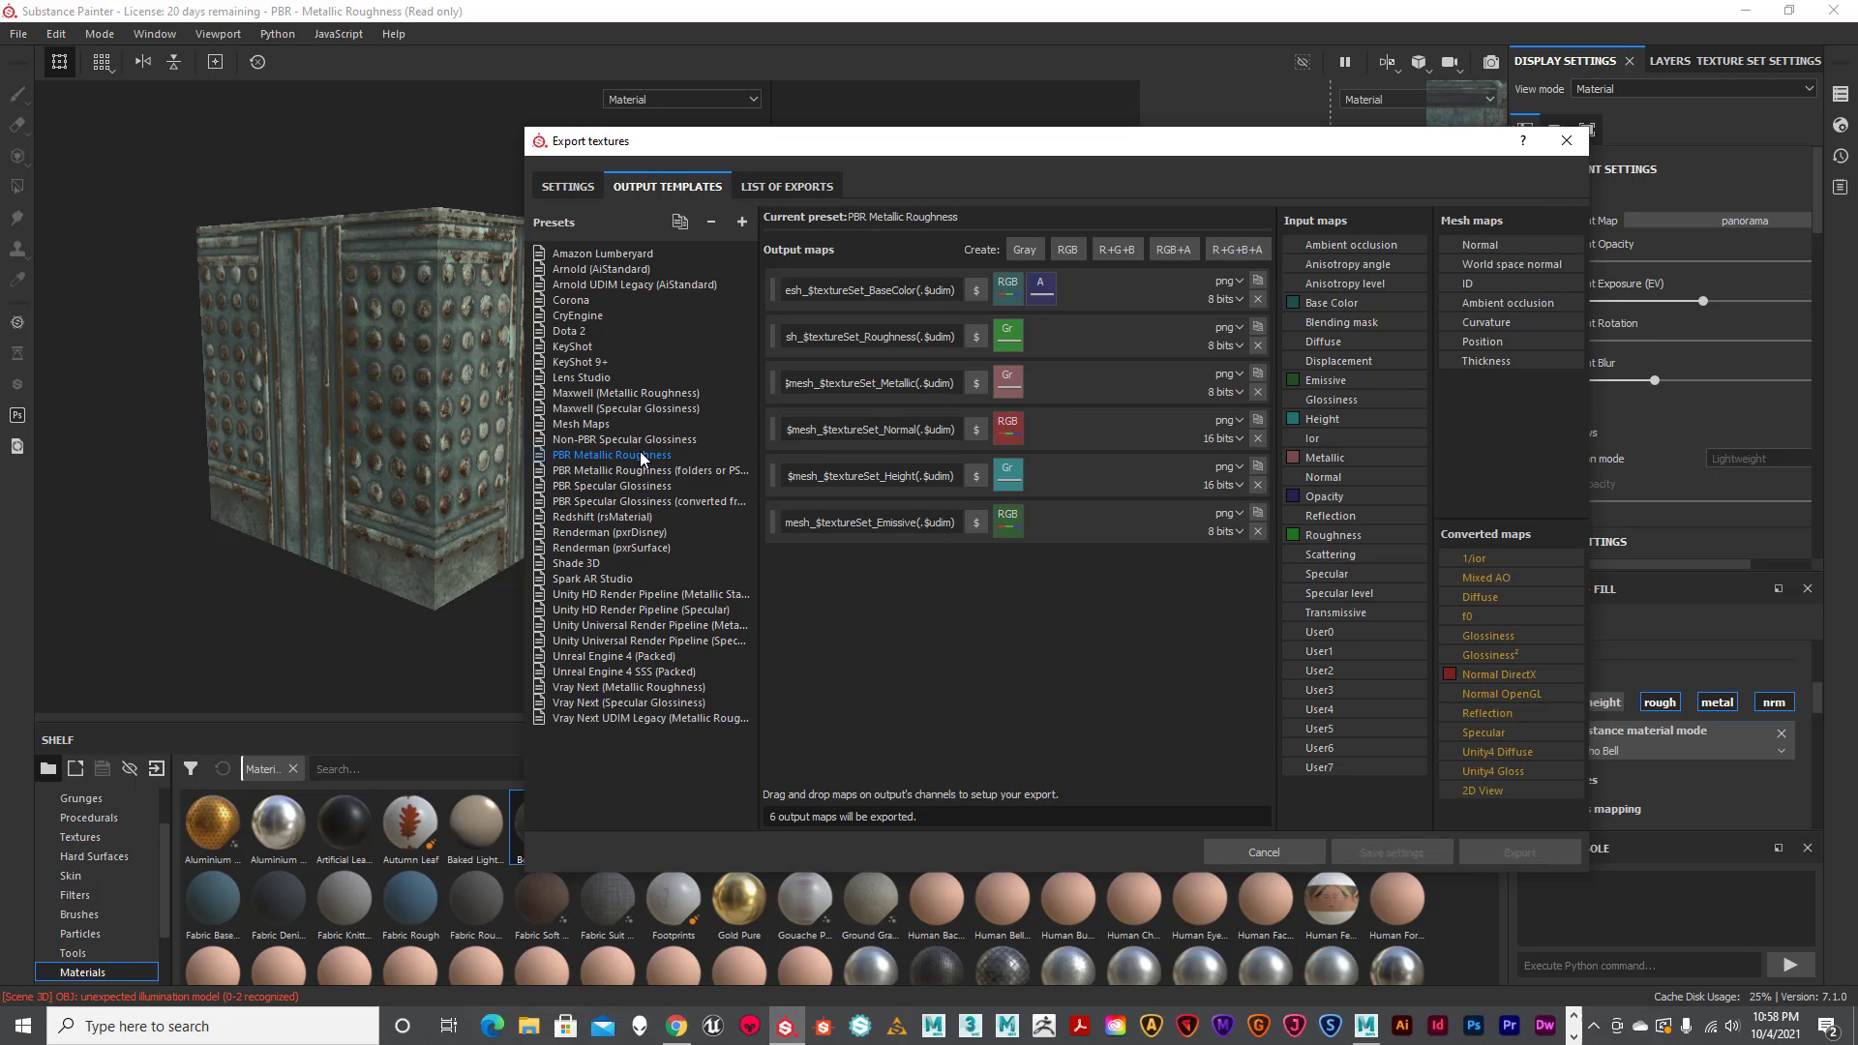
click(633, 269)
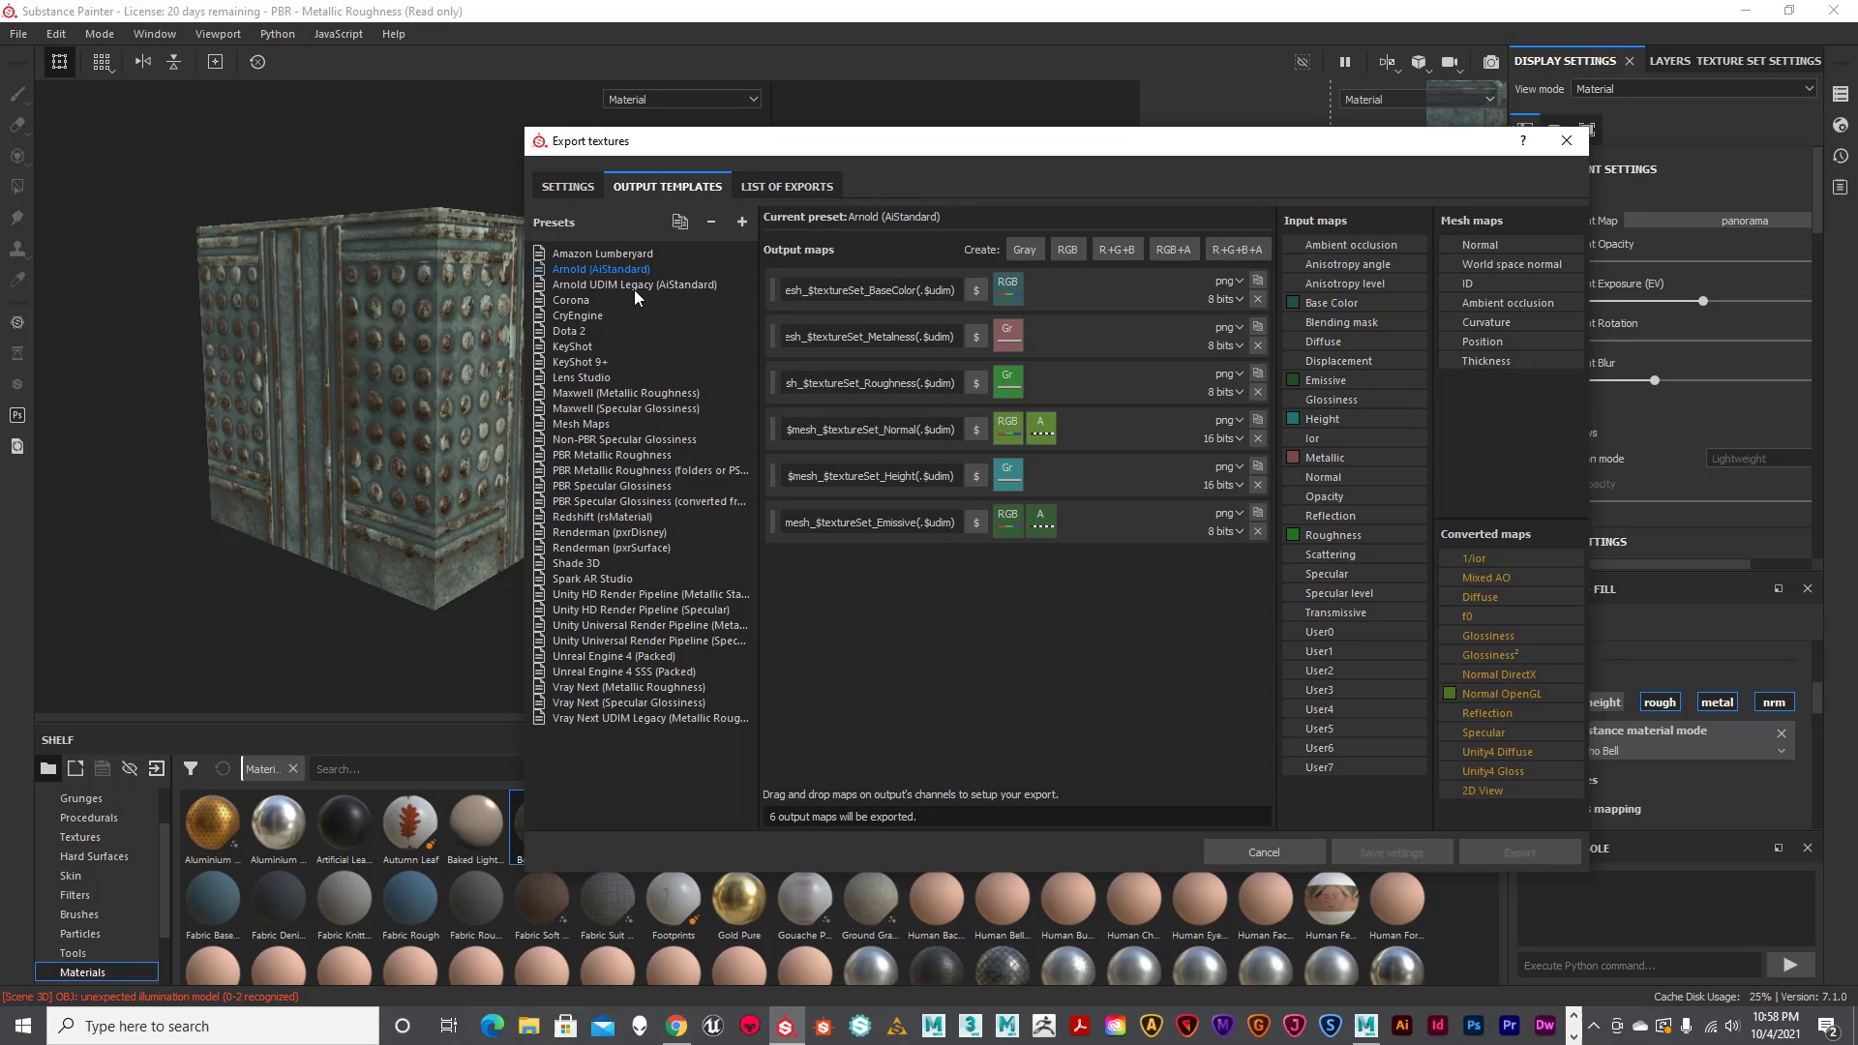
click(664, 456)
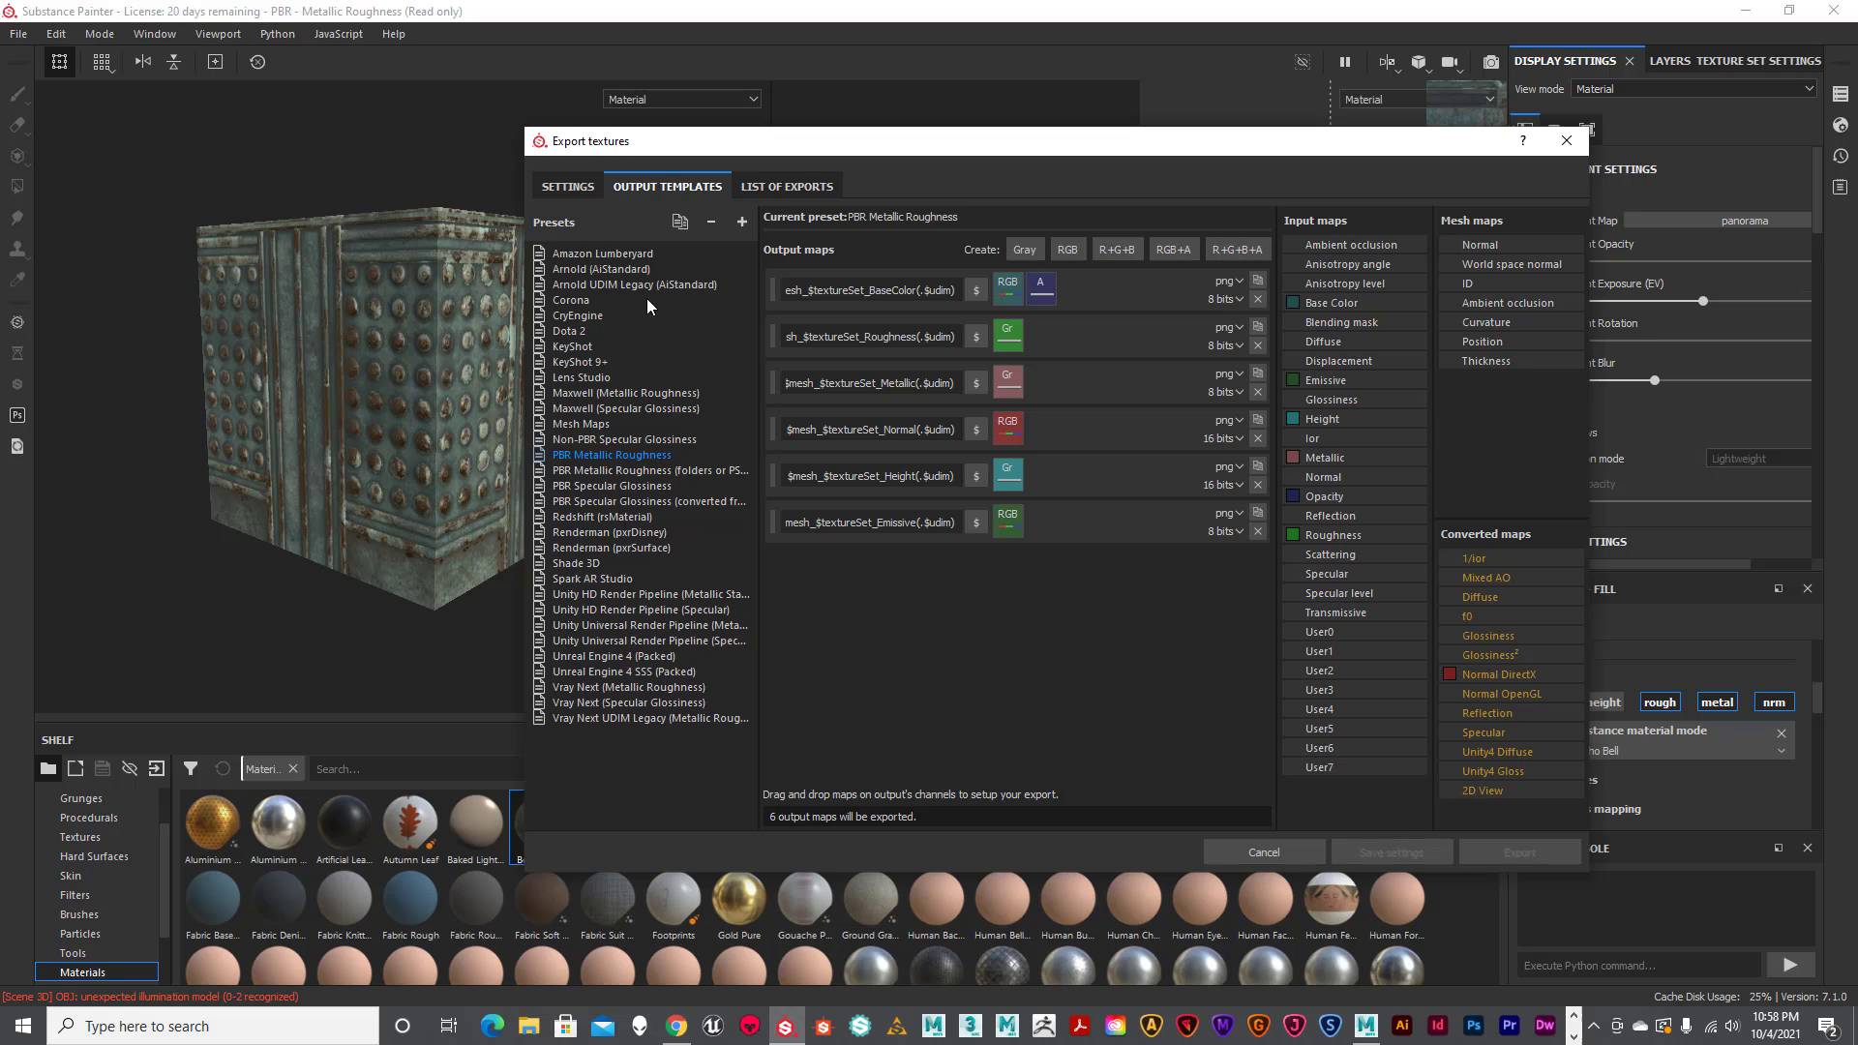
click(633, 270)
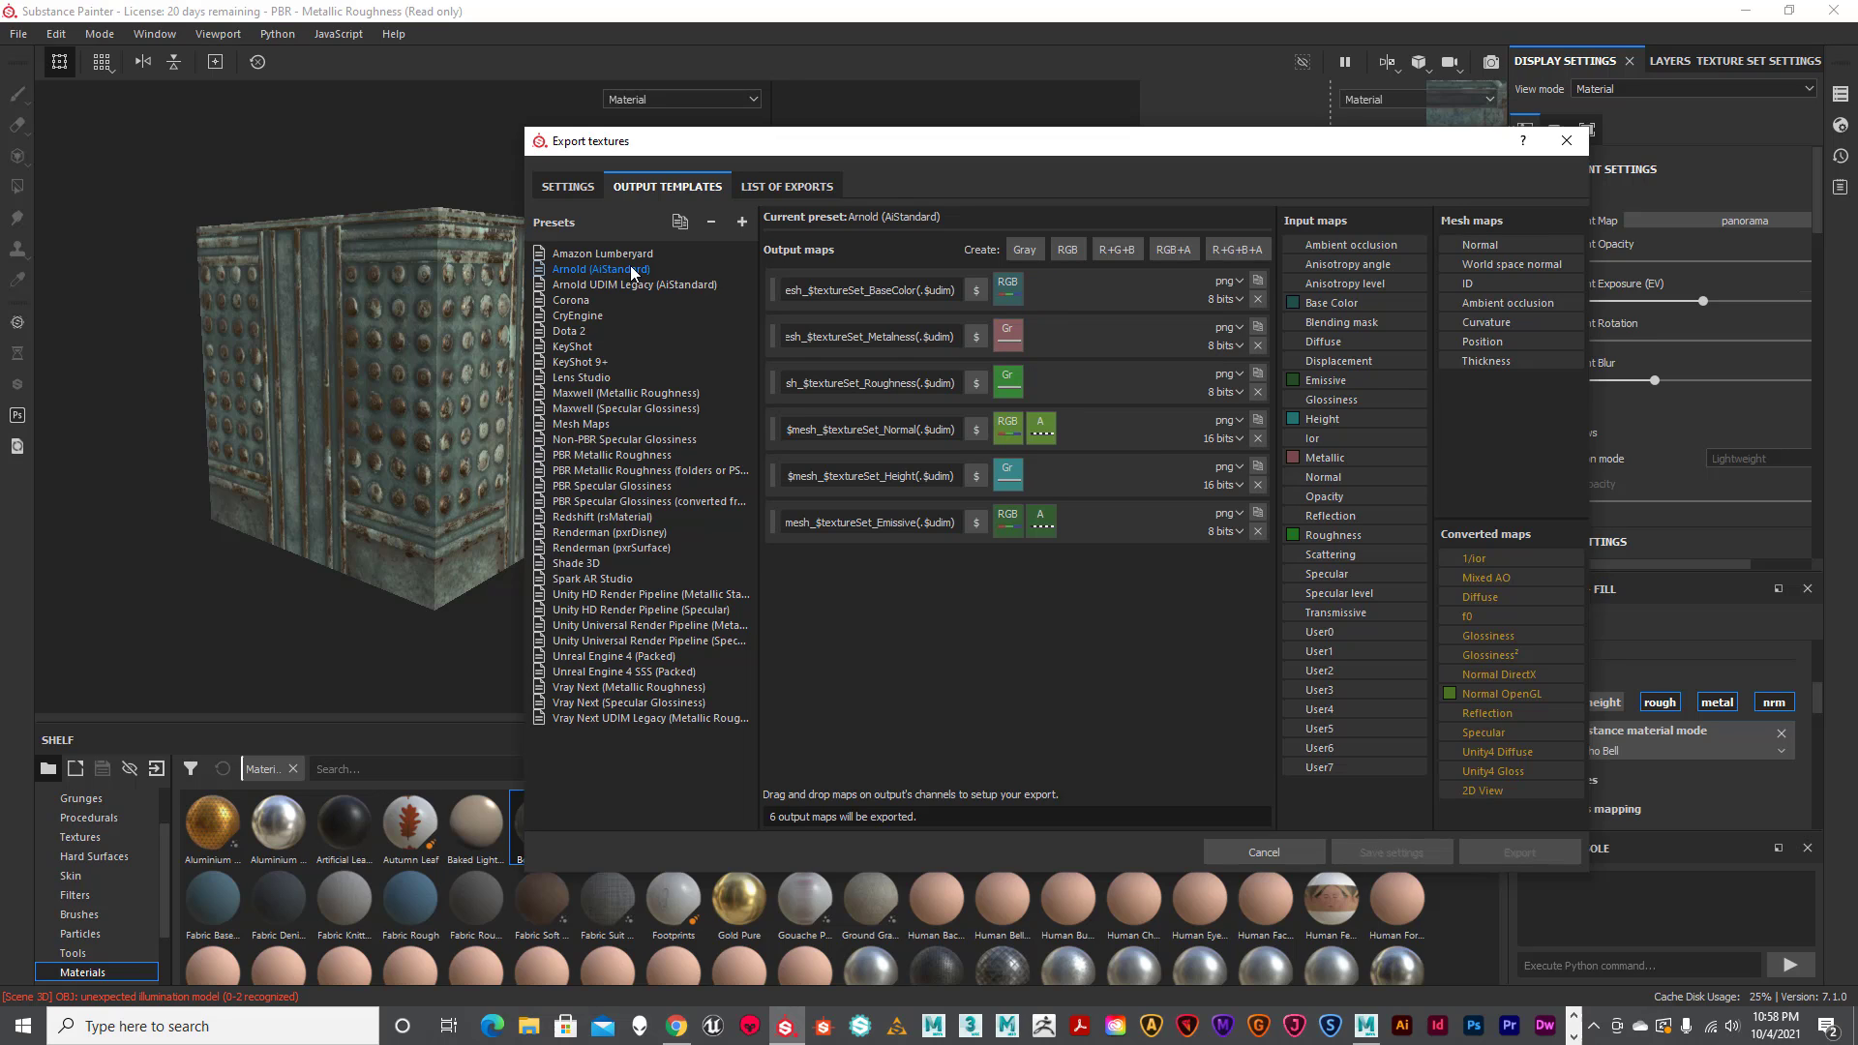
click(624, 454)
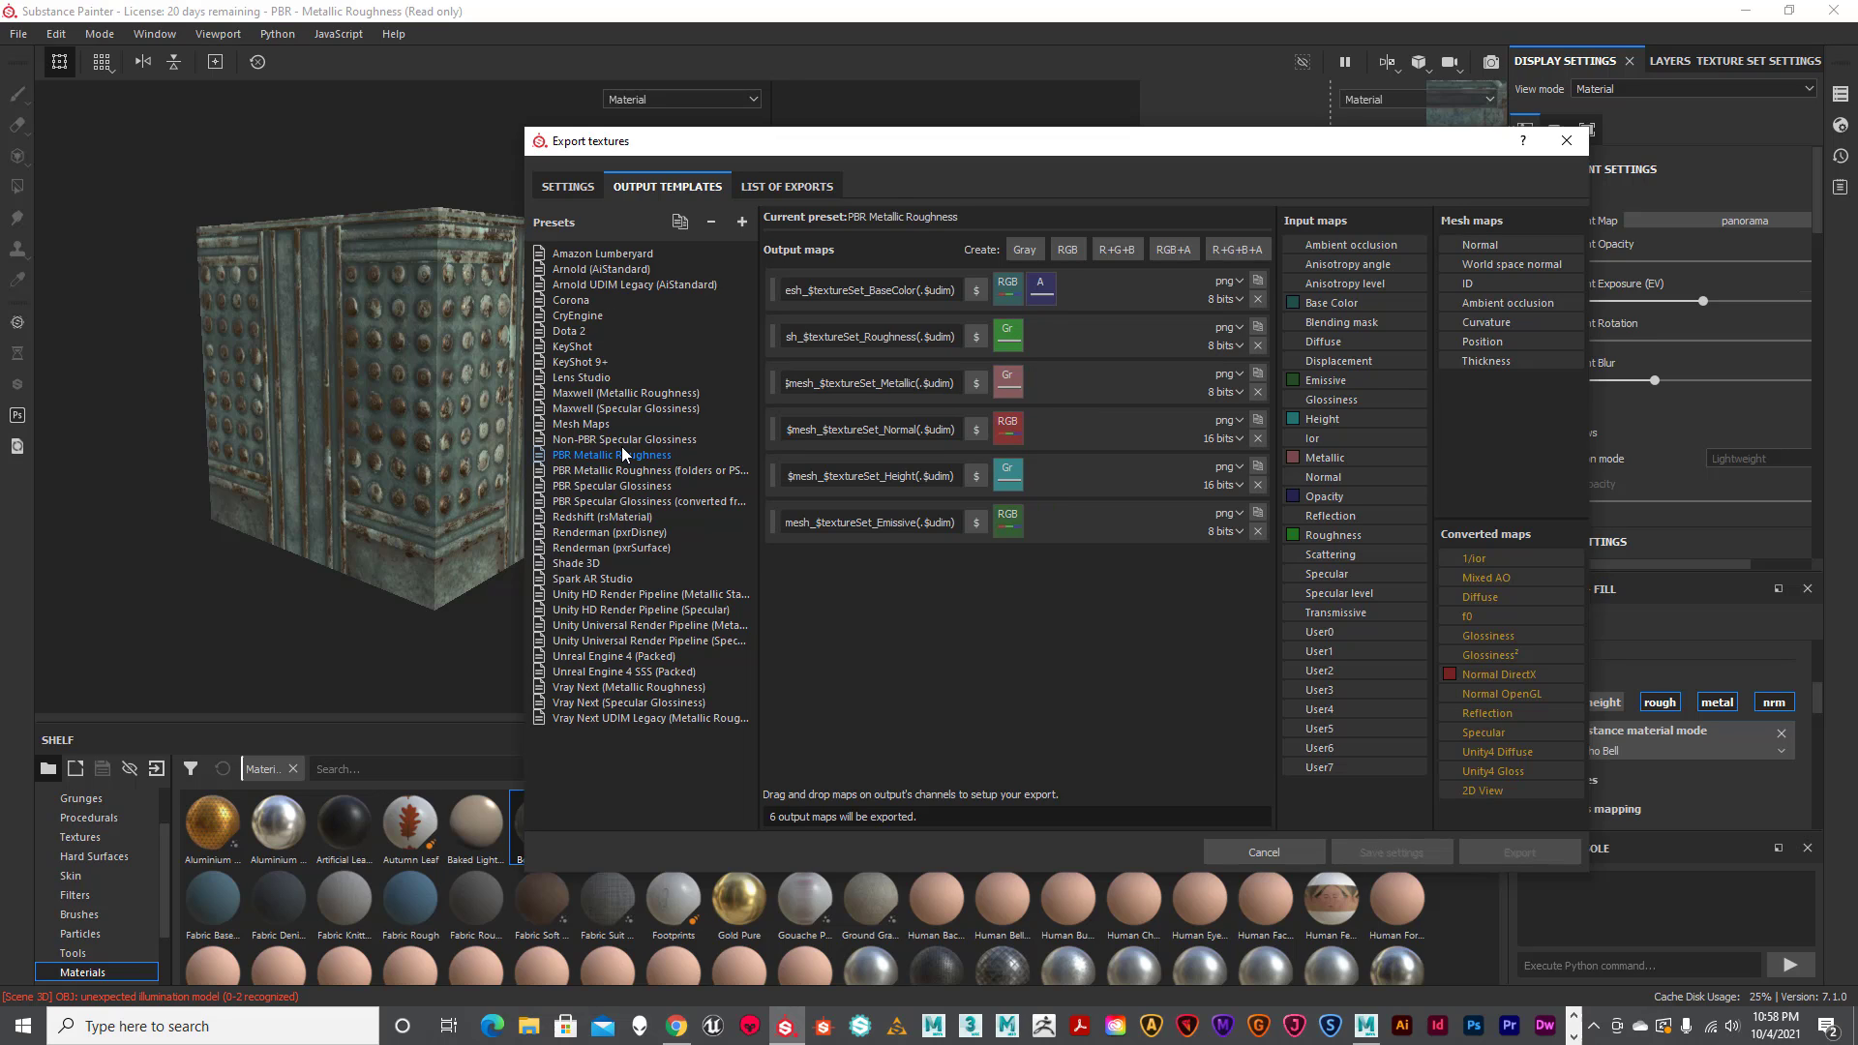
click(629, 269)
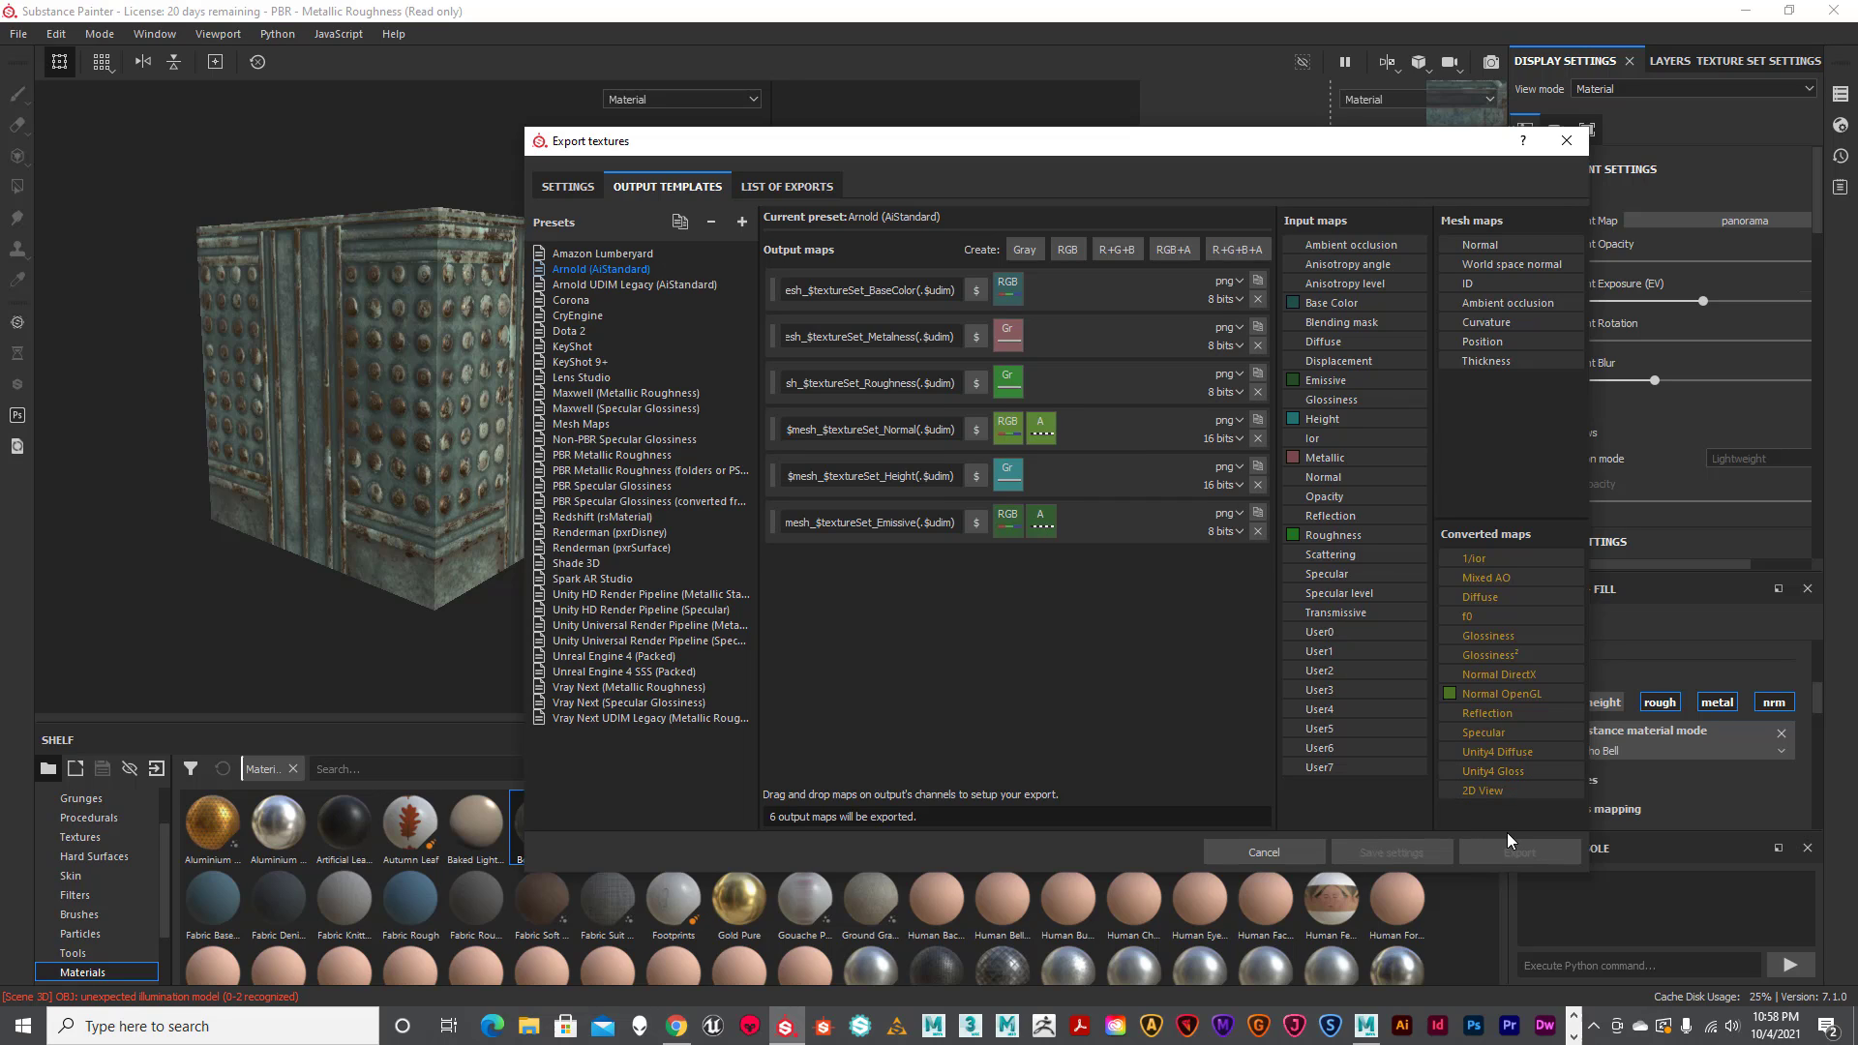
Export the cube's texture maps as 8-bit png files with the PBR Metallic Roughness template and close the export dialog.
click(751, 188)
click(670, 187)
click(568, 187)
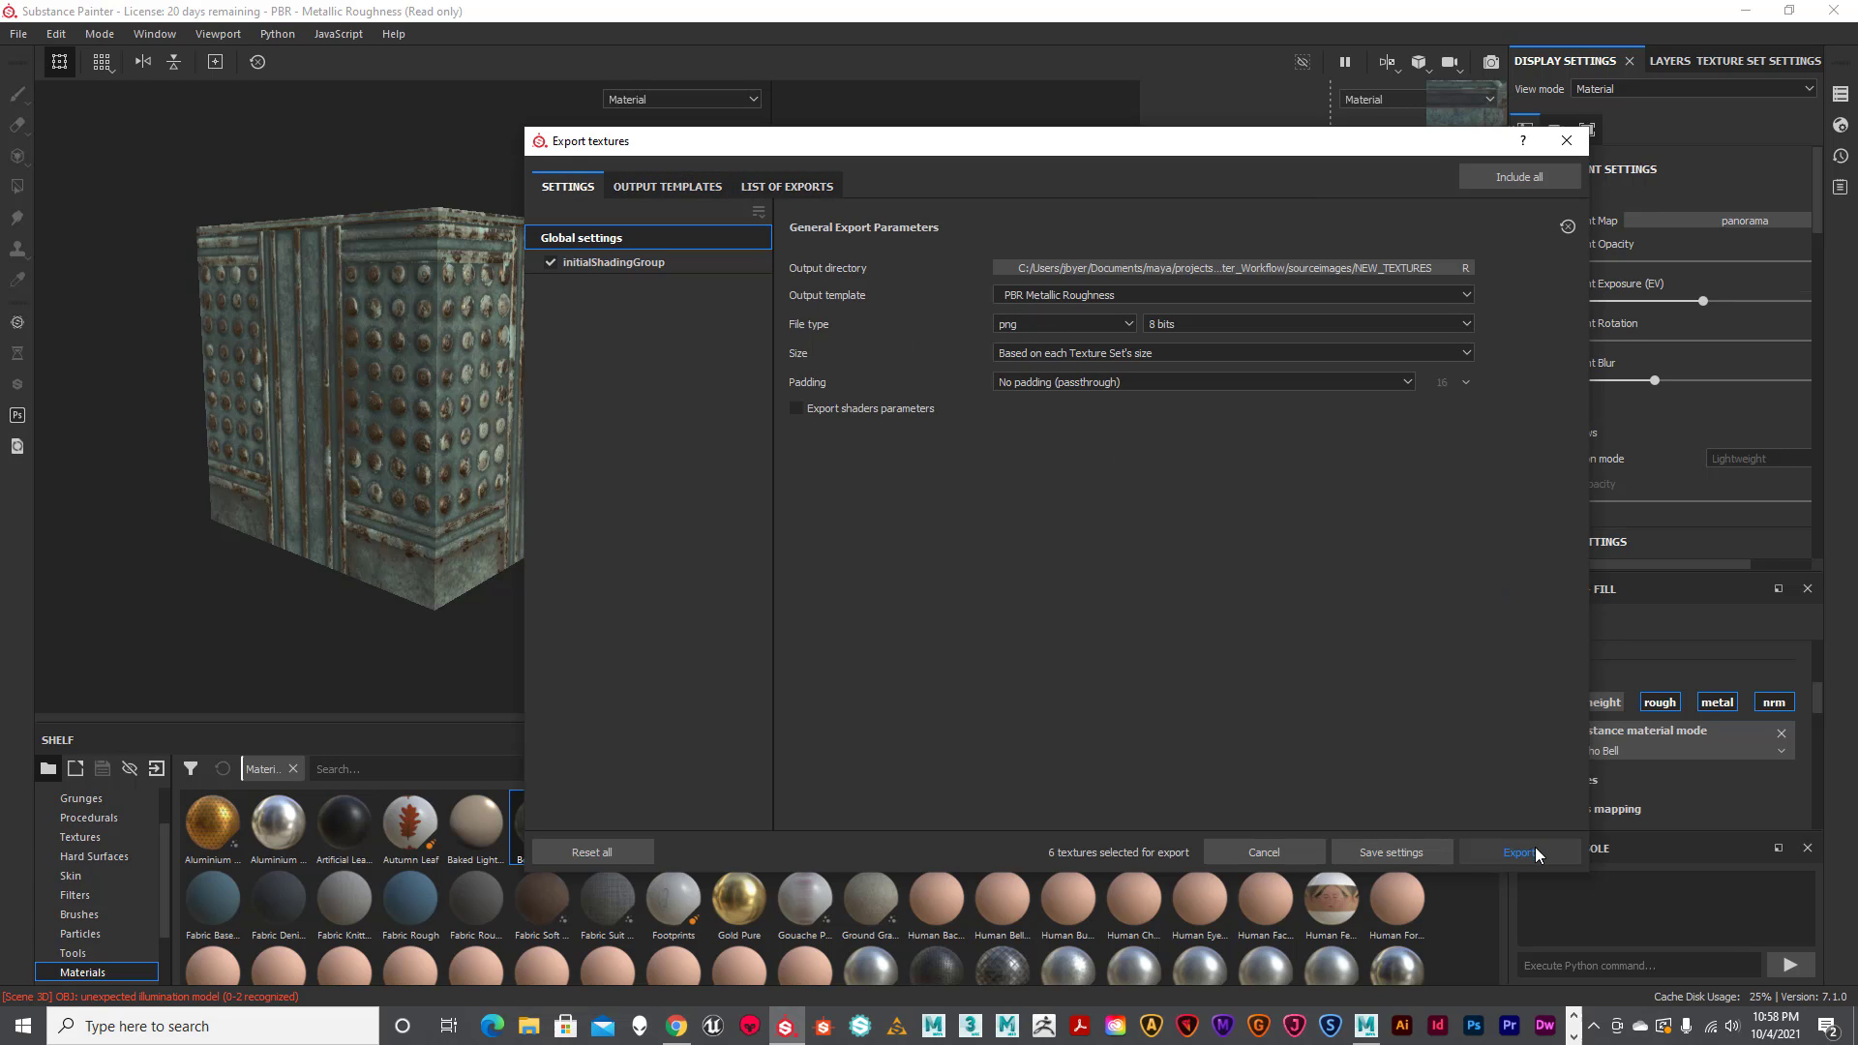
click(634, 186)
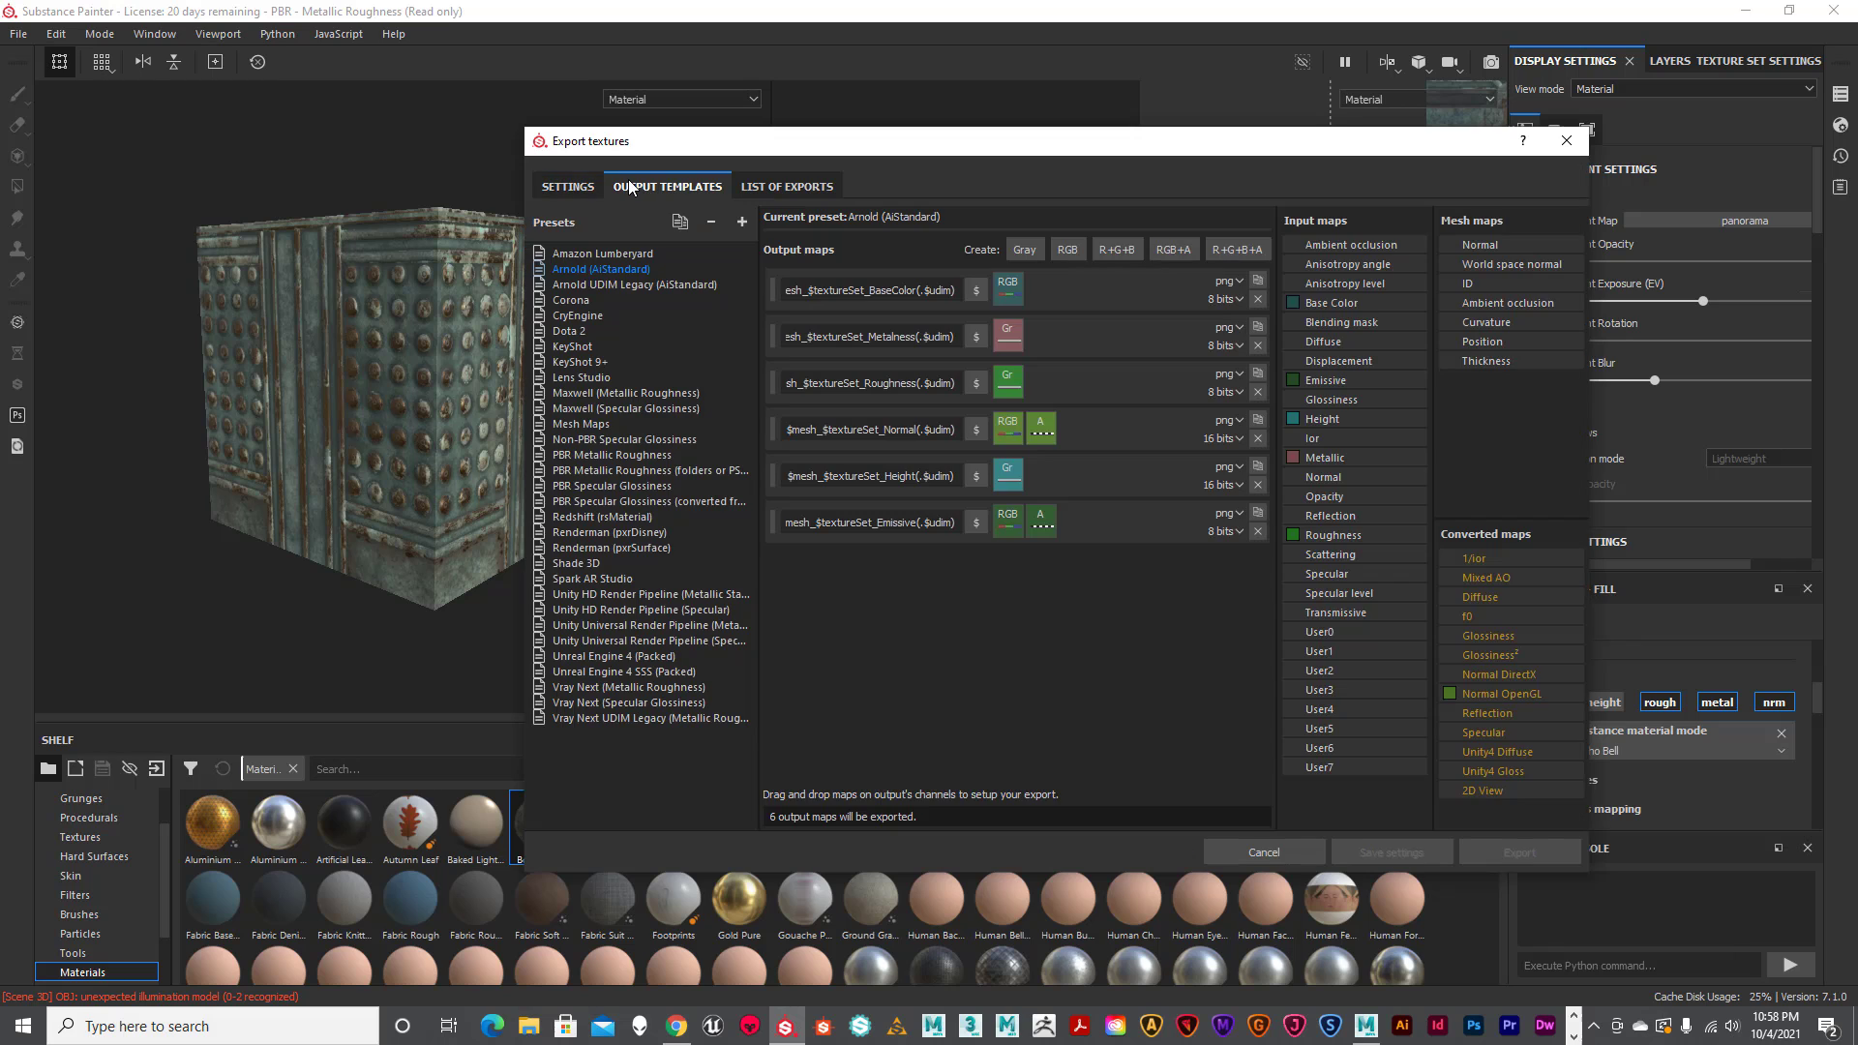
click(561, 185)
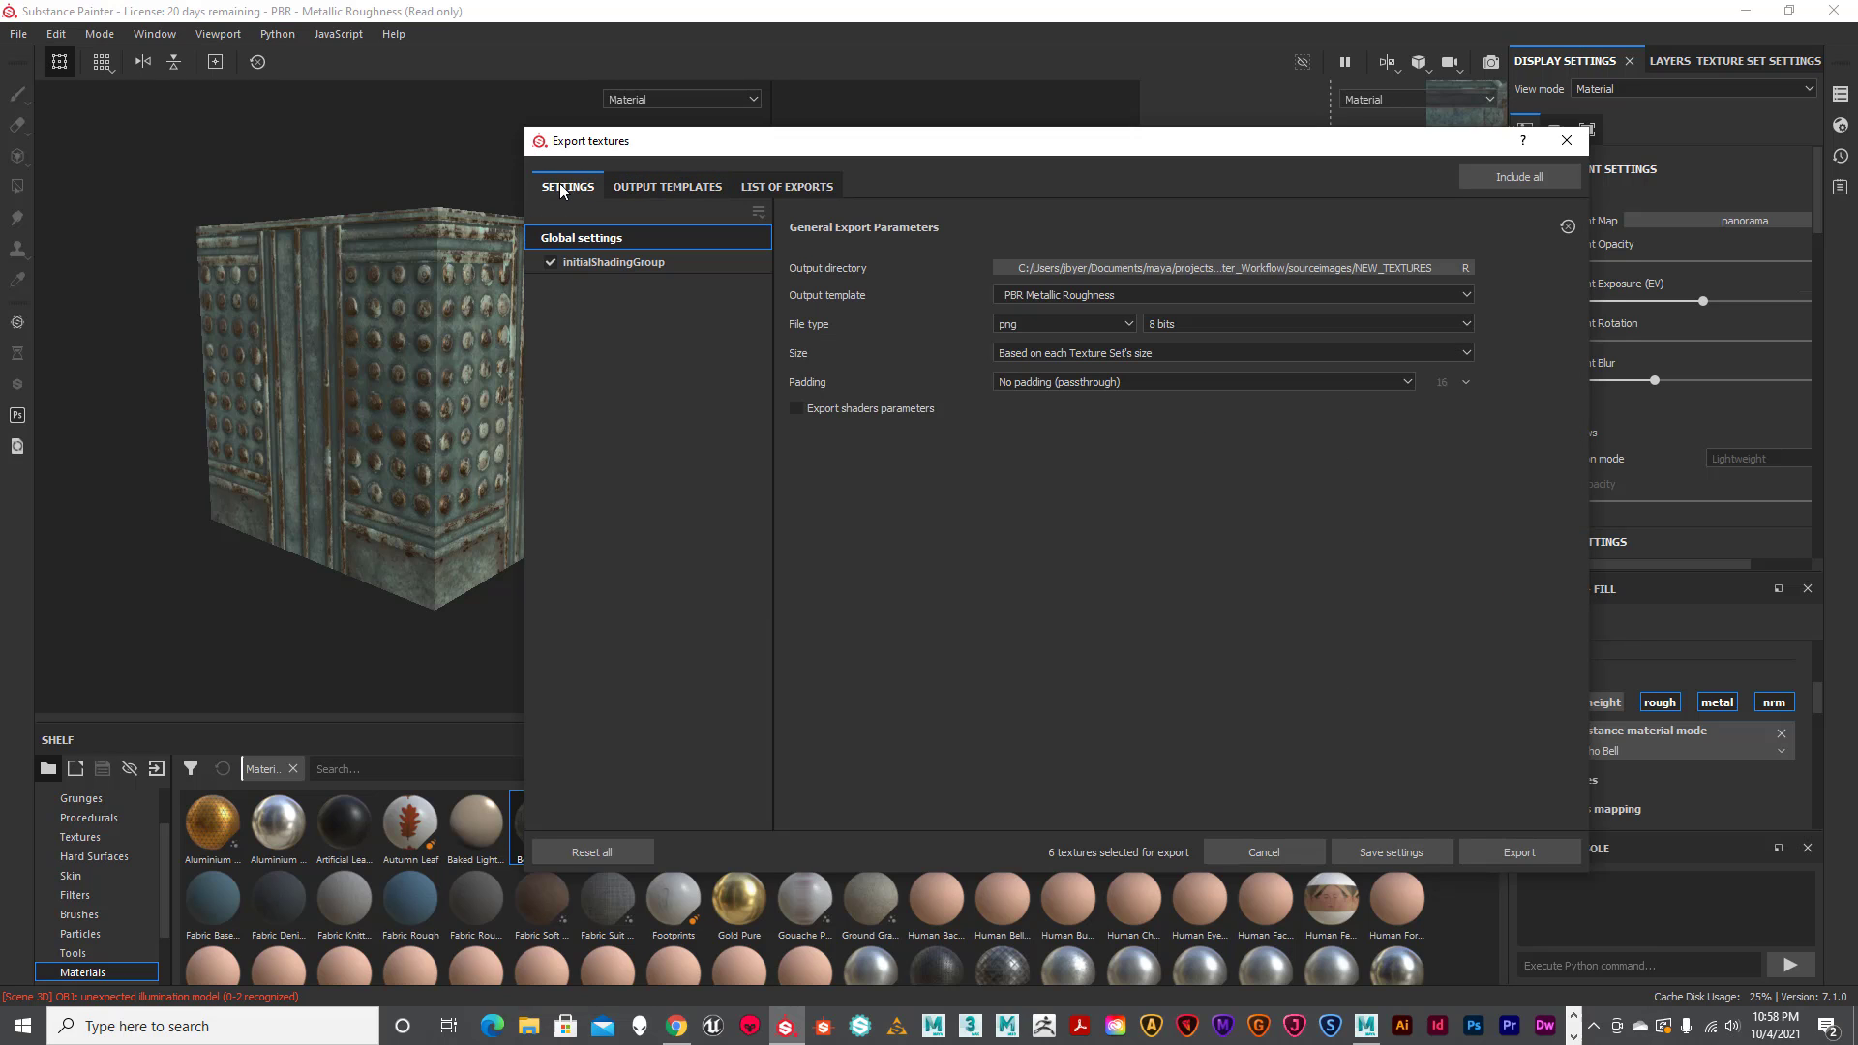
click(1512, 852)
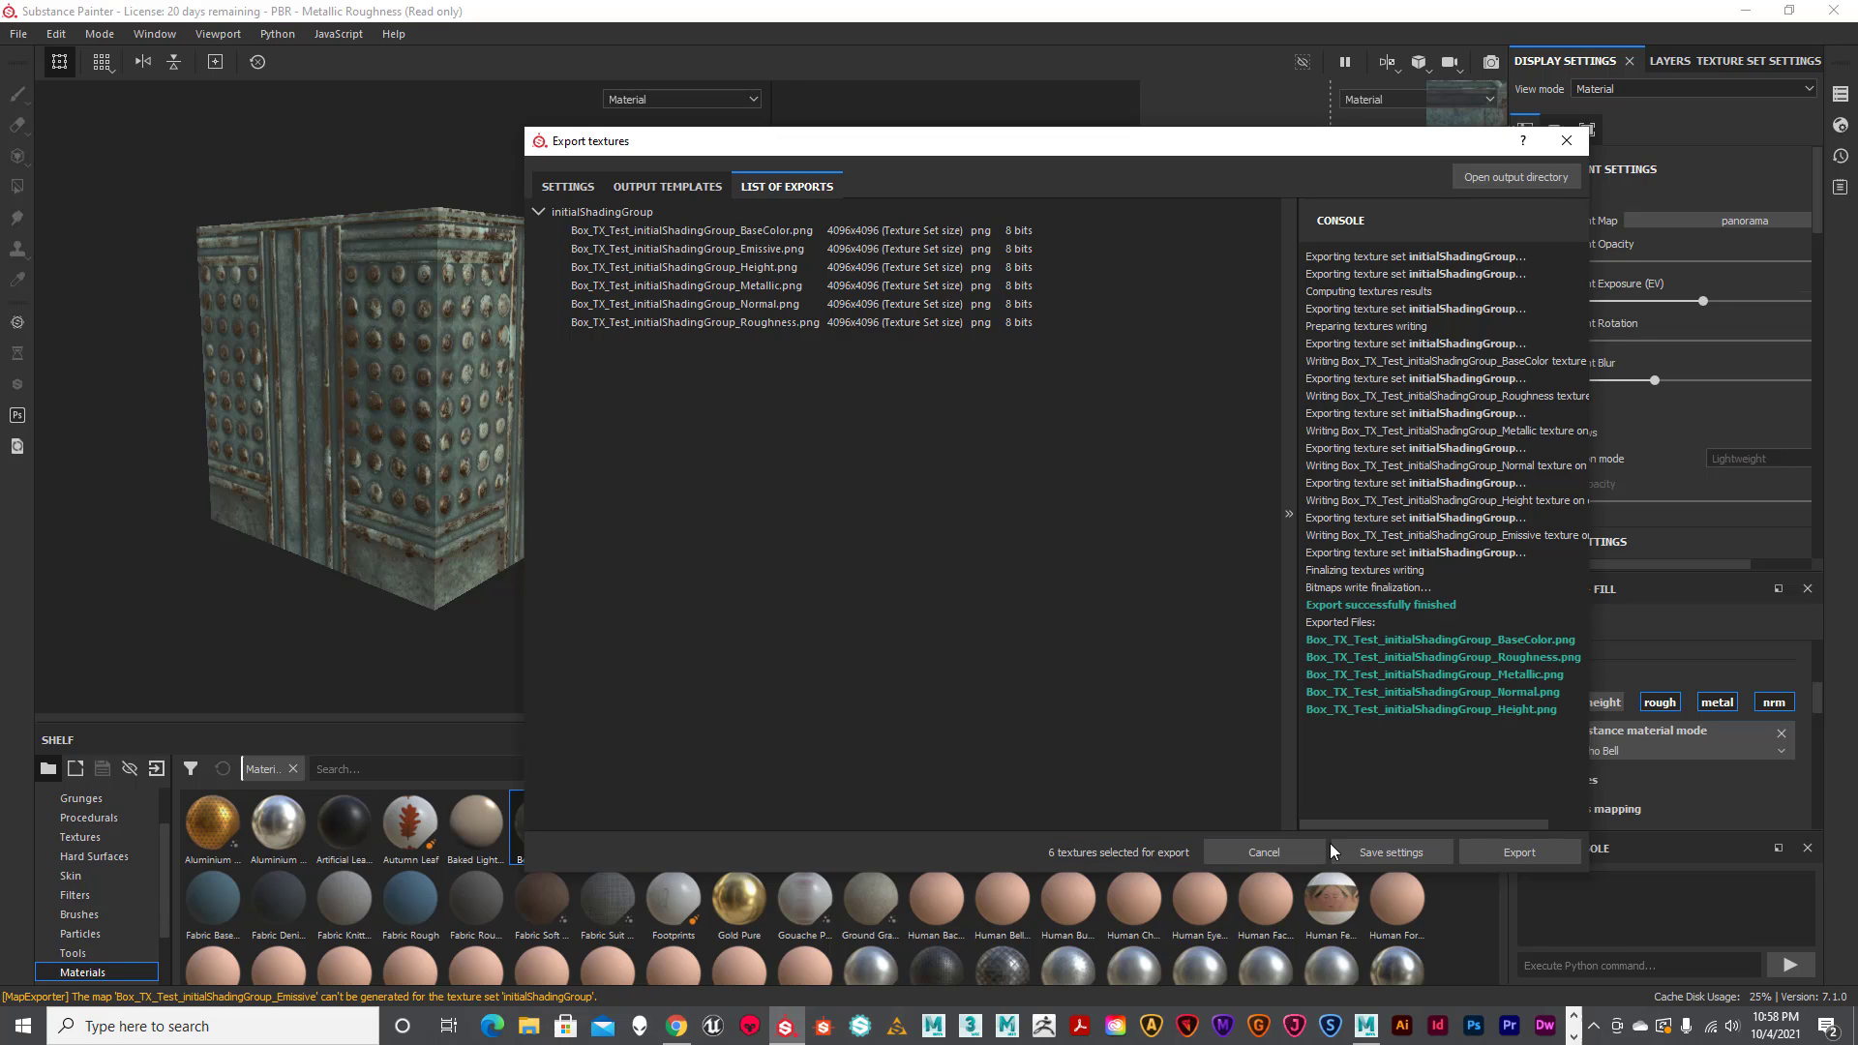
click(1567, 141)
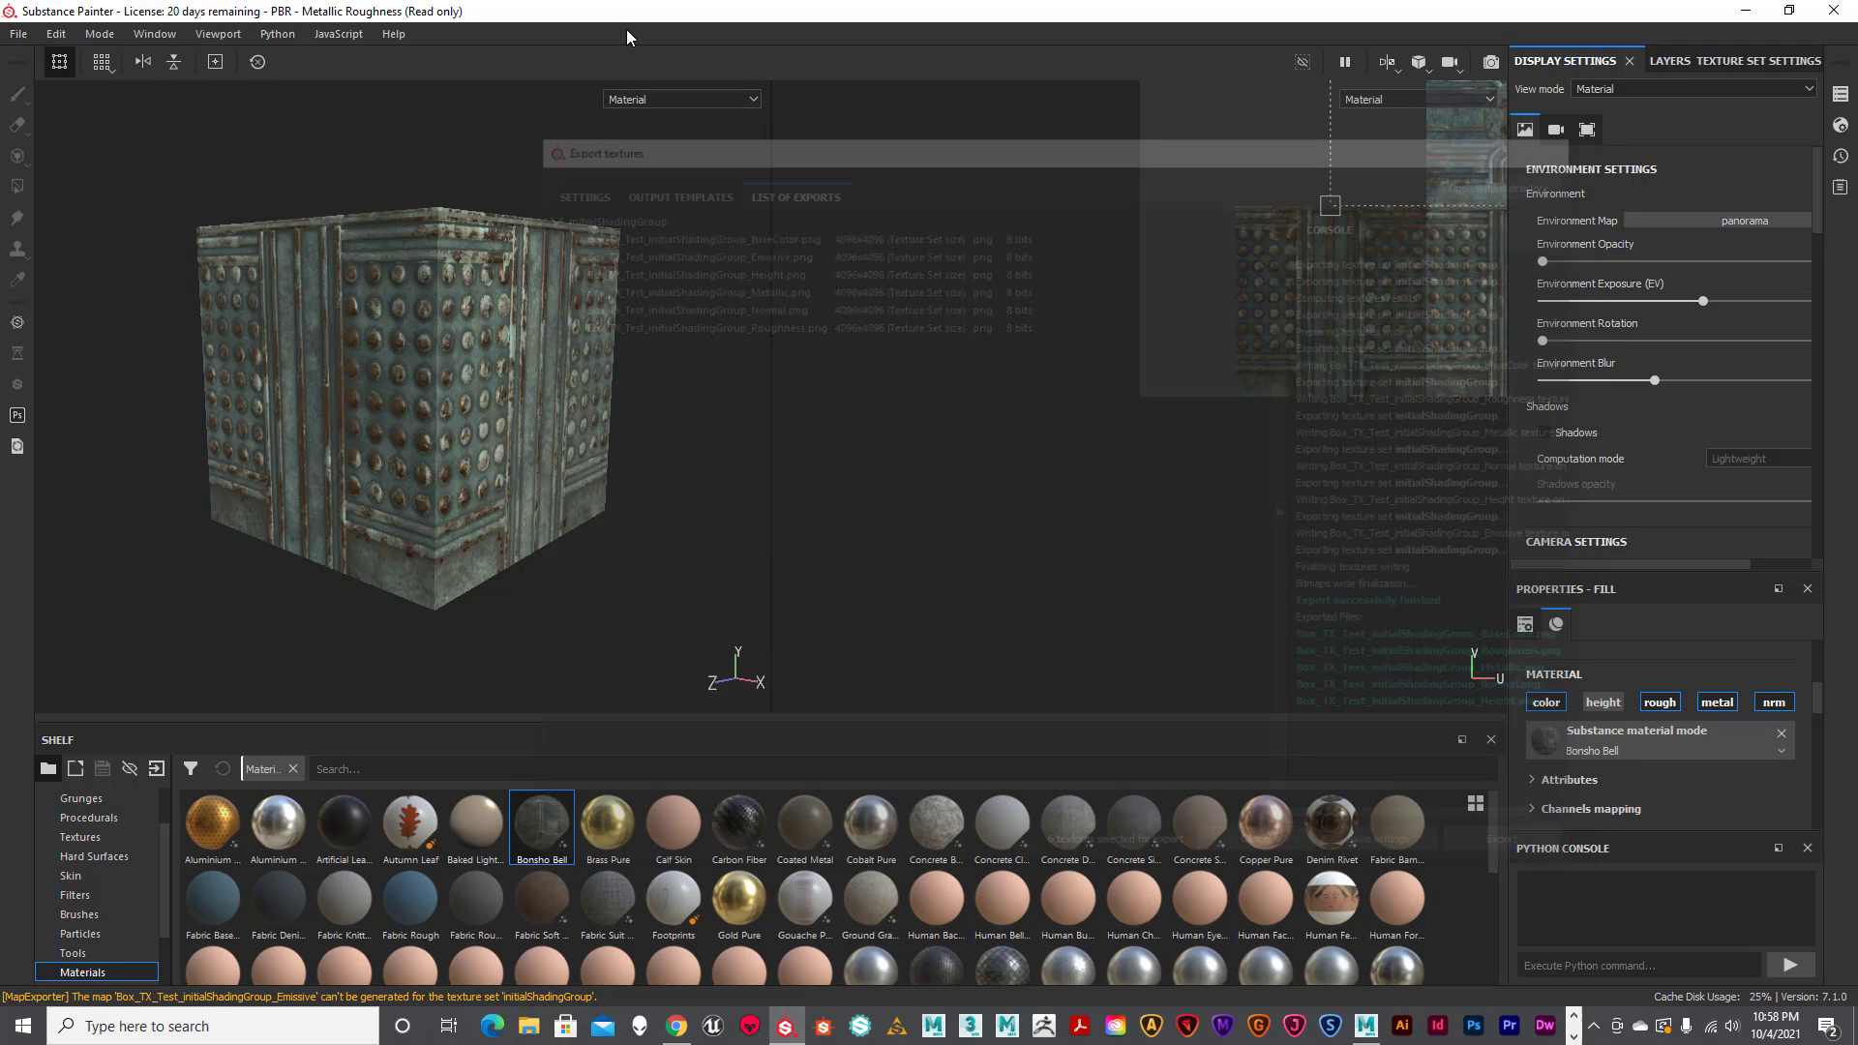
Save the project as Box_Test_AA in the Documents folder and minimize the program to the desktop.
click(16, 34)
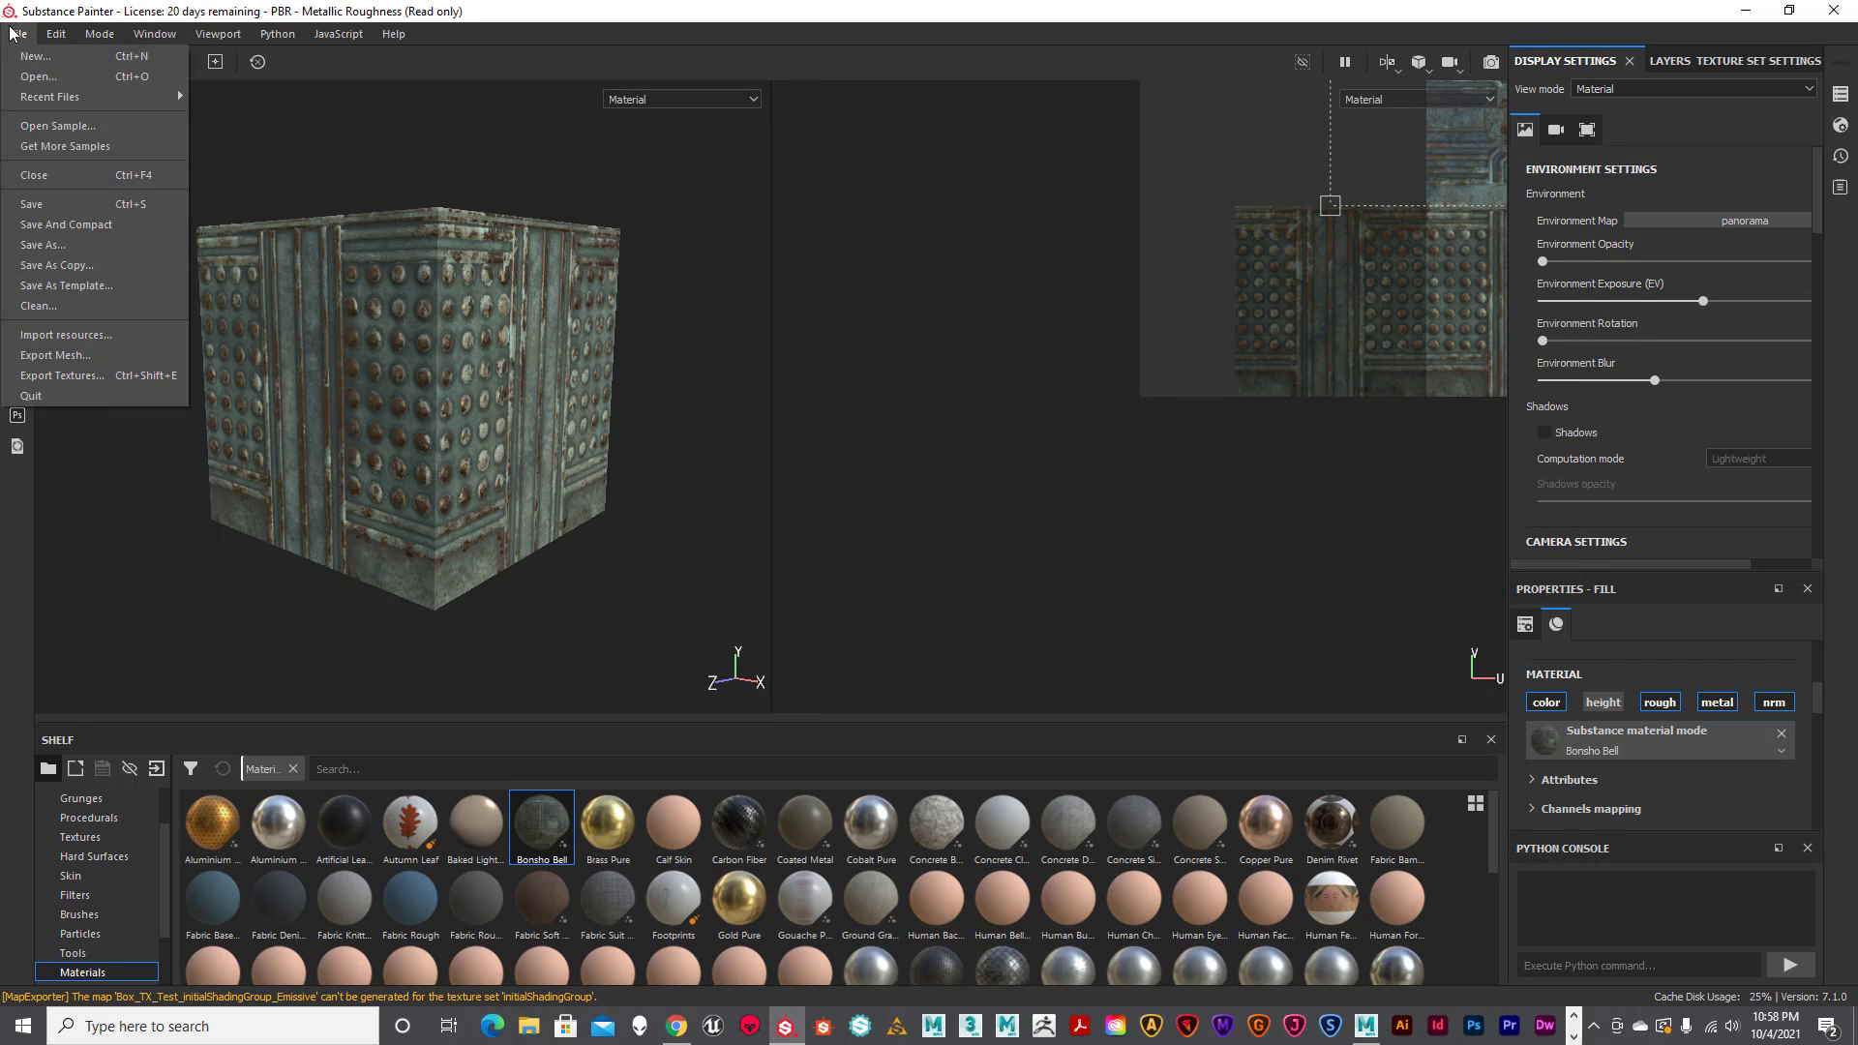
click(43, 245)
scroll(346, 354, down, 2)
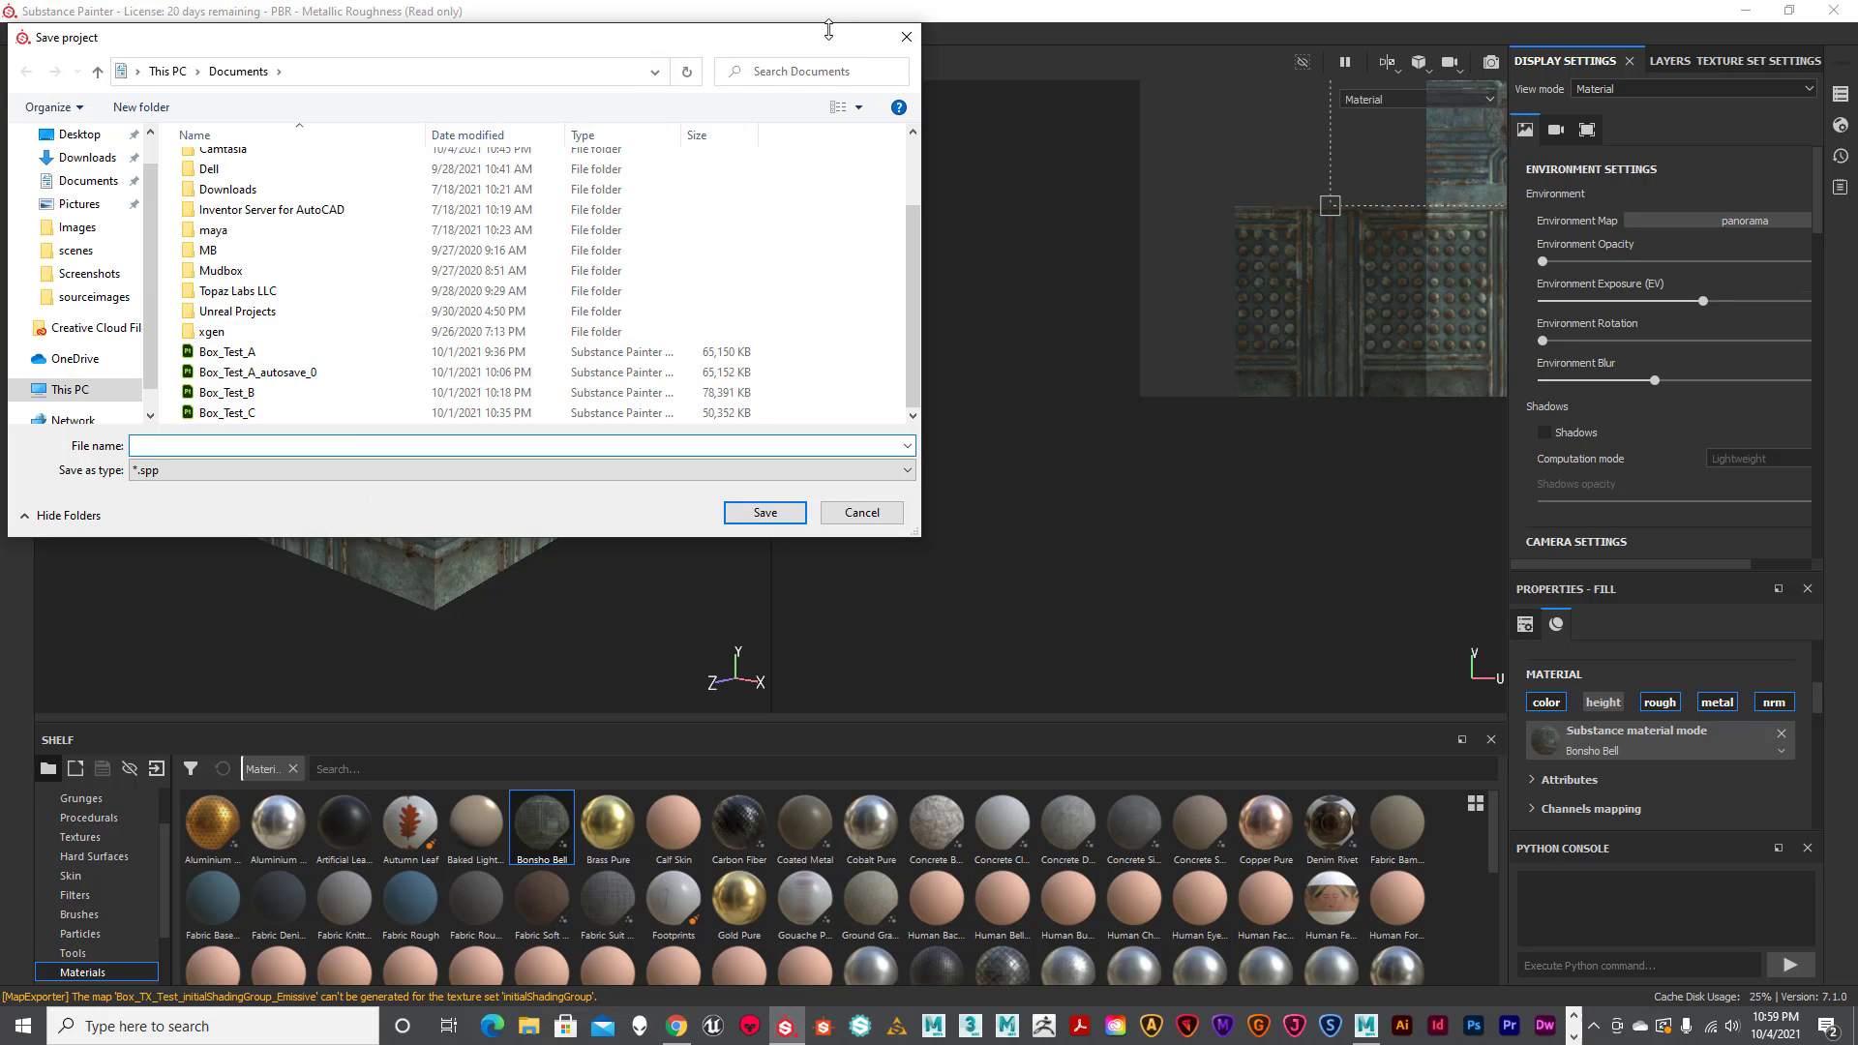
click(254, 356)
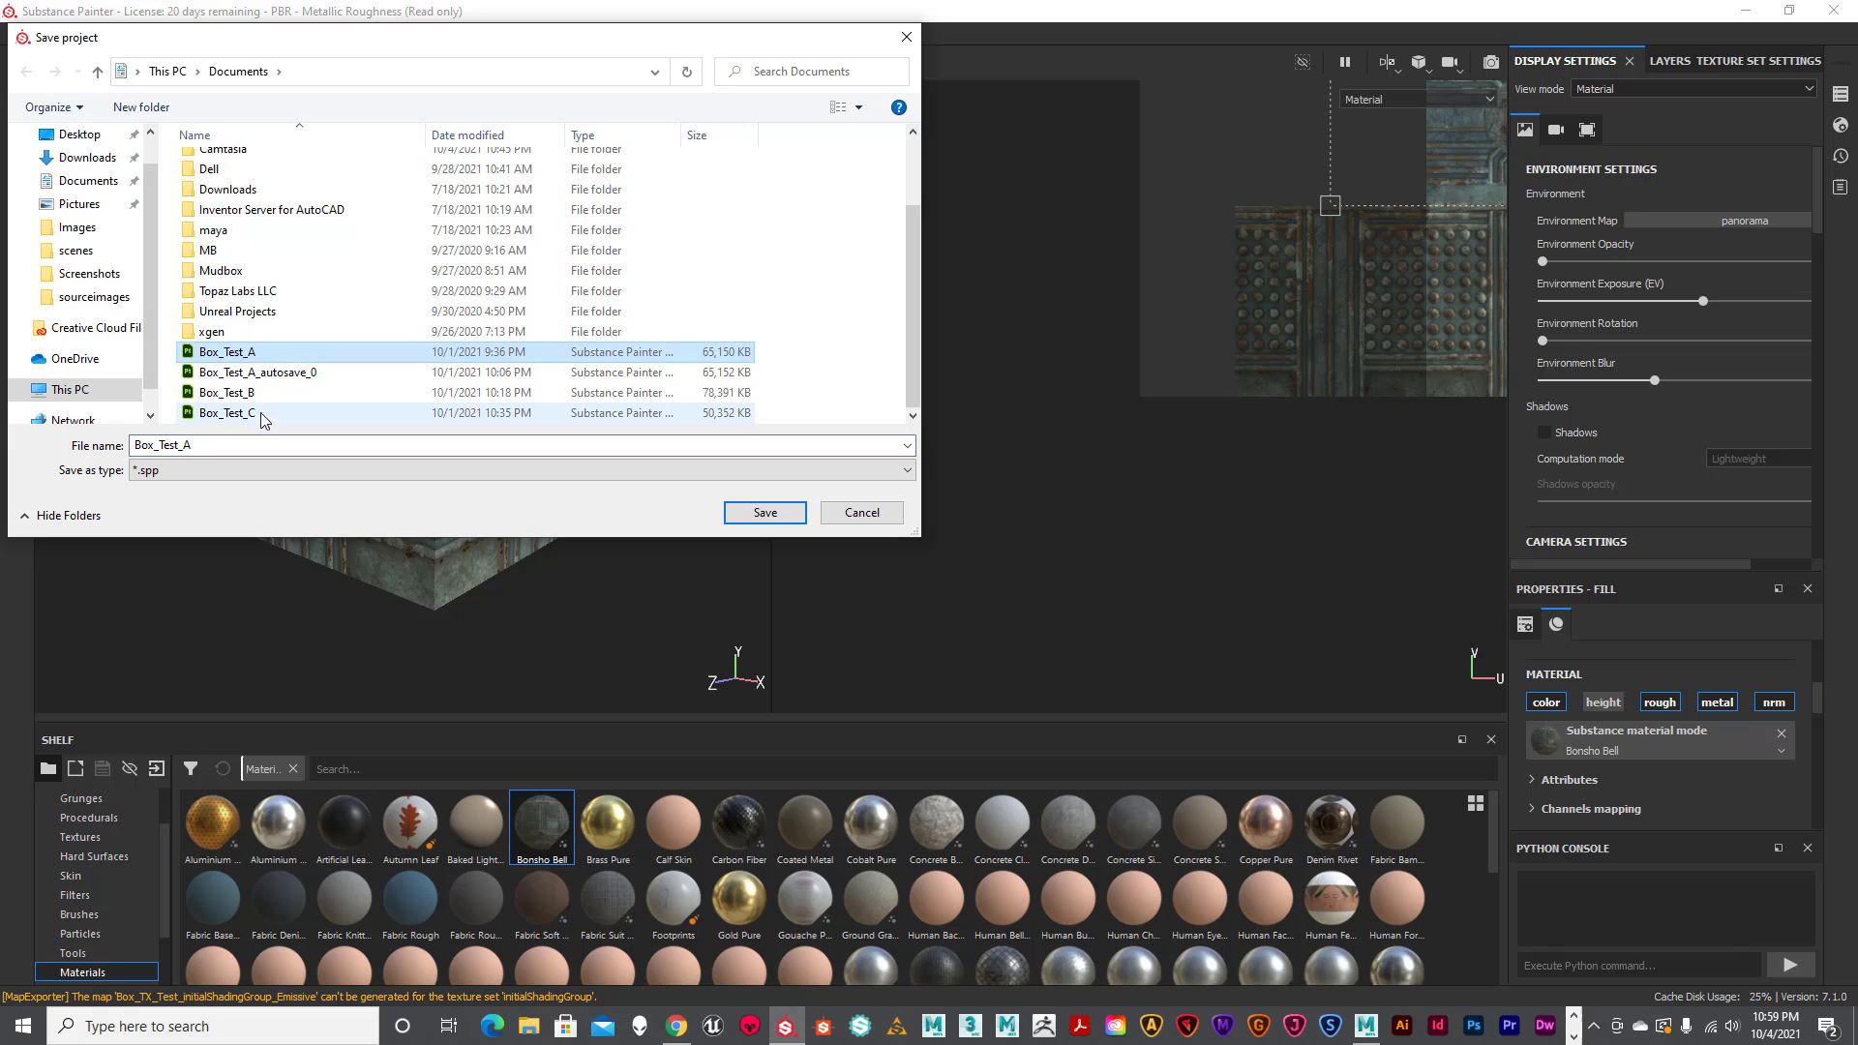
click(199, 446)
click(199, 446)
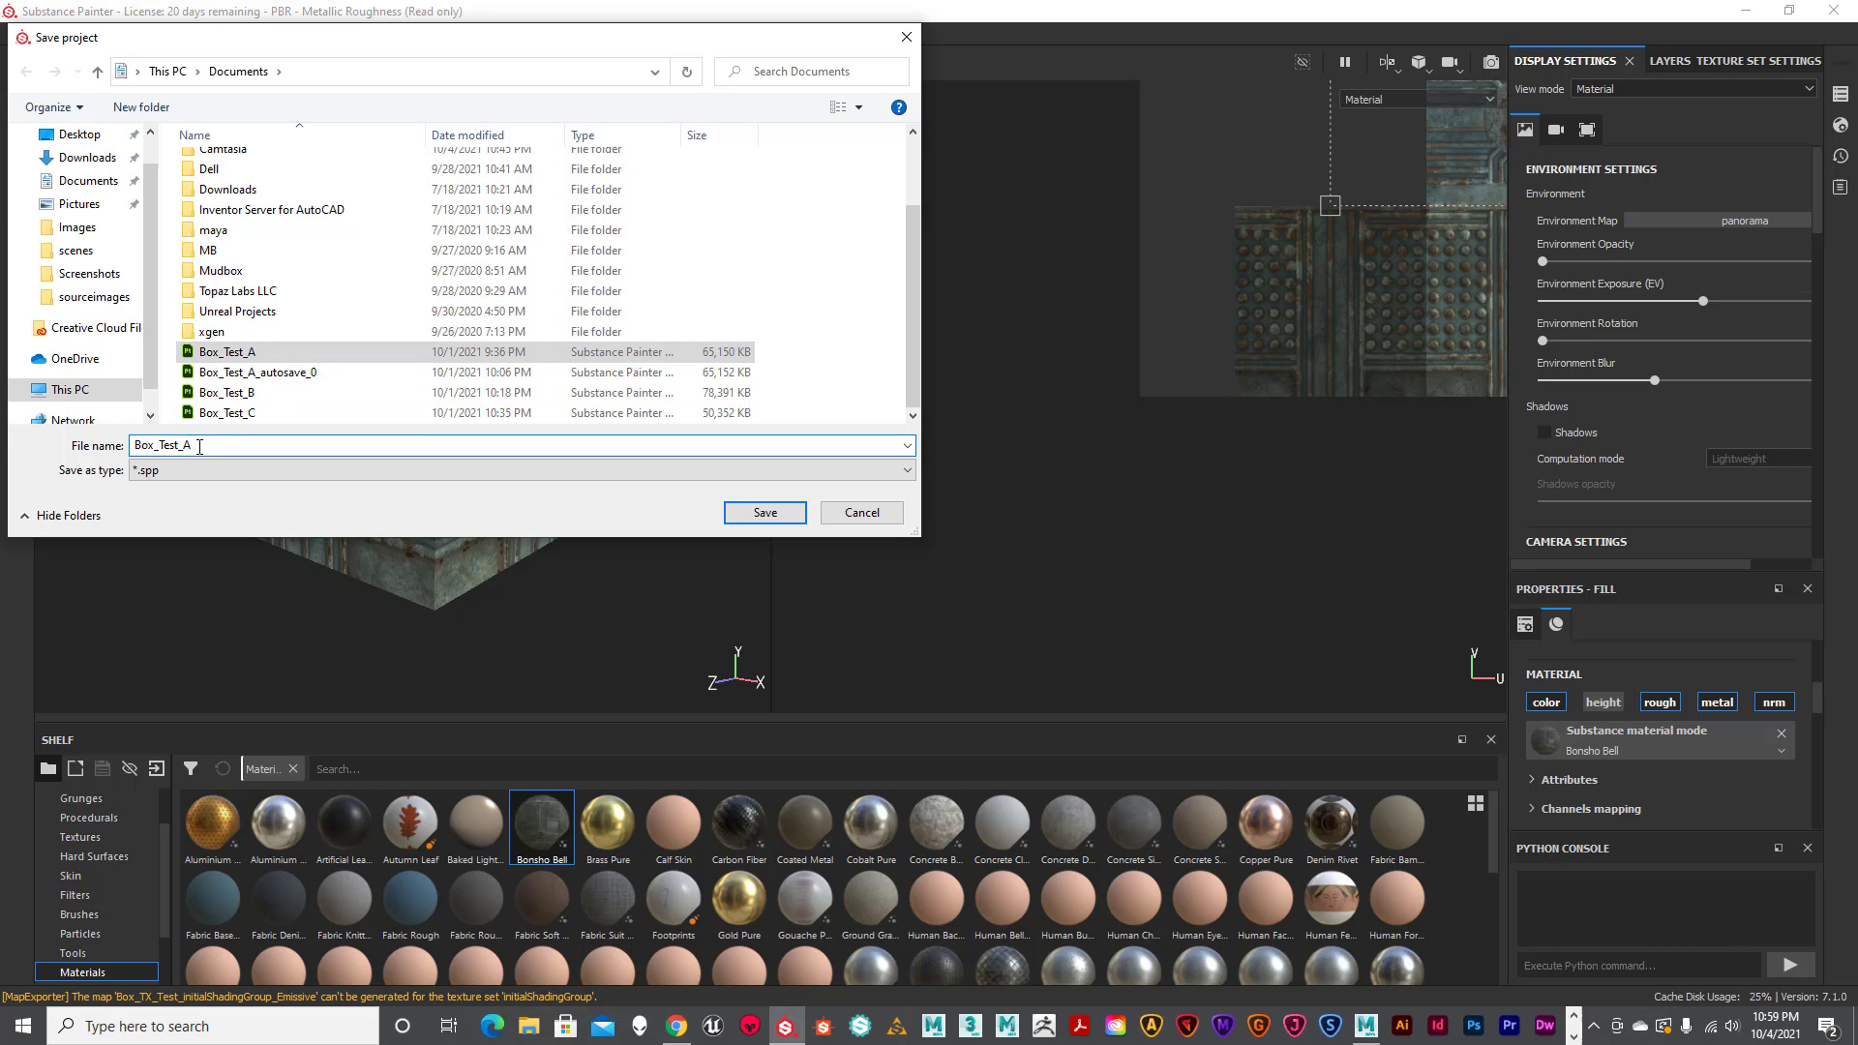
text(A)
click(740, 512)
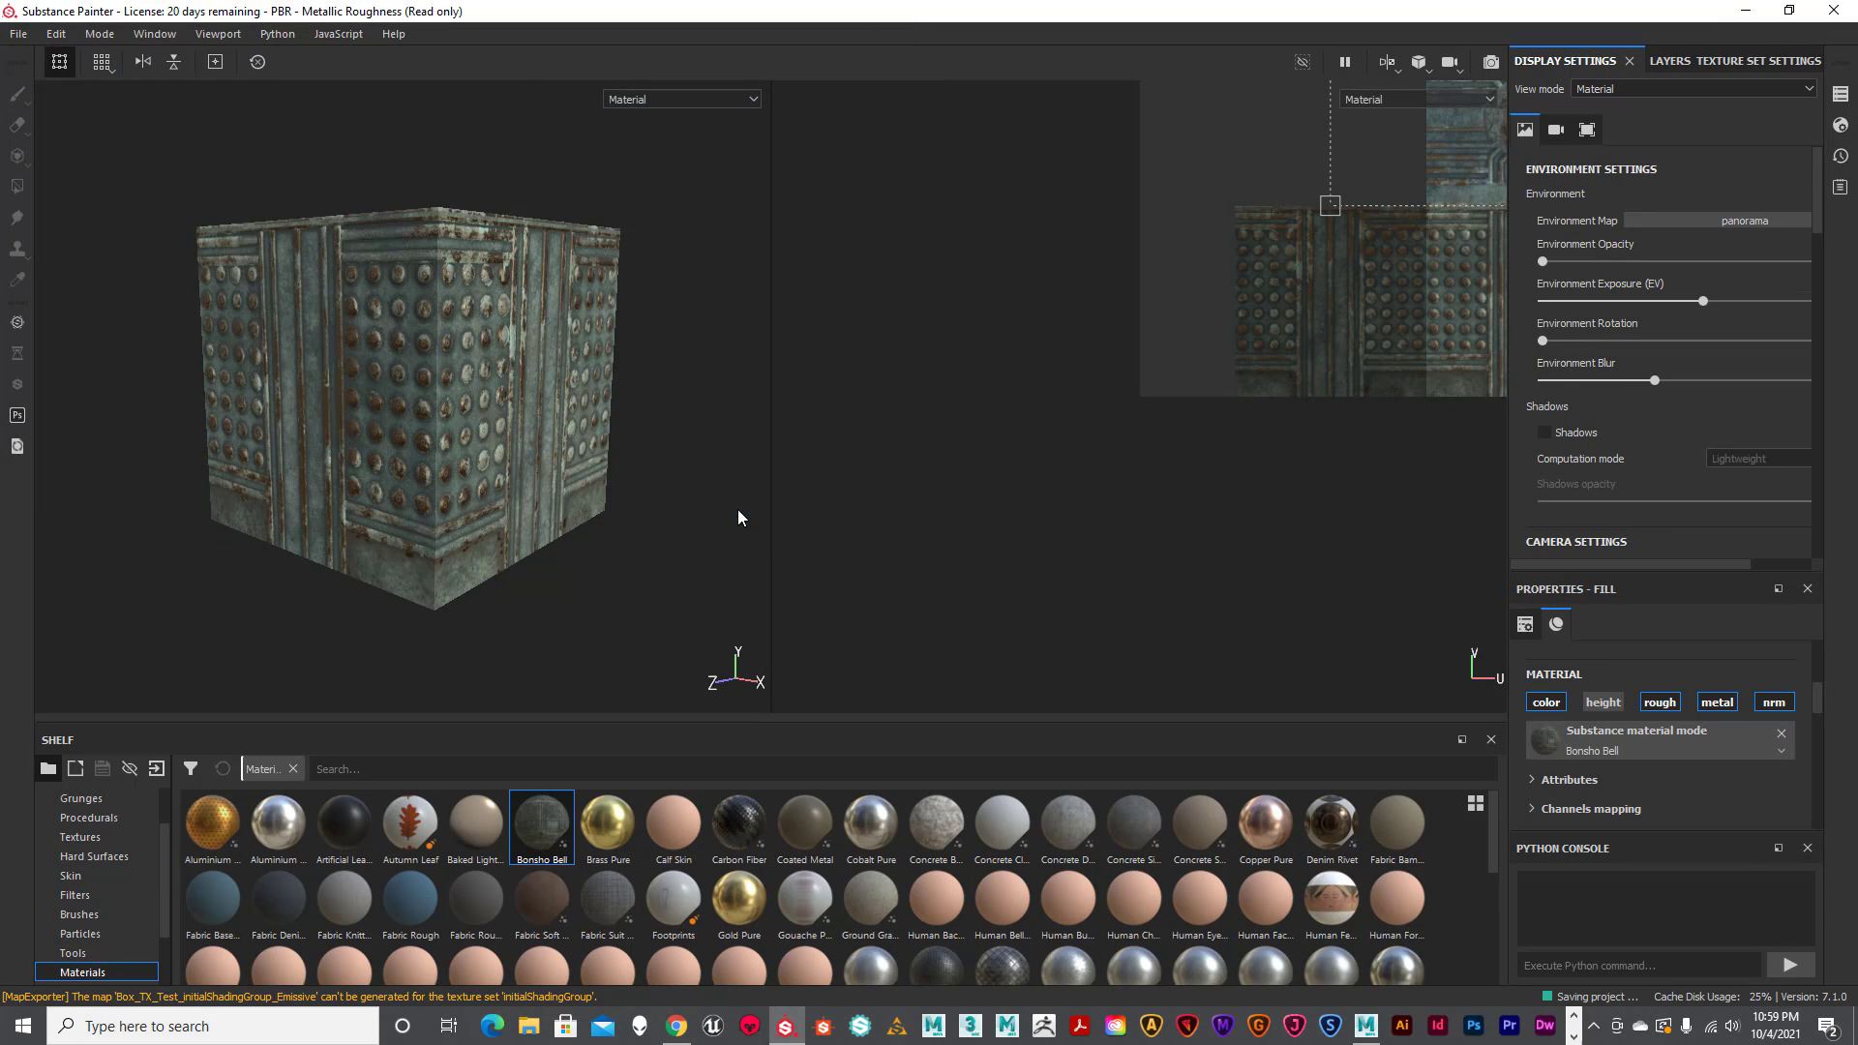
click(1748, 13)
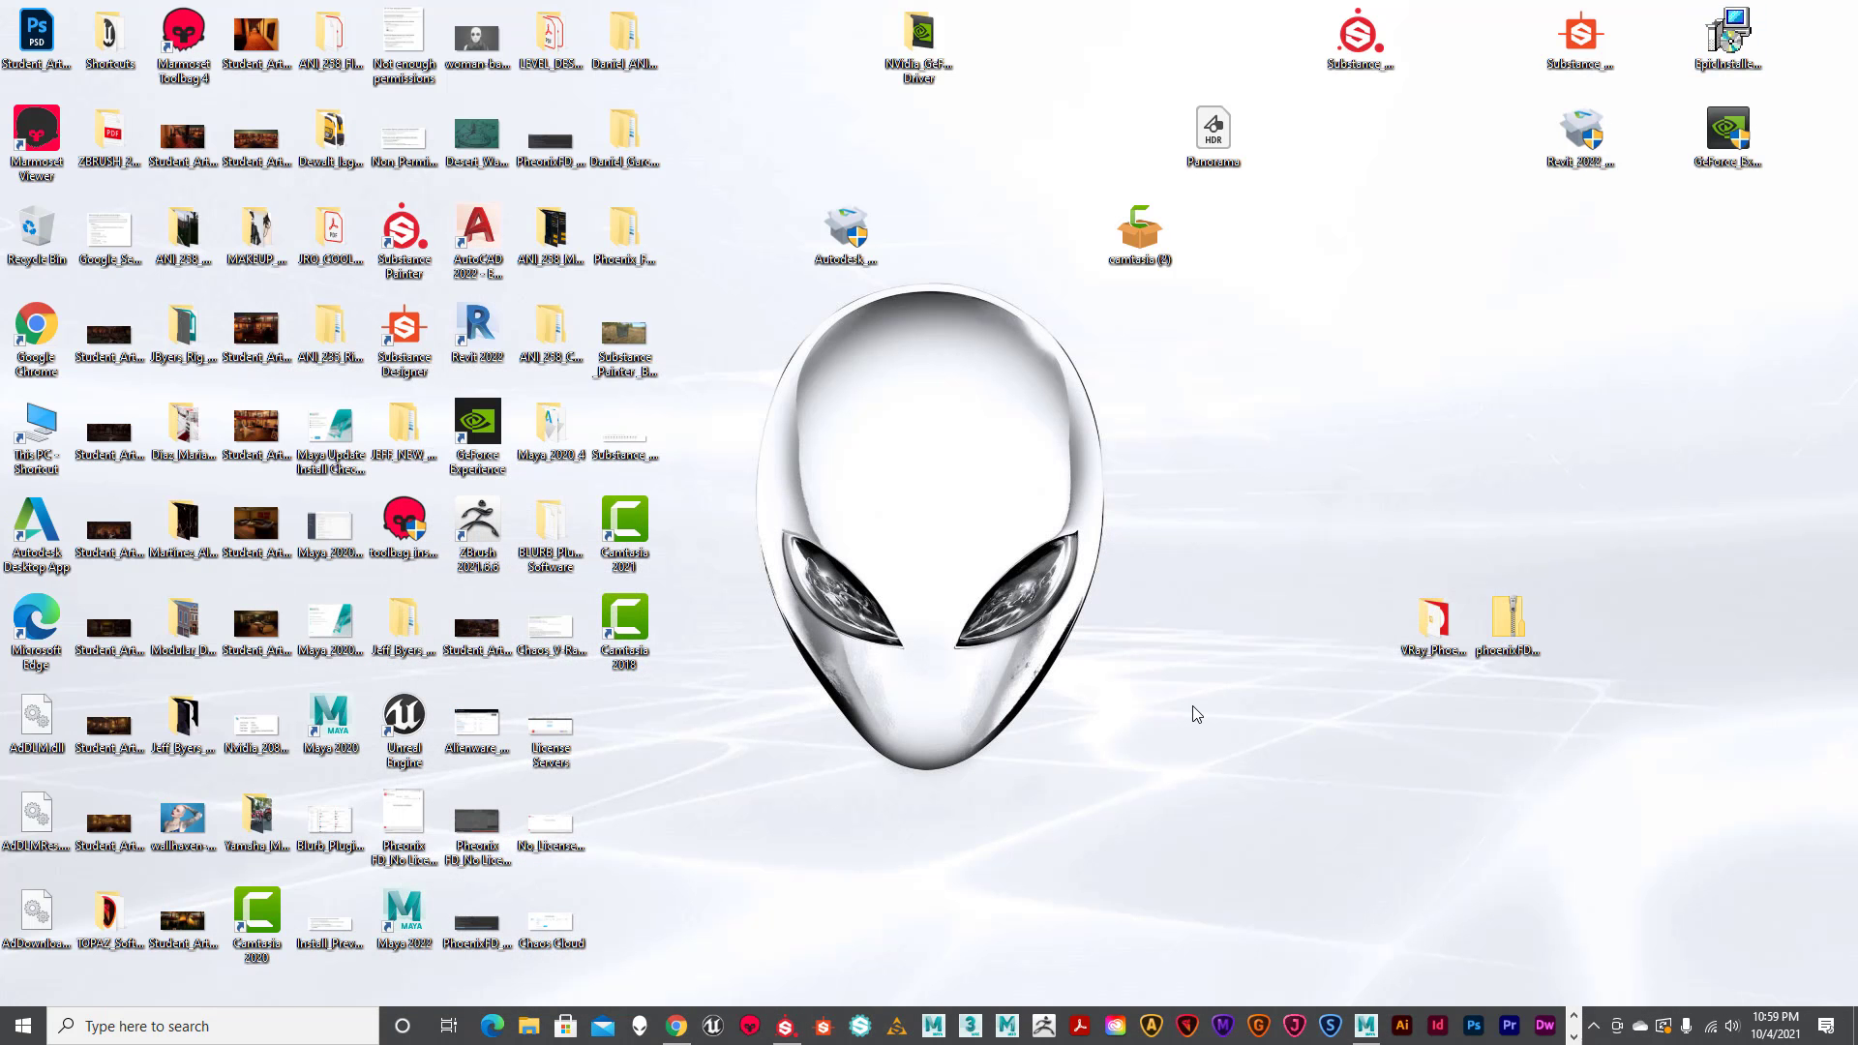